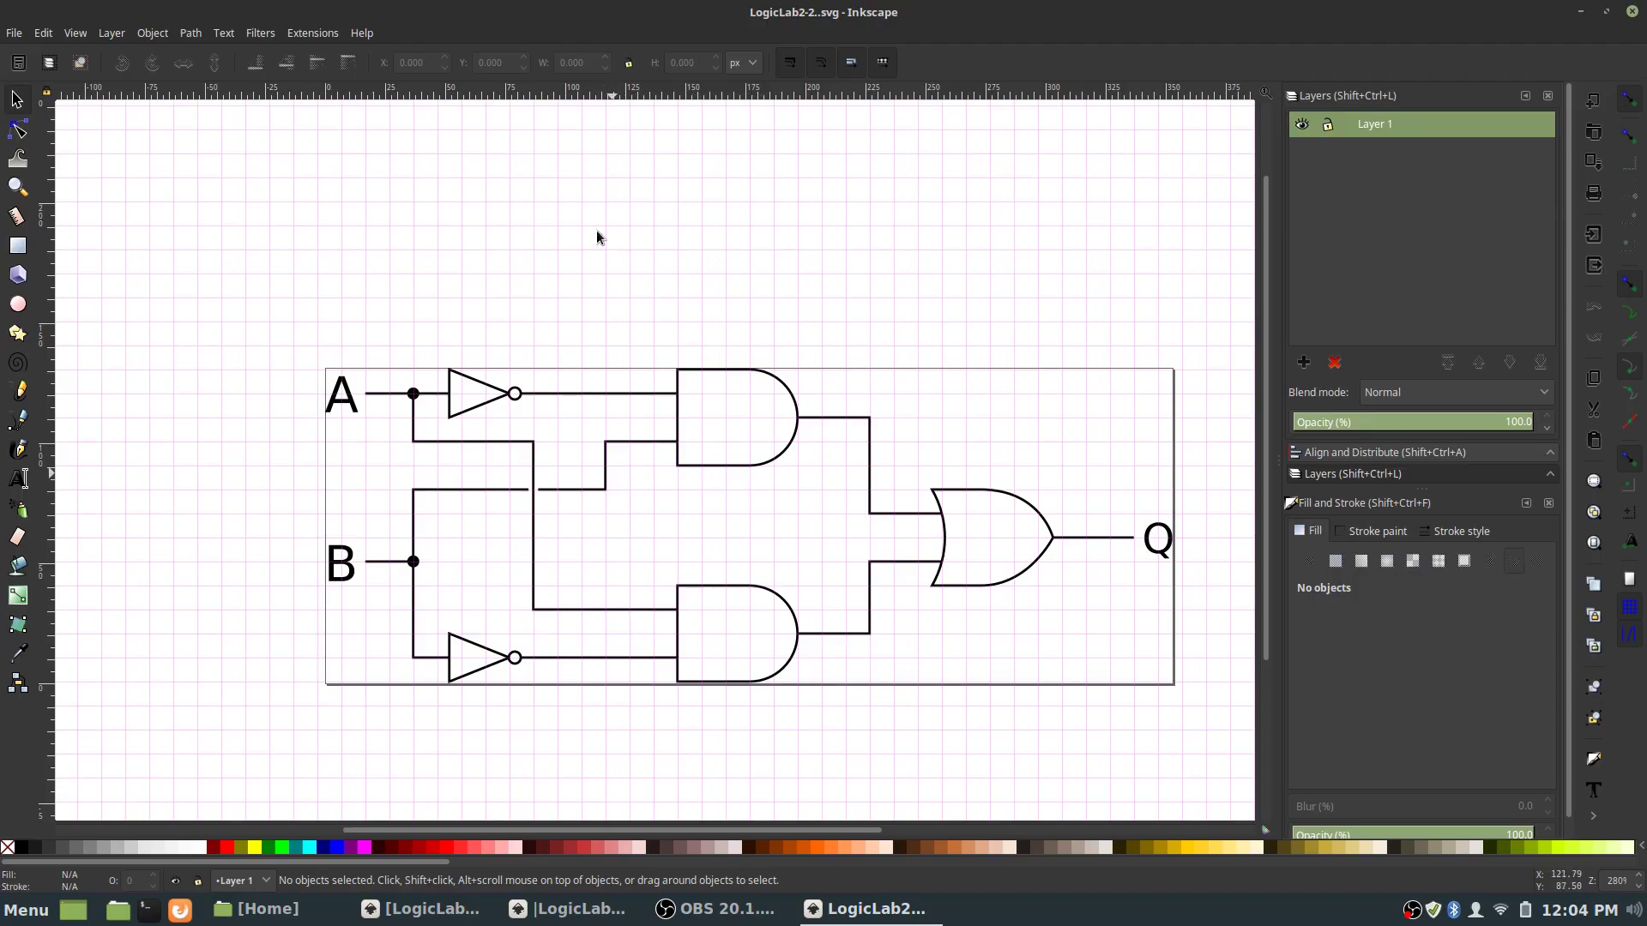
- Create a new blank document from the default template
{"action": "left_click", "coordinate": [14, 34]}
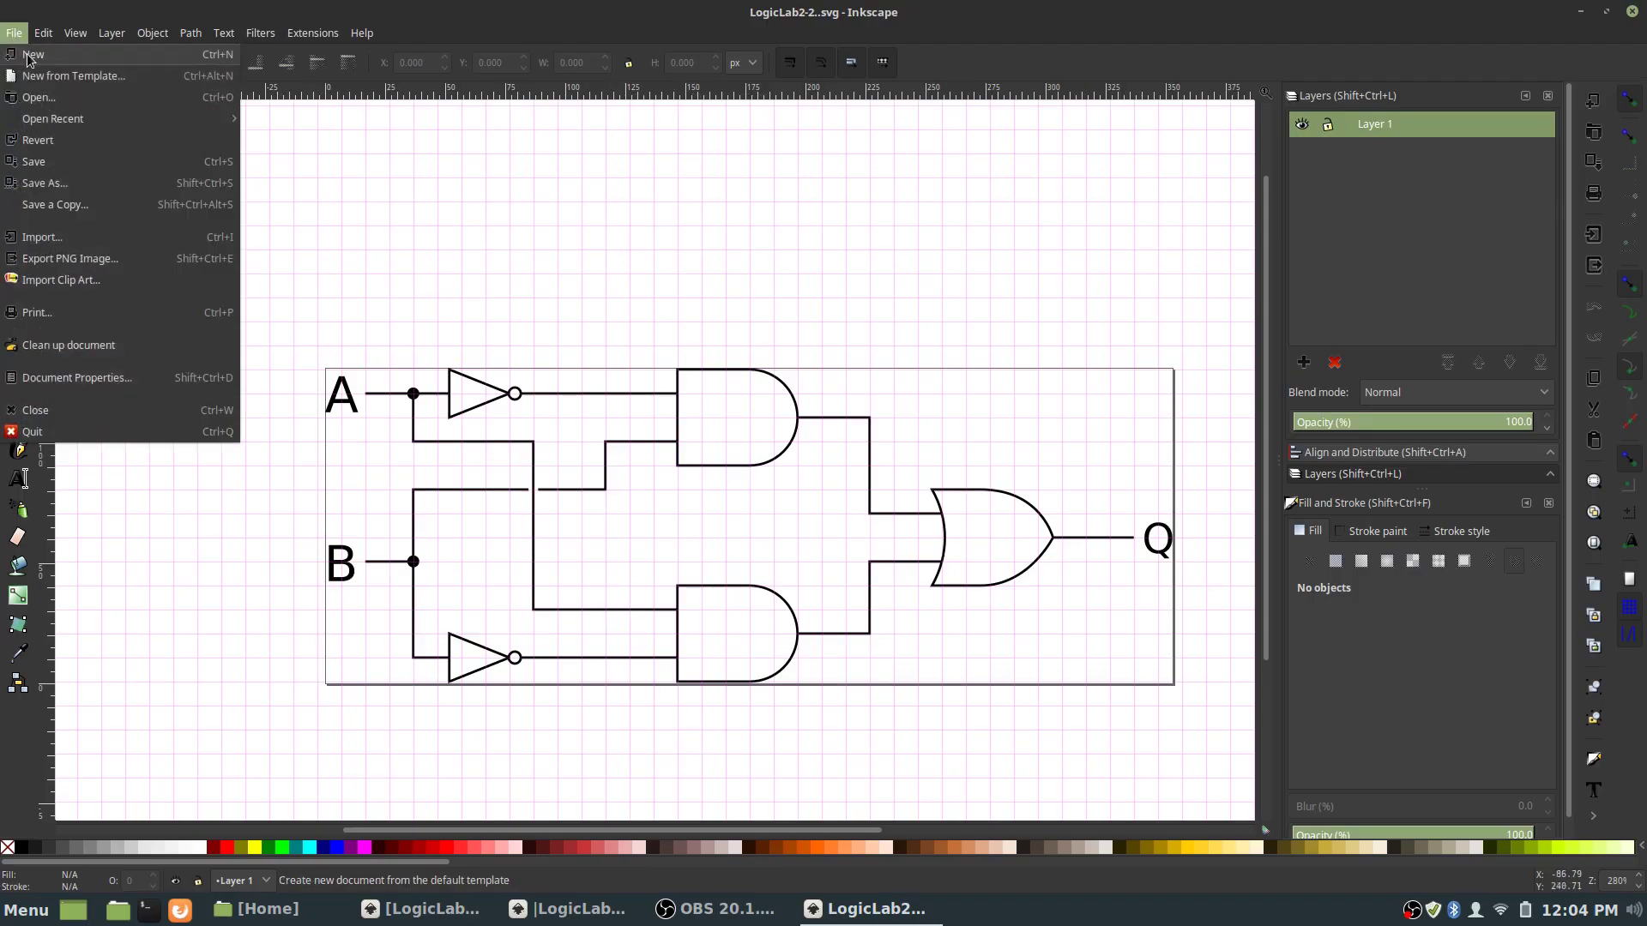
{"action": "left_click", "coordinate": [28, 56]}
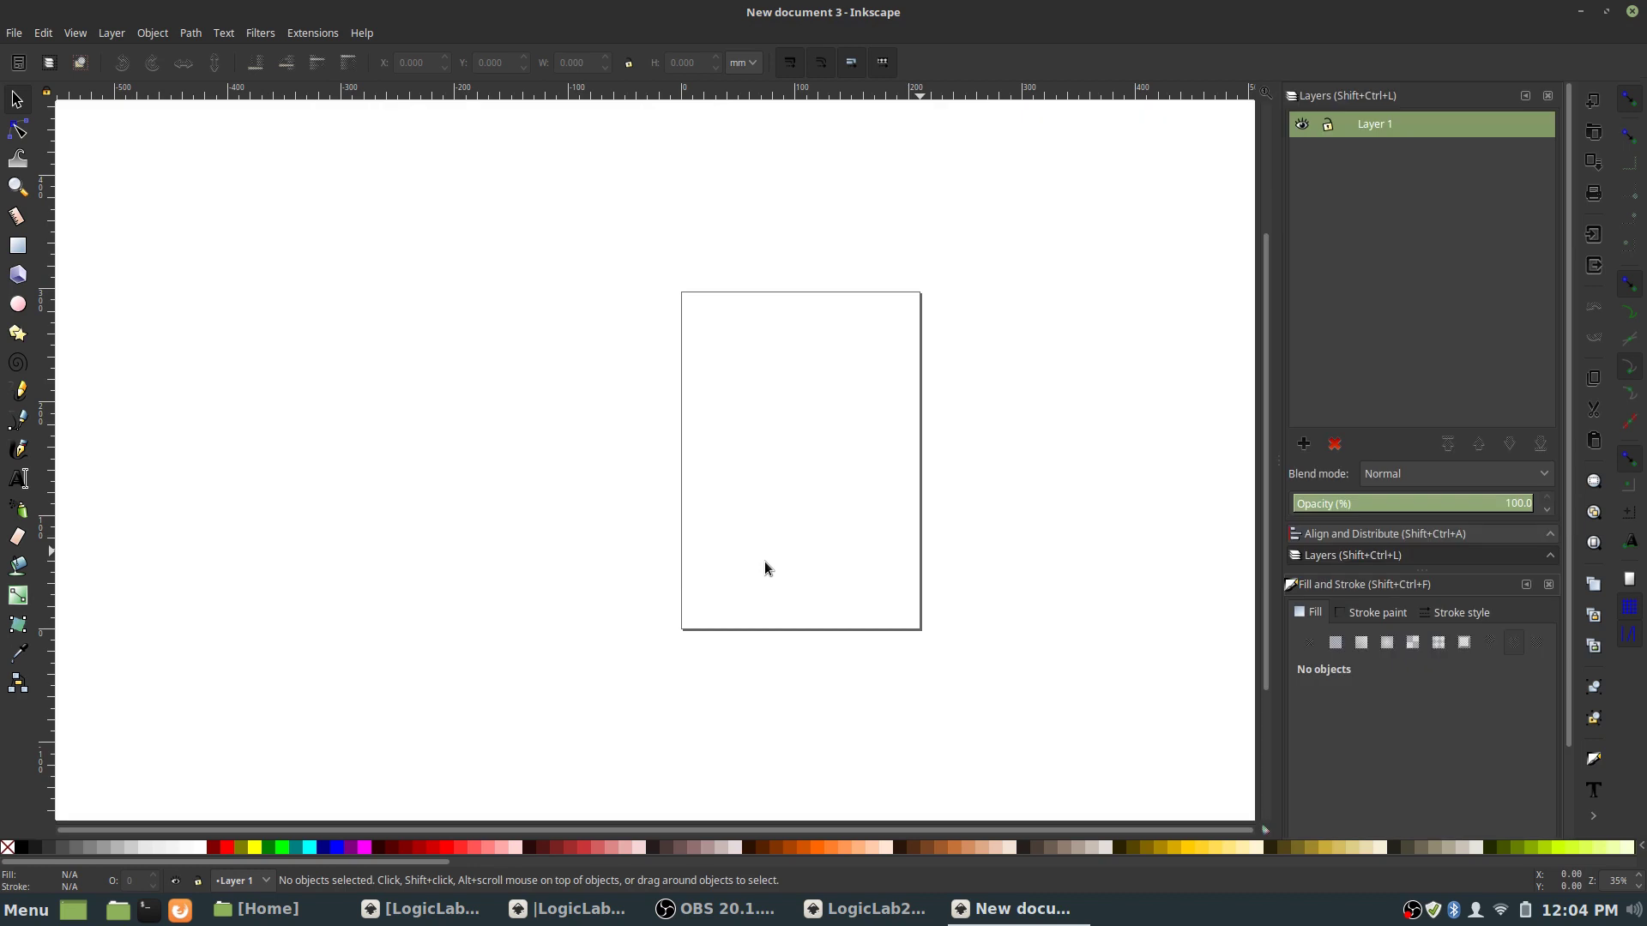
- From the Logic Symbols set, place two NOT gates, two AND gates and one OR gate
{"action": "left_click", "coordinate": [159, 34]}
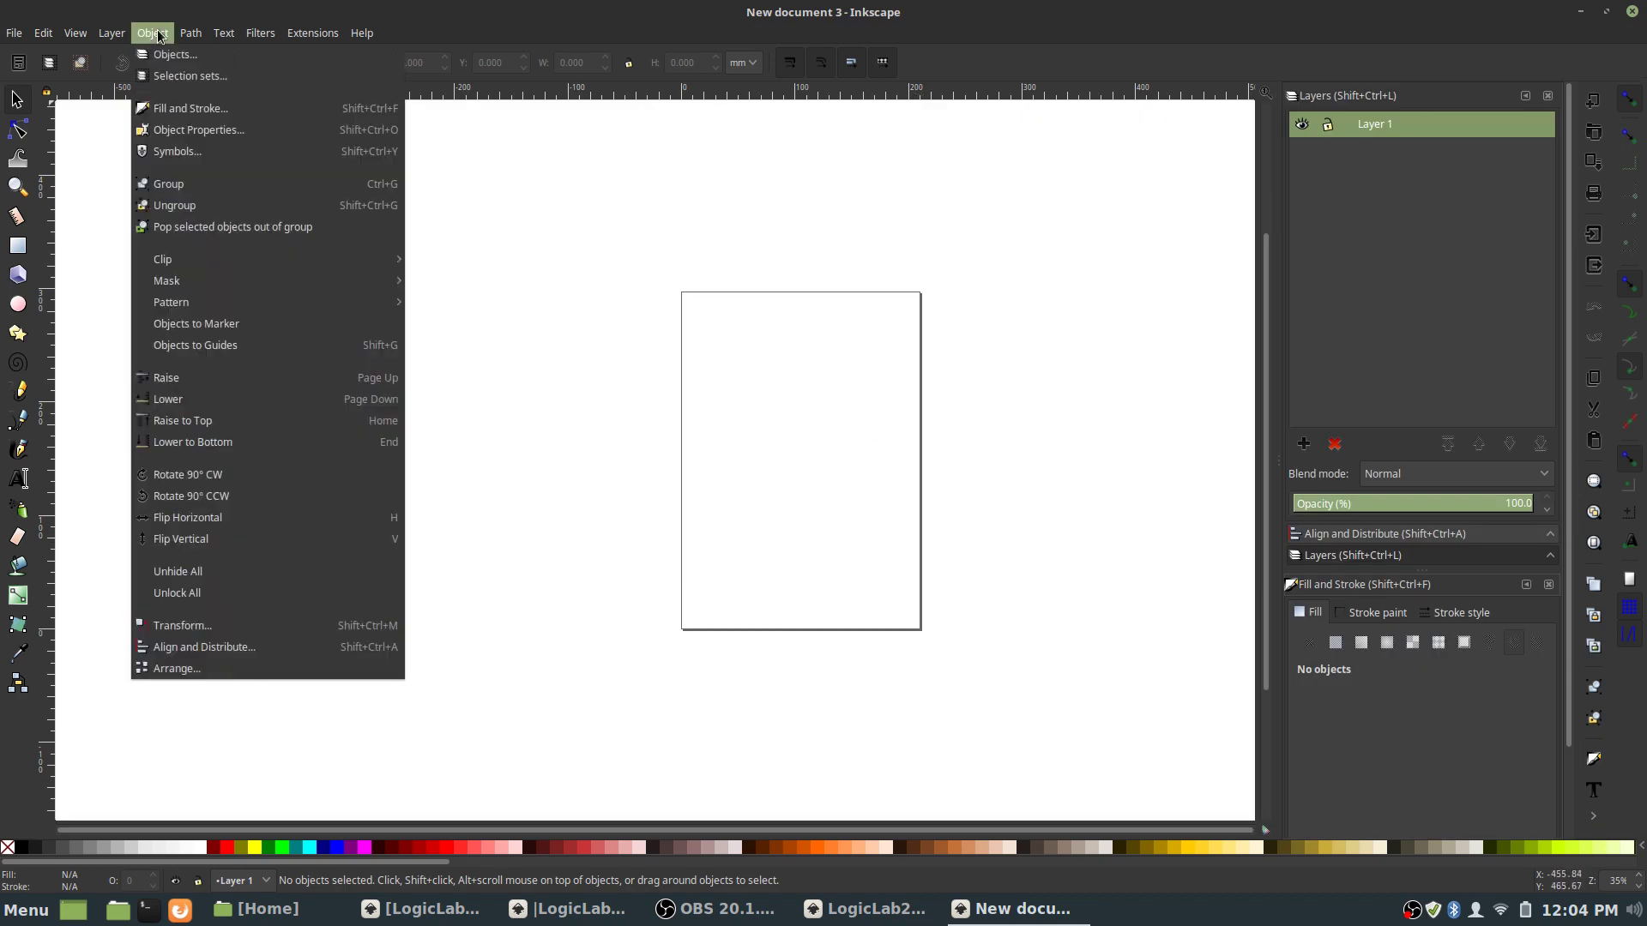
{"action": "left_click", "coordinate": [196, 152]}
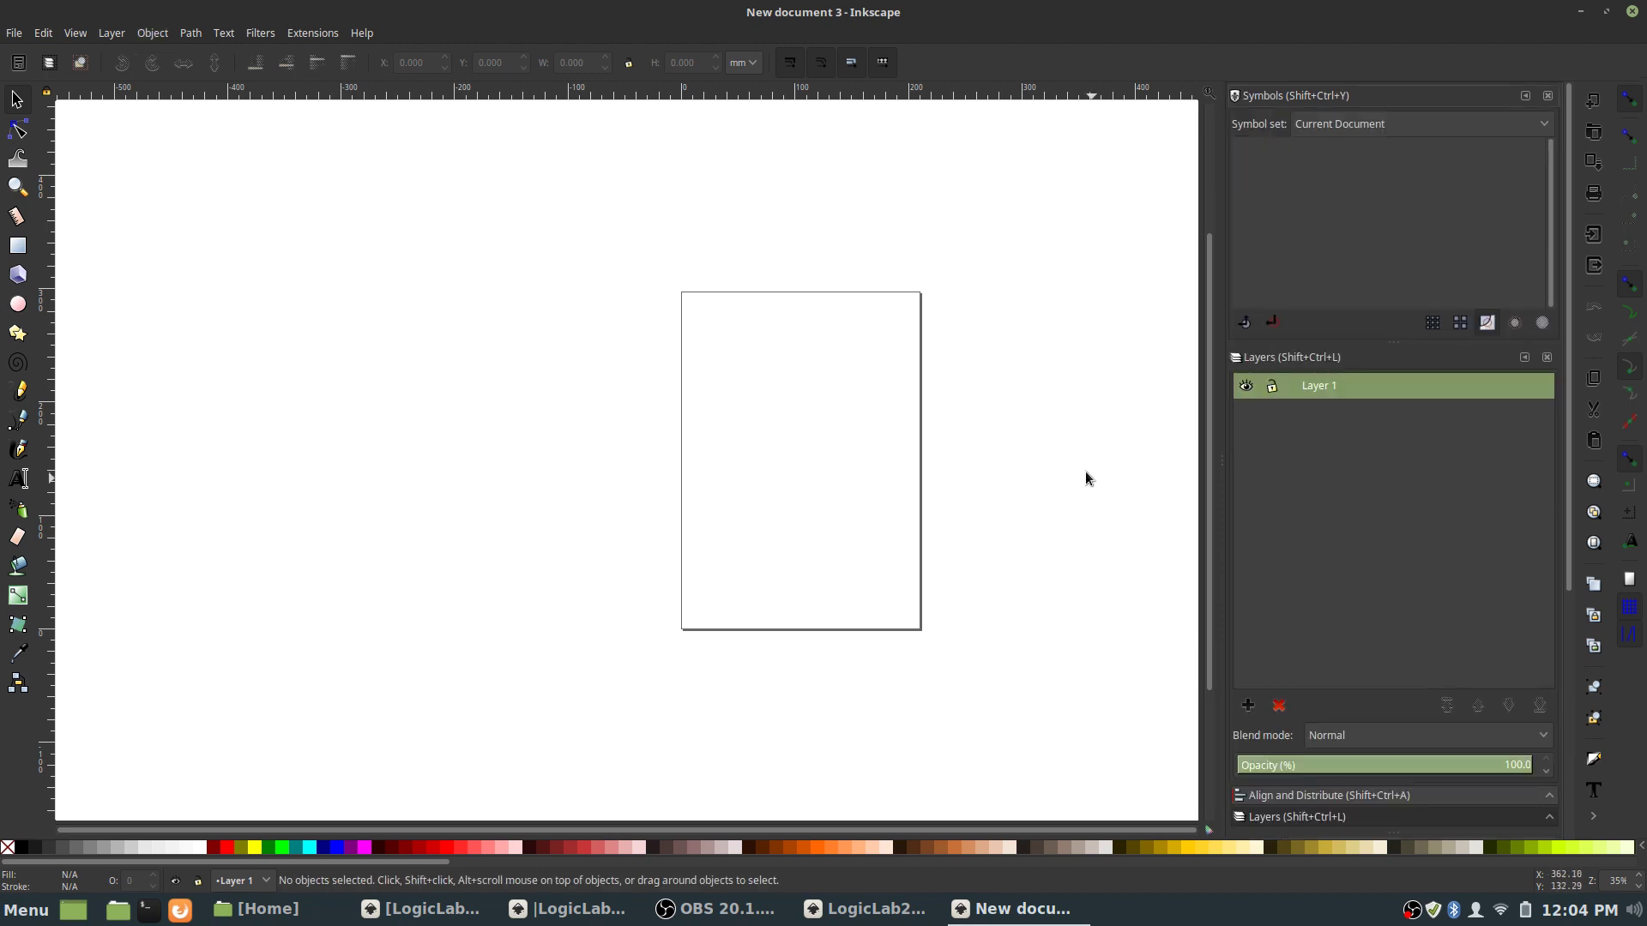
{"action": "left_click", "coordinate": [1542, 125]}
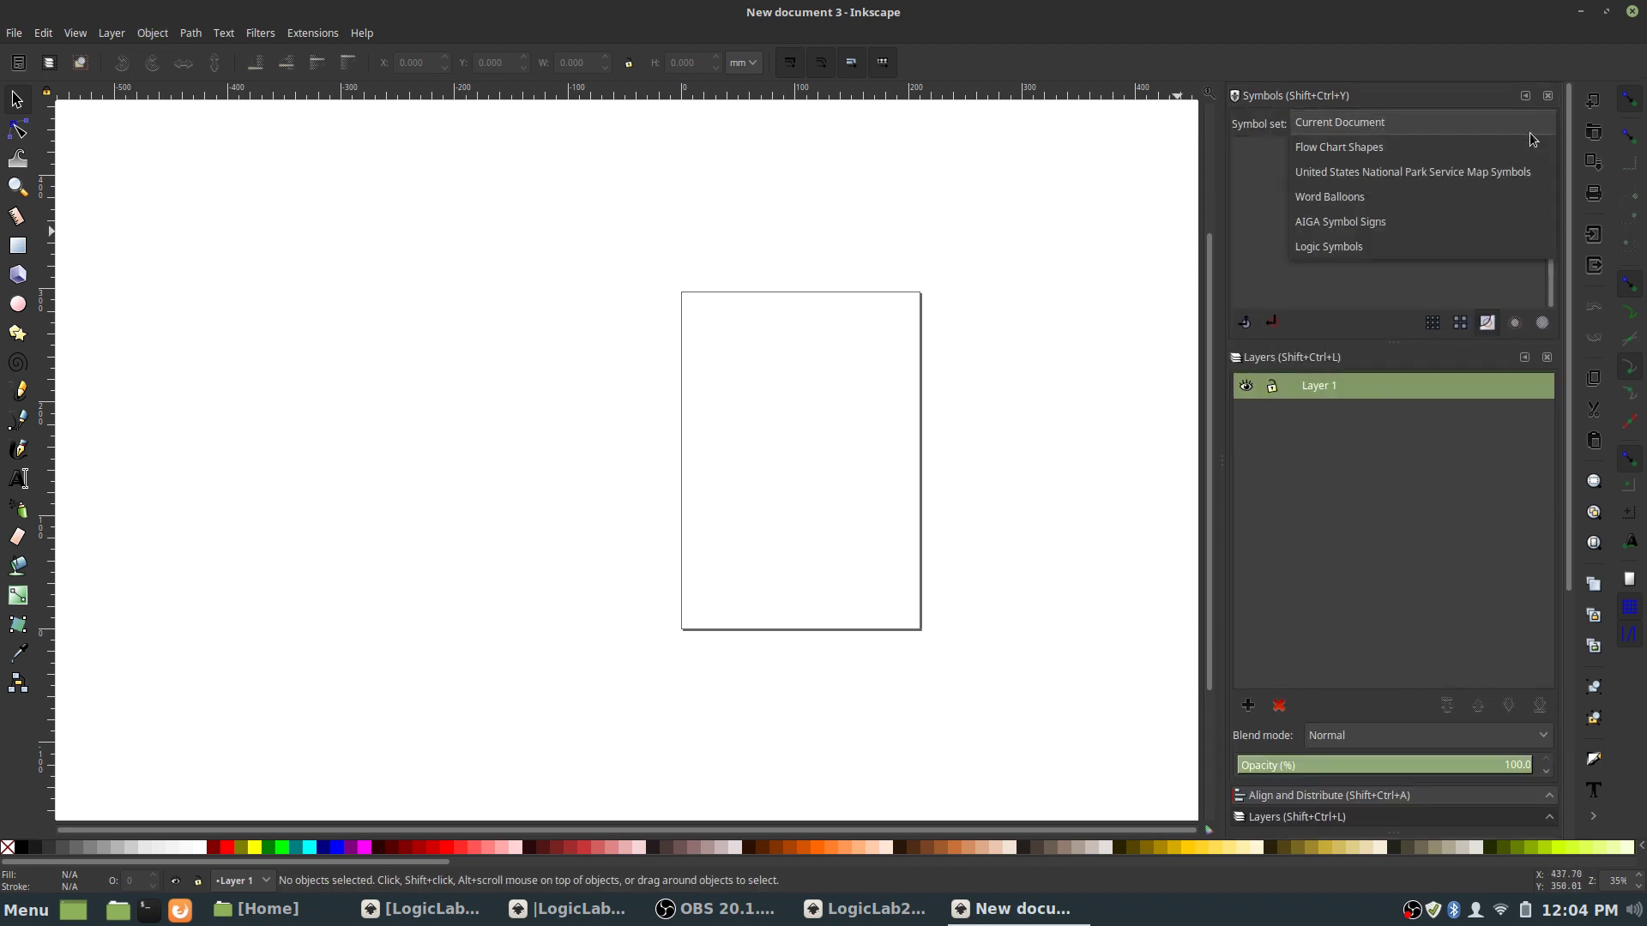
{"action": "left_click", "coordinate": [1381, 242]}
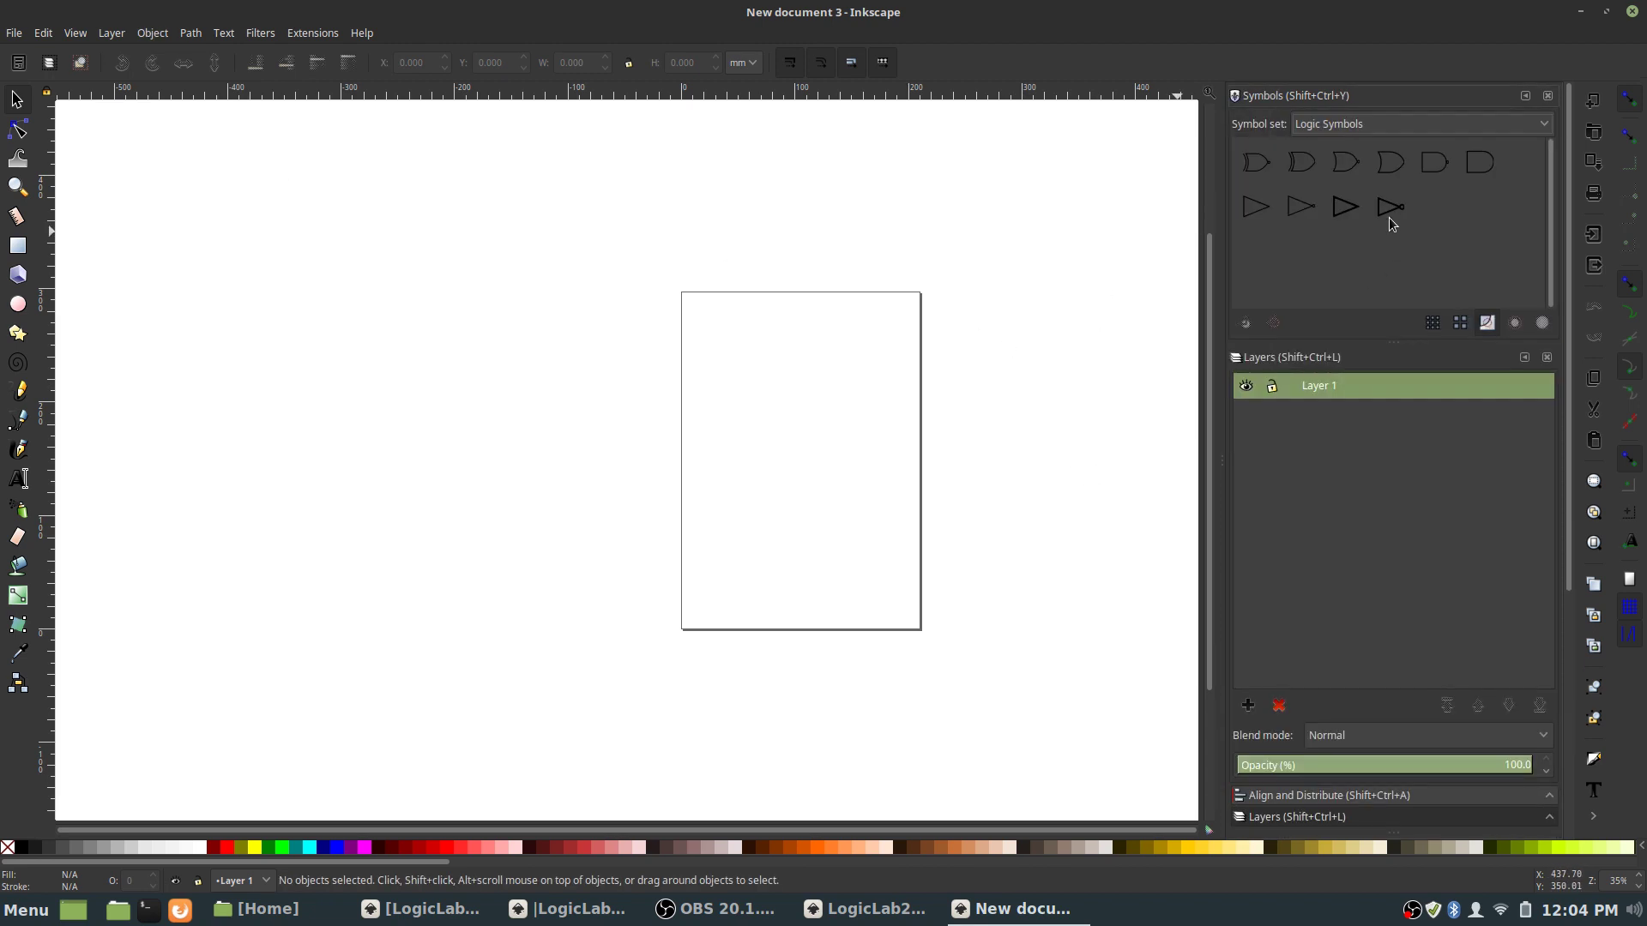
{"action": "left_click_drag", "start_coordinate": [1306, 328], "coordinate": [762, 384]}
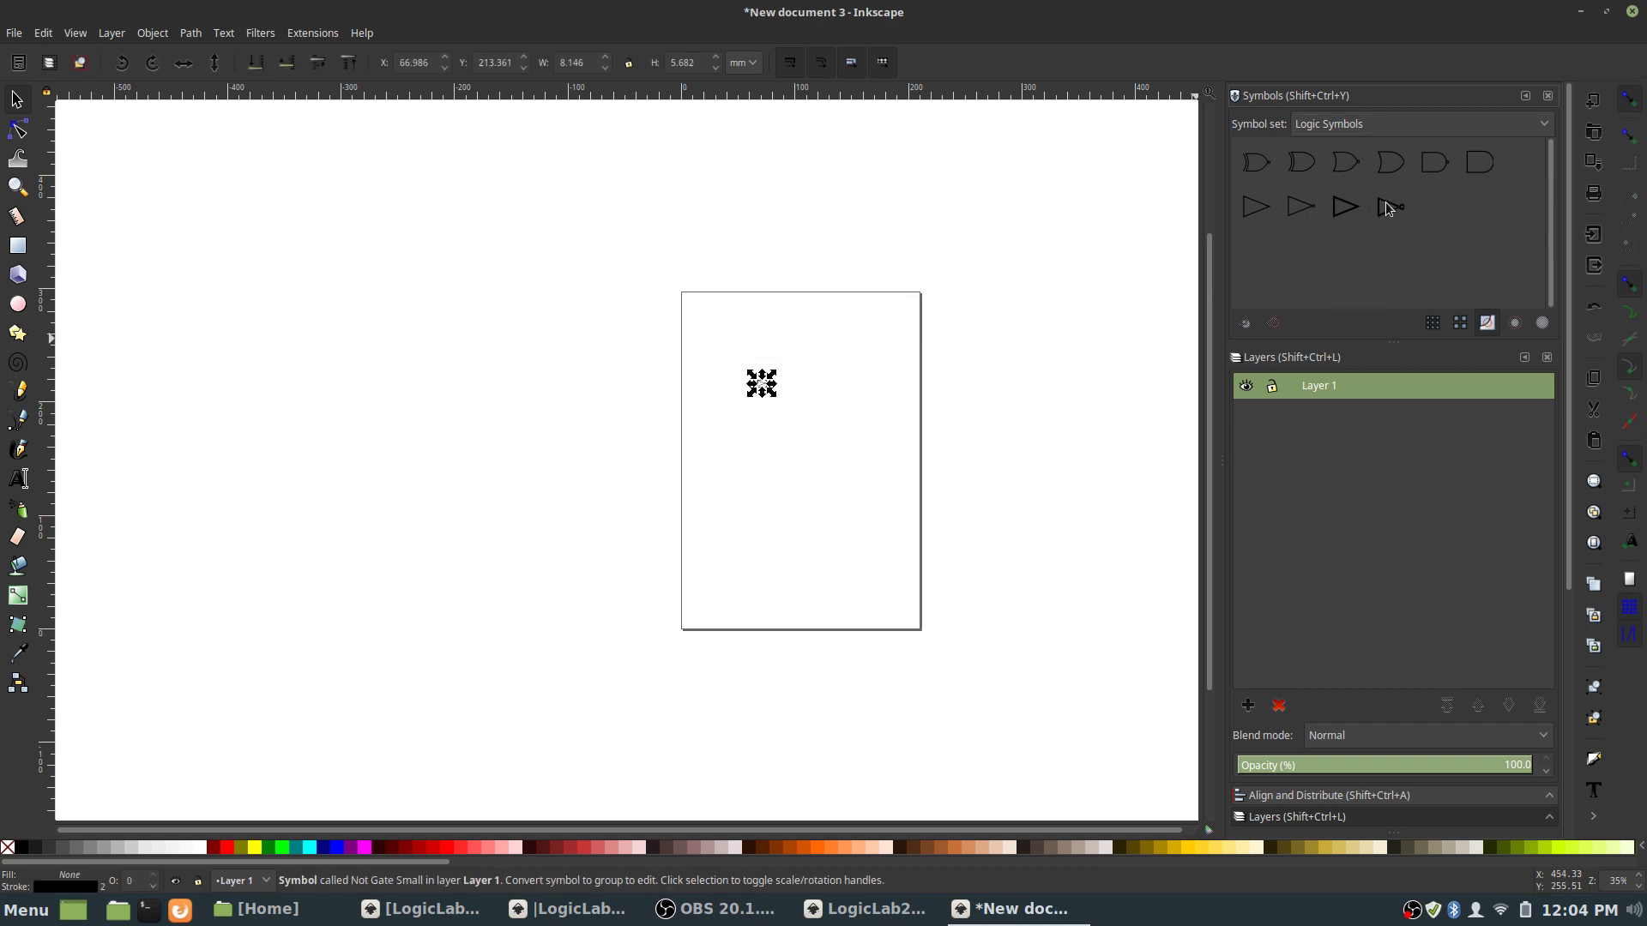
{"action": "left_click_drag", "start_coordinate": [1389, 207], "coordinate": [954, 437]}
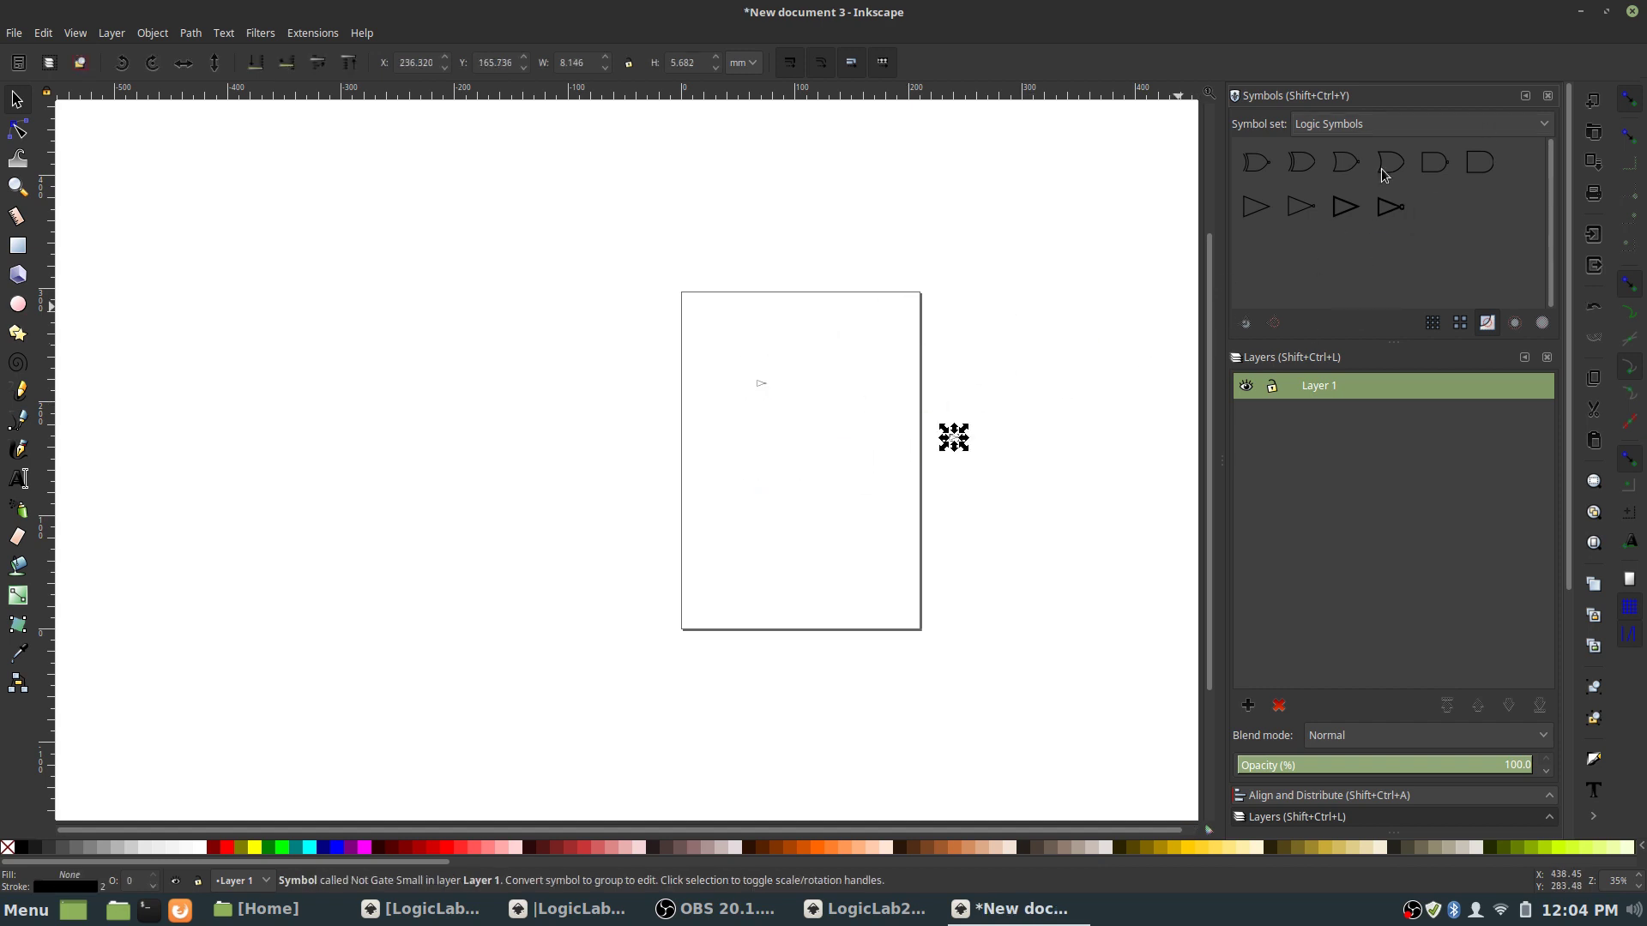
{"action": "left_click_drag", "start_coordinate": [1391, 168], "coordinate": [990, 491]}
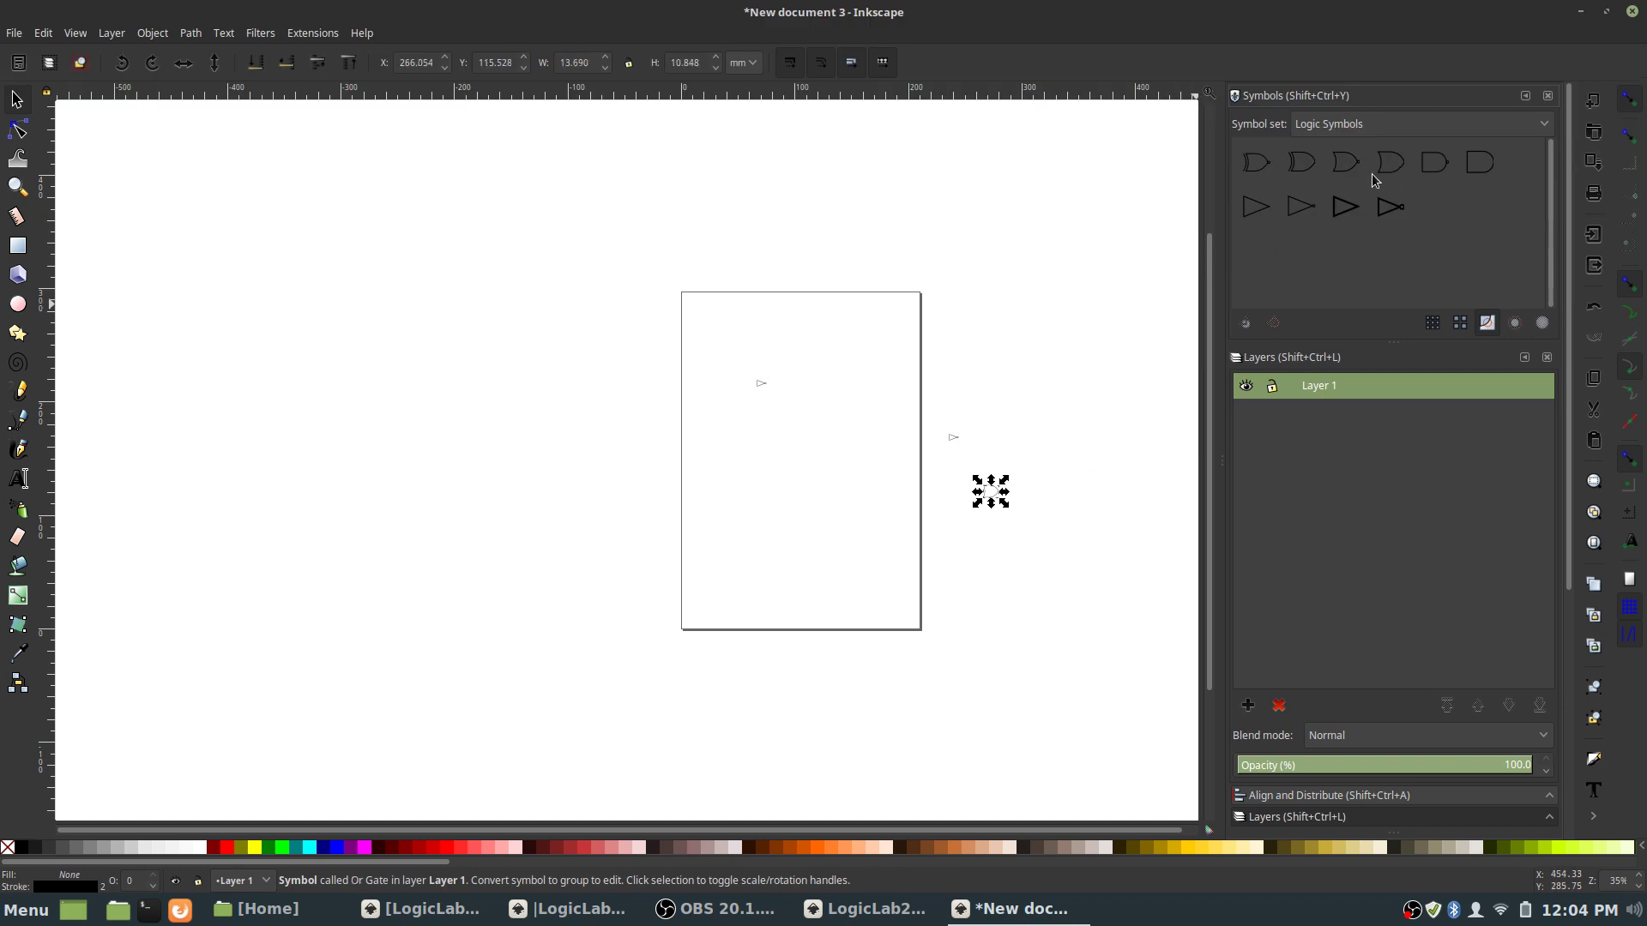
{"action": "left_click_drag", "start_coordinate": [1437, 249], "coordinate": [844, 414]}
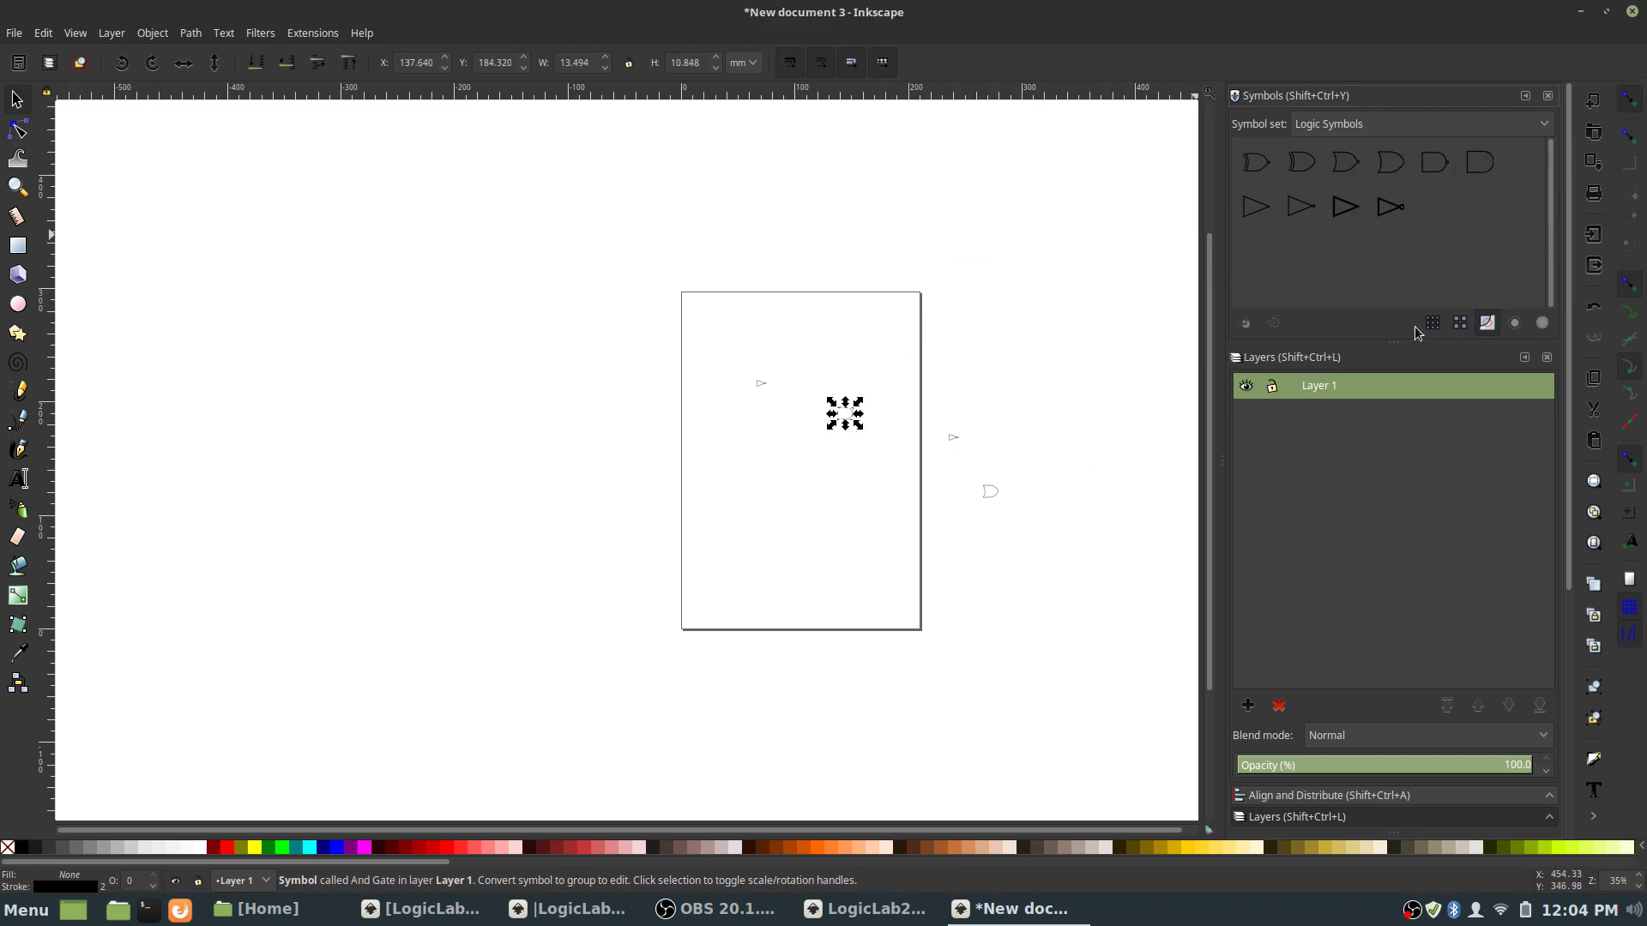
{"action": "left_click_drag", "start_coordinate": [1489, 163], "coordinate": [864, 489]}
- Move the second NOT gate, lower AND gate and OR gate fully onto the page
{"action": "left_click", "coordinate": [1038, 559]}
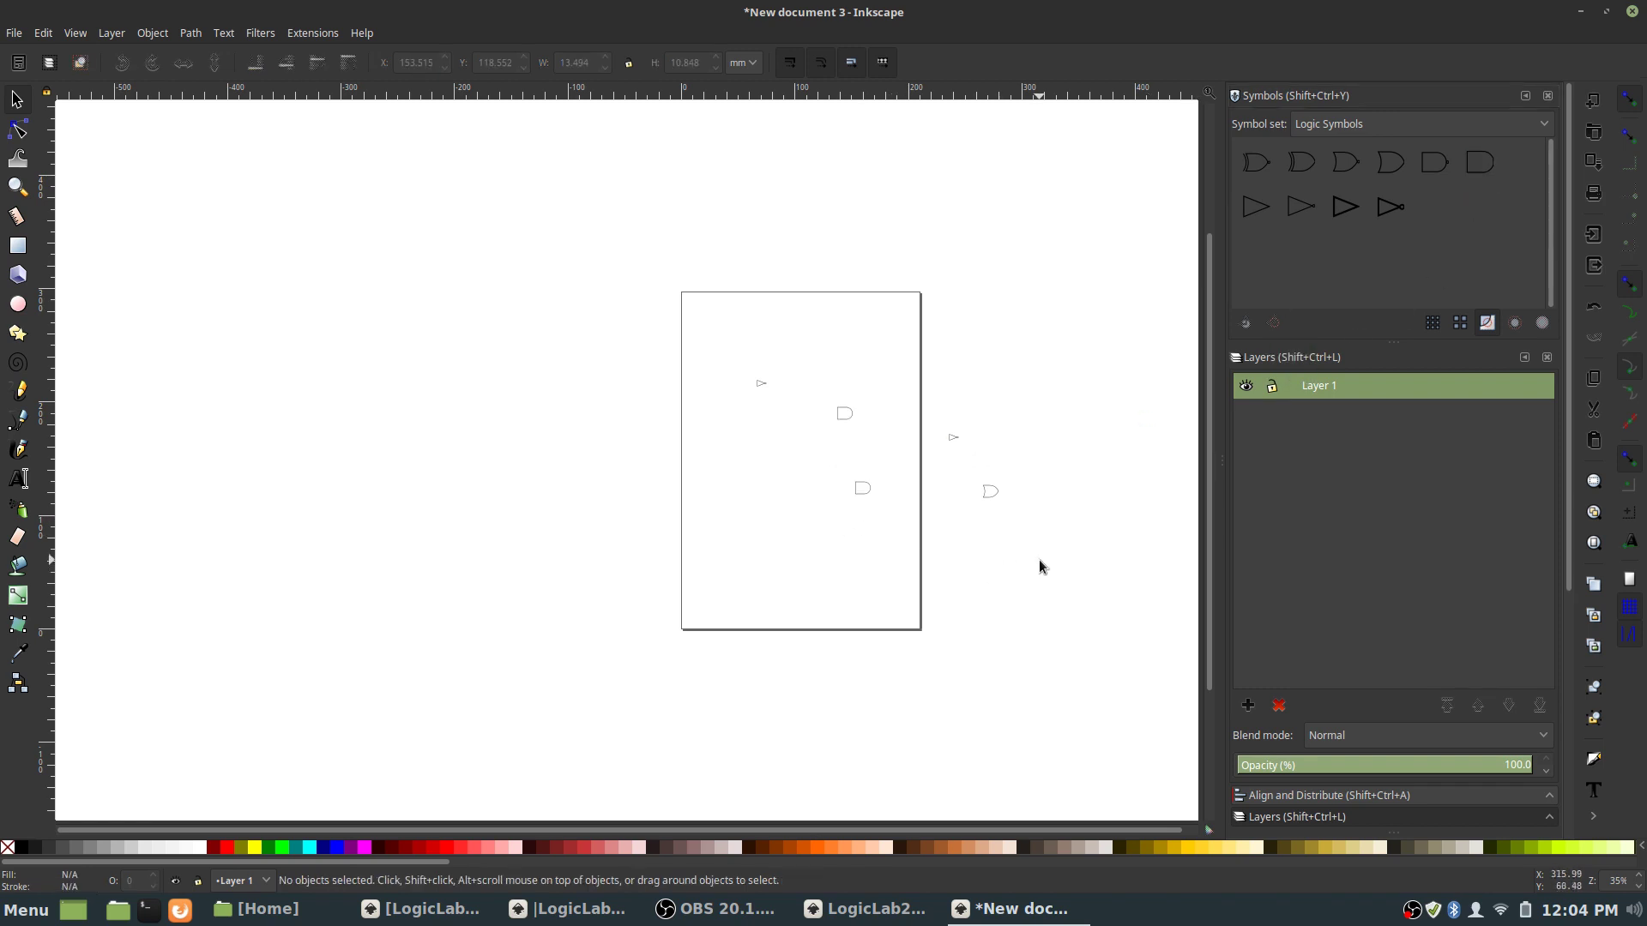
{"action": "left_click_drag", "start_coordinate": [1037, 562], "coordinate": [536, 277]}
{"action": "key", "text": "Escape"}
{"action": "left_click_drag", "start_coordinate": [955, 441], "coordinate": [766, 422]}
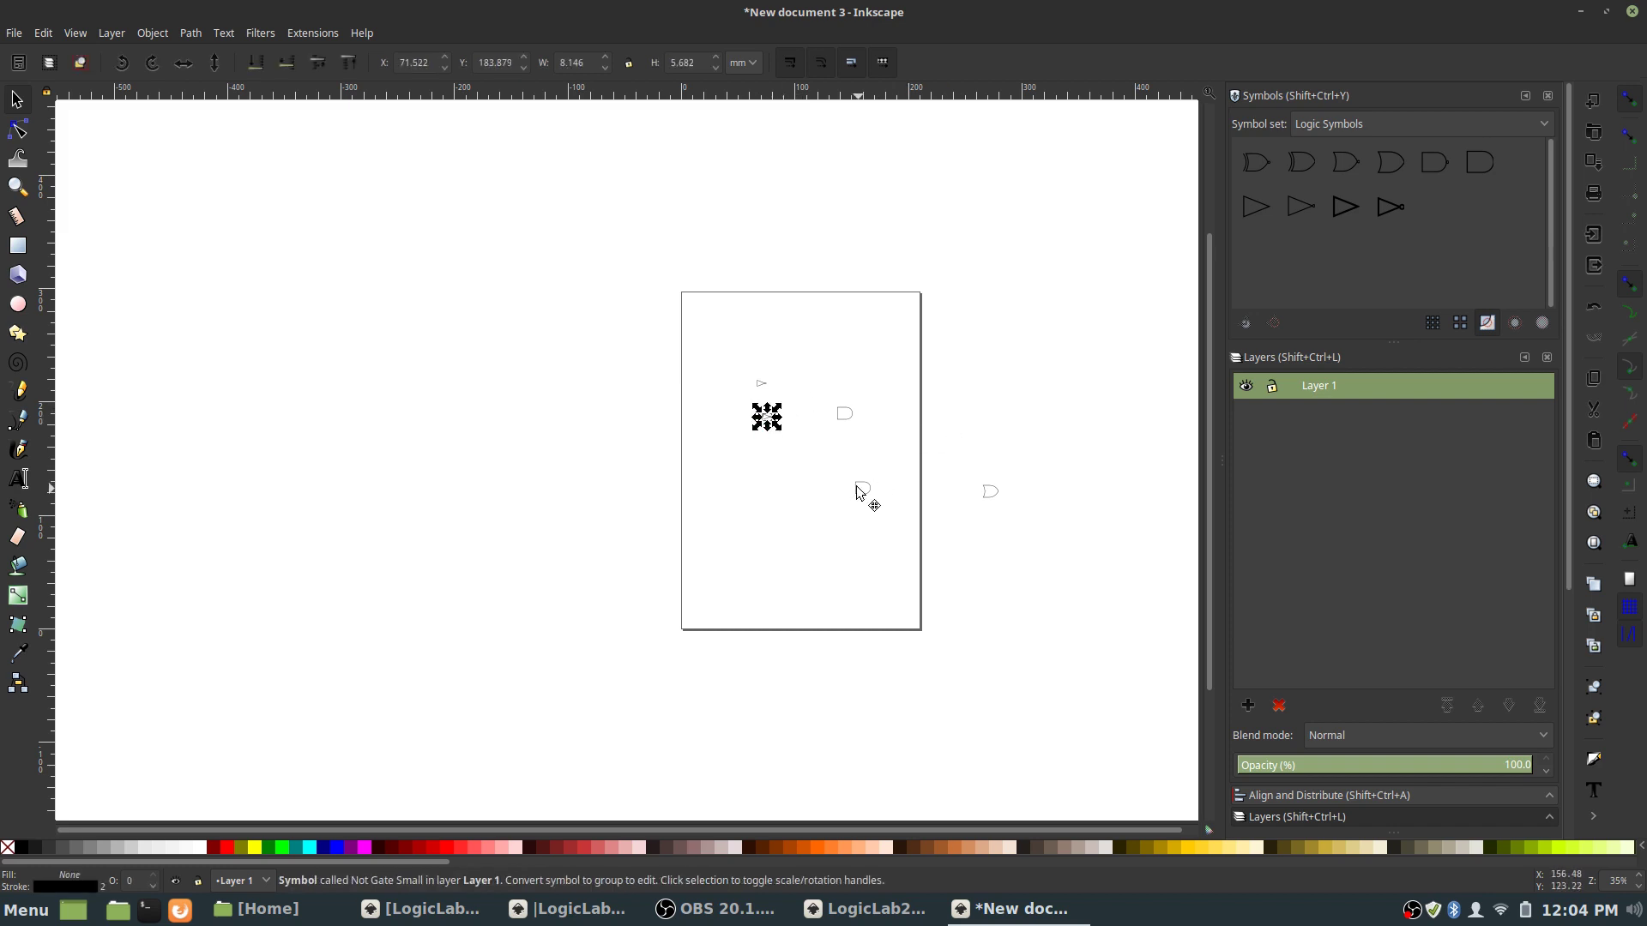
{"action": "left_click_drag", "start_coordinate": [857, 487], "coordinate": [850, 449]}
{"action": "left_click_drag", "start_coordinate": [992, 493], "coordinate": [893, 429]}
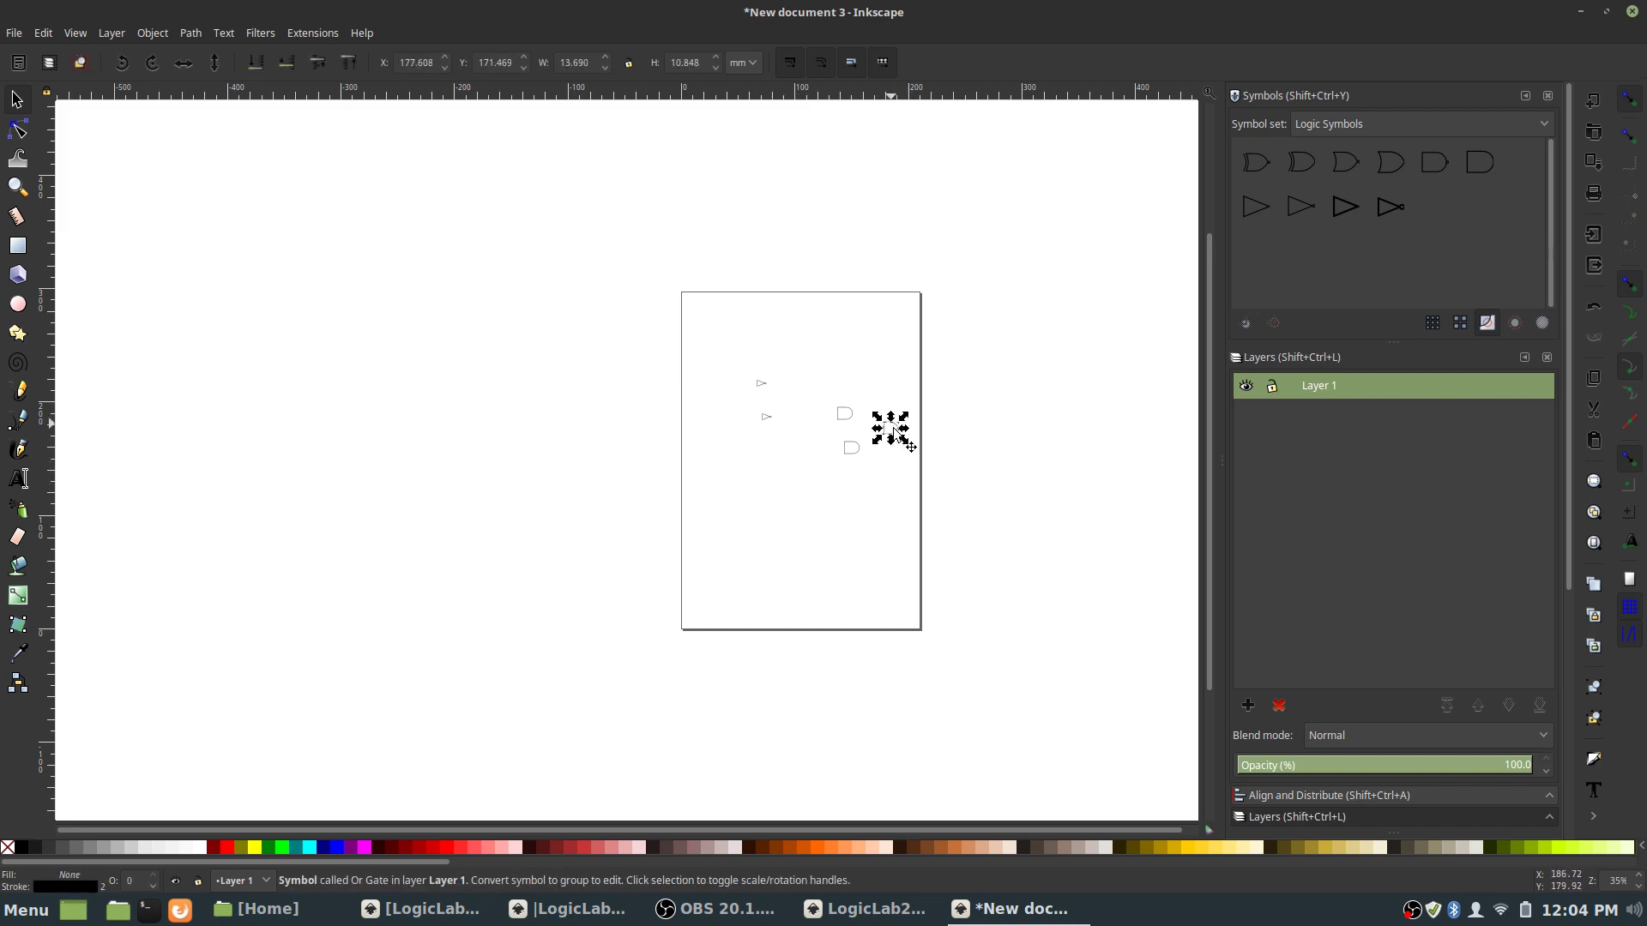
{"action": "left_click", "coordinate": [856, 520]}
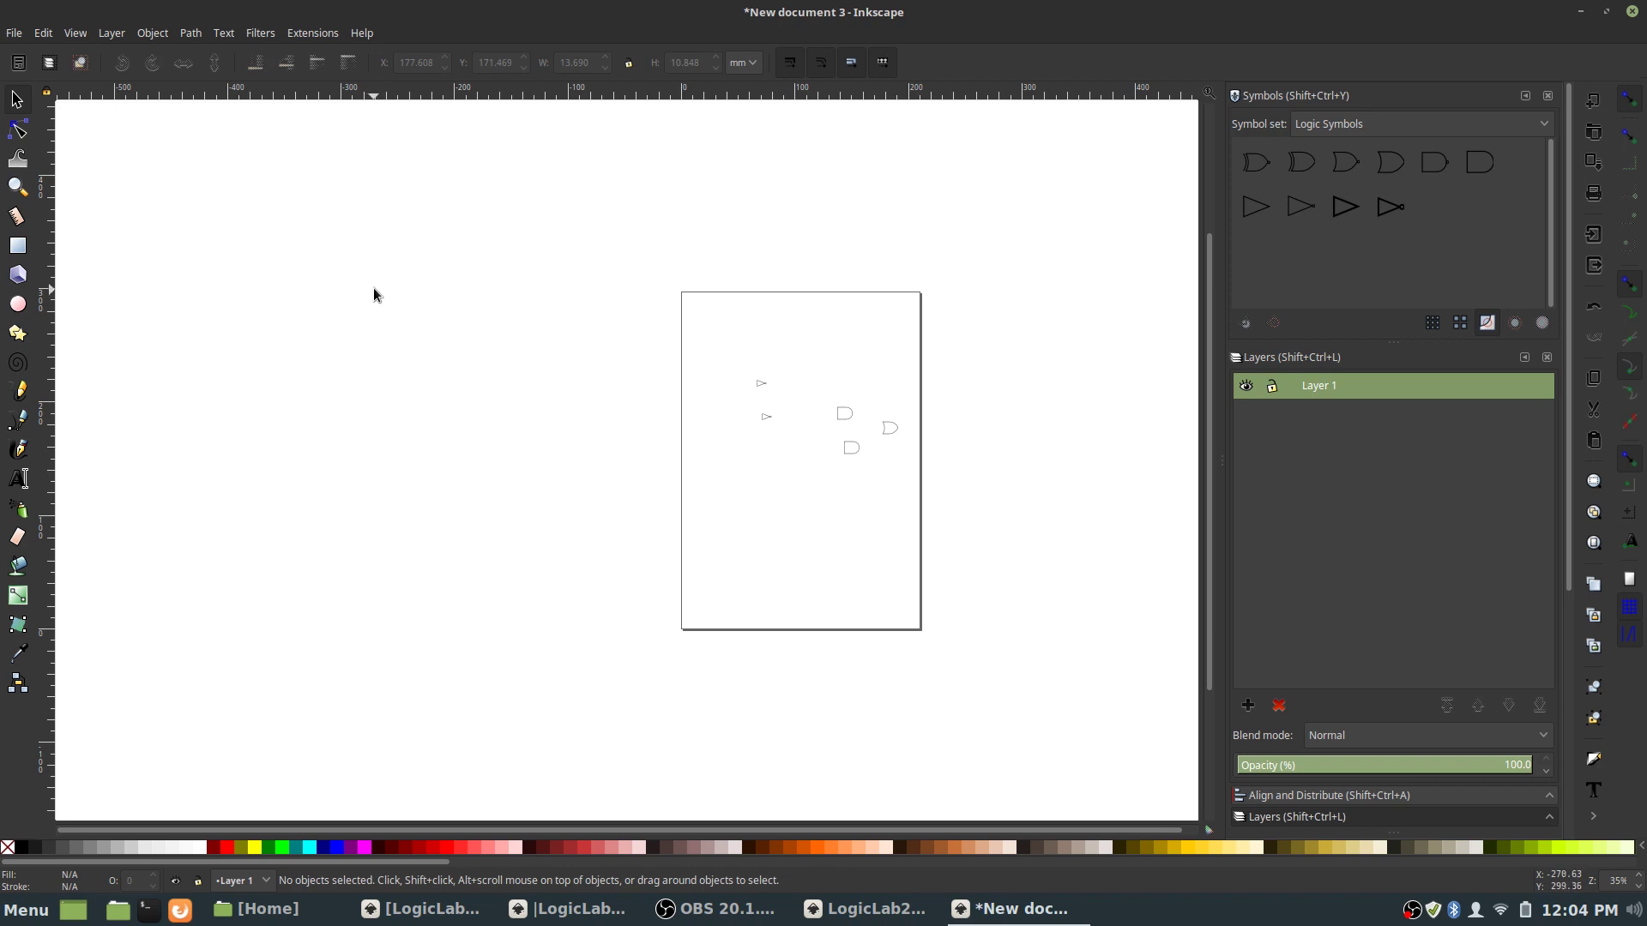
{"action": "key", "text": "ctrl+shift+d"}
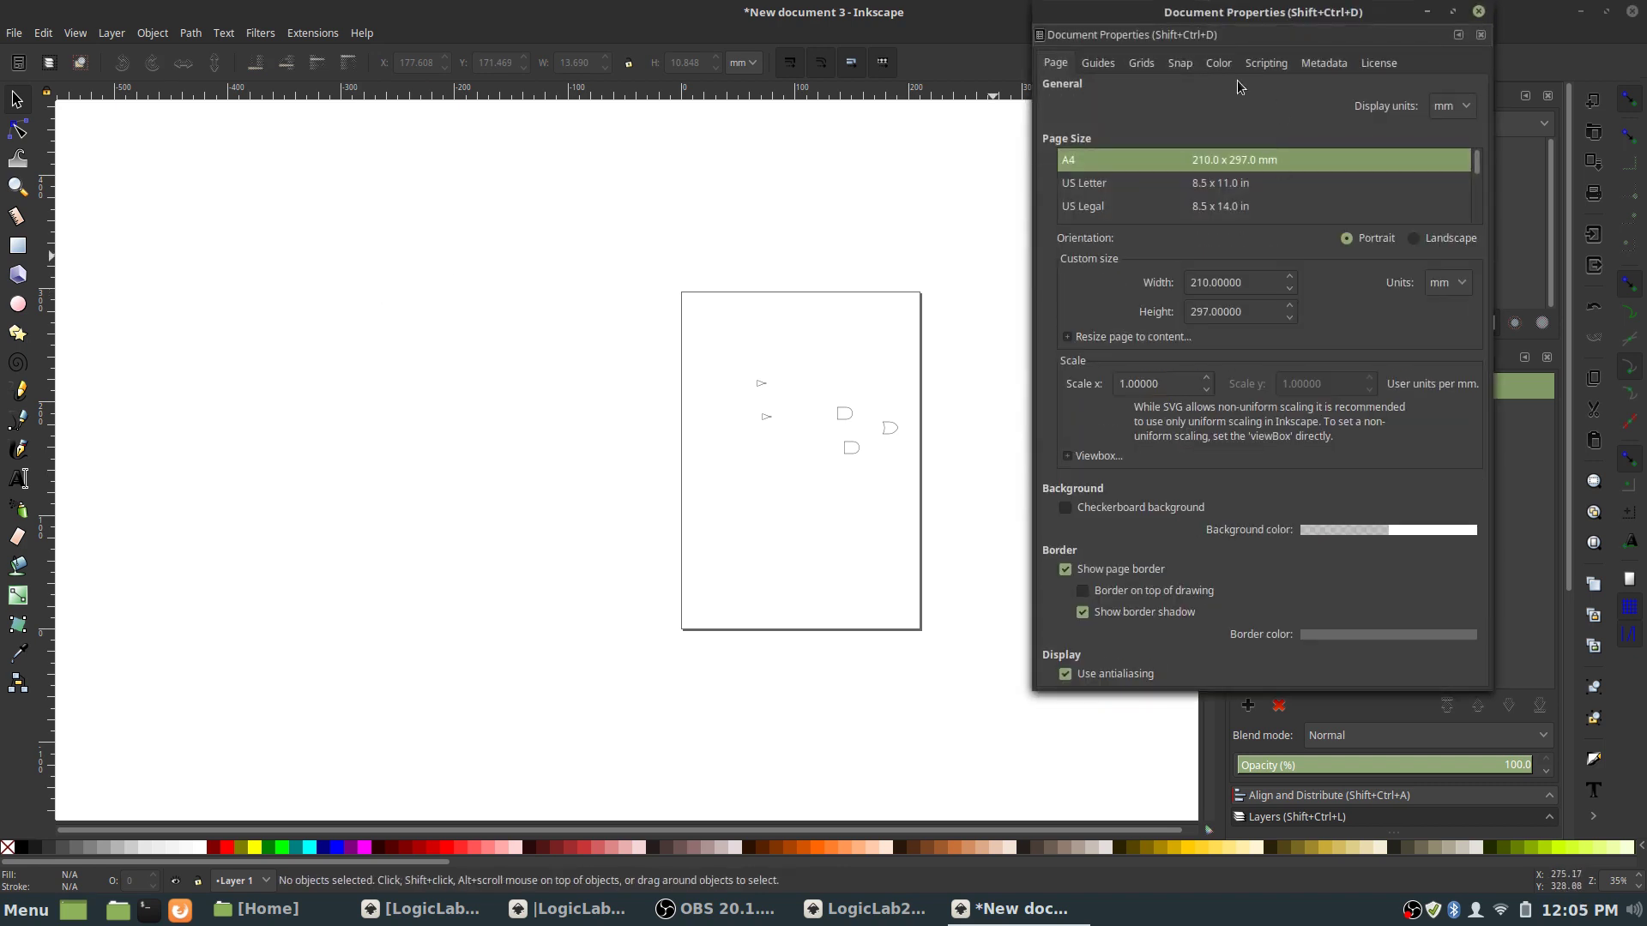
- Set both the display units and page size units to px
{"action": "left_click", "coordinate": [1464, 108]}
{"action": "left_click", "coordinate": [1451, 69]}
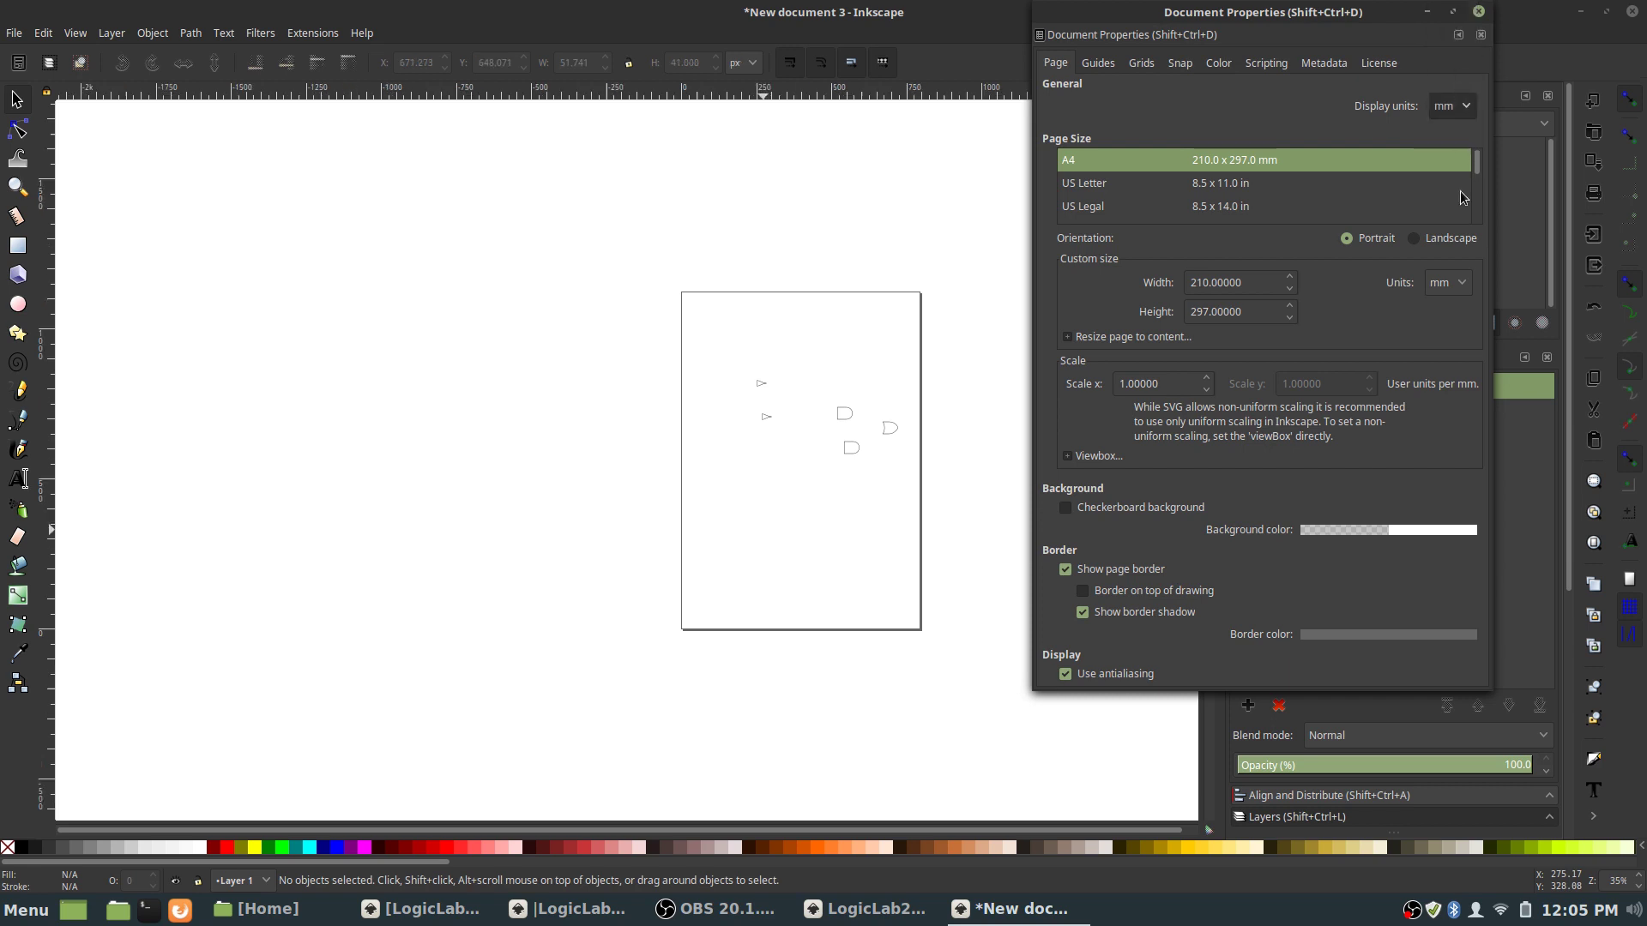
{"action": "left_click", "coordinate": [1461, 280]}
{"action": "left_click", "coordinate": [1449, 244]}
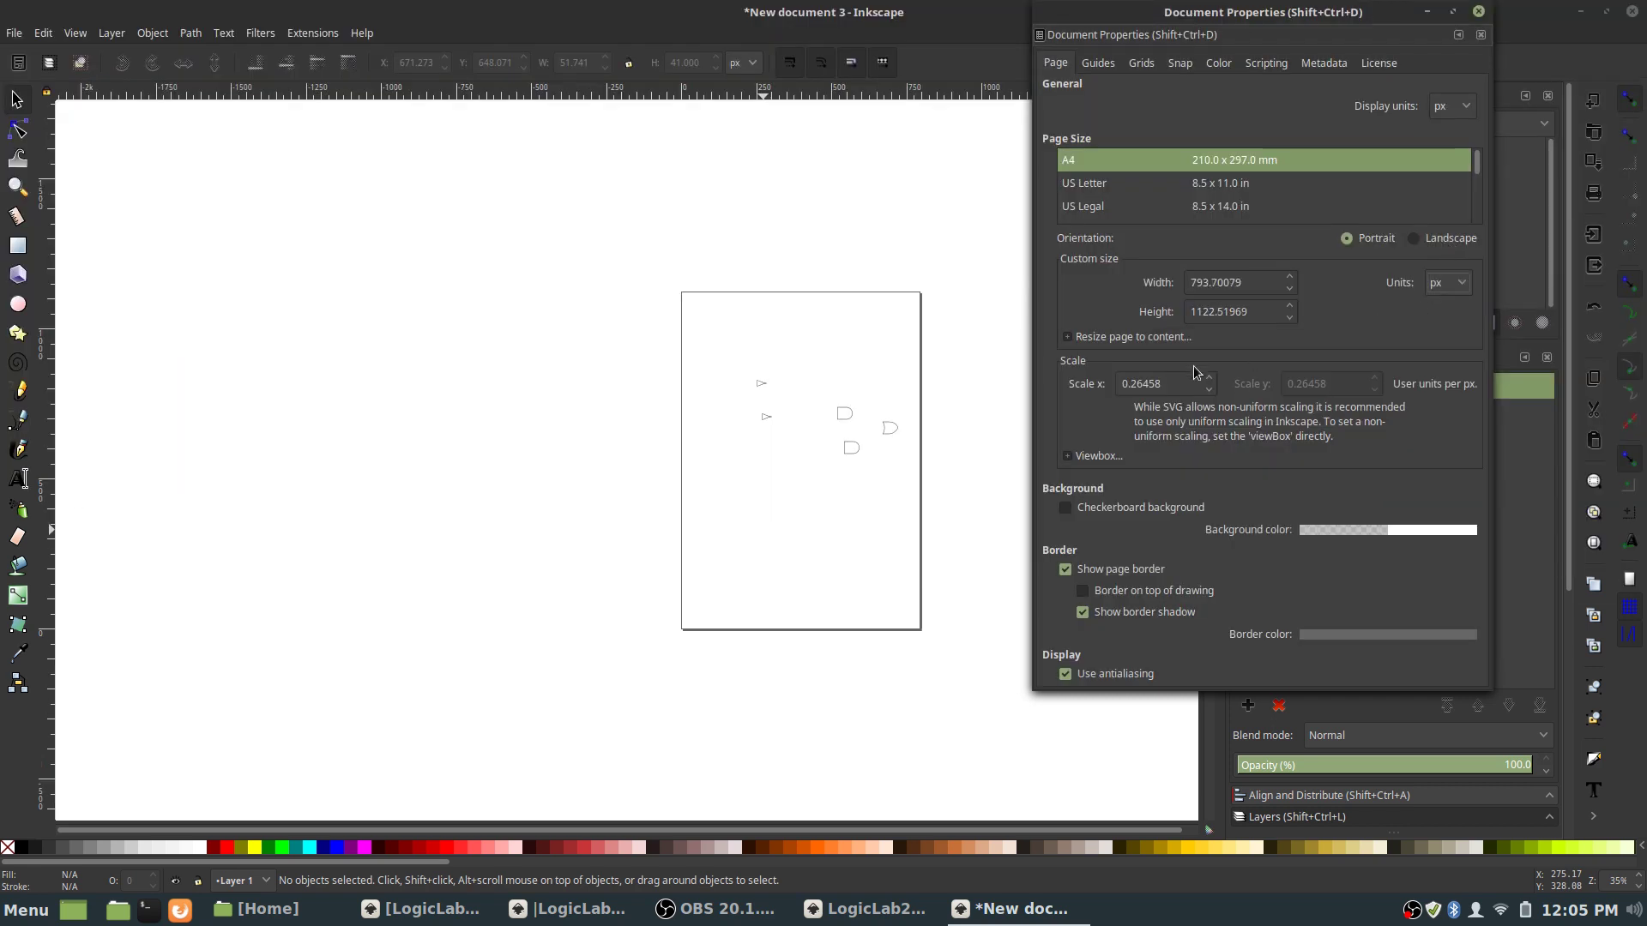
- Add a rectangular grid with red major lines every 10, always snapping to objects
{"action": "left_click", "coordinate": [1140, 68]}
{"action": "left_click", "coordinate": [1381, 110]}
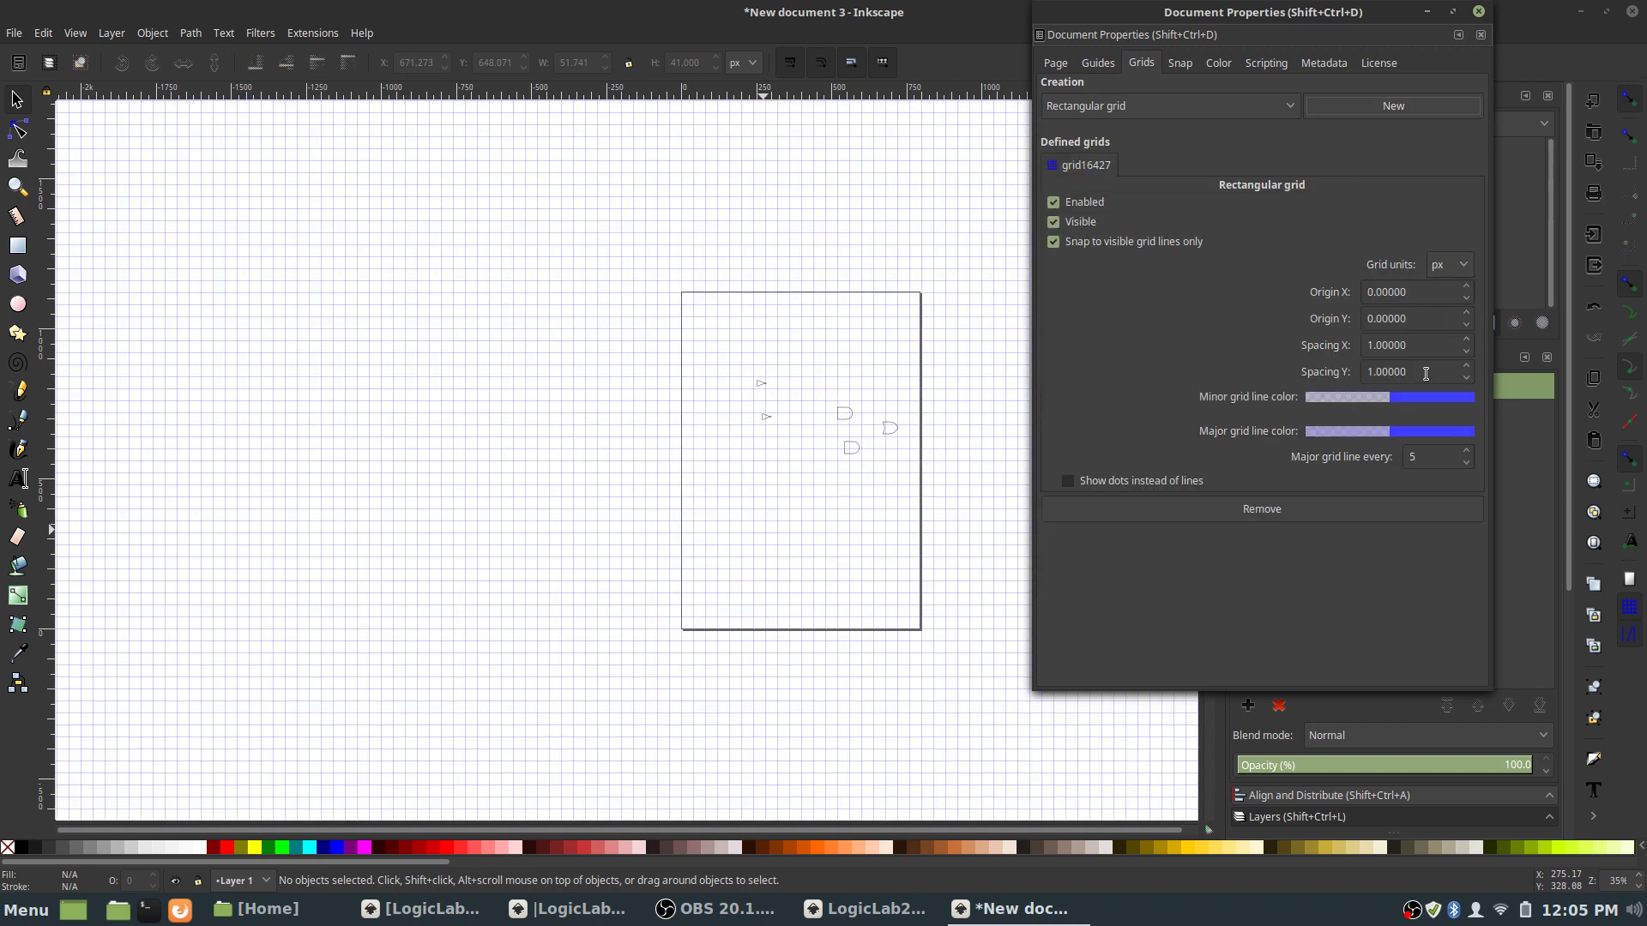
{"action": "left_click", "coordinate": [1418, 431]}
{"action": "left_click", "coordinate": [847, 421]}
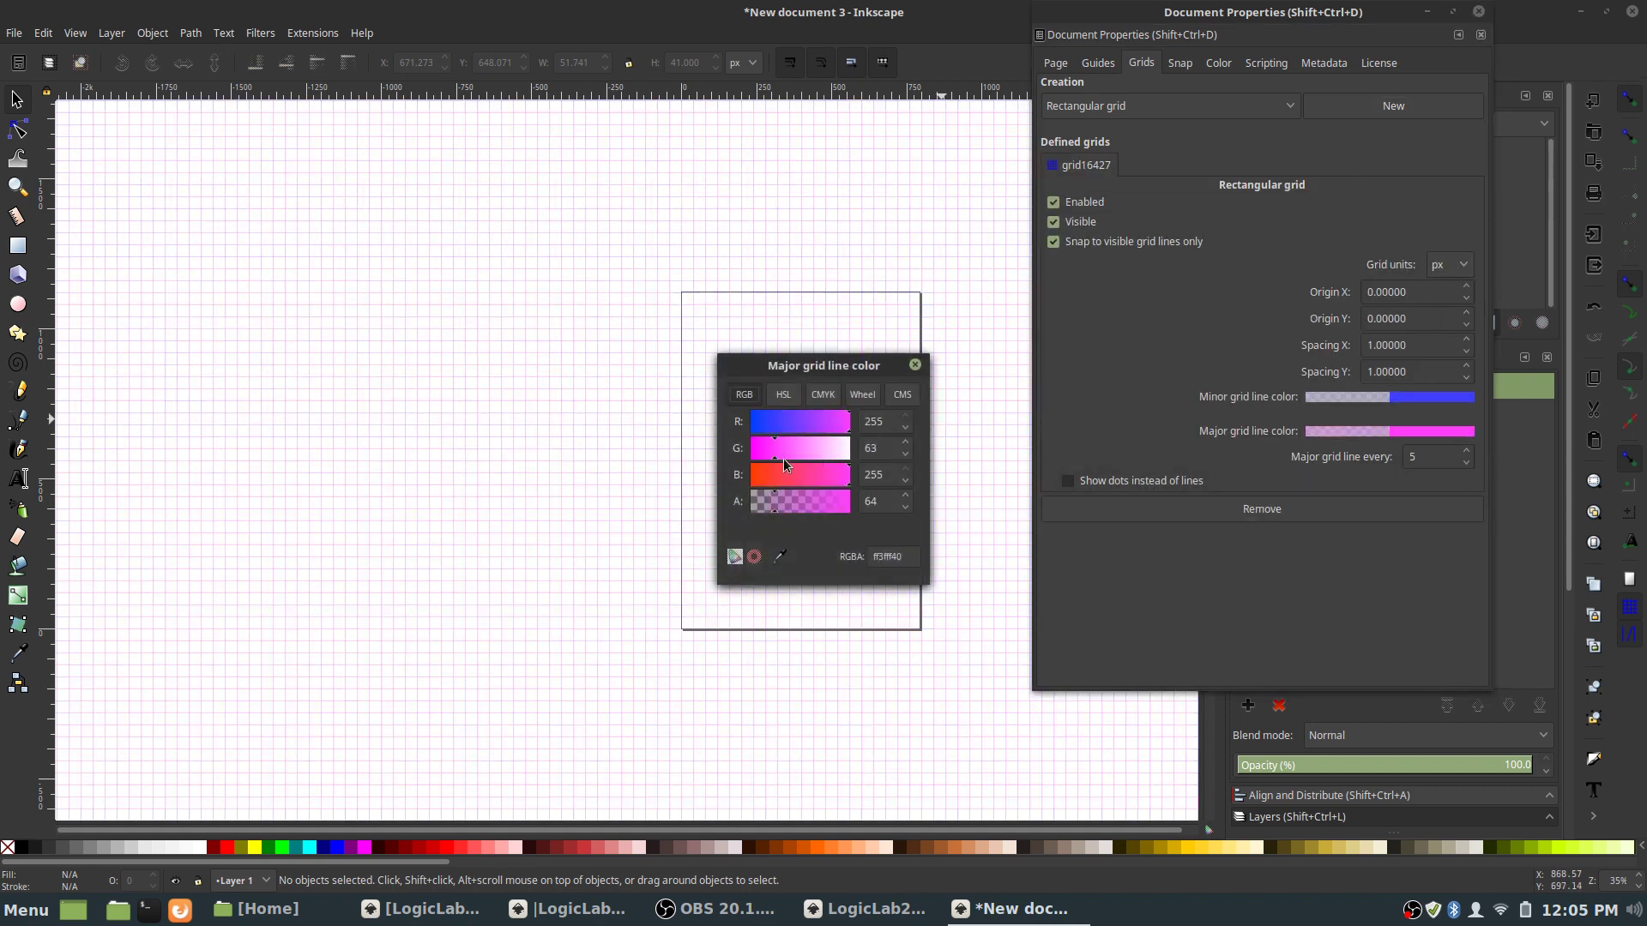
{"action": "left_click_drag", "start_coordinate": [784, 472], "coordinate": [744, 494]}
{"action": "left_click", "coordinate": [912, 362]}
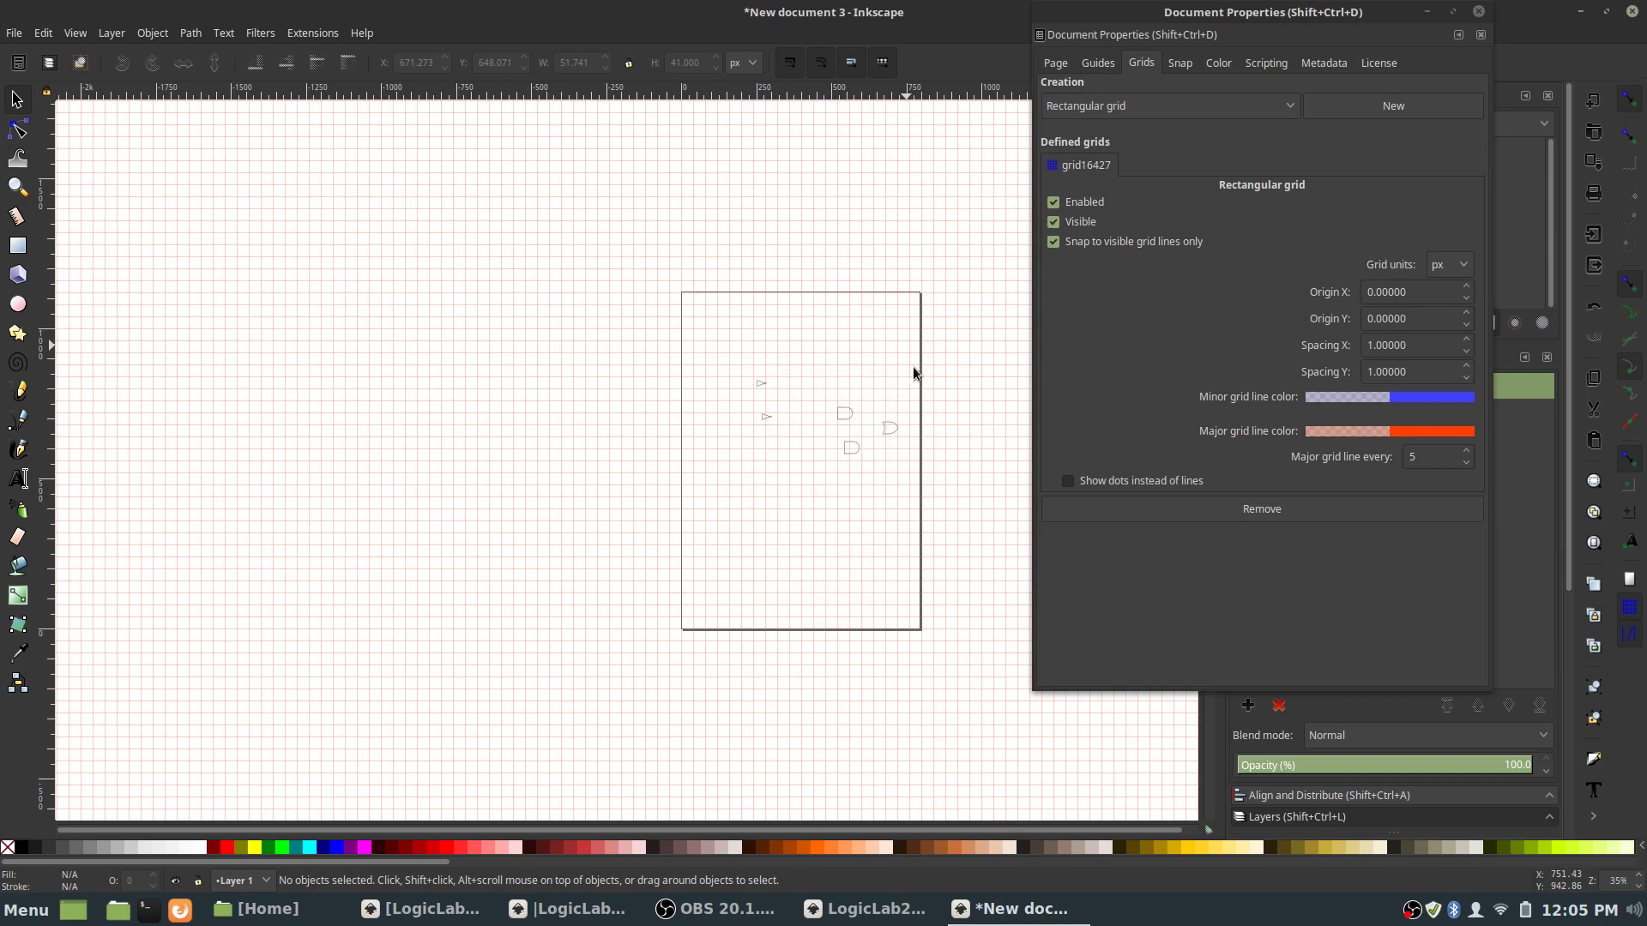
{"action": "type", "text": "10"}
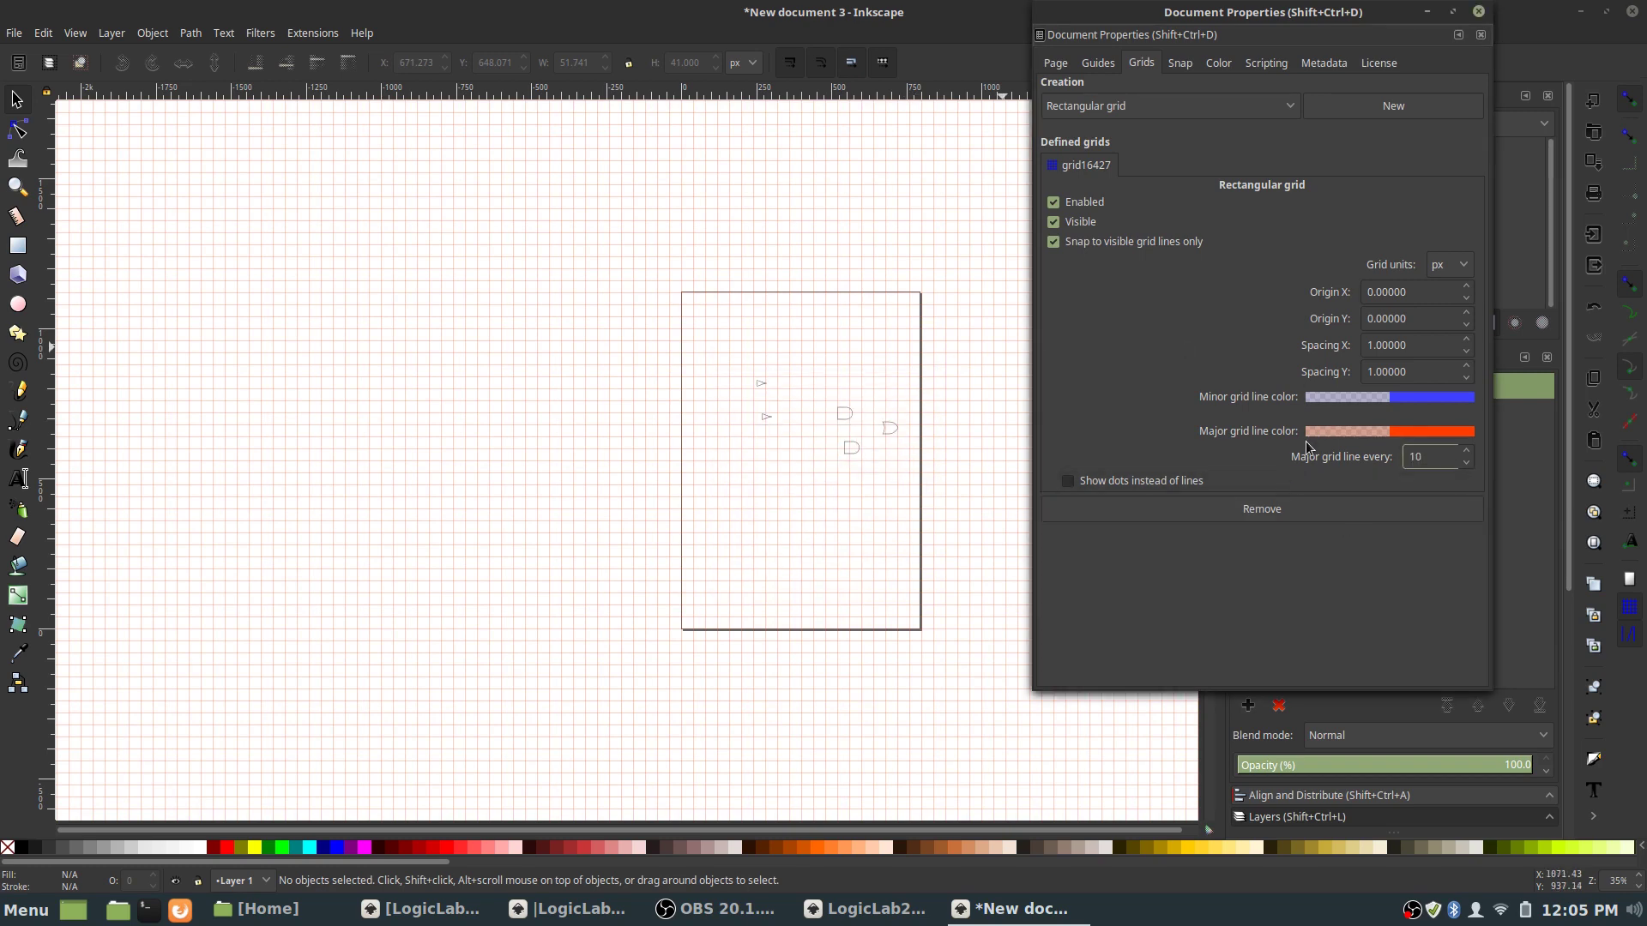
{"action": "left_click", "coordinate": [1184, 67]}
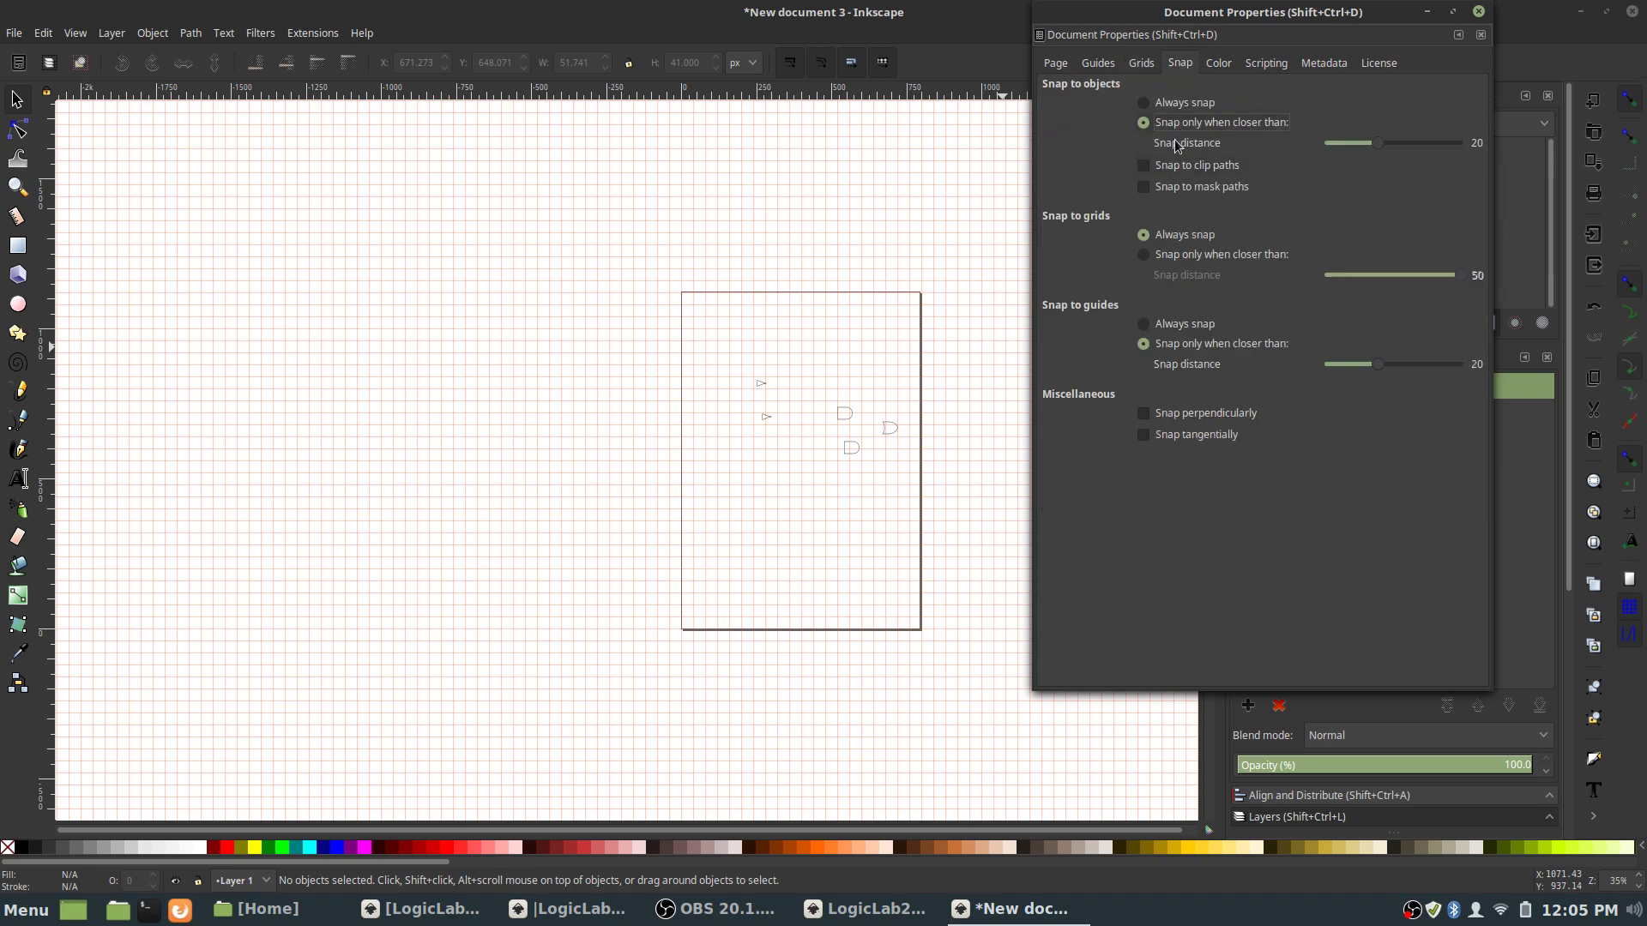
{"action": "left_click", "coordinate": [1169, 105]}
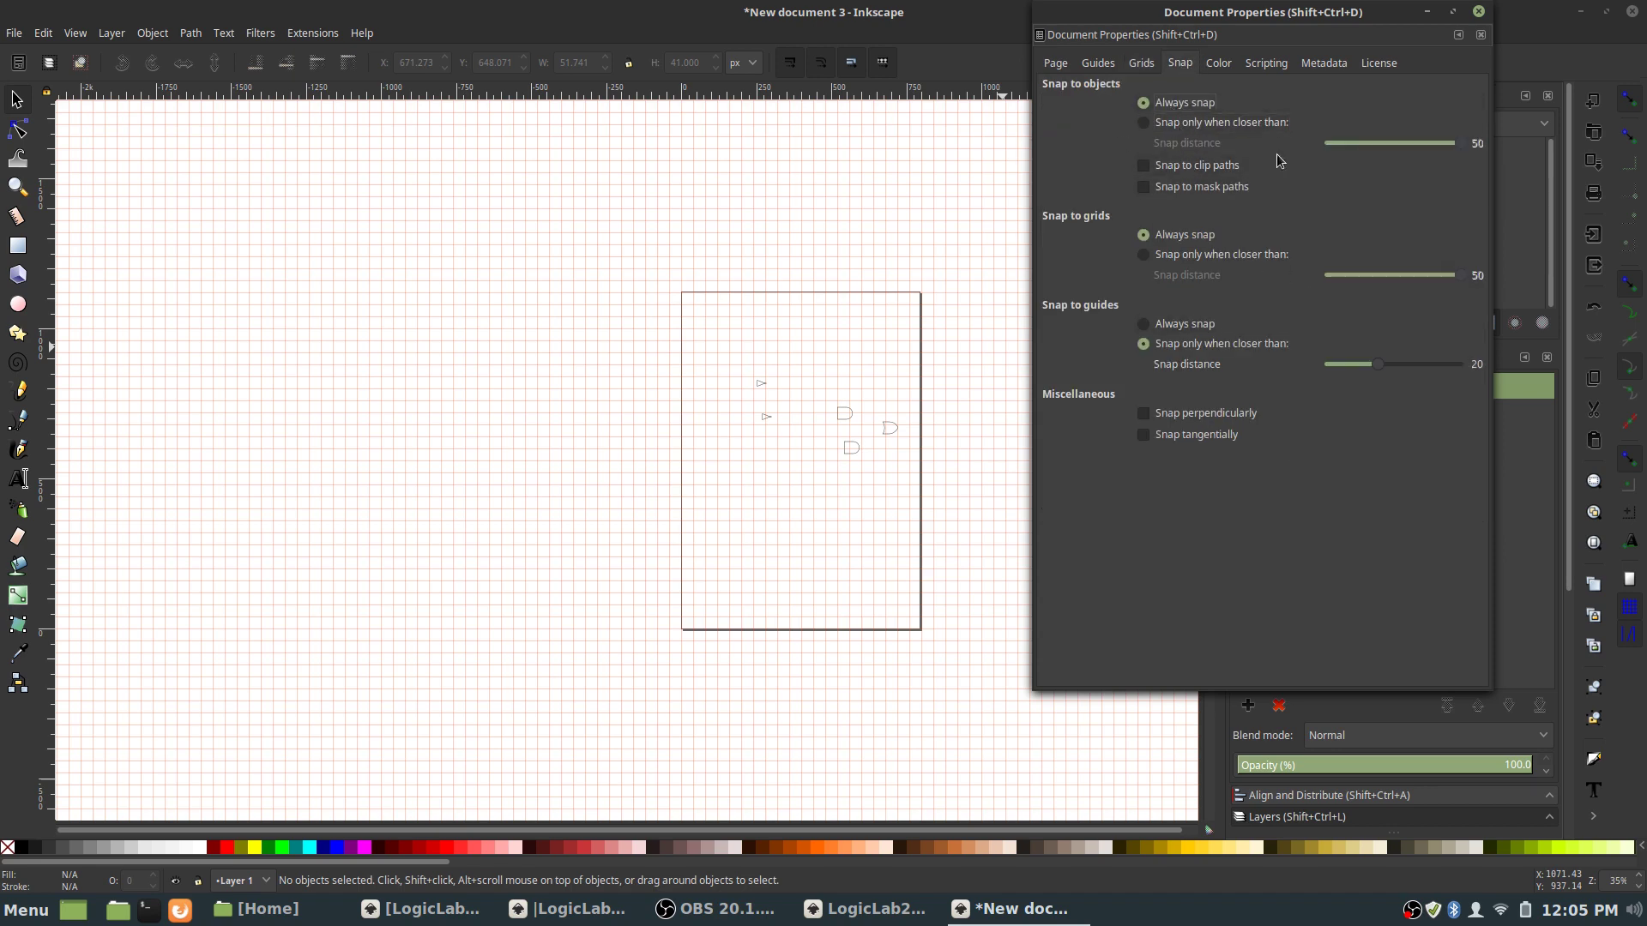
- Zoom in and stack the two NOT gates one above the other on the grid
{"action": "left_click", "coordinate": [1478, 11]}
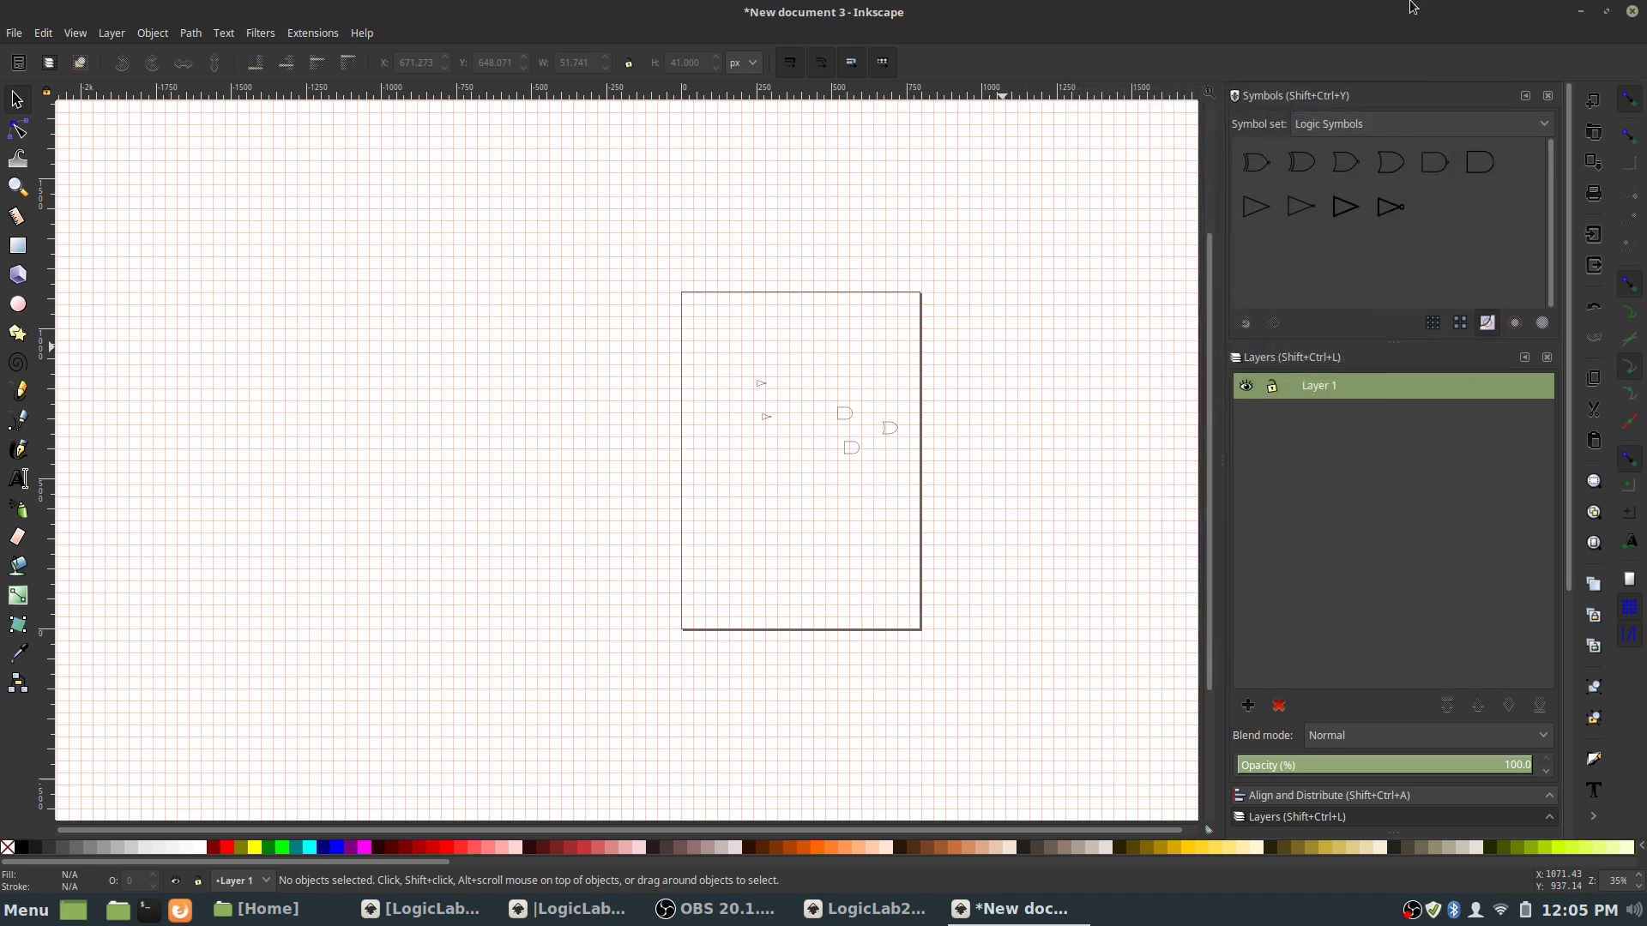
{"action": "scroll", "coordinate": [780, 405], "scroll_direction": "up", "scroll_amount": 5}
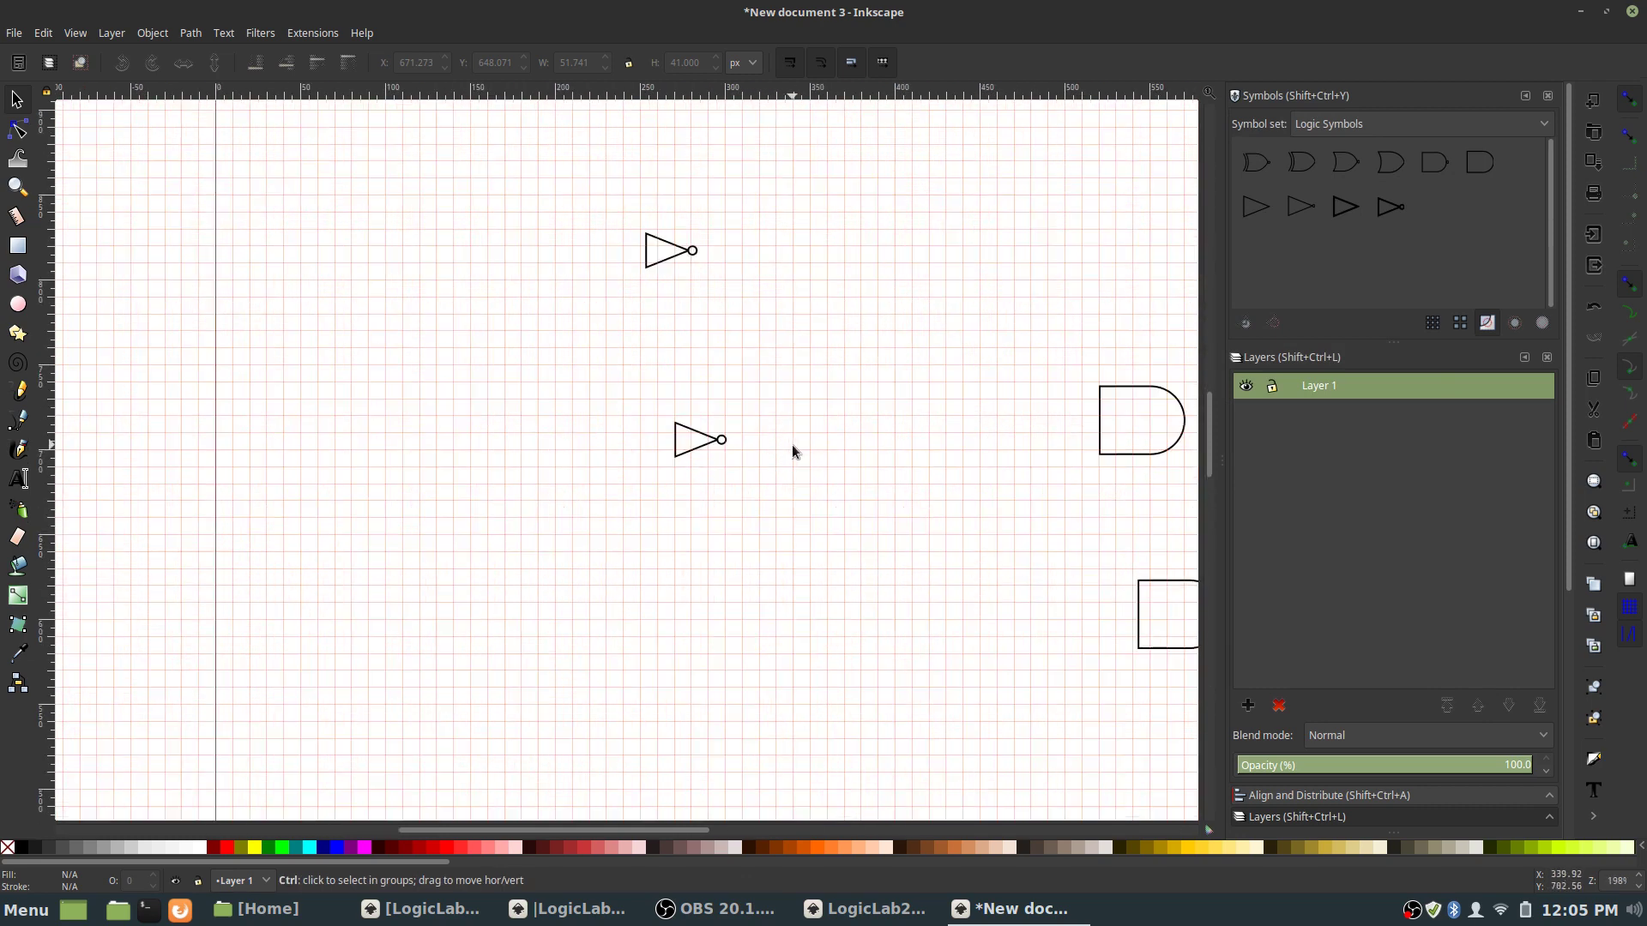
{"action": "scroll", "coordinate": [738, 462], "scroll_direction": "right", "scroll_amount": 5}
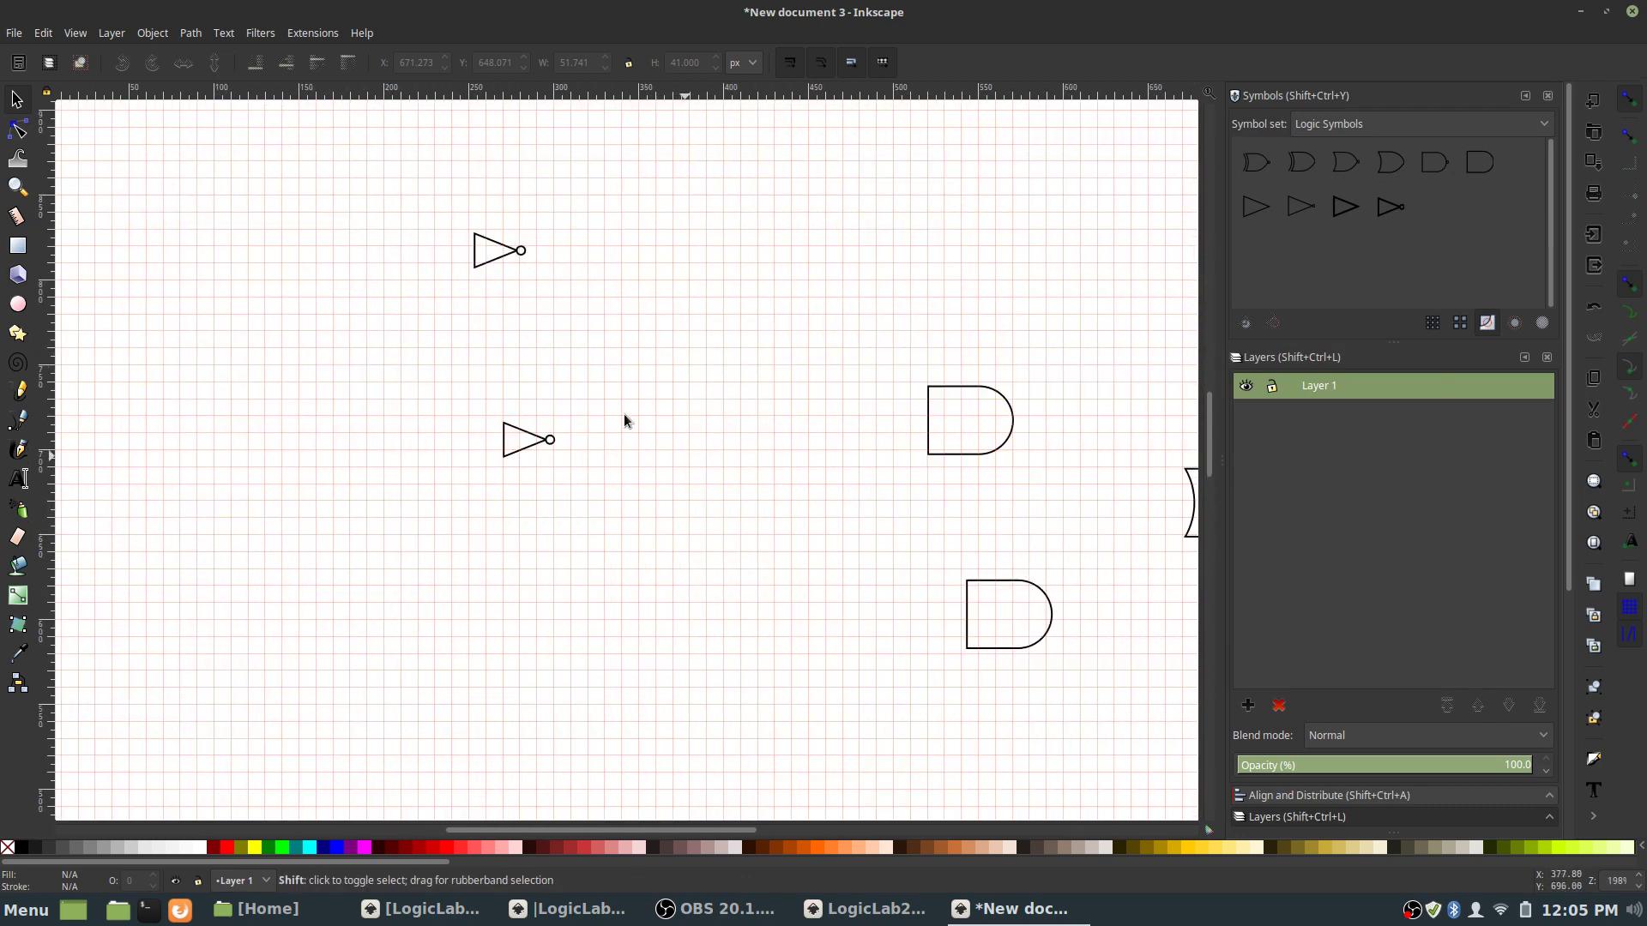
{"action": "left_click_drag", "start_coordinate": [547, 271], "coordinate": [504, 200]}
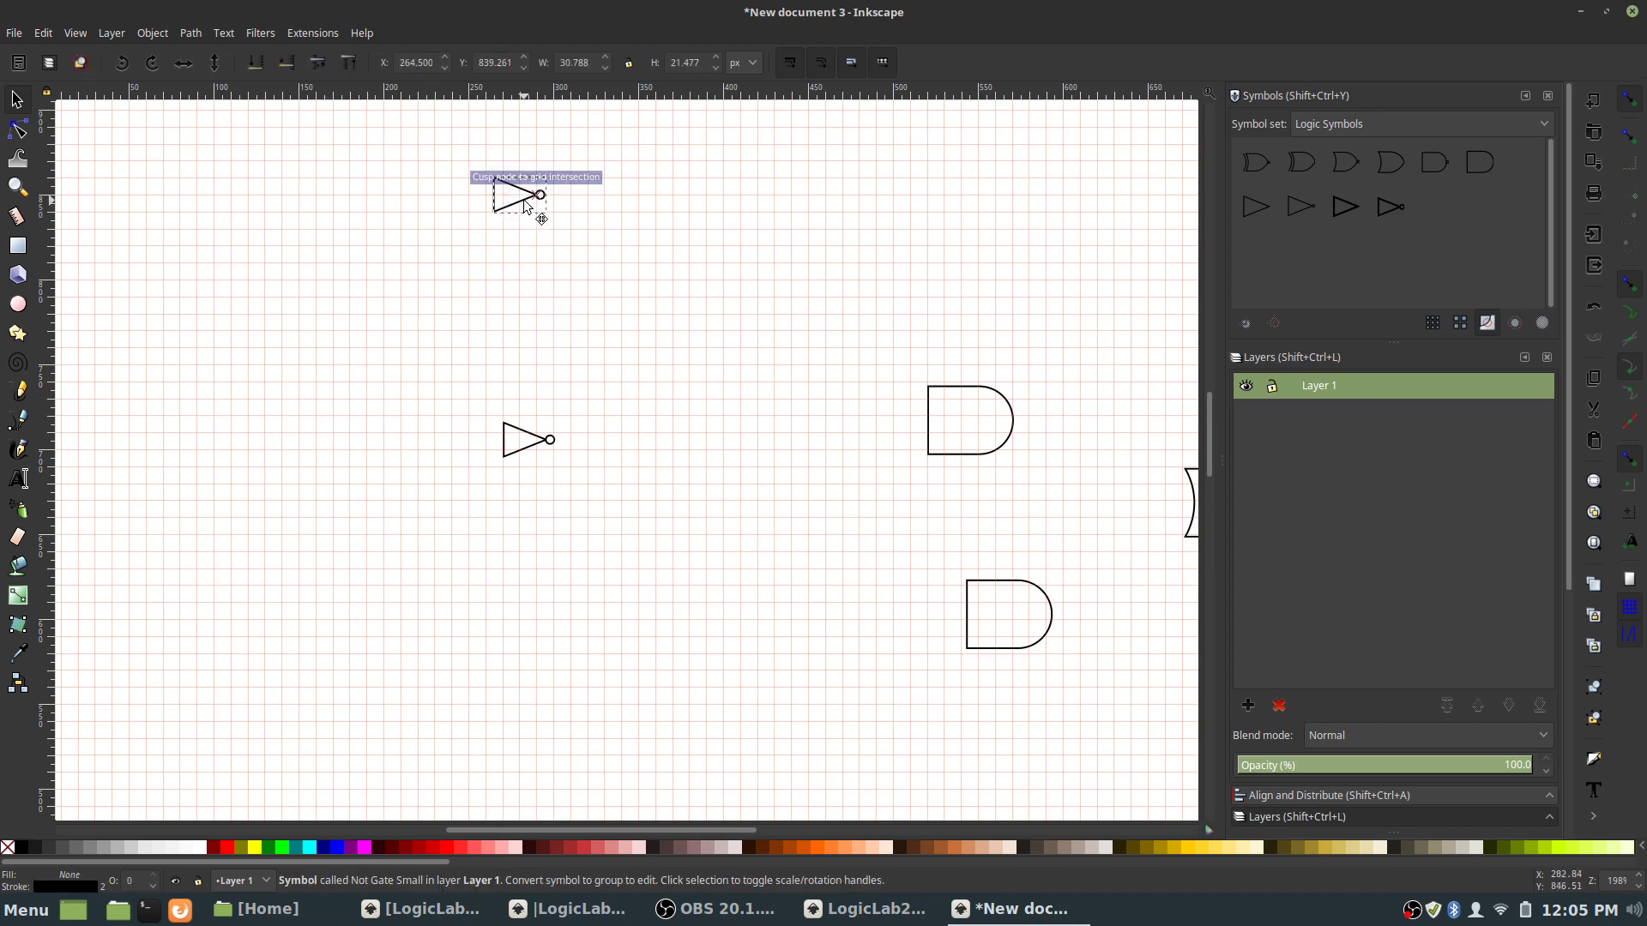
{"action": "left_click", "coordinate": [546, 254]}
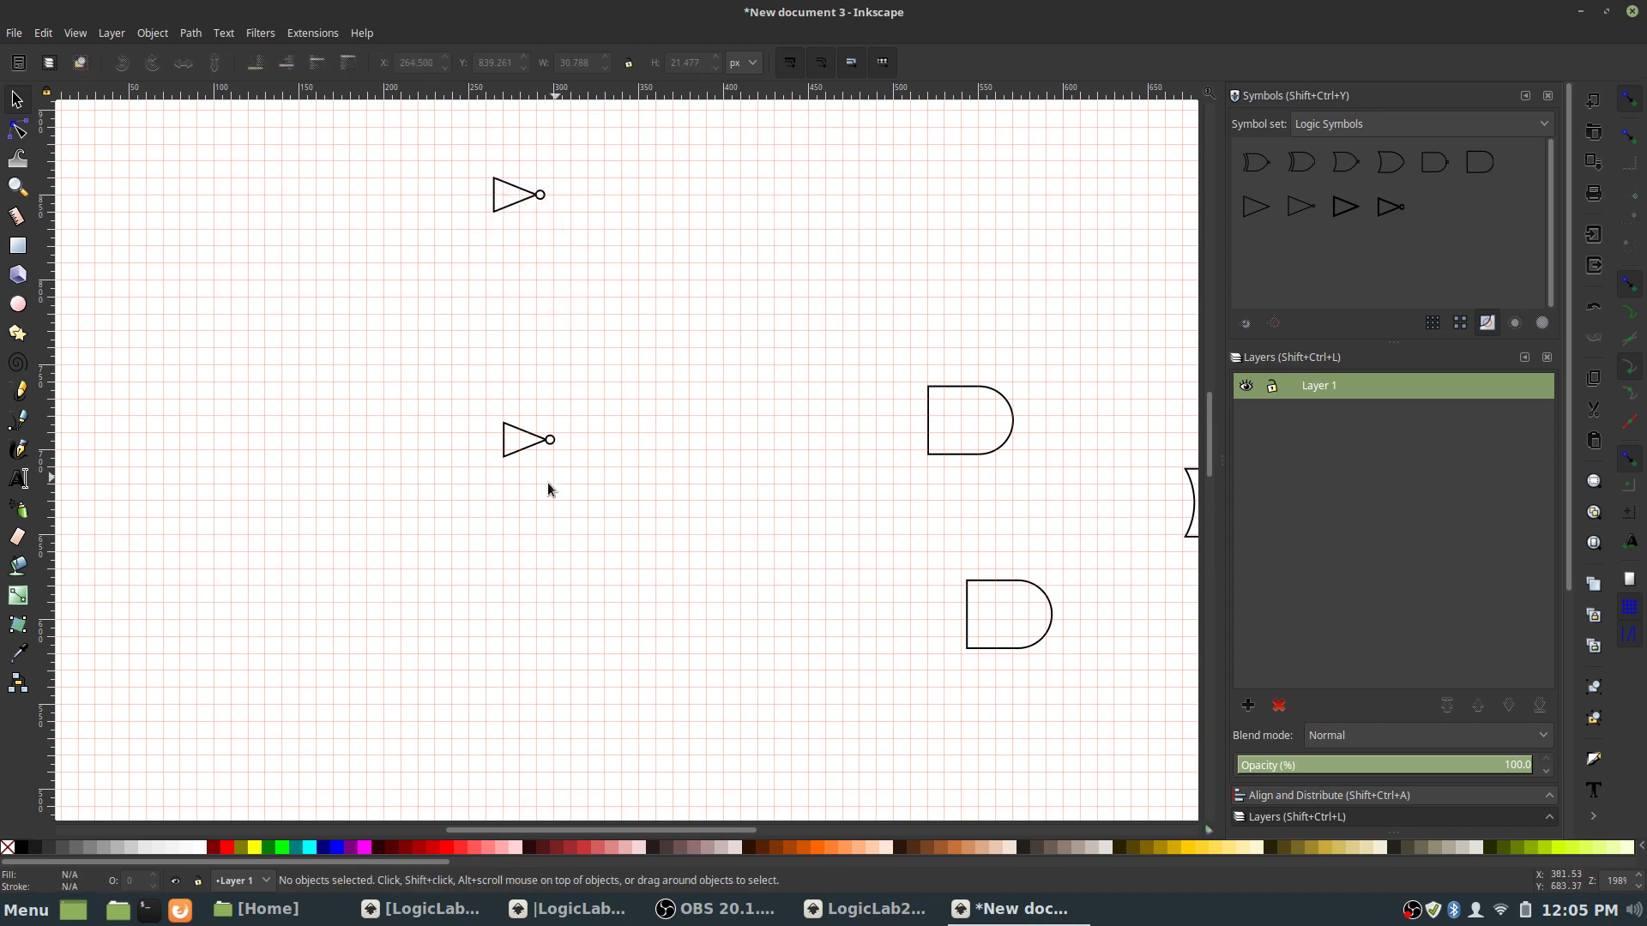
{"action": "left_click_drag", "start_coordinate": [525, 450], "coordinate": [518, 373]}
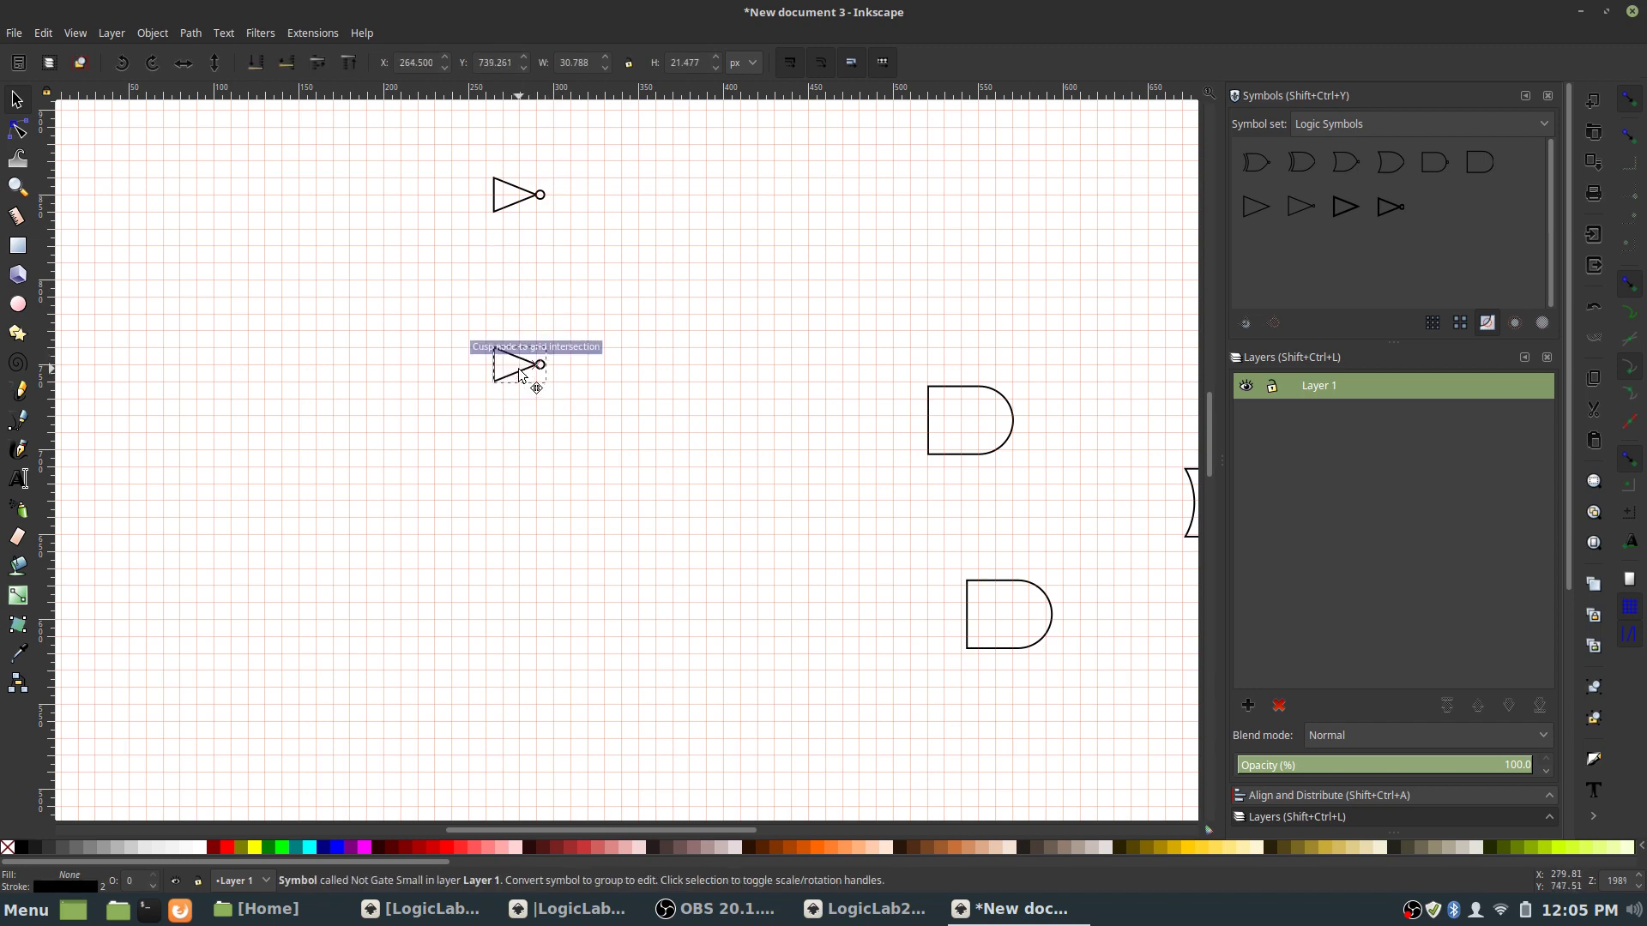
{"action": "left_click", "coordinate": [562, 448]}
- Stack both AND gates to the right of the NOT gates, snapped to the grid
{"action": "left_click_drag", "start_coordinate": [949, 389], "coordinate": [692, 155]}
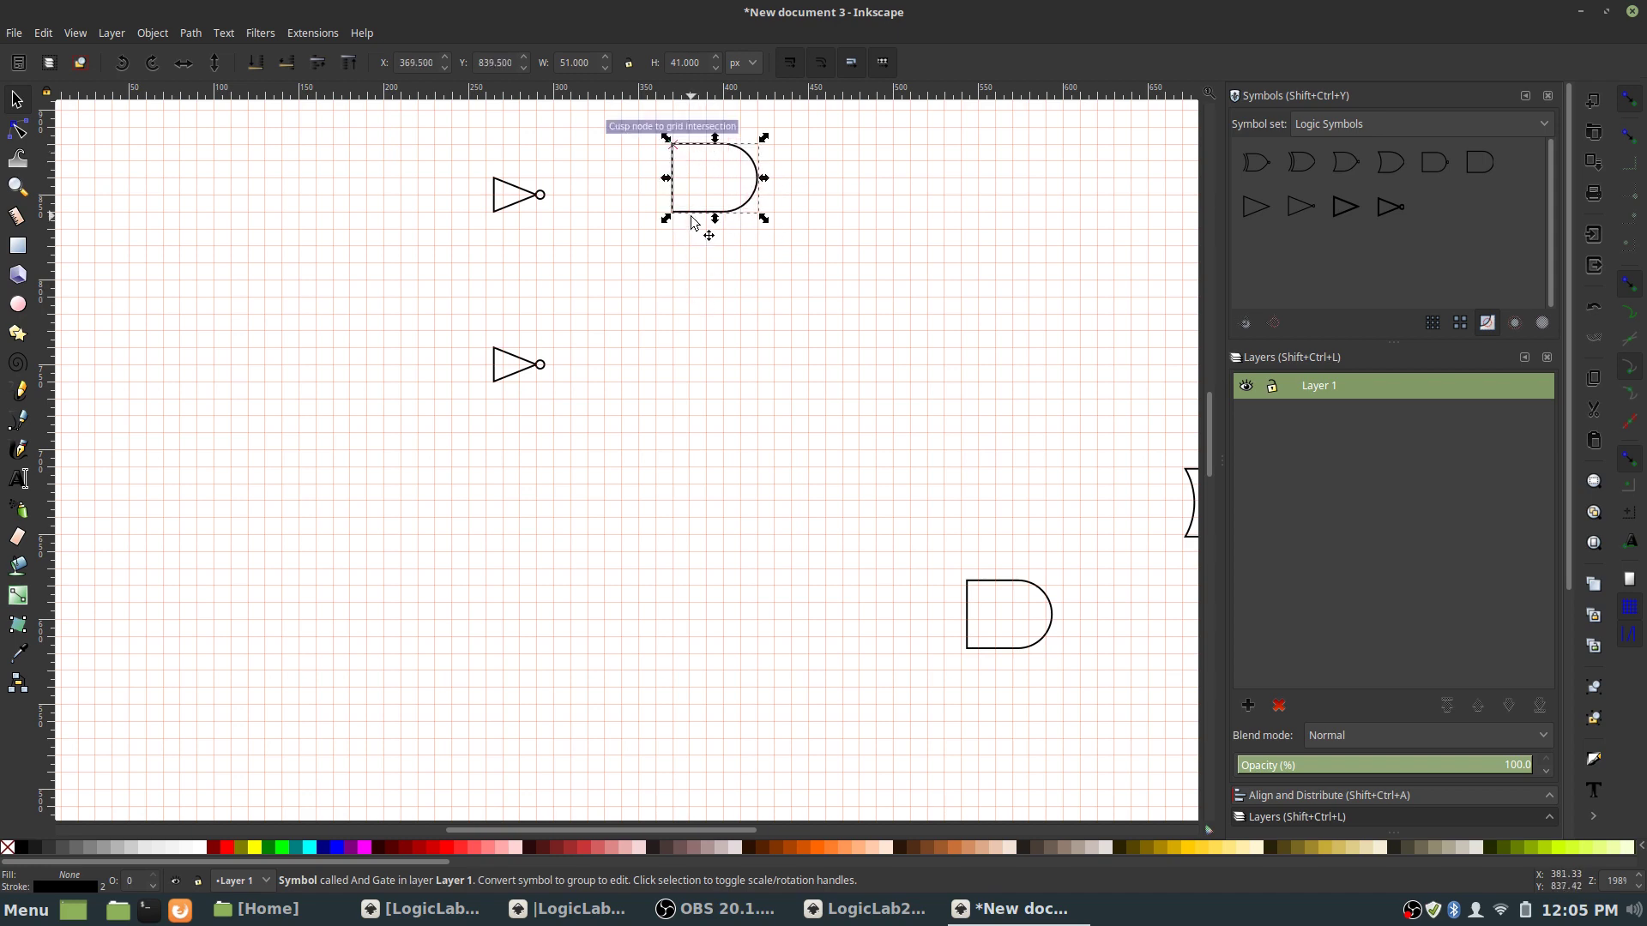
{"action": "left_click_drag", "start_coordinate": [693, 218], "coordinate": [693, 240]}
{"action": "left_click", "coordinate": [873, 511]}
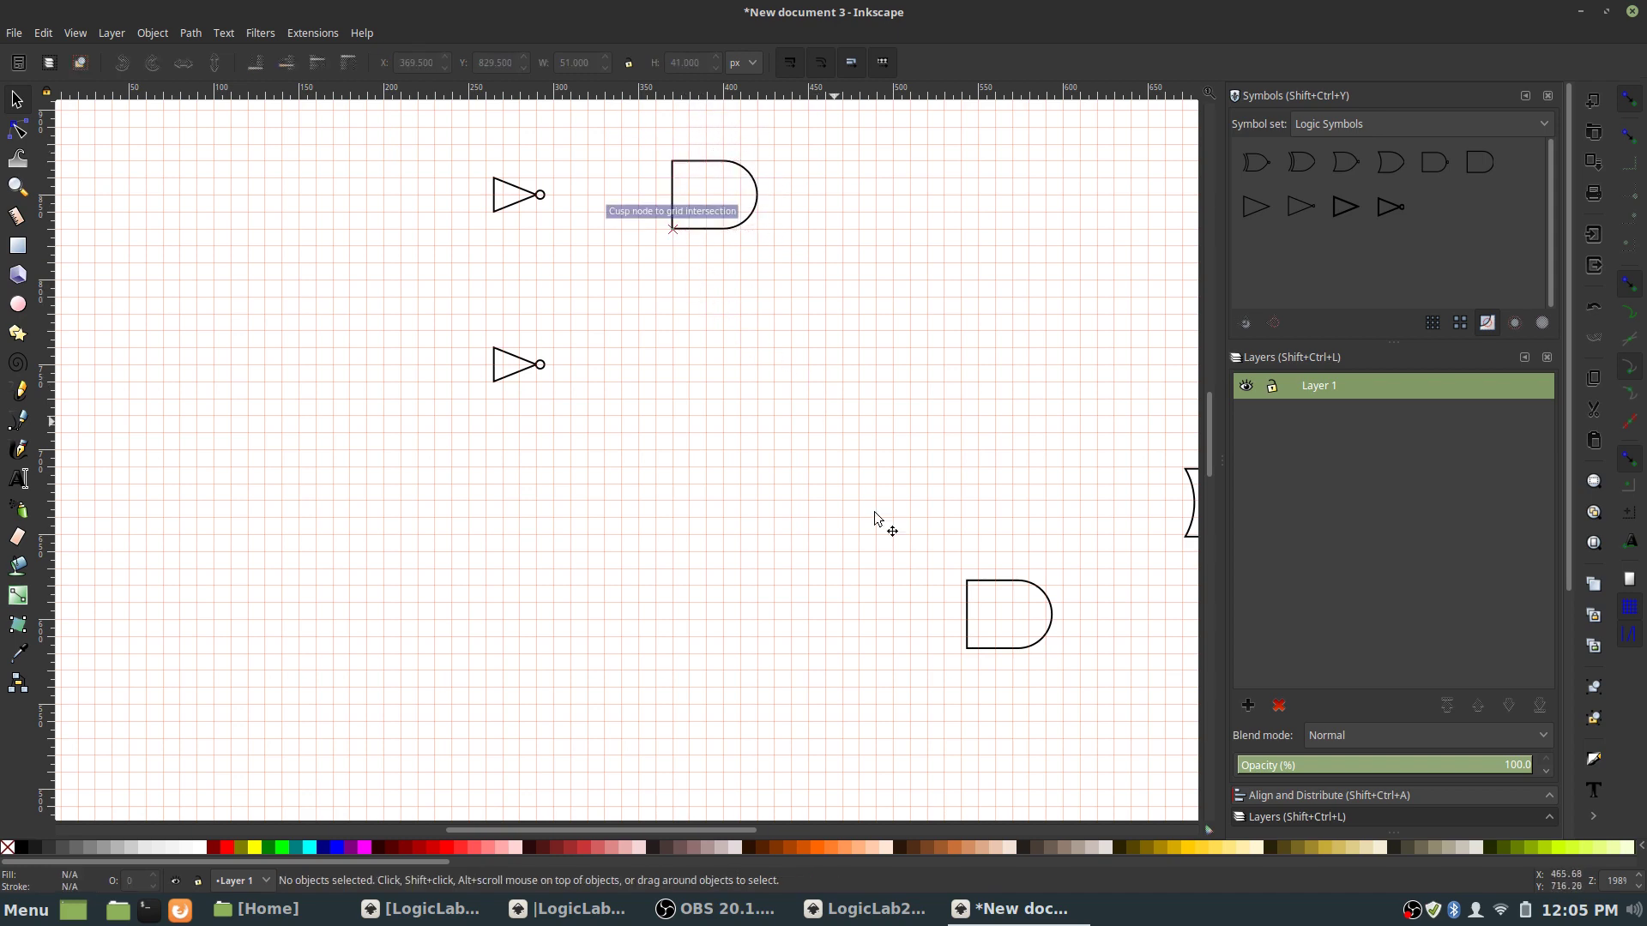
{"action": "left_click_drag", "start_coordinate": [986, 590], "coordinate": [692, 314]}
{"action": "left_click", "coordinate": [789, 397]}
- Place the OR gate right of the AND gates and lower the bottom AND gate, checking LogicLab2-2.svg
{"action": "key", "text": "alt+Tab"}
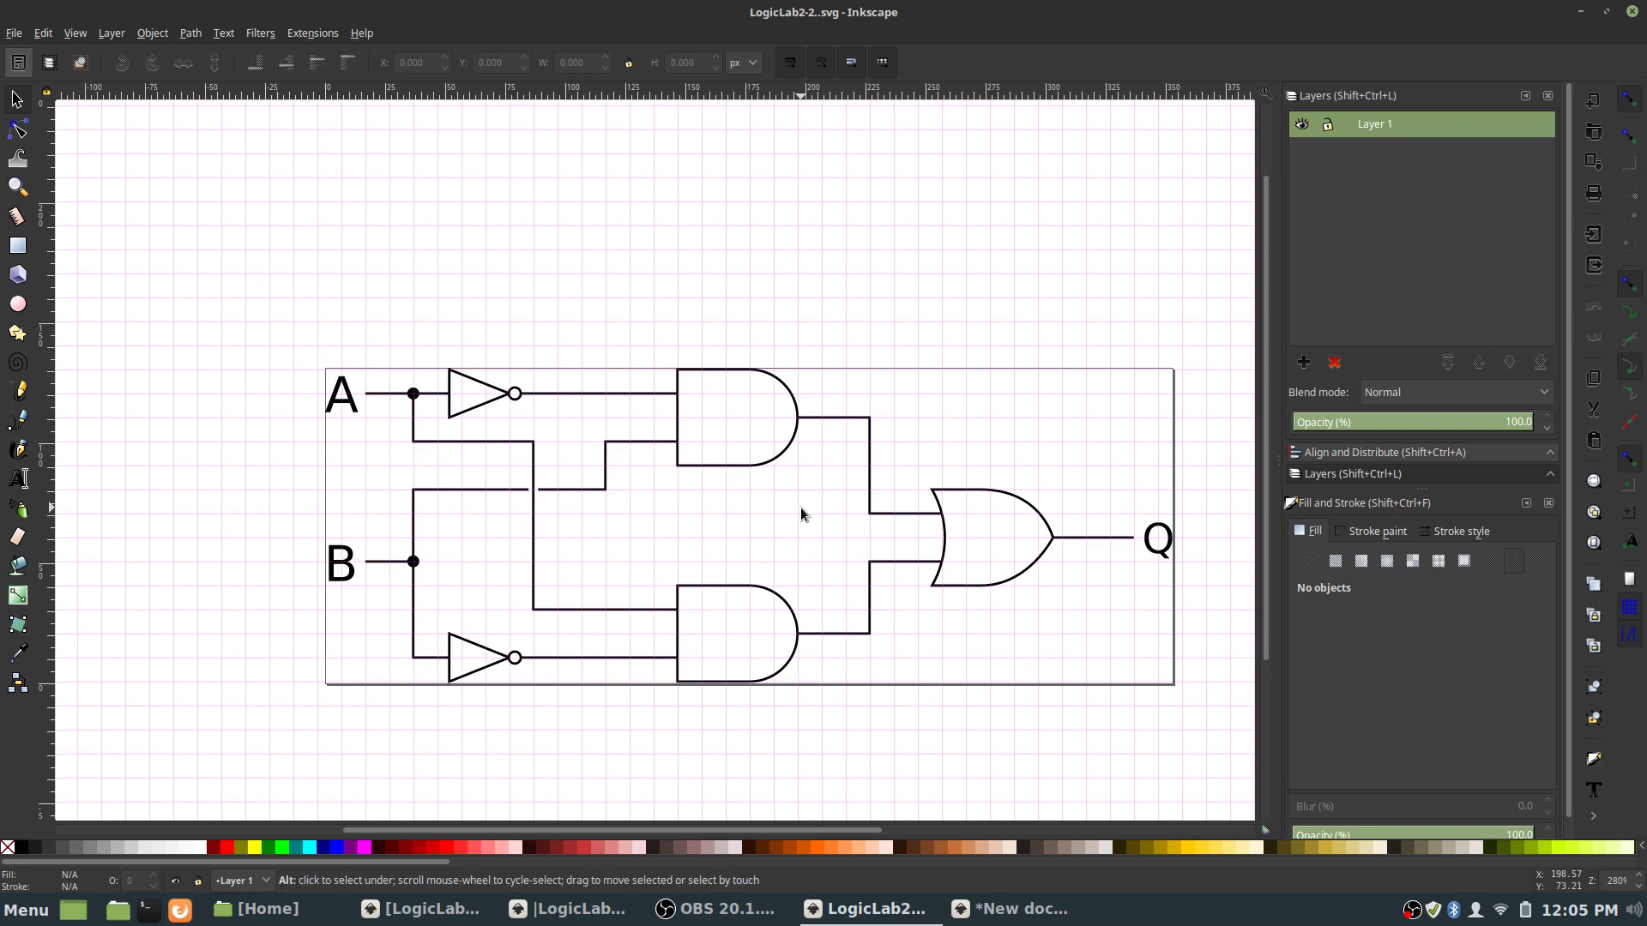
{"action": "key", "text": "alt+Tab"}
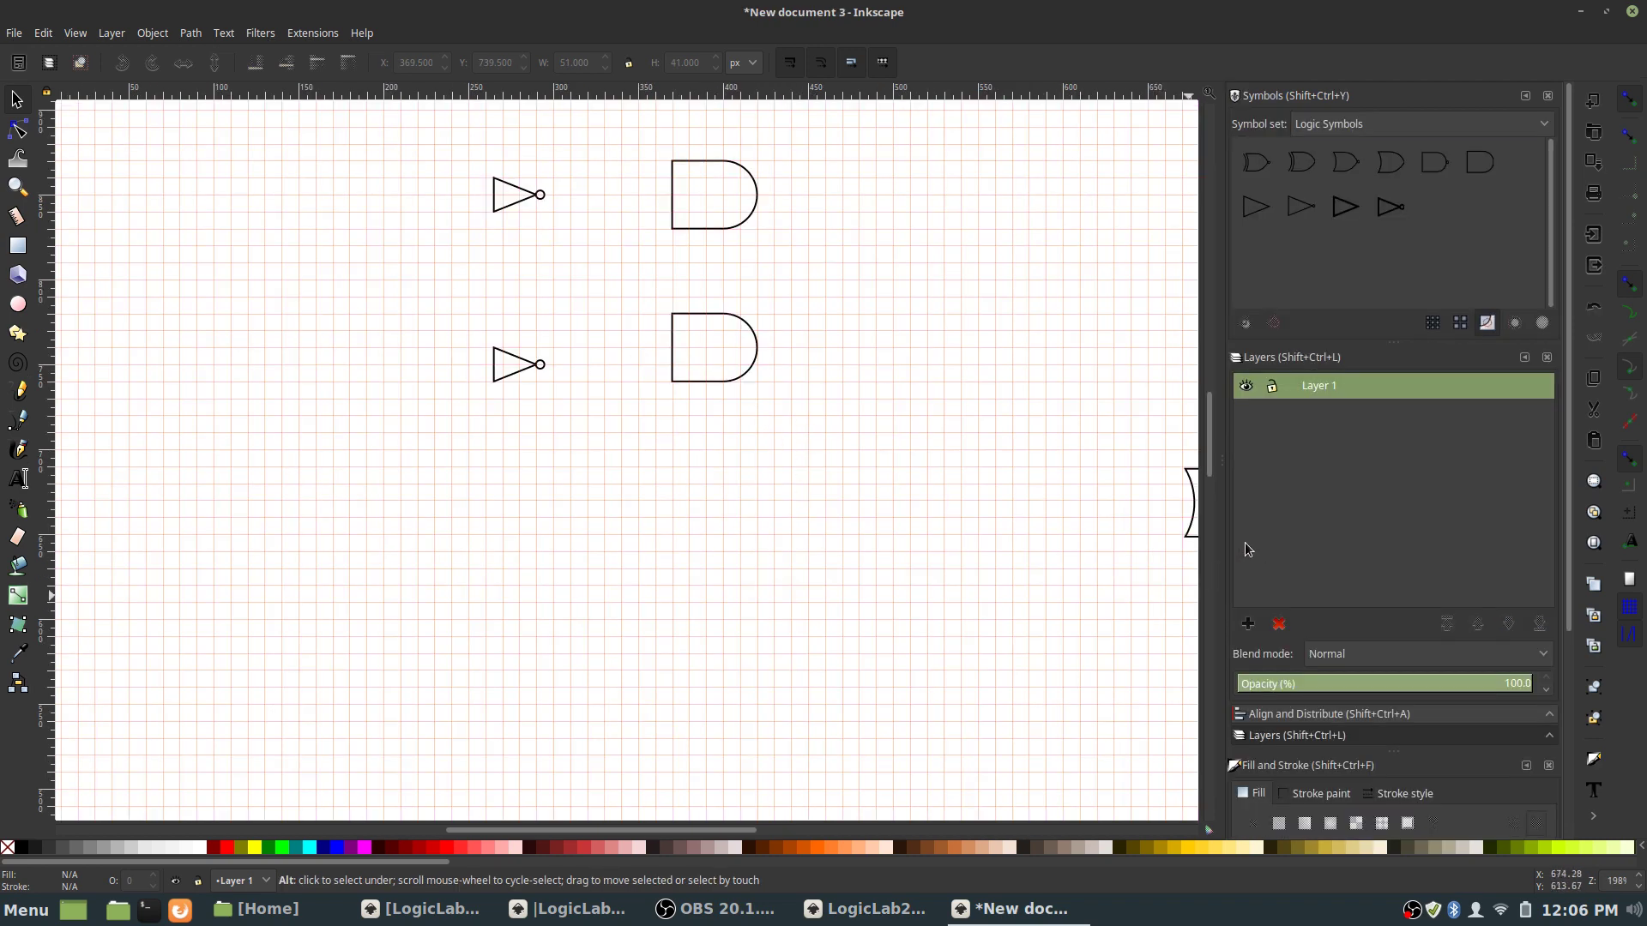
{"action": "left_click_drag", "start_coordinate": [1188, 538], "coordinate": [867, 300]}
{"action": "left_click", "coordinate": [903, 332]}
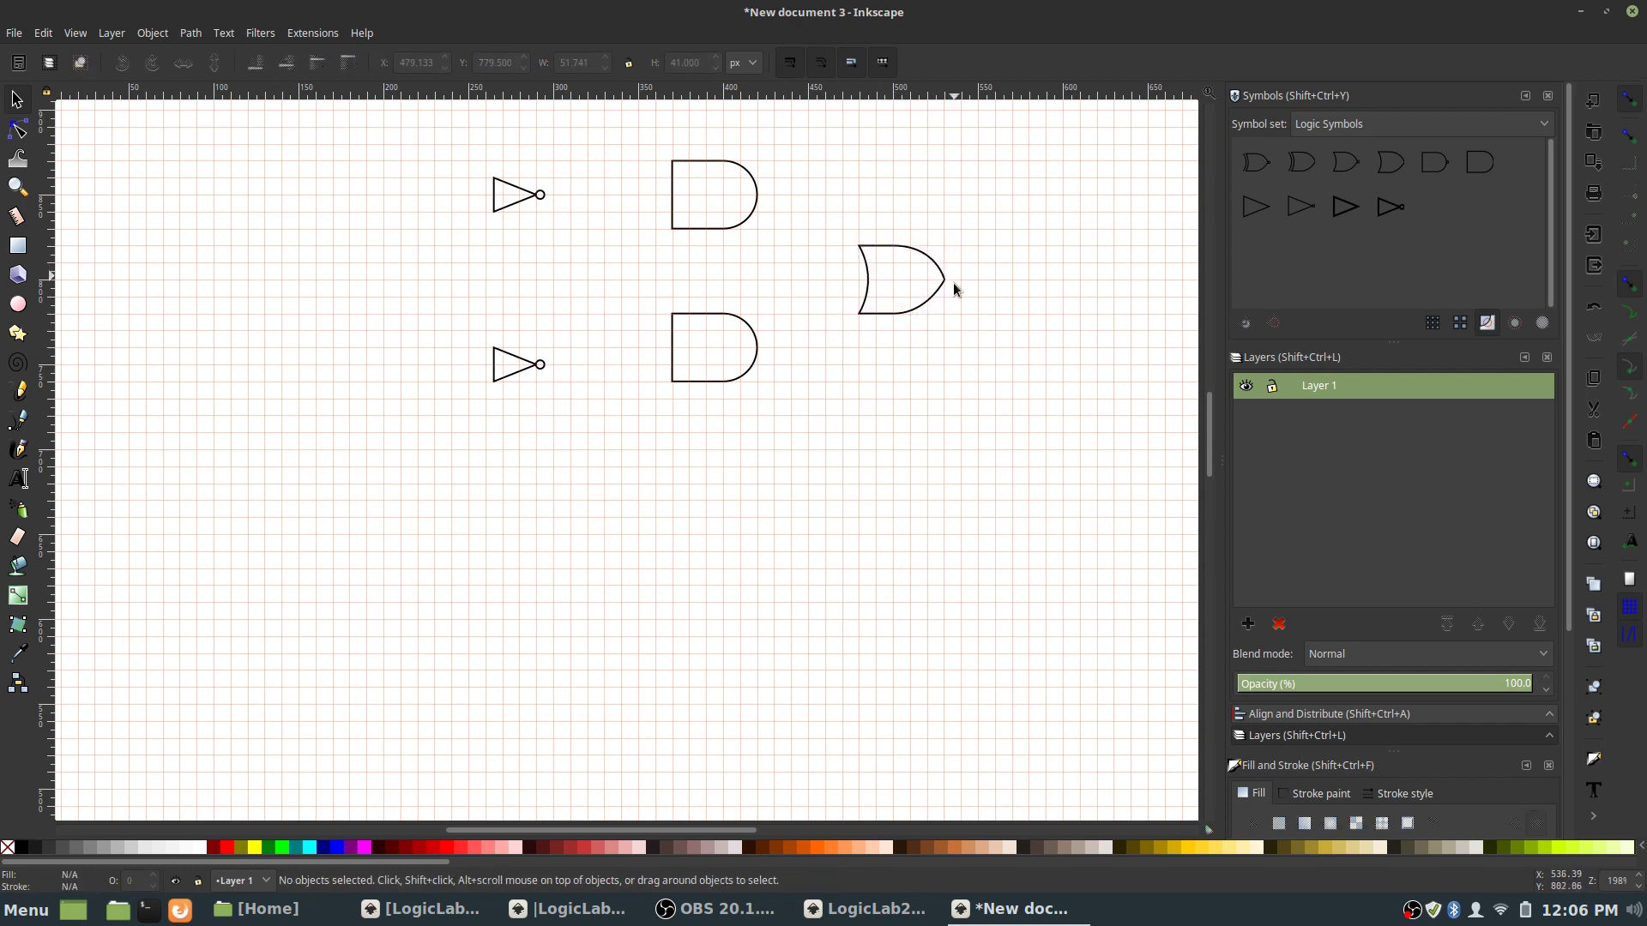
{"action": "left_click_drag", "start_coordinate": [697, 385], "coordinate": [716, 420]}
{"action": "key", "text": "Escape"}
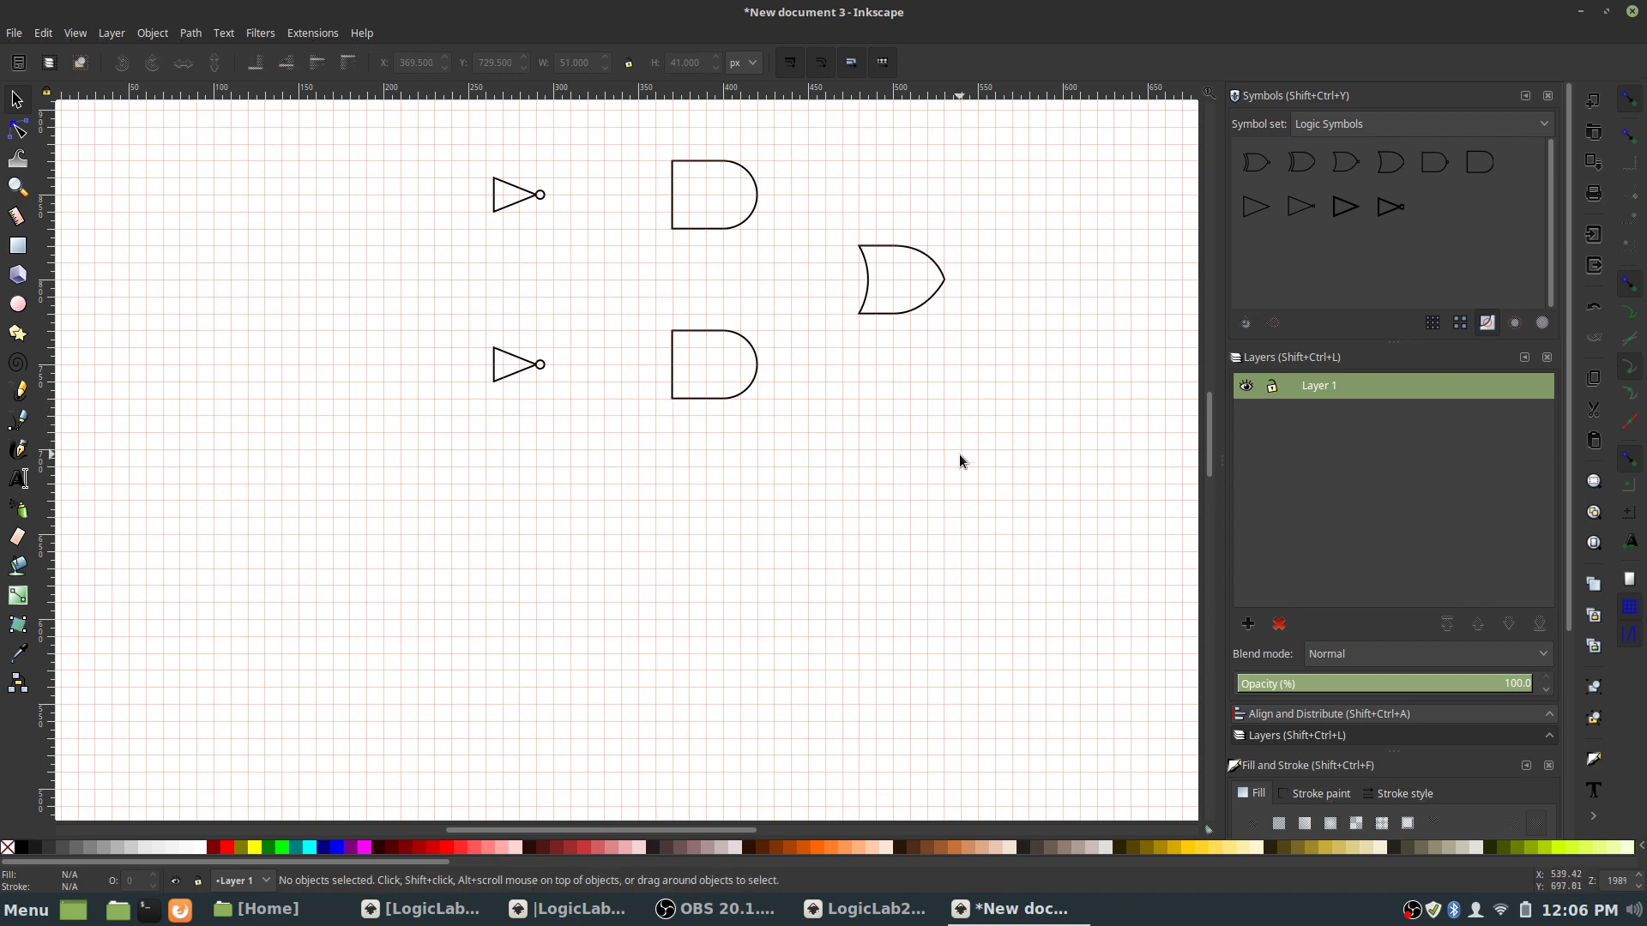
{"action": "key", "text": "alt+Tab"}
{"action": "scroll", "coordinate": [815, 513], "scroll_direction": "down", "scroll_amount": 2}
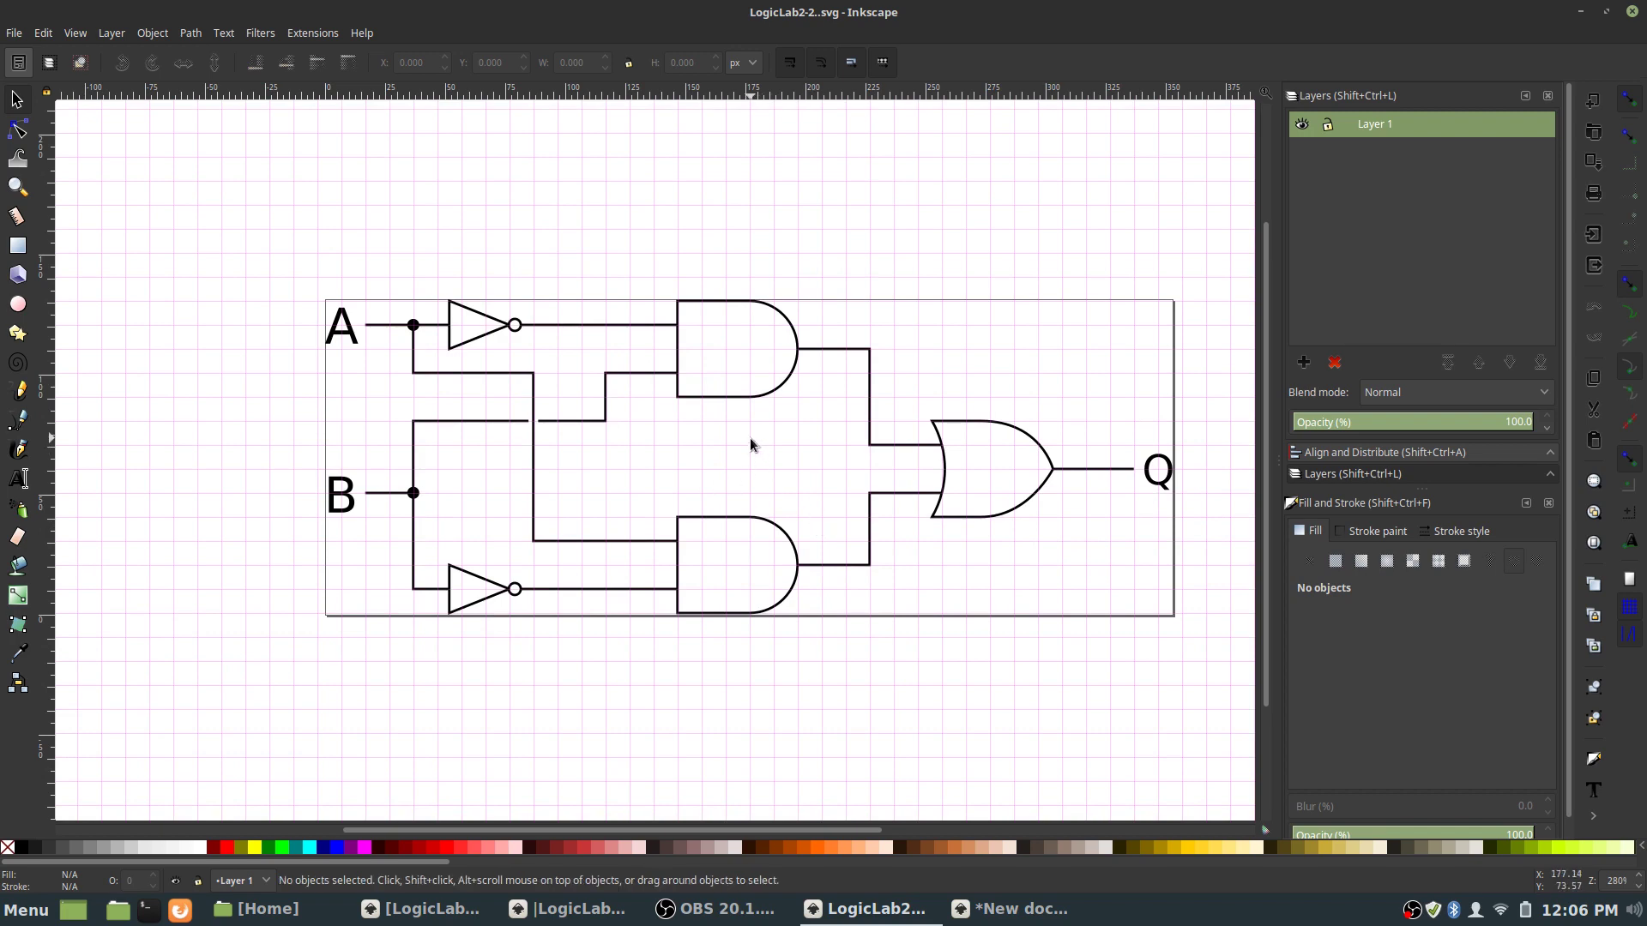
{"action": "key", "text": "alt+Tab"}
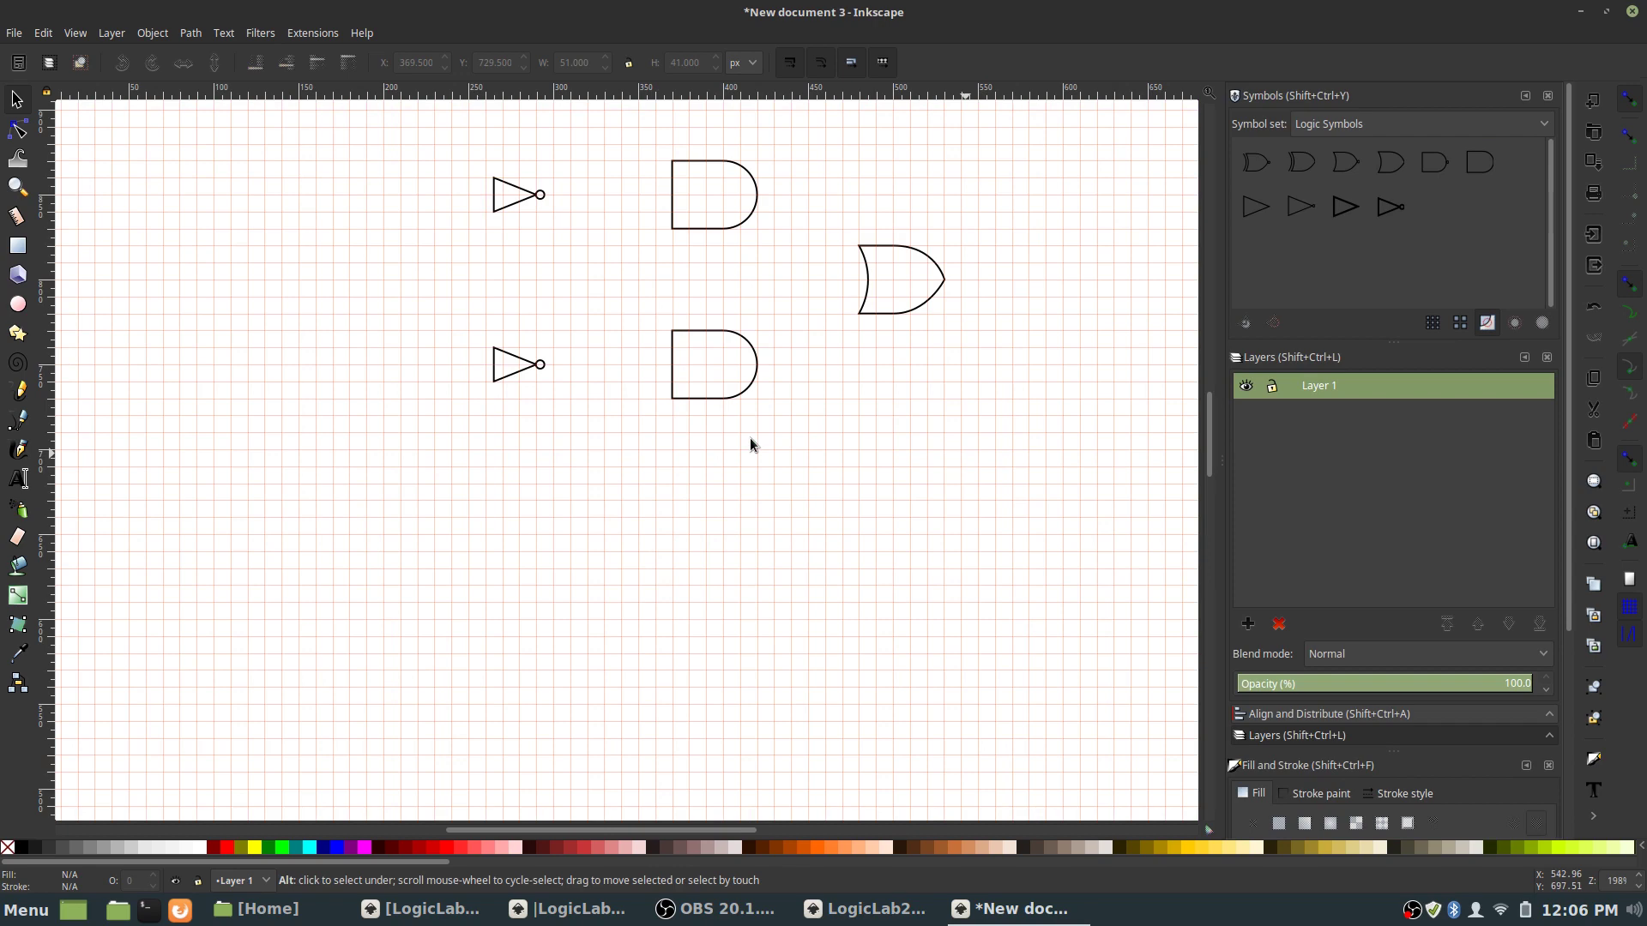
- Draw two horizontal input wires on each AND gate
{"action": "left_click", "coordinate": [17, 419]}
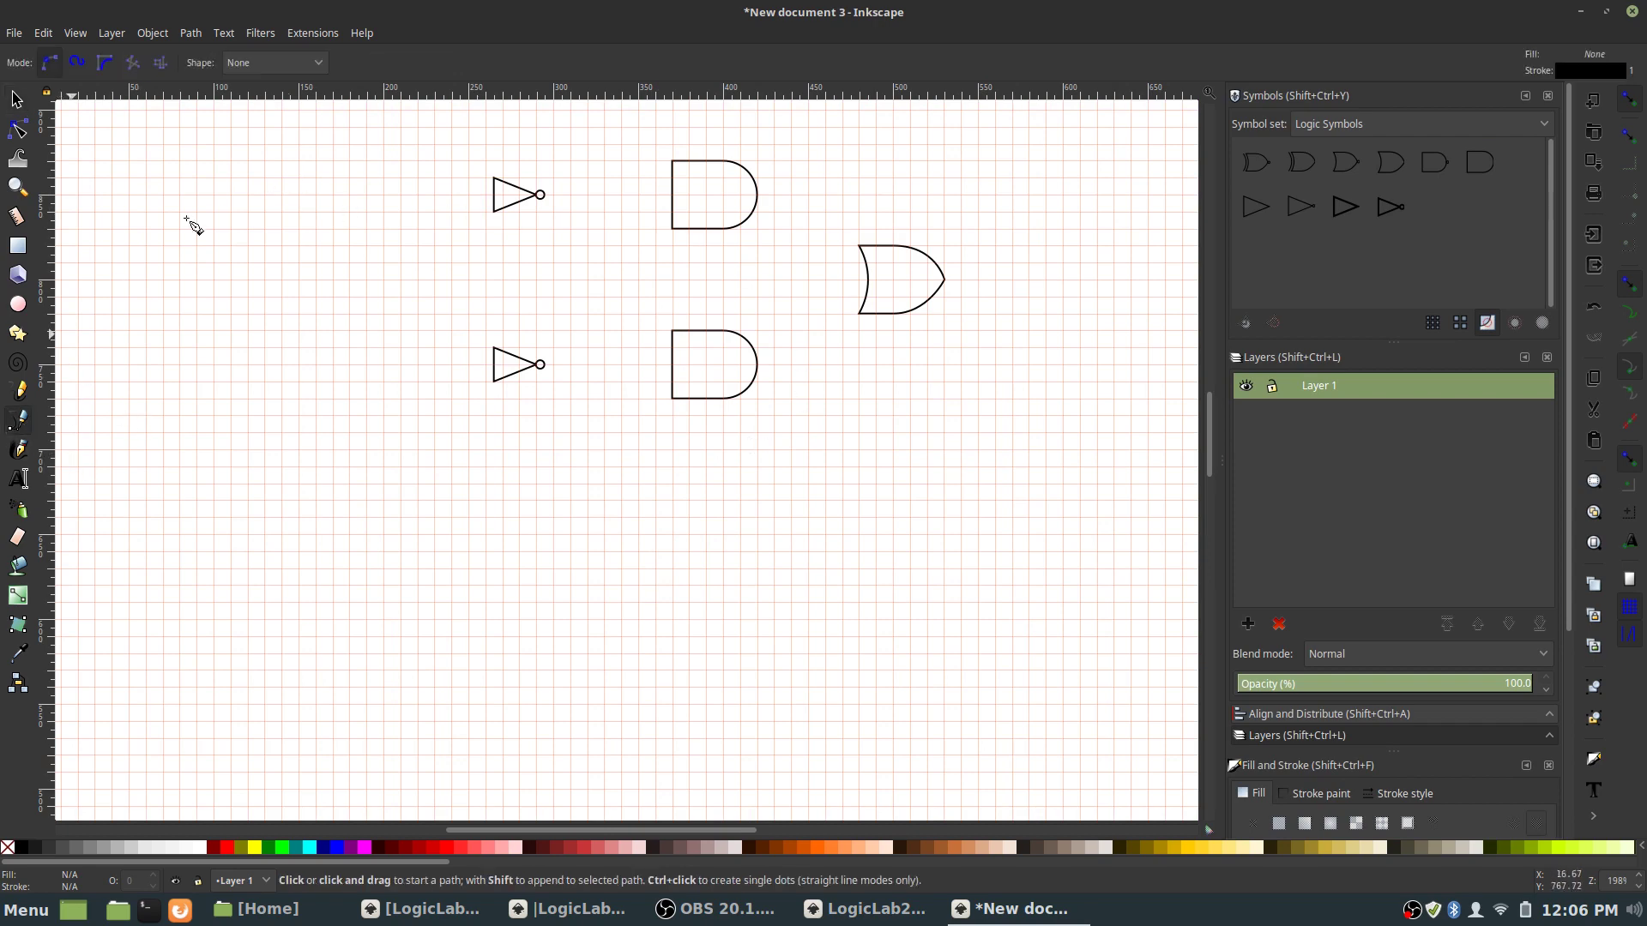
{"action": "left_click", "coordinate": [673, 179]}
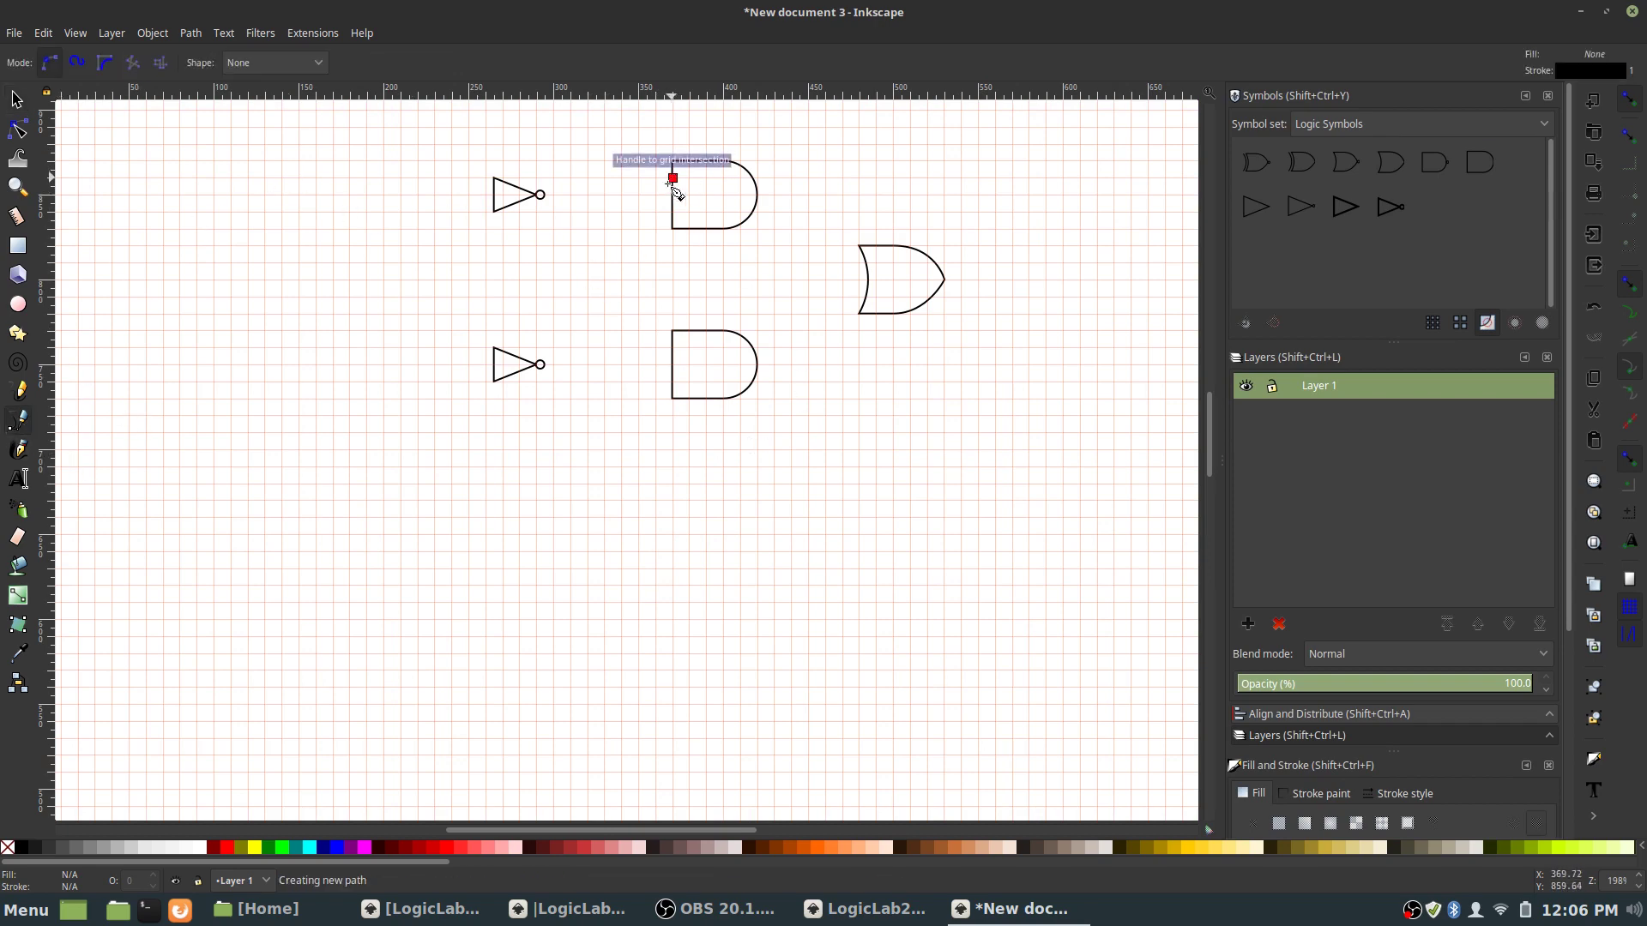
{"action": "left_click", "coordinate": [621, 178]}
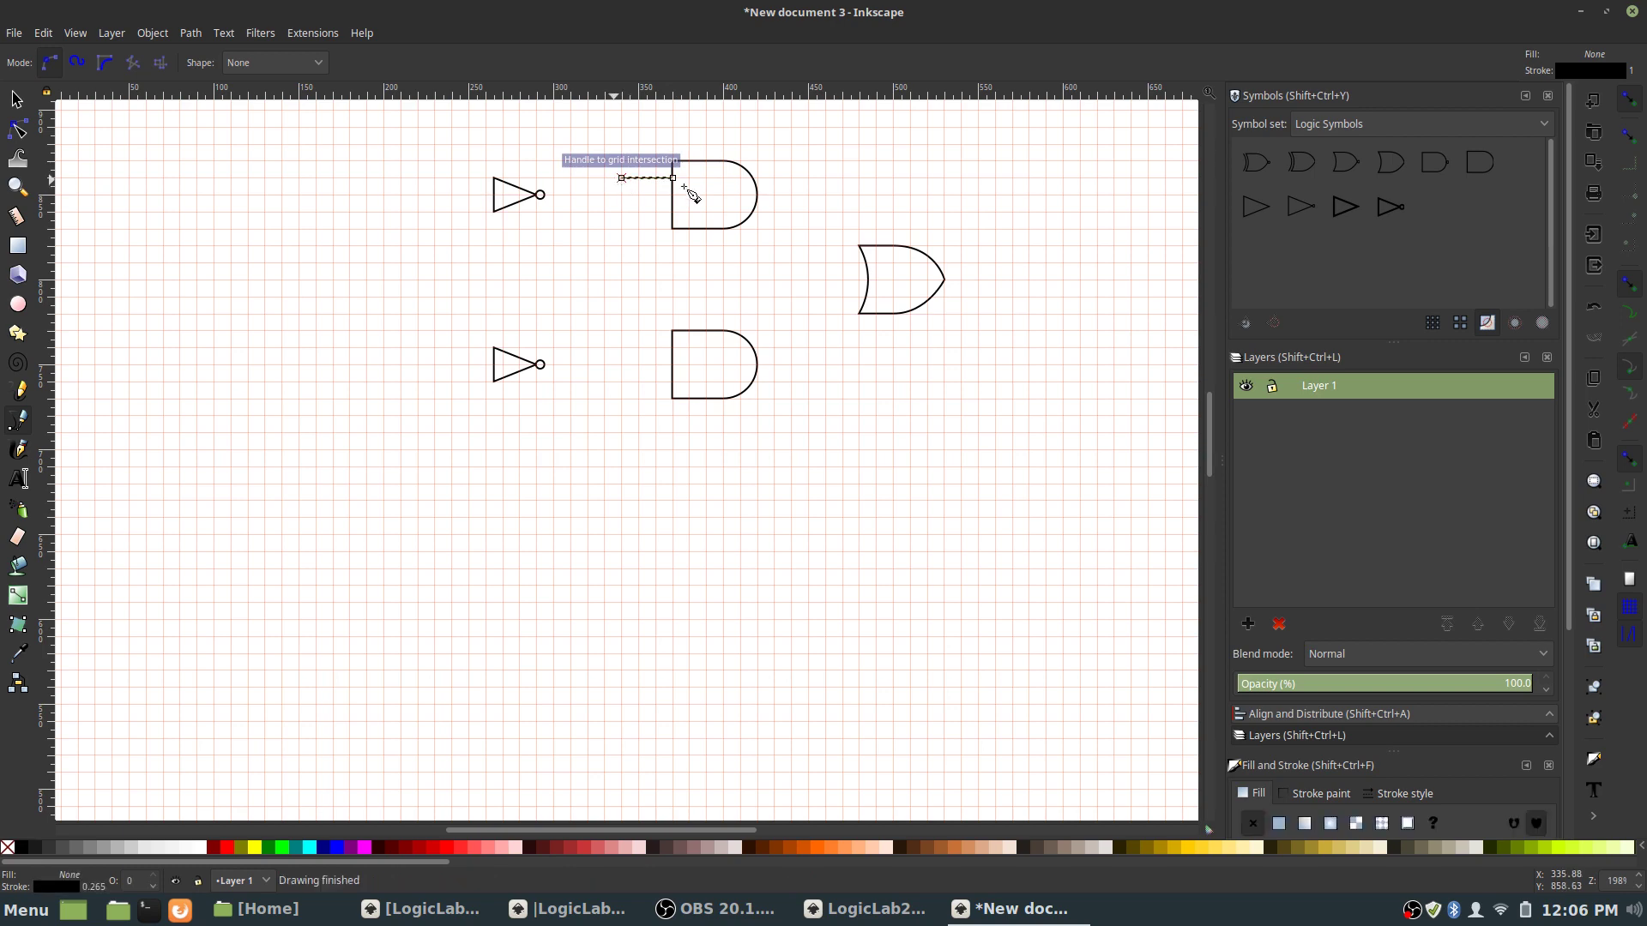
{"action": "double_click", "coordinate": [621, 212]}
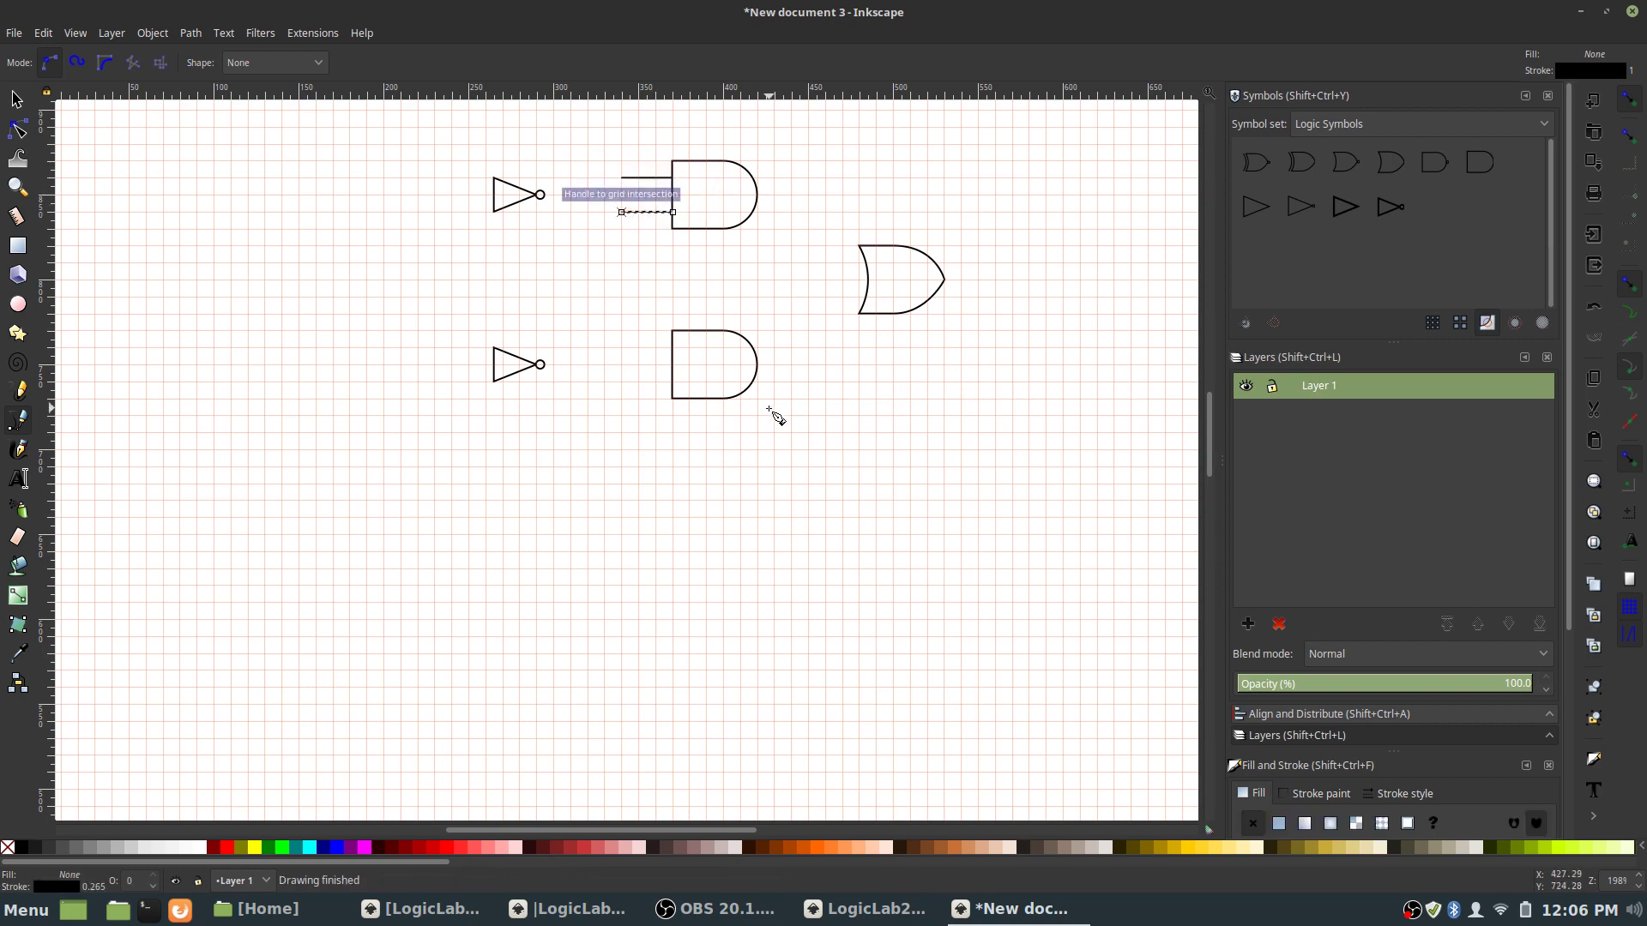
{"action": "left_click", "coordinate": [673, 348]}
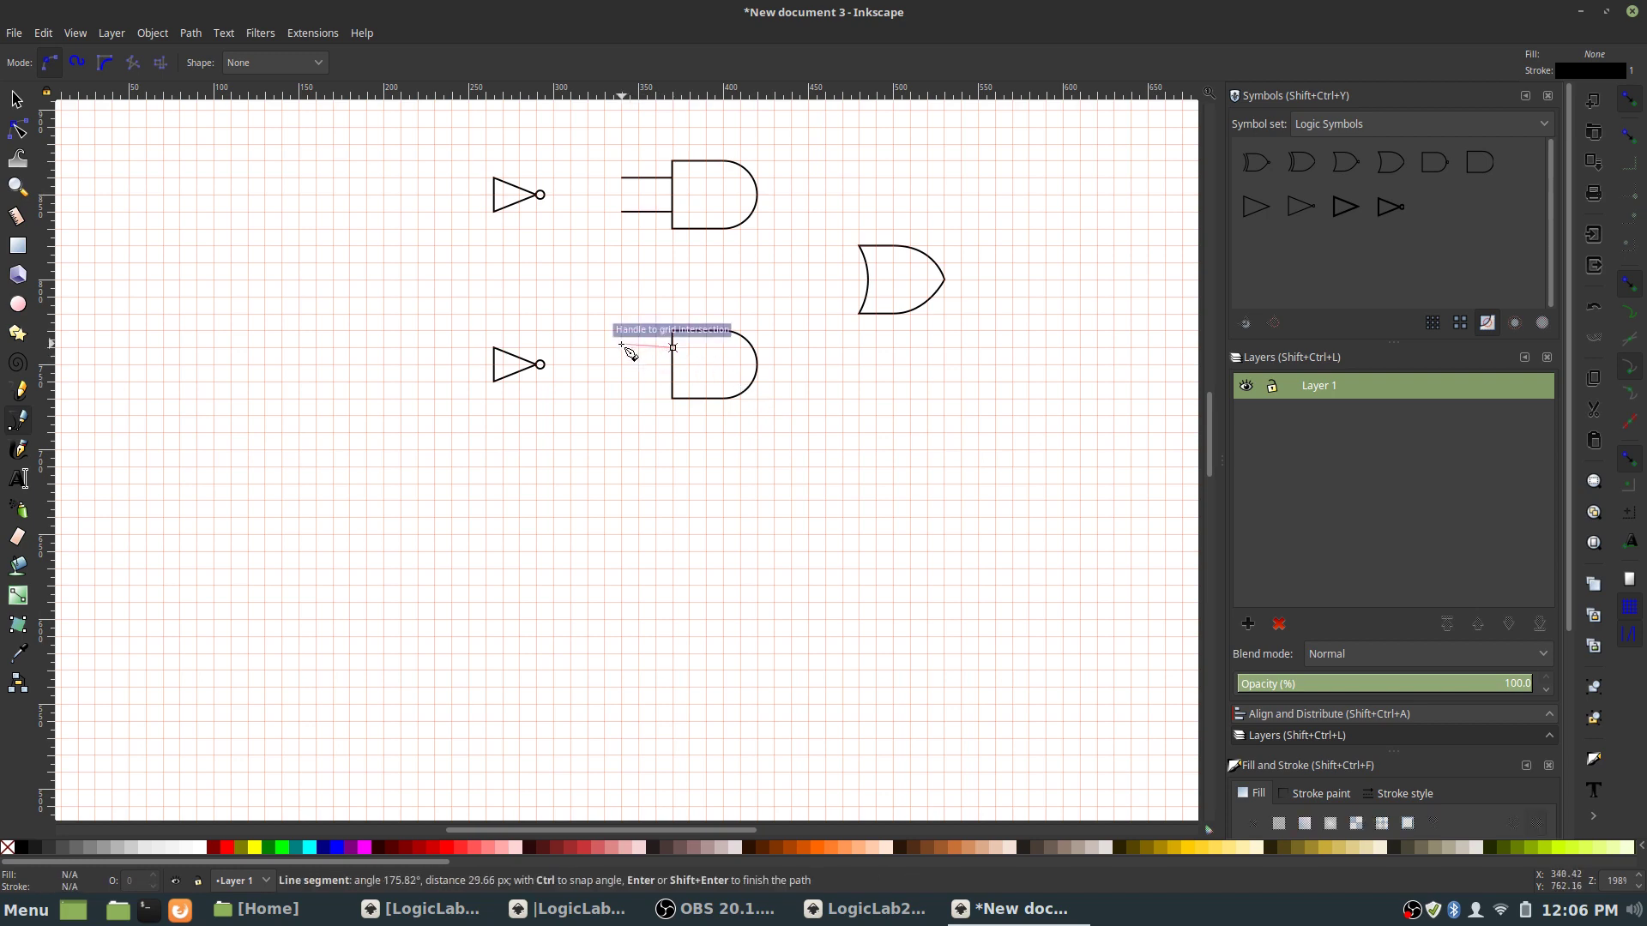
{"action": "double_click", "coordinate": [621, 348]}
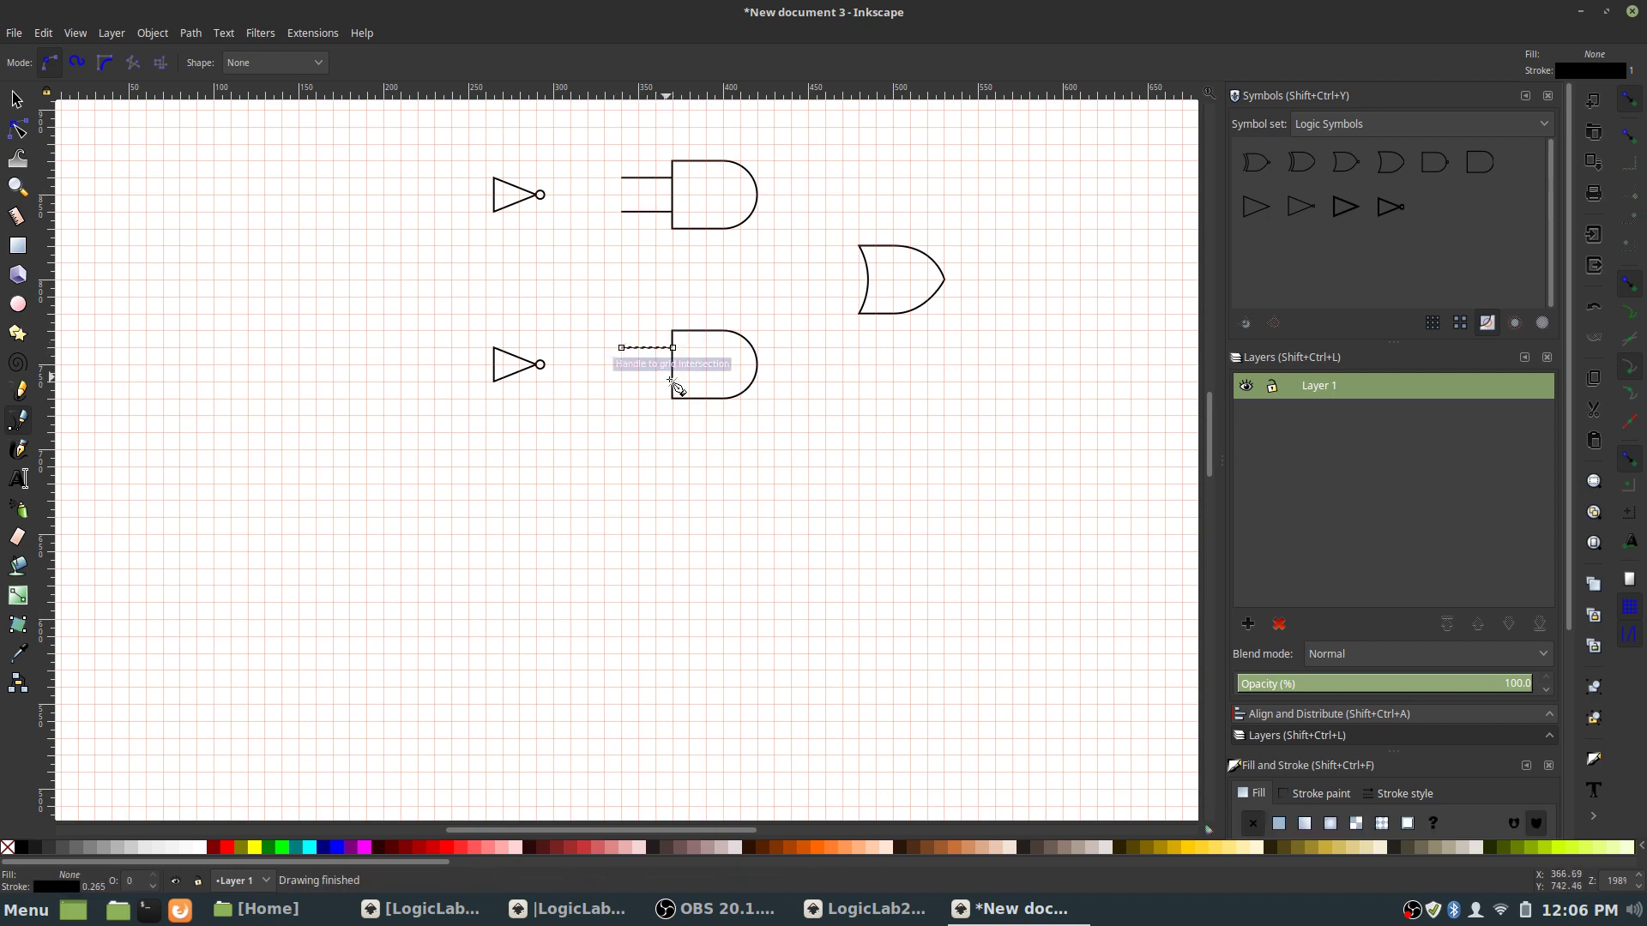
{"action": "left_click", "coordinate": [672, 381]}
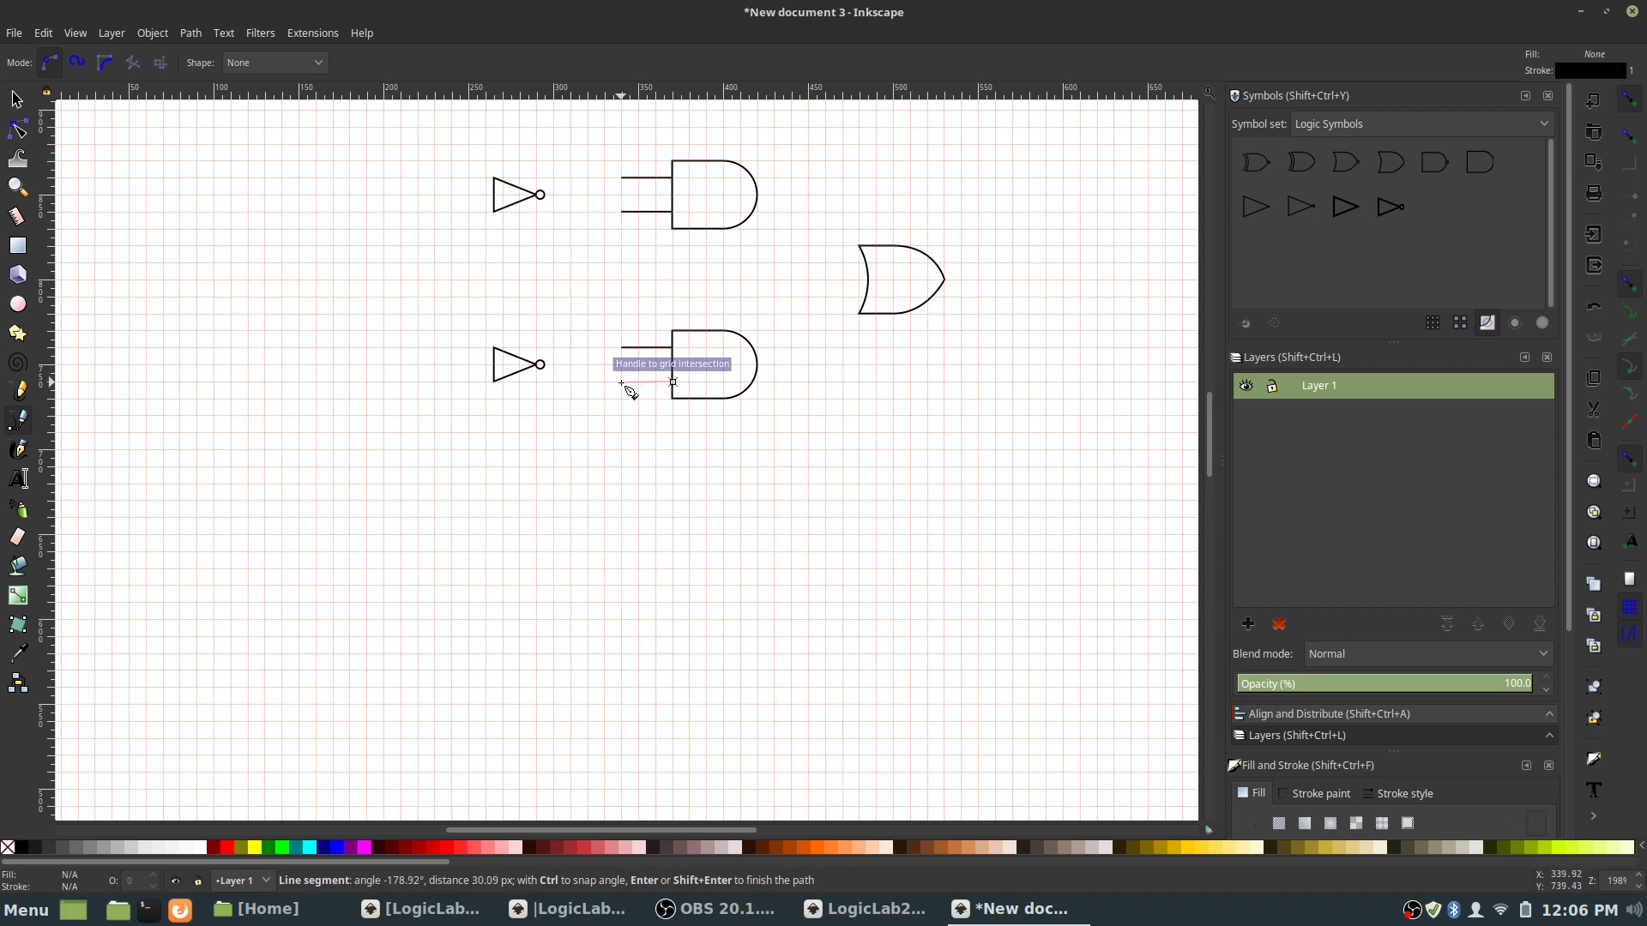
{"action": "double_click", "coordinate": [621, 382]}
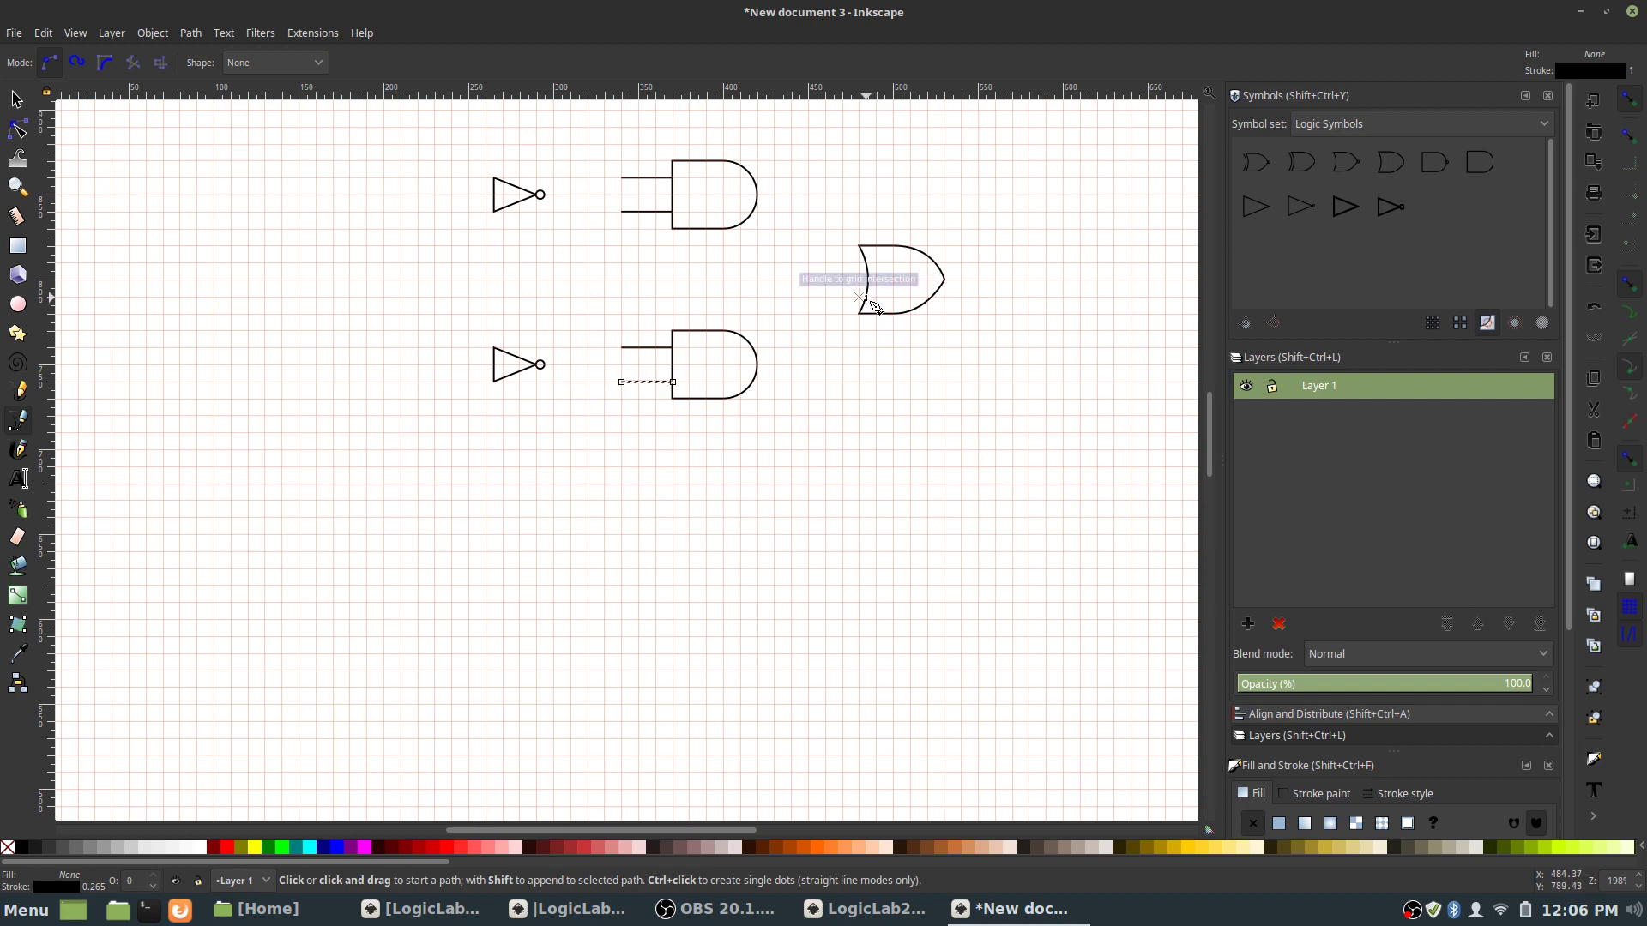
- Draw the OR gate's upper and lower input wires
{"action": "left_click", "coordinate": [859, 297]}
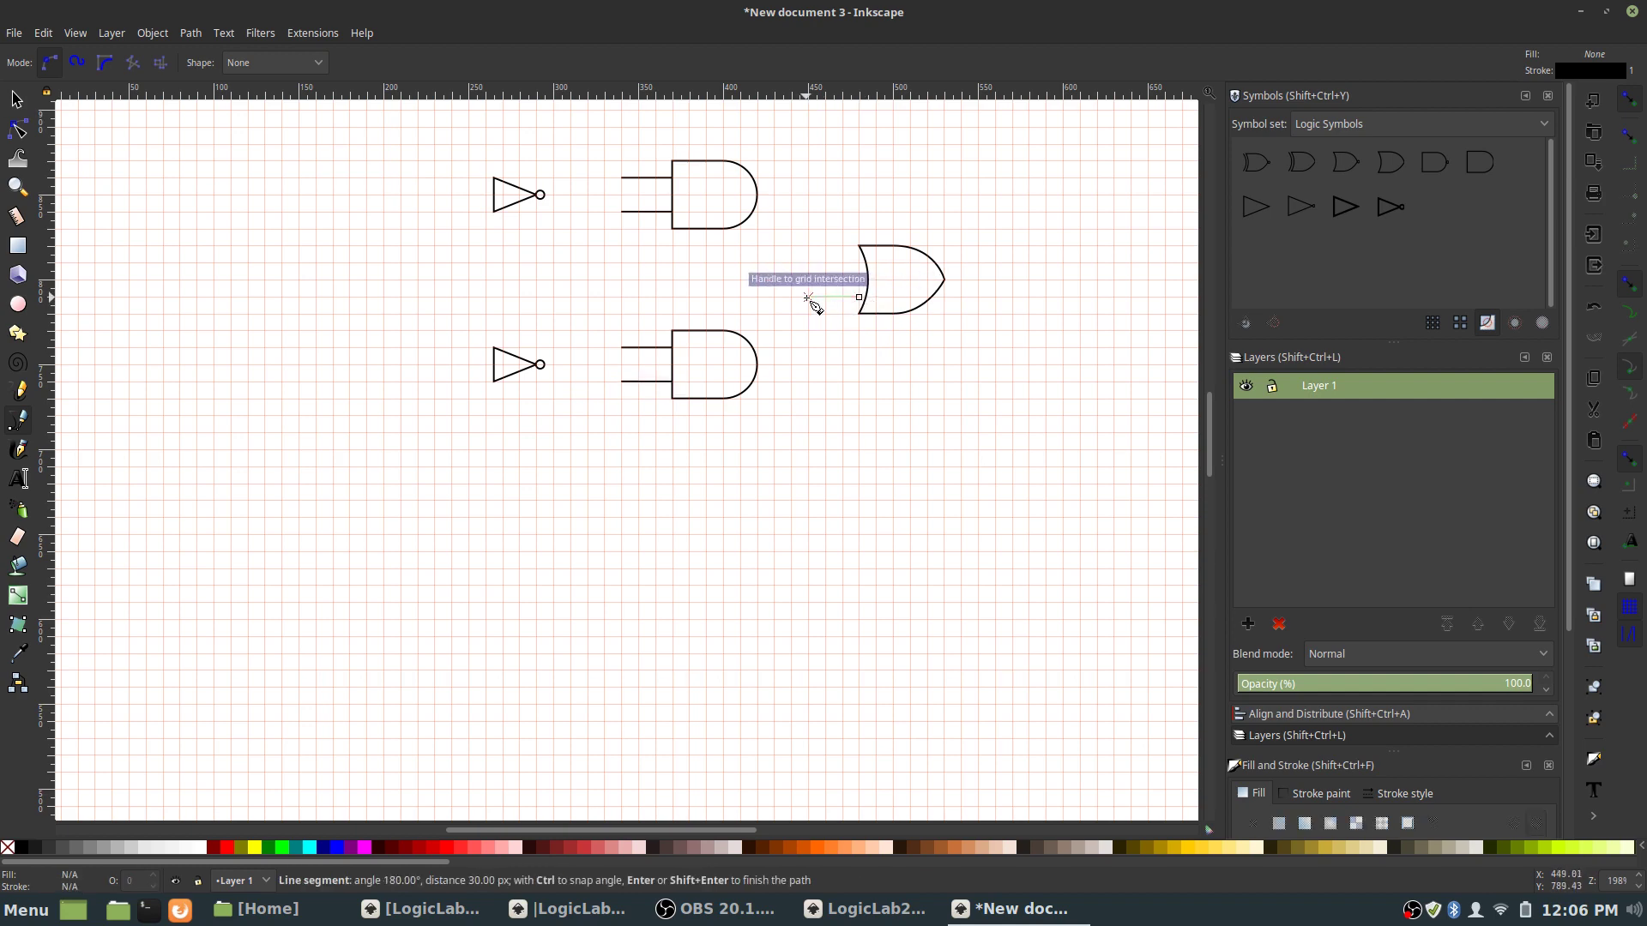
{"action": "double_click", "coordinate": [808, 297]}
{"action": "left_click", "coordinate": [859, 263]}
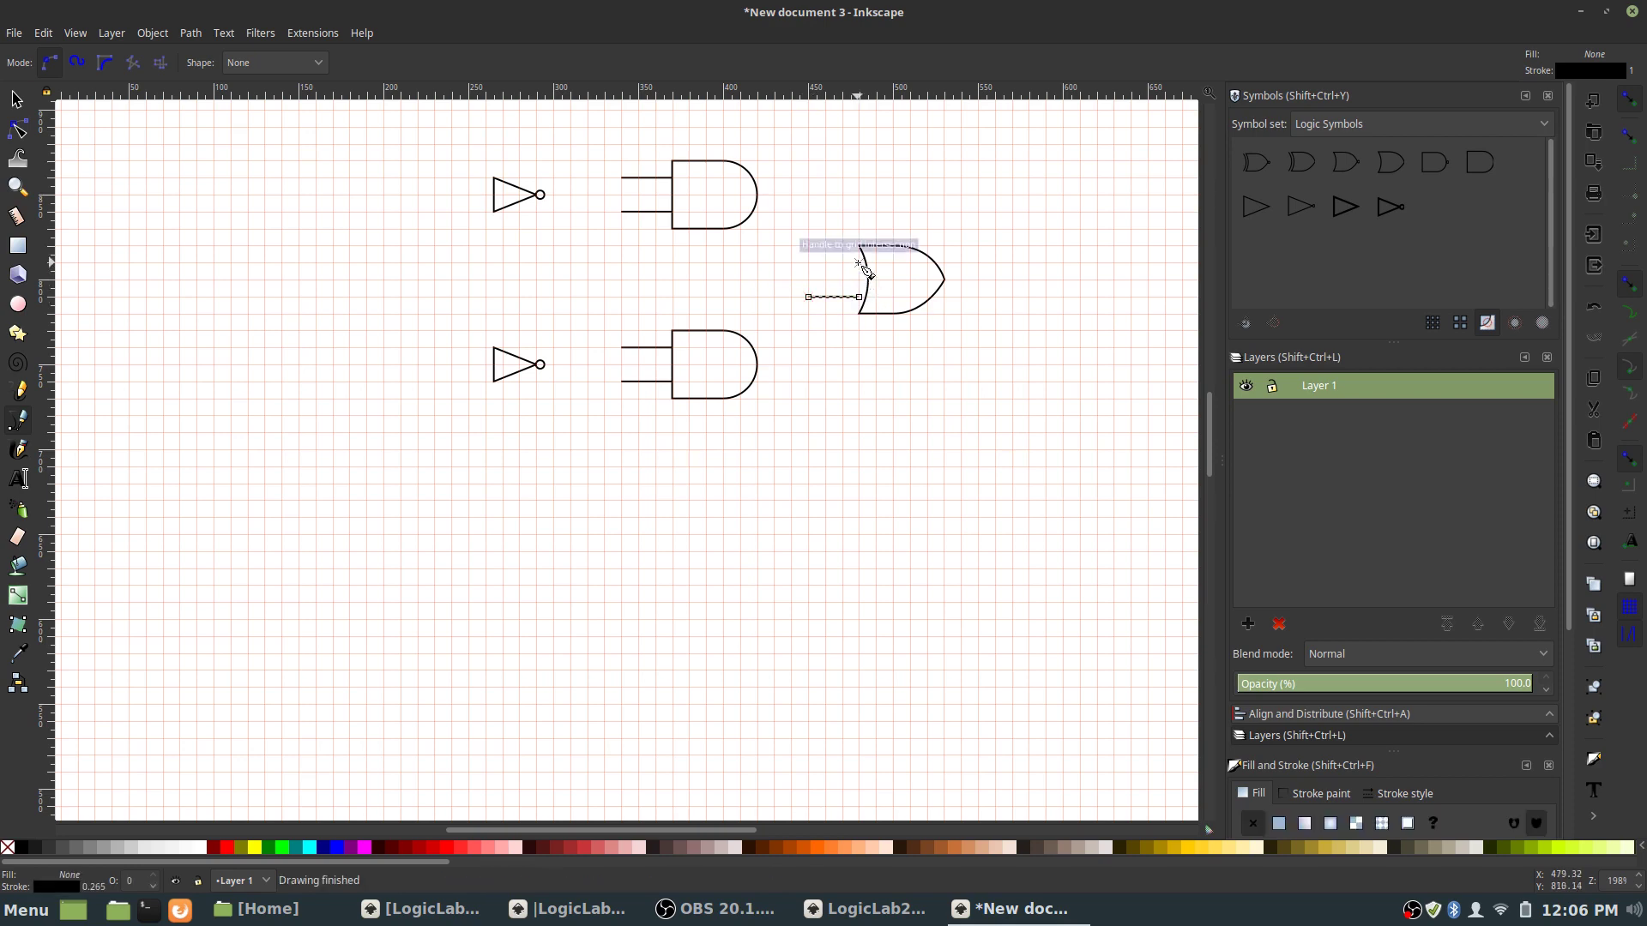
{"action": "double_click", "coordinate": [808, 262]}
{"action": "key", "text": "s"}
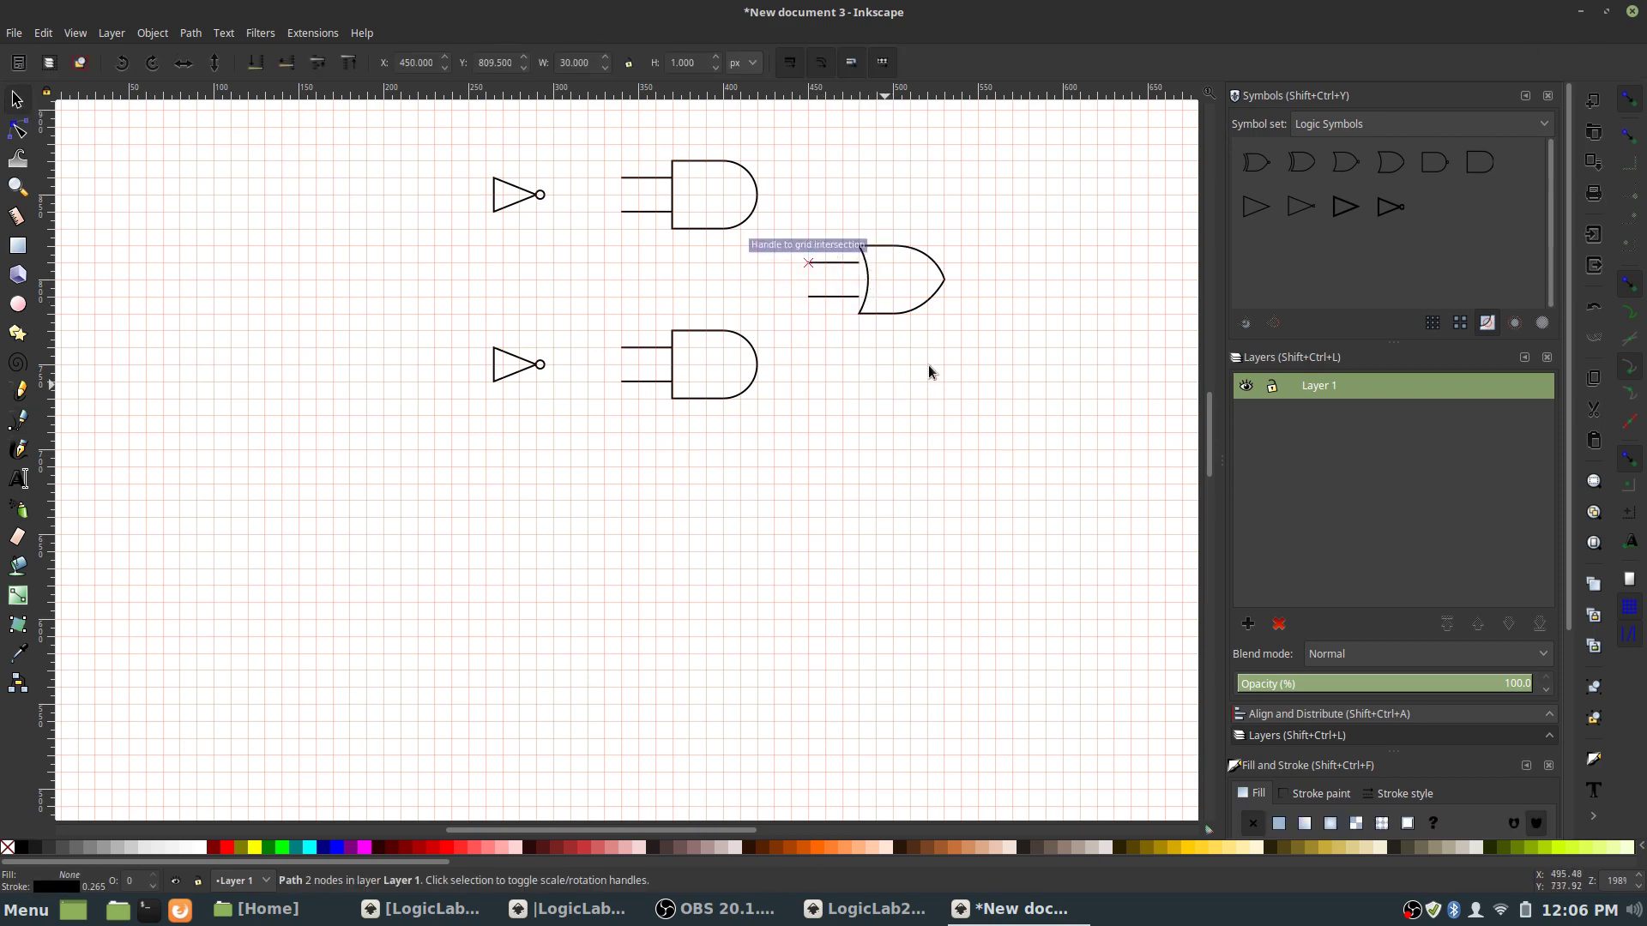
{"action": "left_click", "coordinate": [929, 367]}
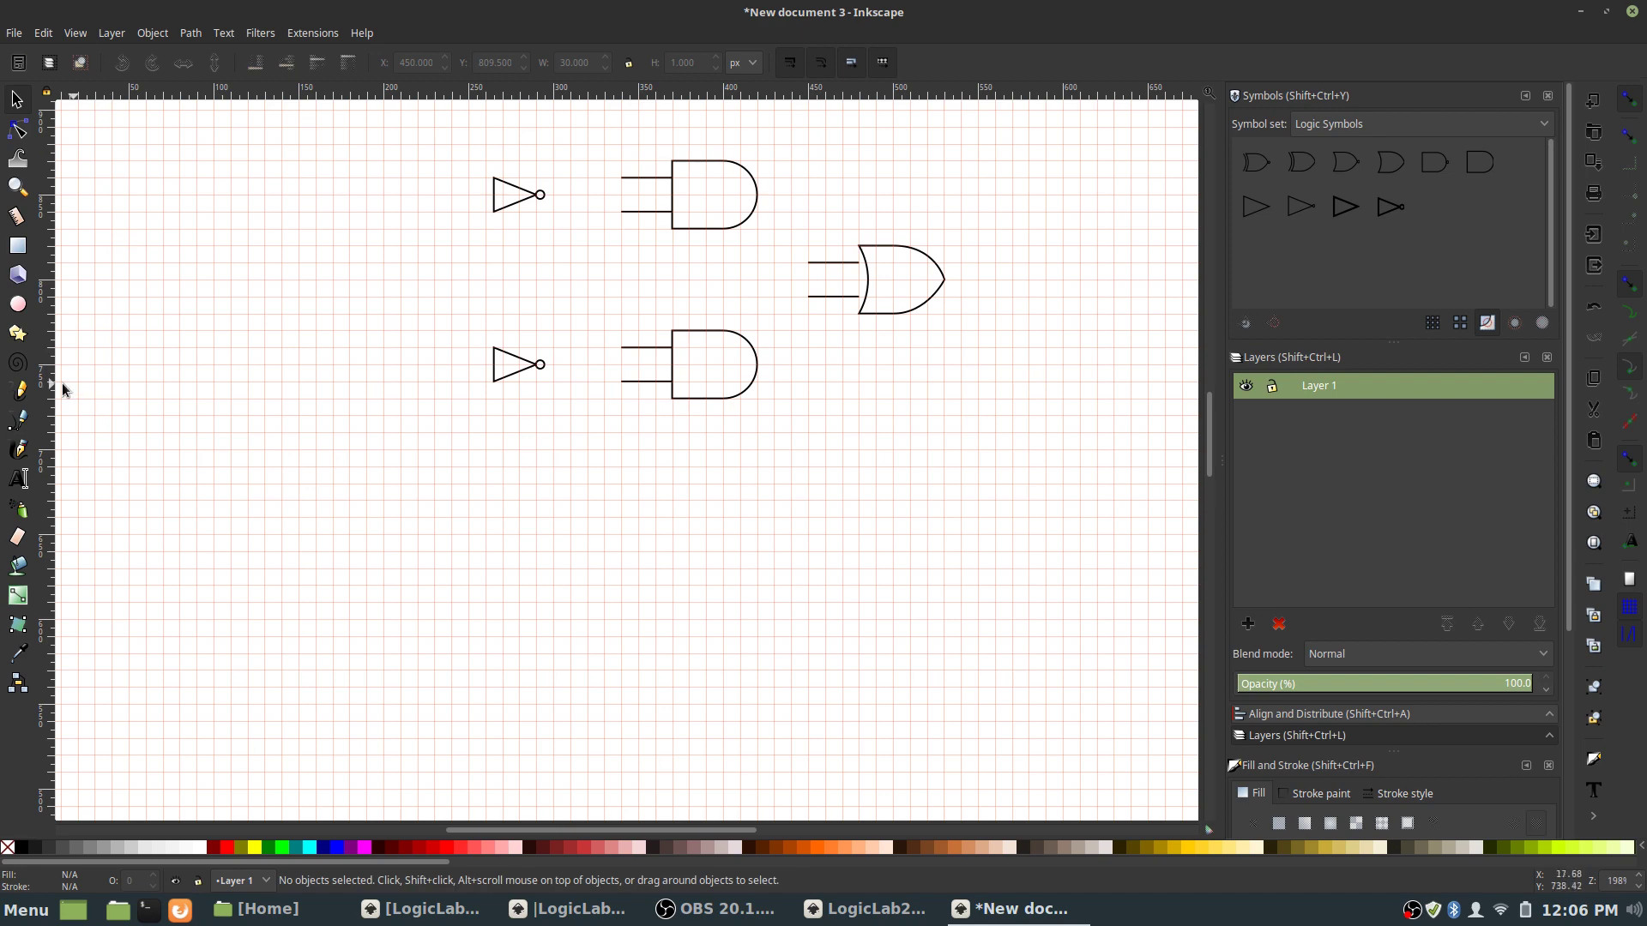
- Add an output wire to the OR gate, group them, and nudge the group left
{"action": "left_click", "coordinate": [17, 419]}
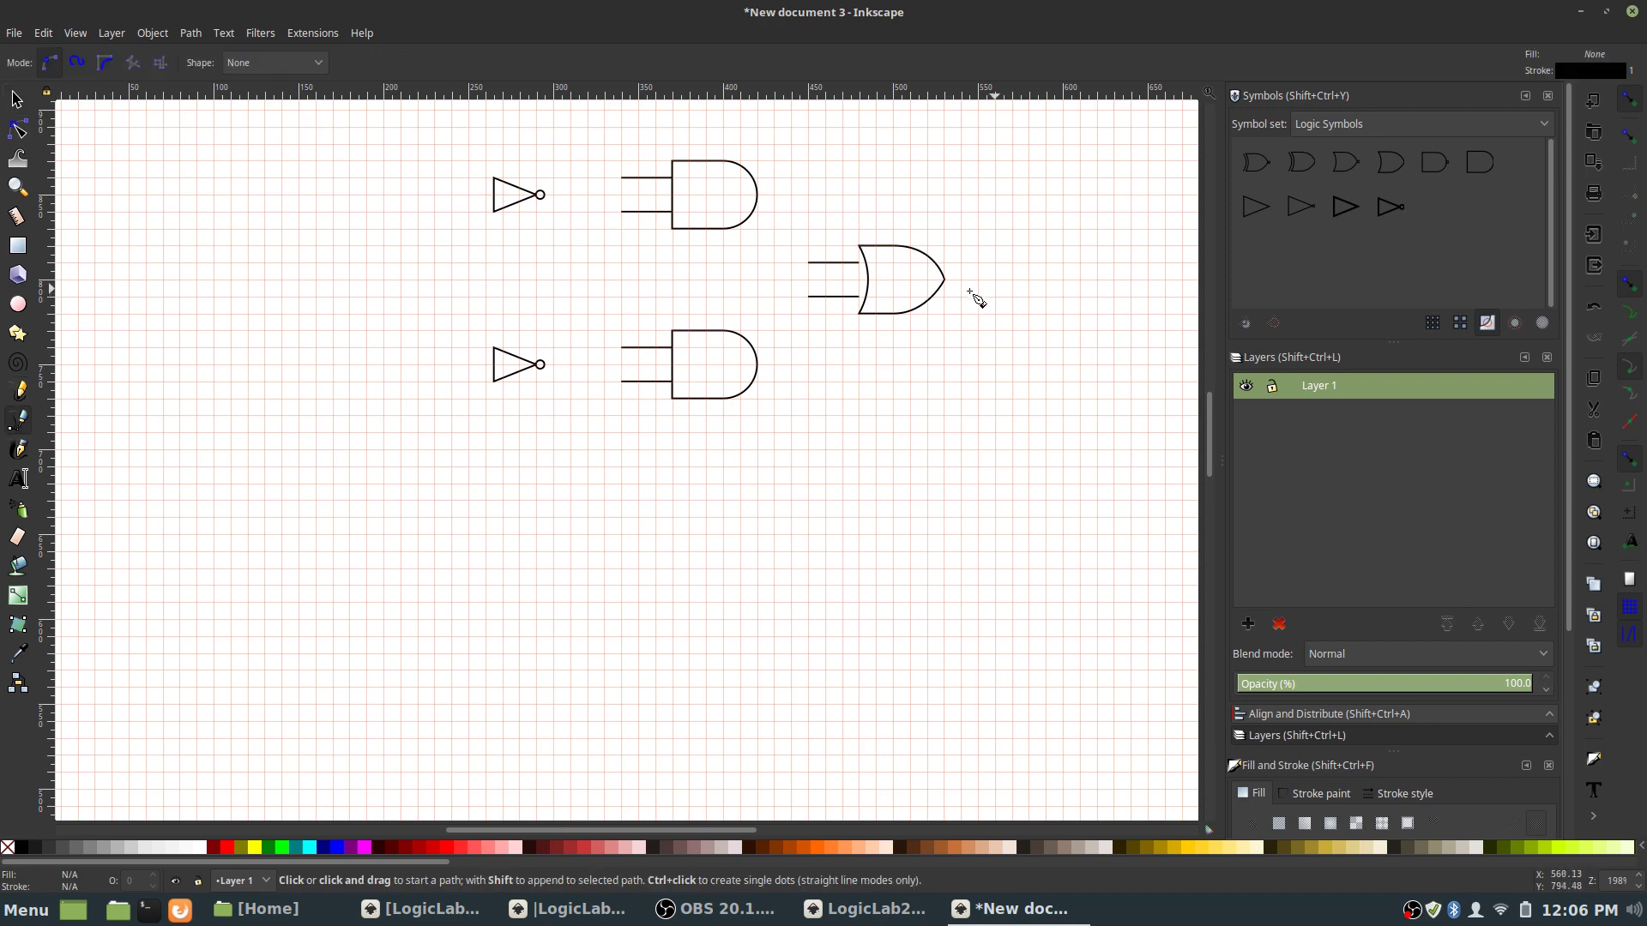
{"action": "left_click", "coordinate": [943, 280]}
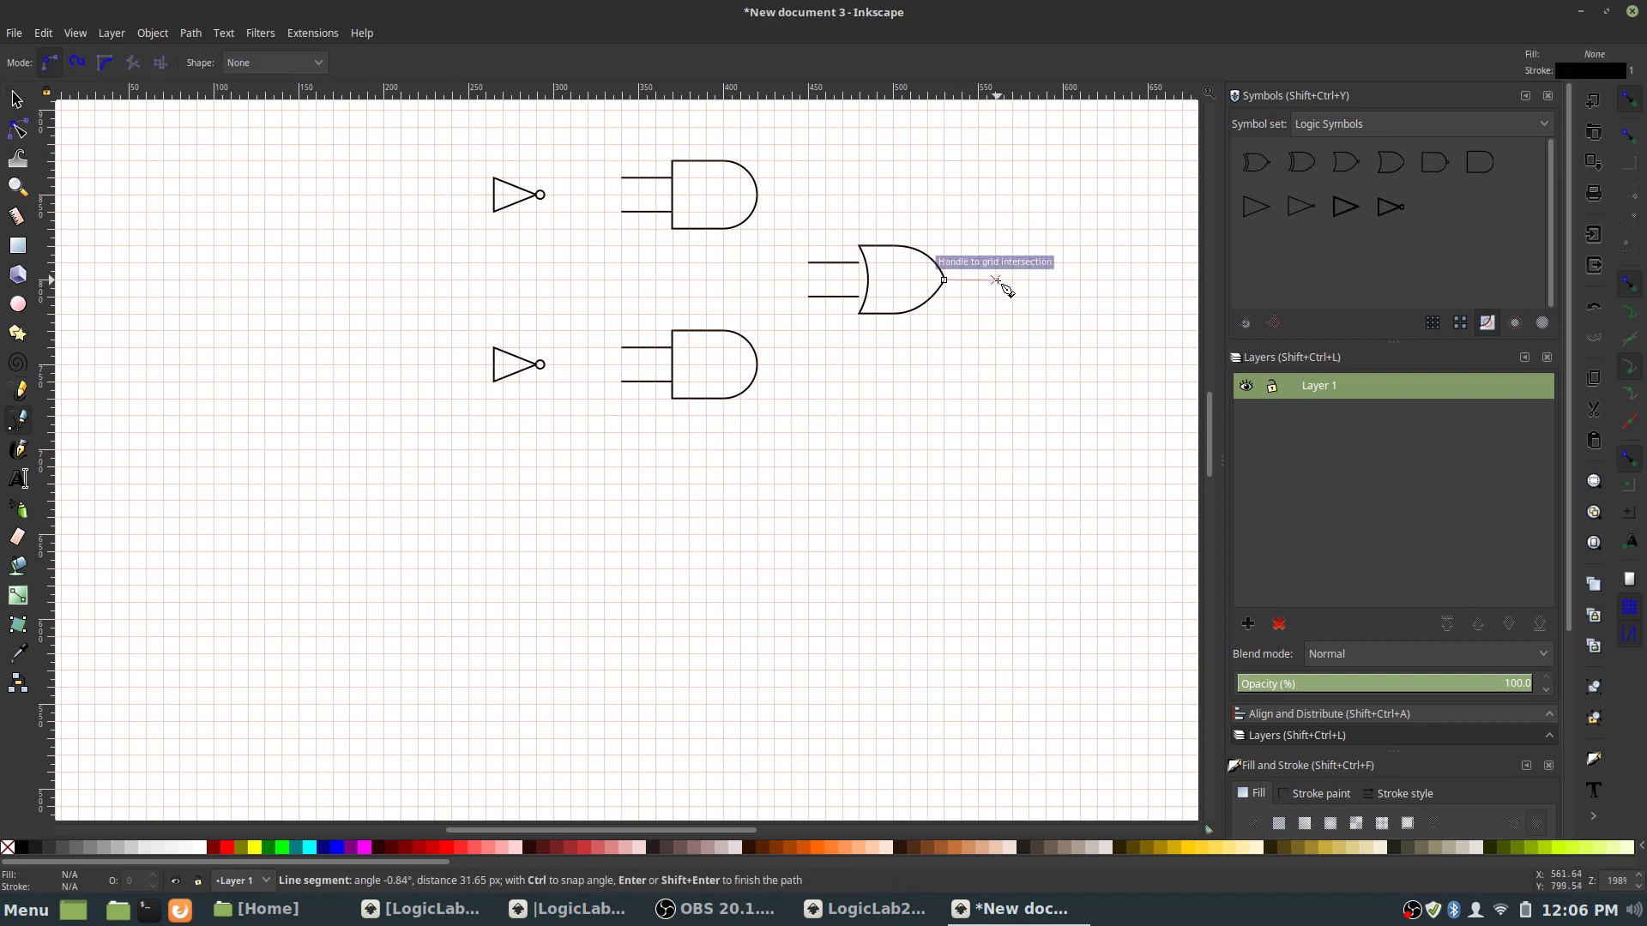
{"action": "double_click", "coordinate": [995, 279]}
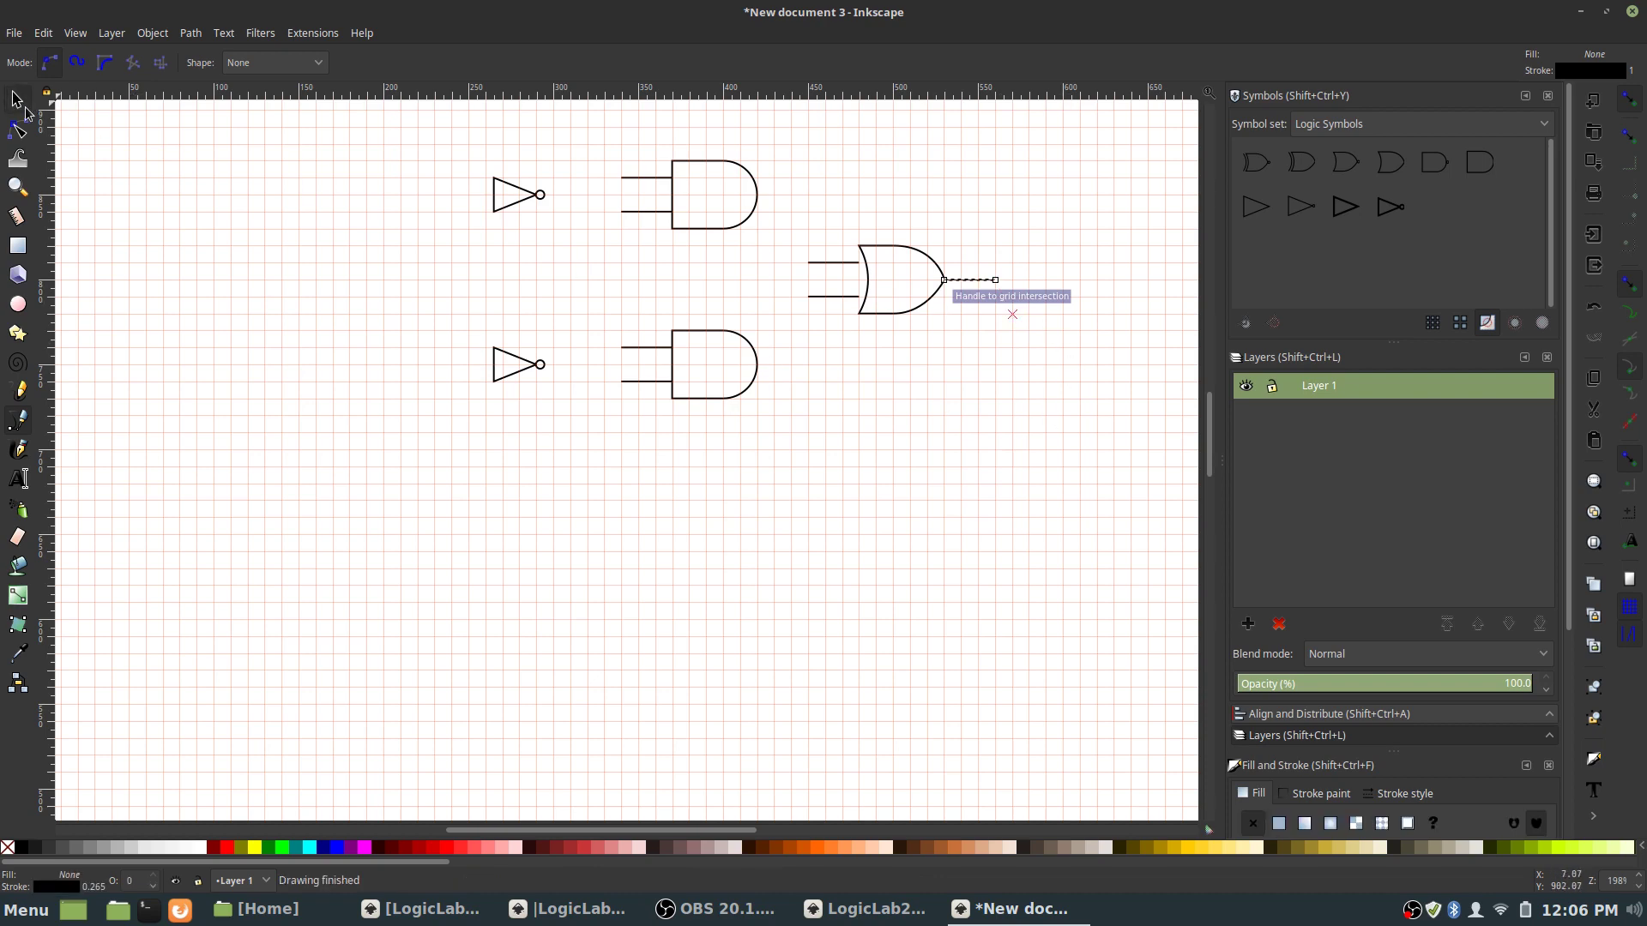
{"action": "left_click", "coordinate": [17, 100]}
{"action": "left_click", "coordinate": [913, 308], "text": "shift"}
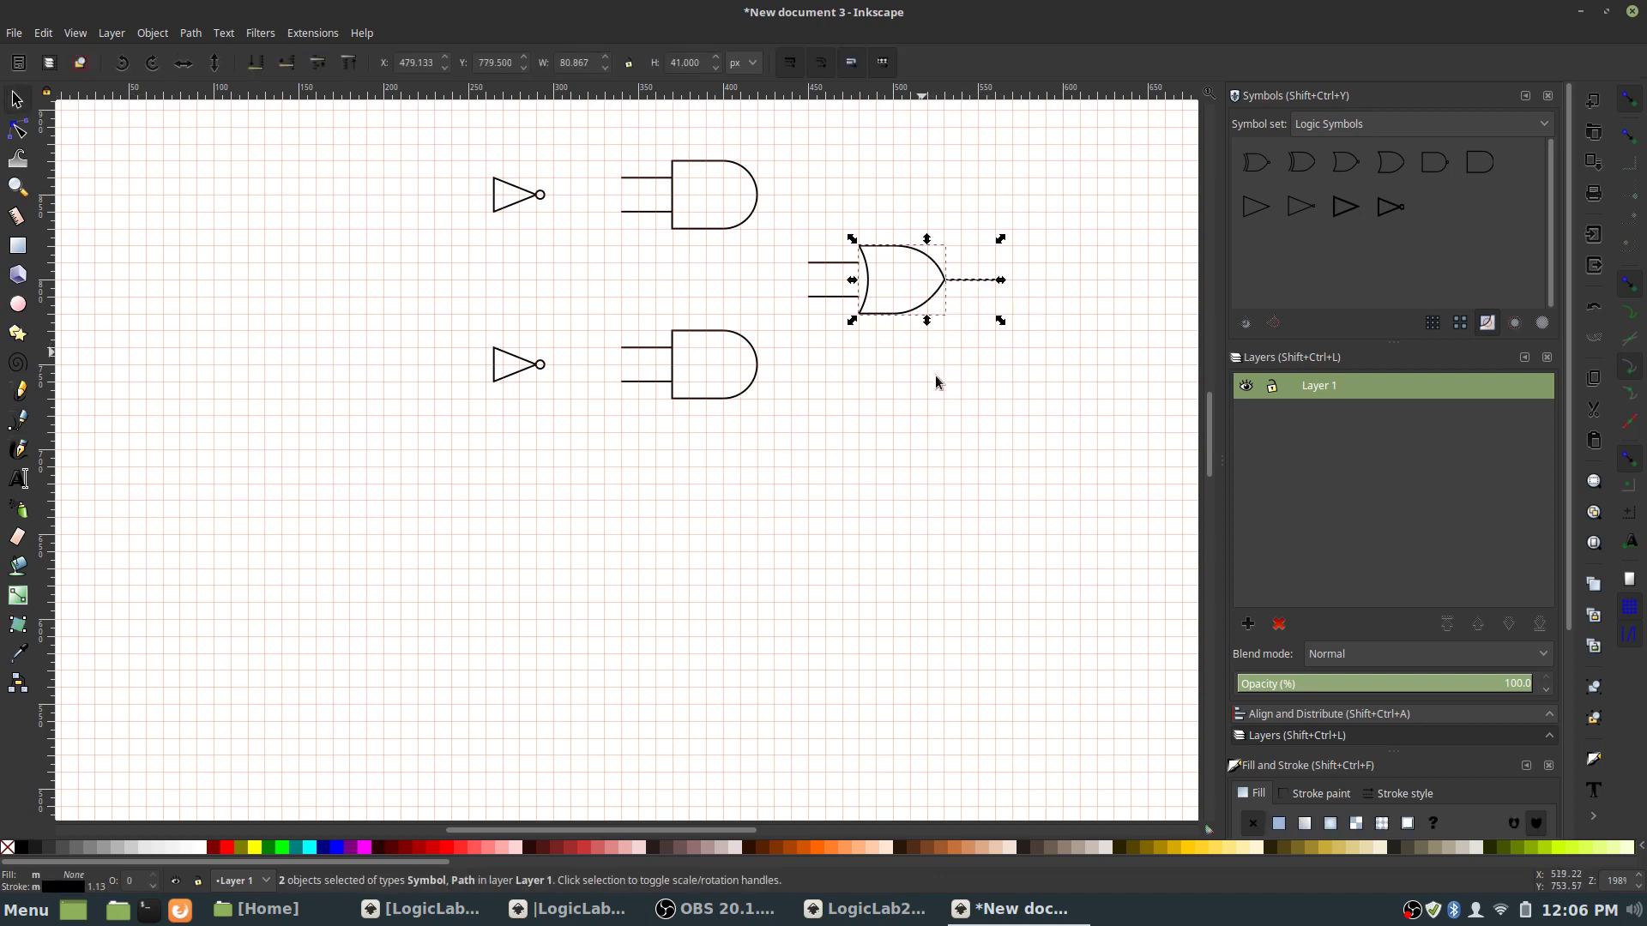
{"action": "key", "text": "ctrl+g"}
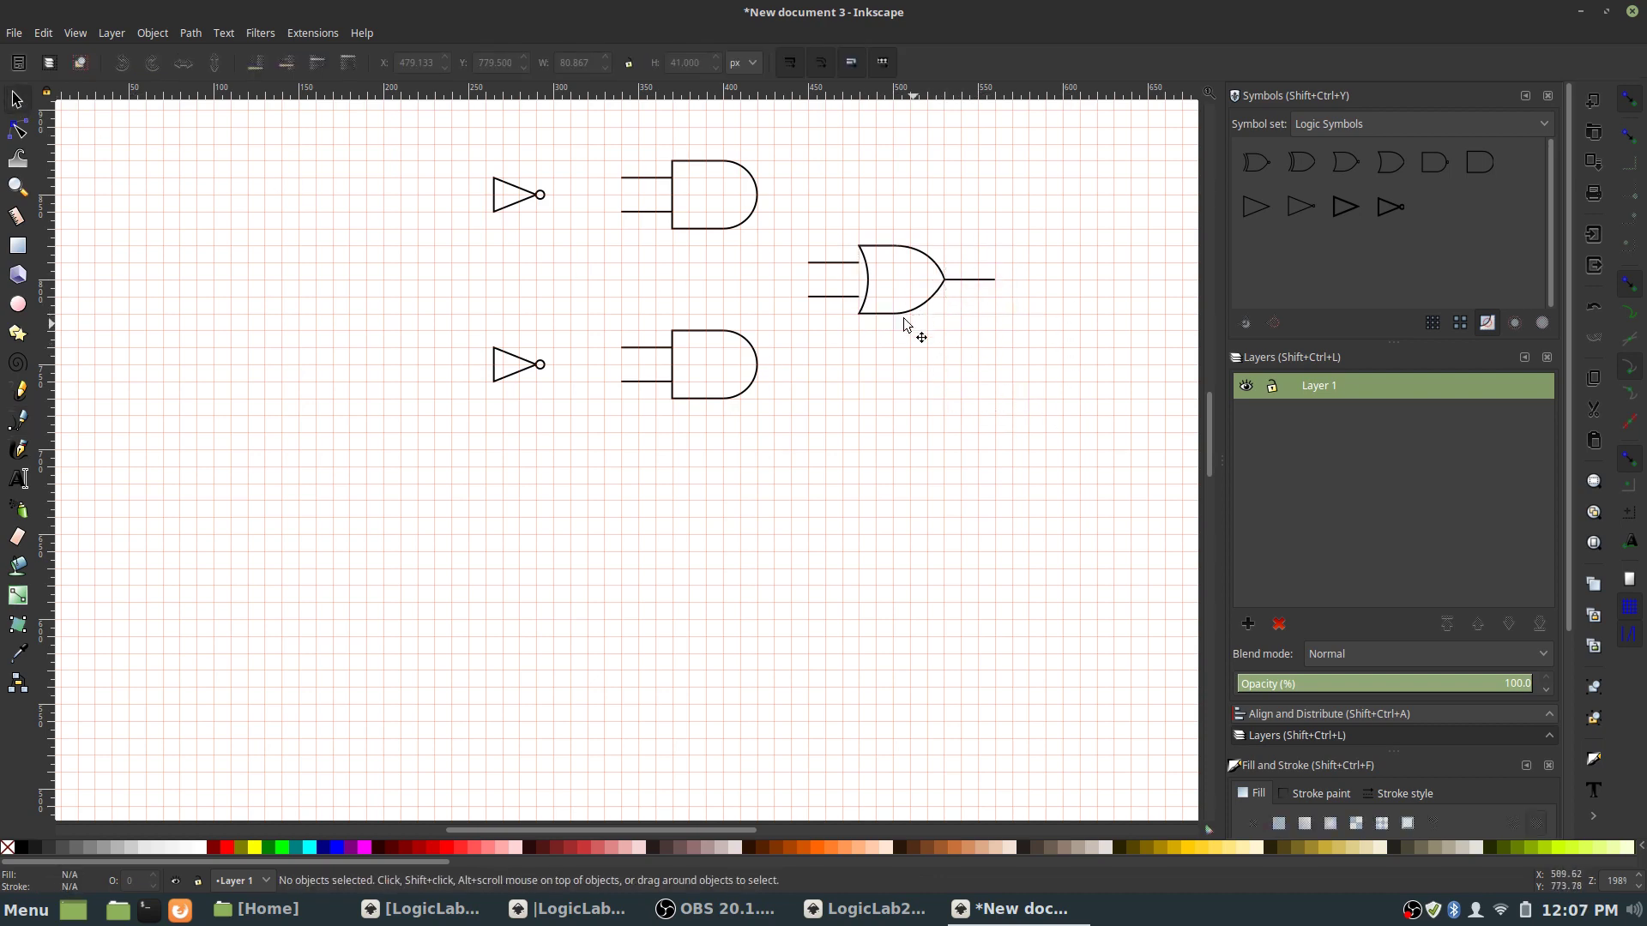
{"action": "key", "text": "Left"}
{"action": "key", "text": "Left"}
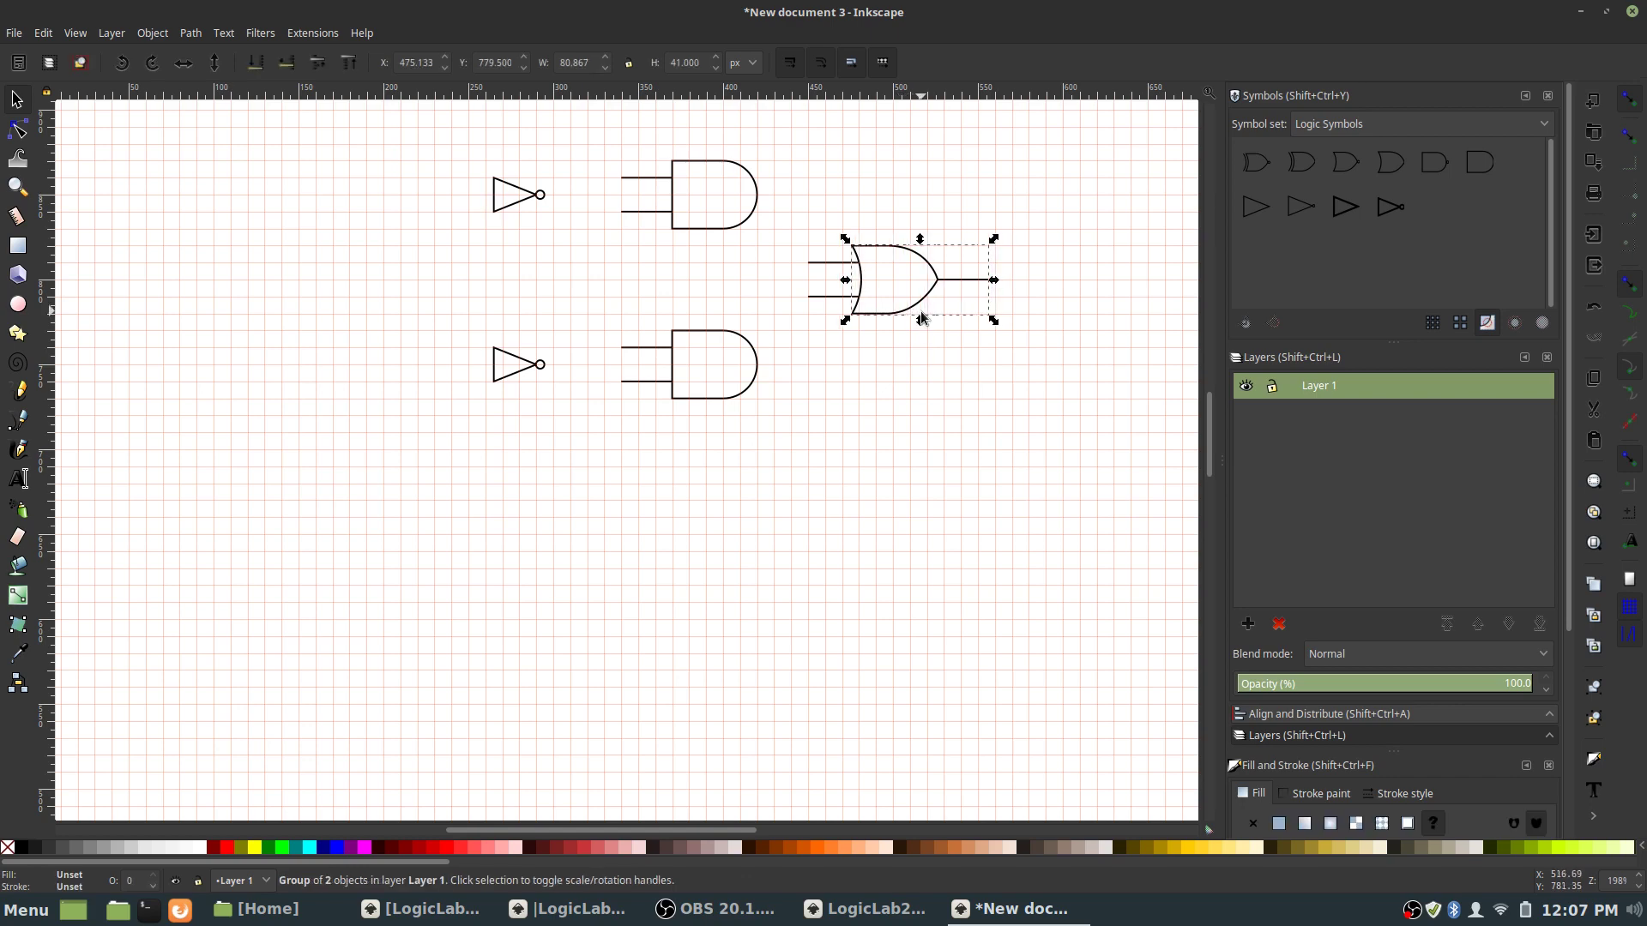
- Group the upper and lower AND gates each with their input wires
{"action": "left_click_drag", "start_coordinate": [1029, 391], "coordinate": [779, 235]}
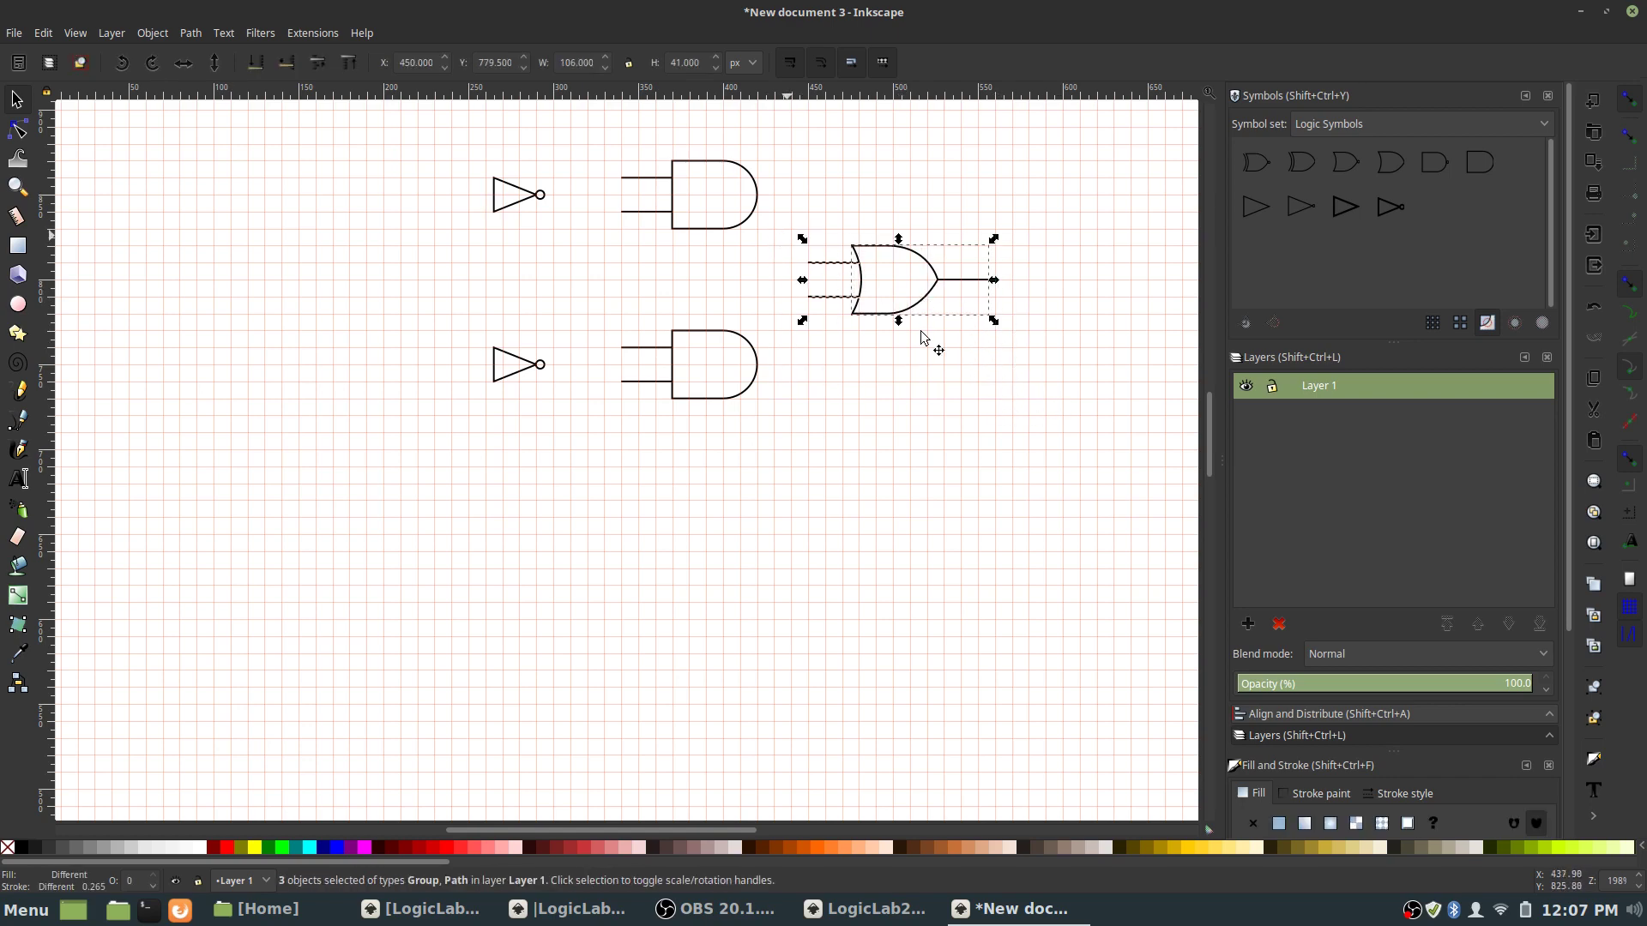
{"action": "left_click", "coordinate": [969, 457]}
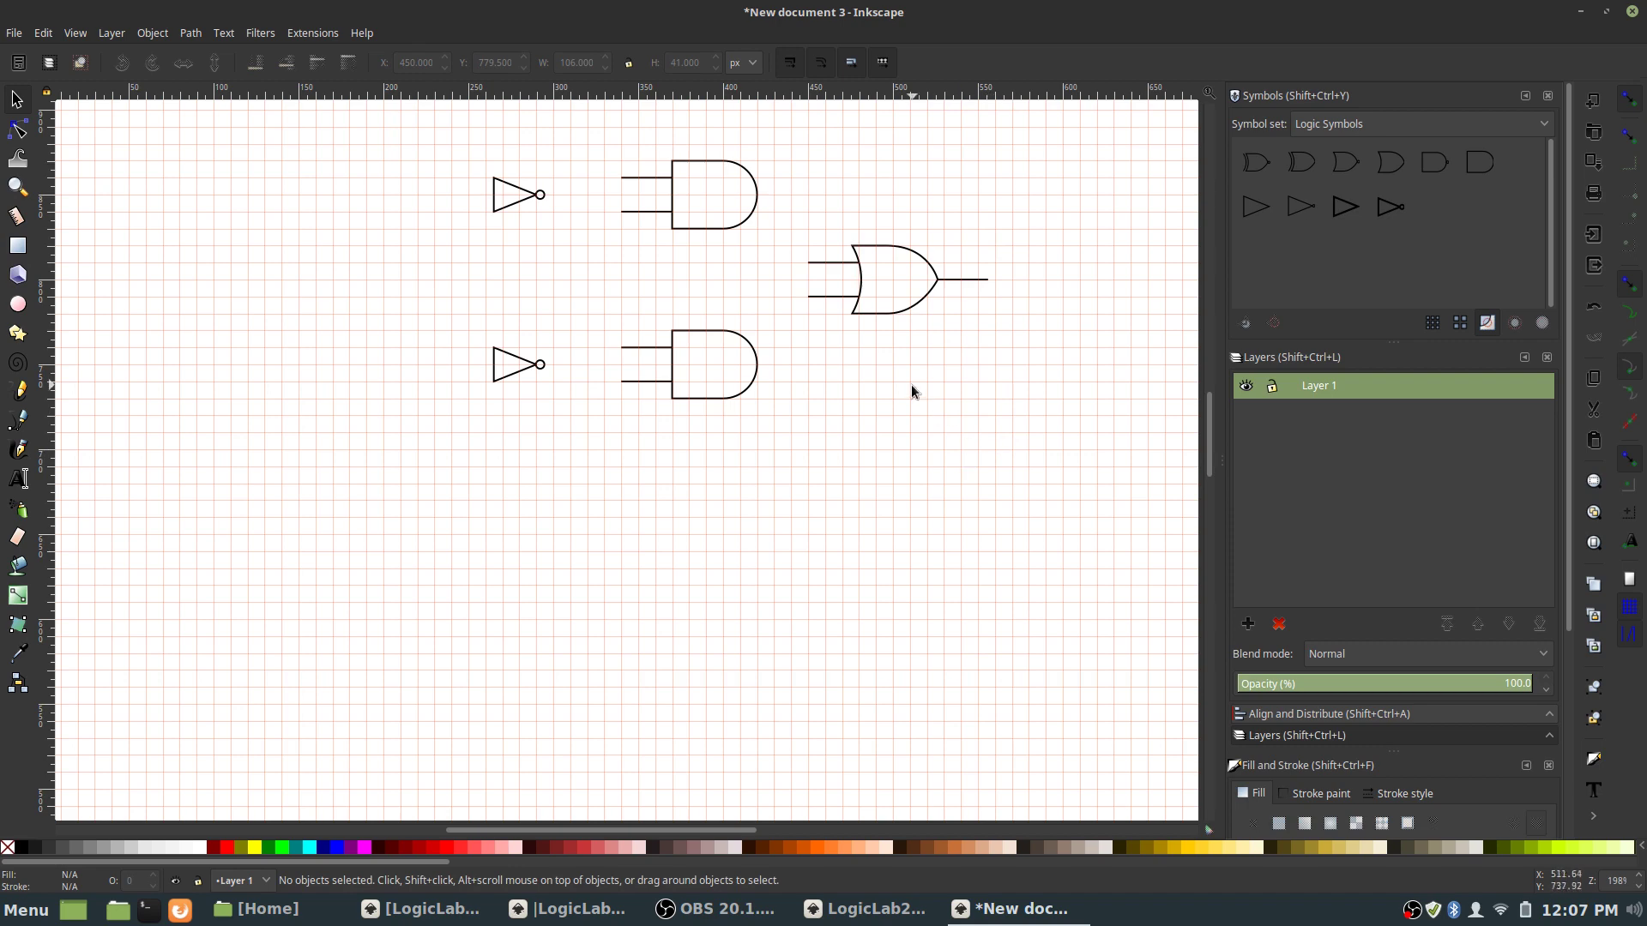
{"action": "left_click_drag", "start_coordinate": [758, 255], "coordinate": [616, 162]}
{"action": "left_click", "coordinate": [780, 251]}
{"action": "left_click_drag", "start_coordinate": [772, 240], "coordinate": [599, 151]}
{"action": "key", "text": "ctrl+g"}
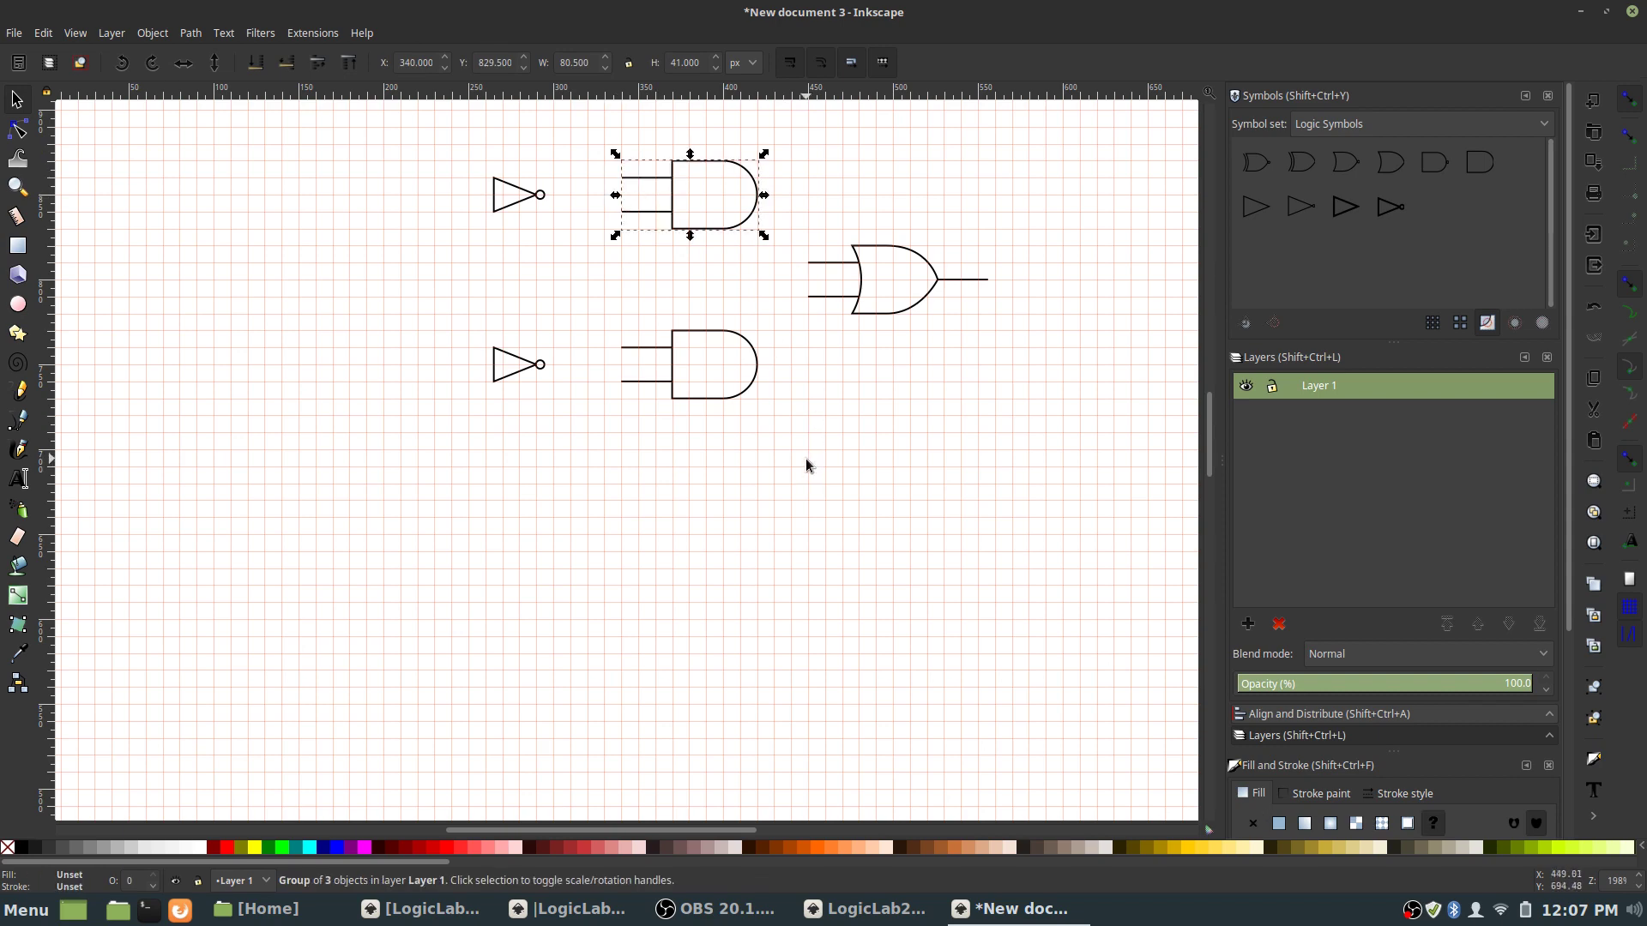
{"action": "left_click_drag", "start_coordinate": [782, 461], "coordinate": [612, 326]}
{"action": "scroll", "coordinate": [656, 335], "scroll_direction": "up", "scroll_amount": 1}
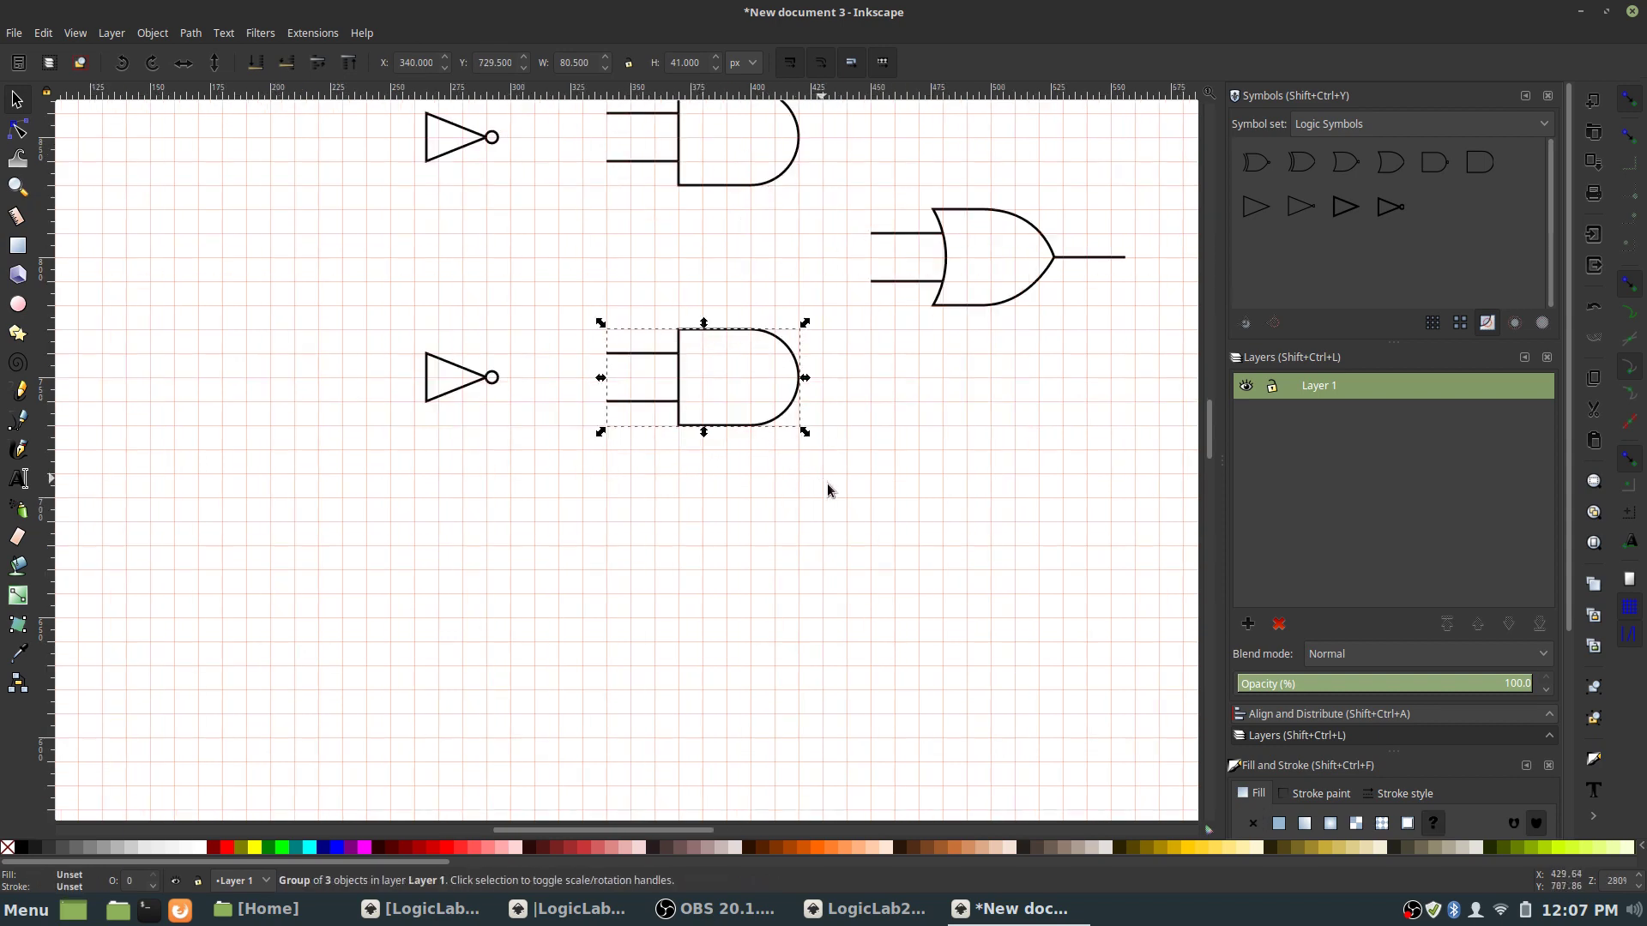
{"action": "key", "text": "ctrl+g"}
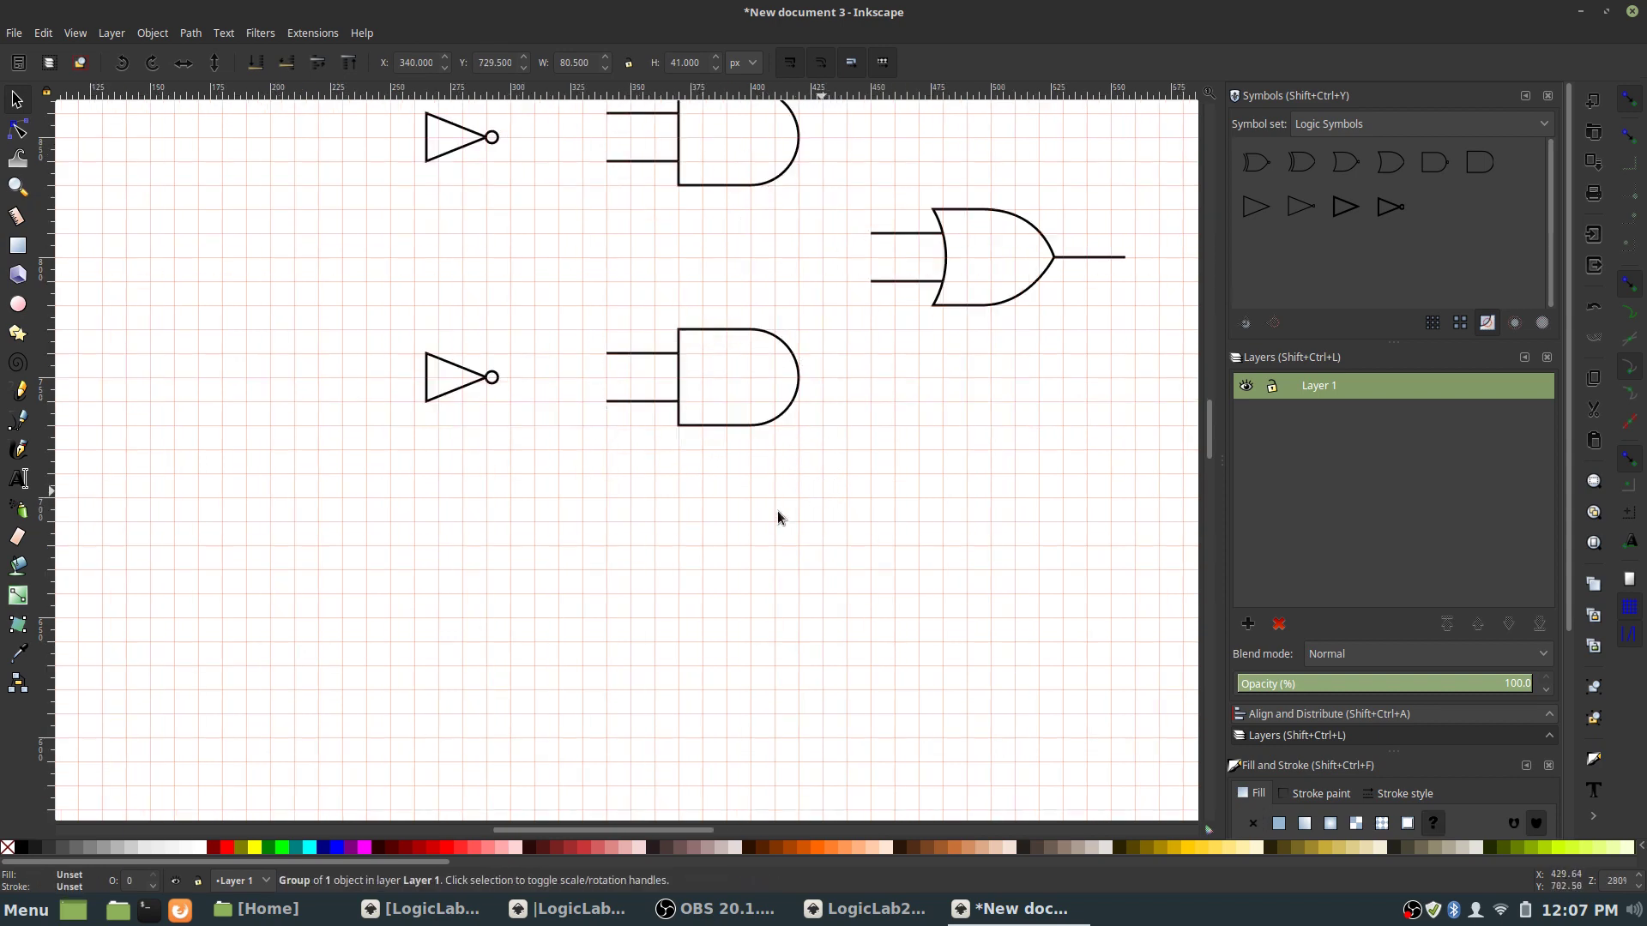
- Shift the lower NOT gate slightly left onto the grid
{"action": "left_click", "coordinate": [18, 421]}
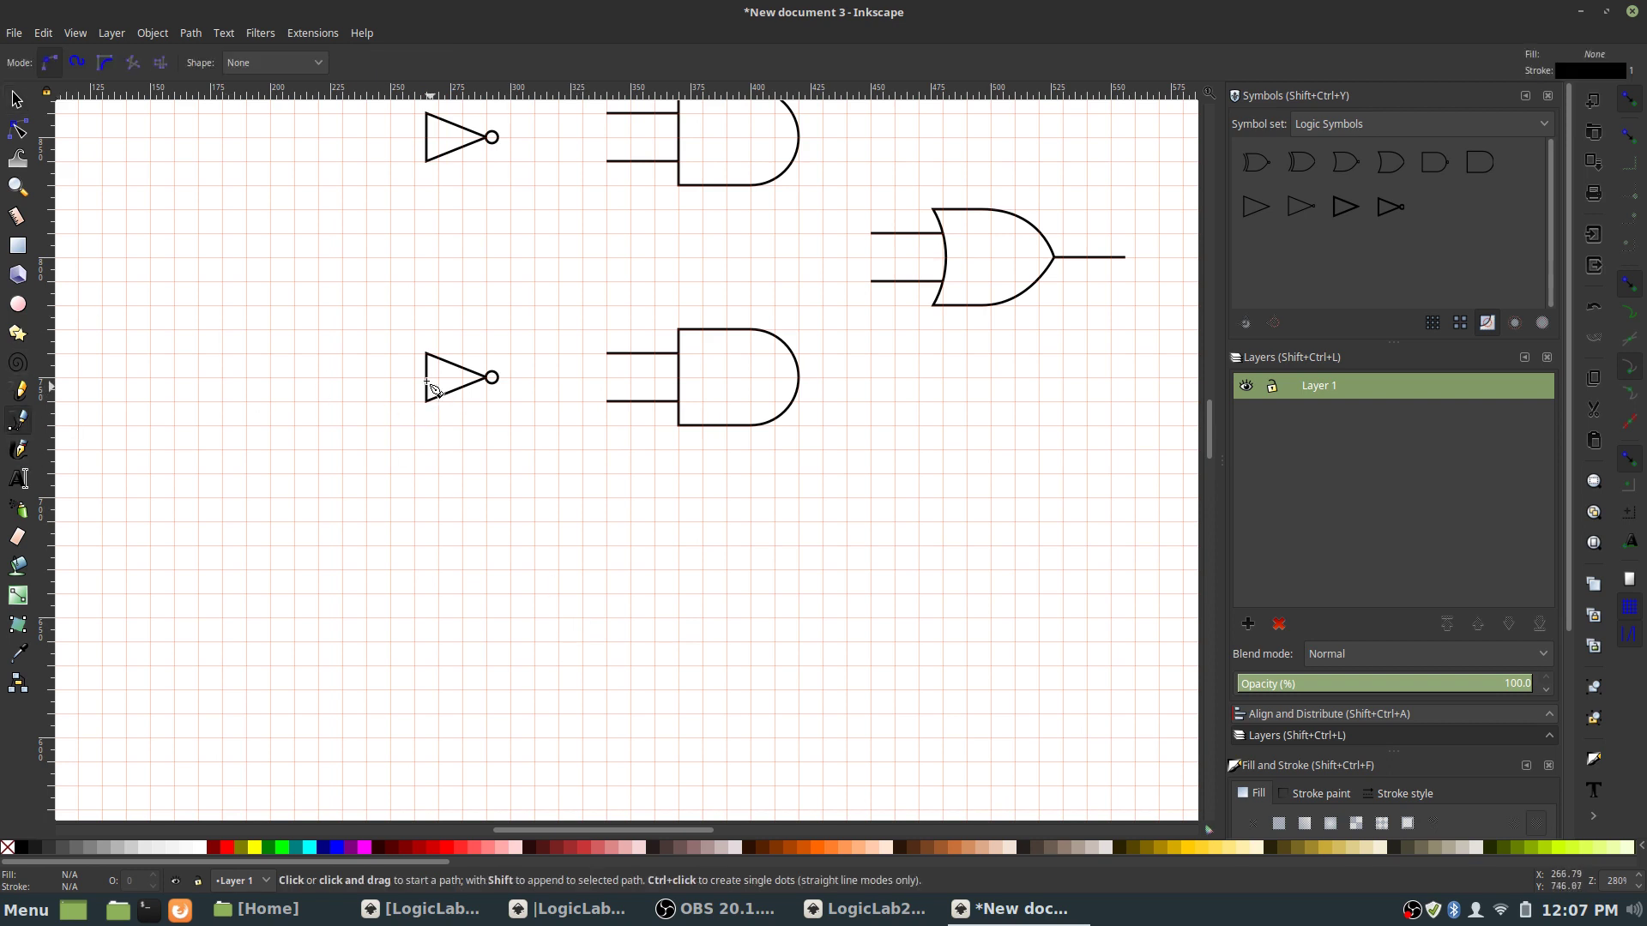
{"action": "left_click", "coordinate": [498, 379]}
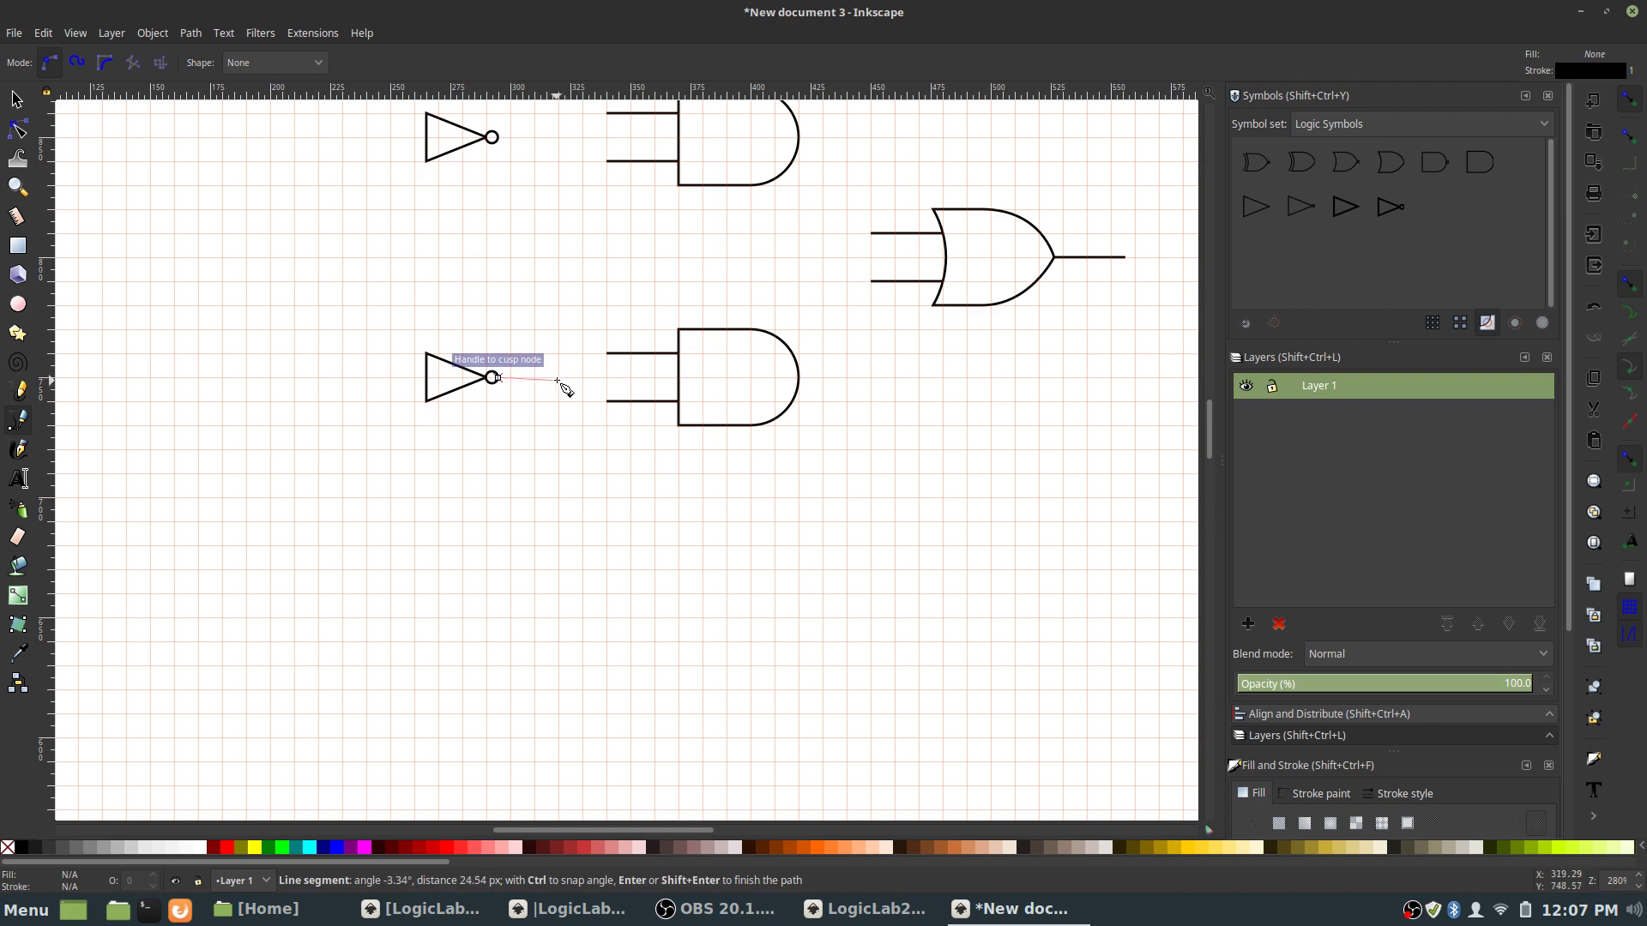
{"action": "key", "text": "Escape"}
{"action": "left_click", "coordinate": [16, 100]}
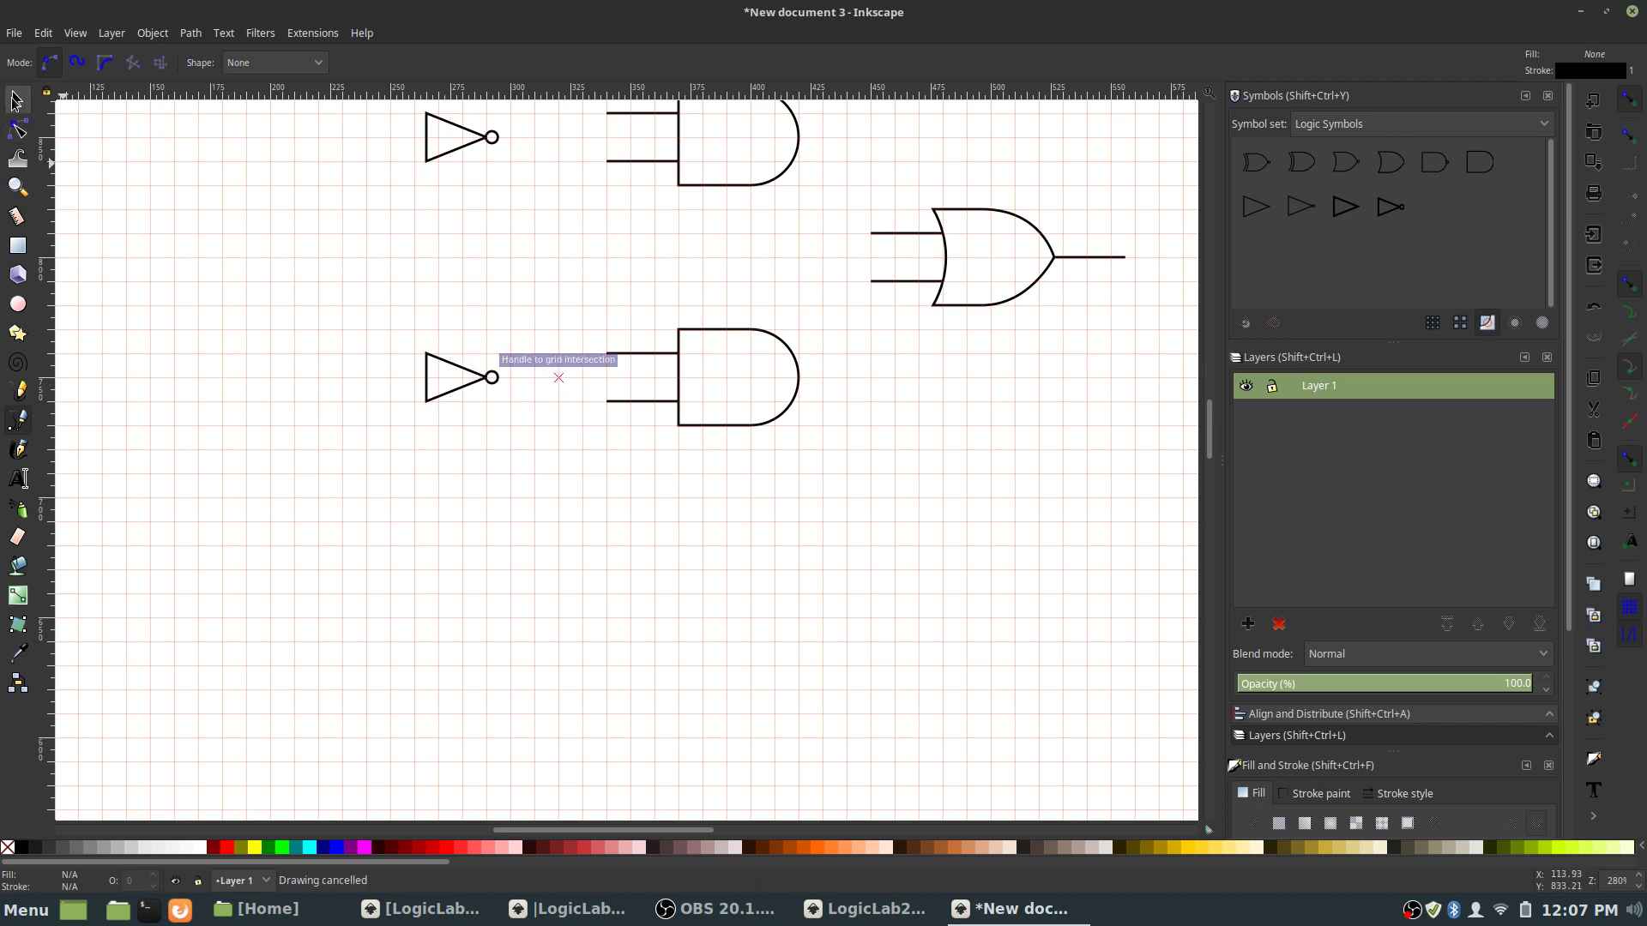
{"action": "left_click_drag", "start_coordinate": [458, 390], "coordinate": [447, 391]}
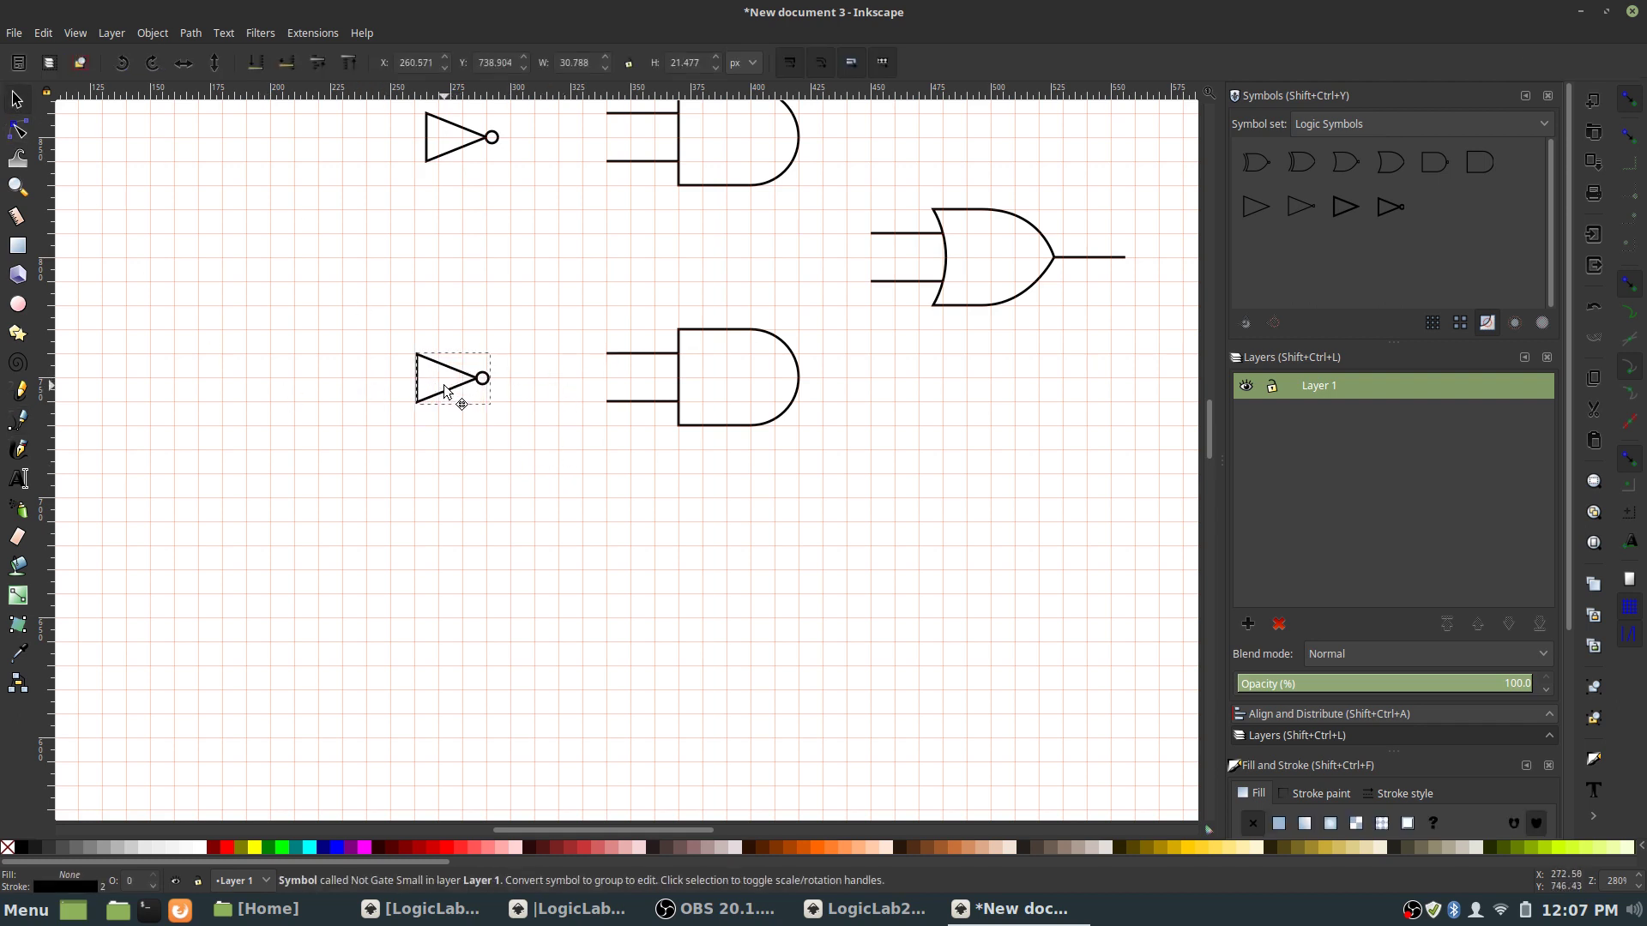
{"action": "left_click", "coordinate": [344, 537]}
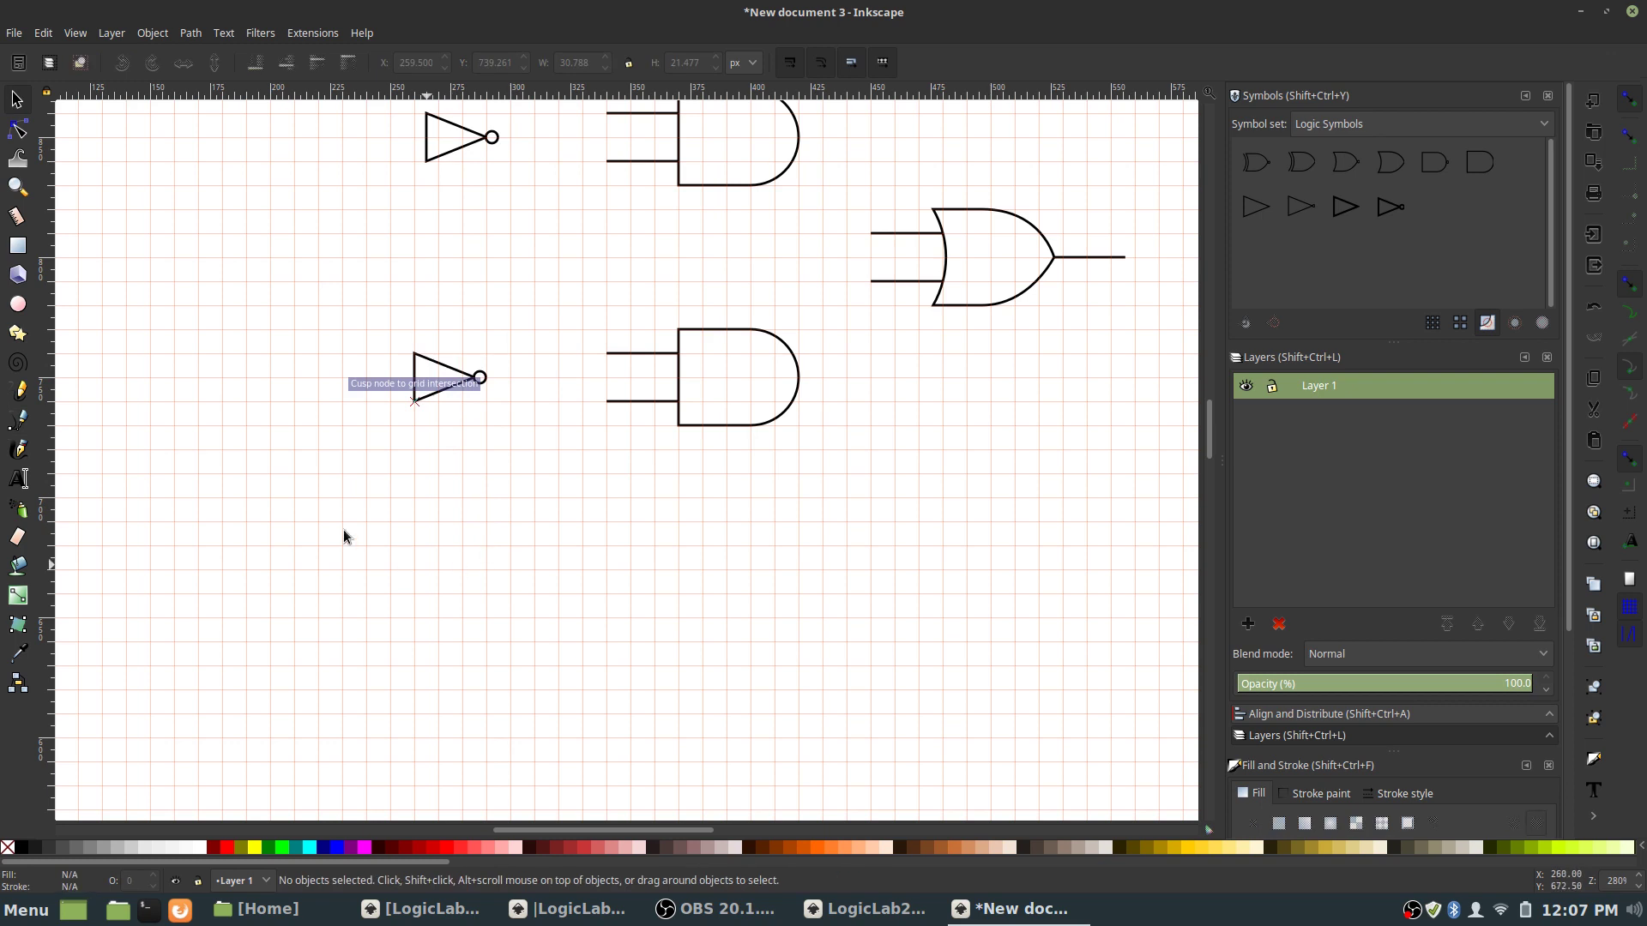
- Draw output and input wires on the lower NOT gate and group them with it
{"action": "left_click", "coordinate": [18, 420]}
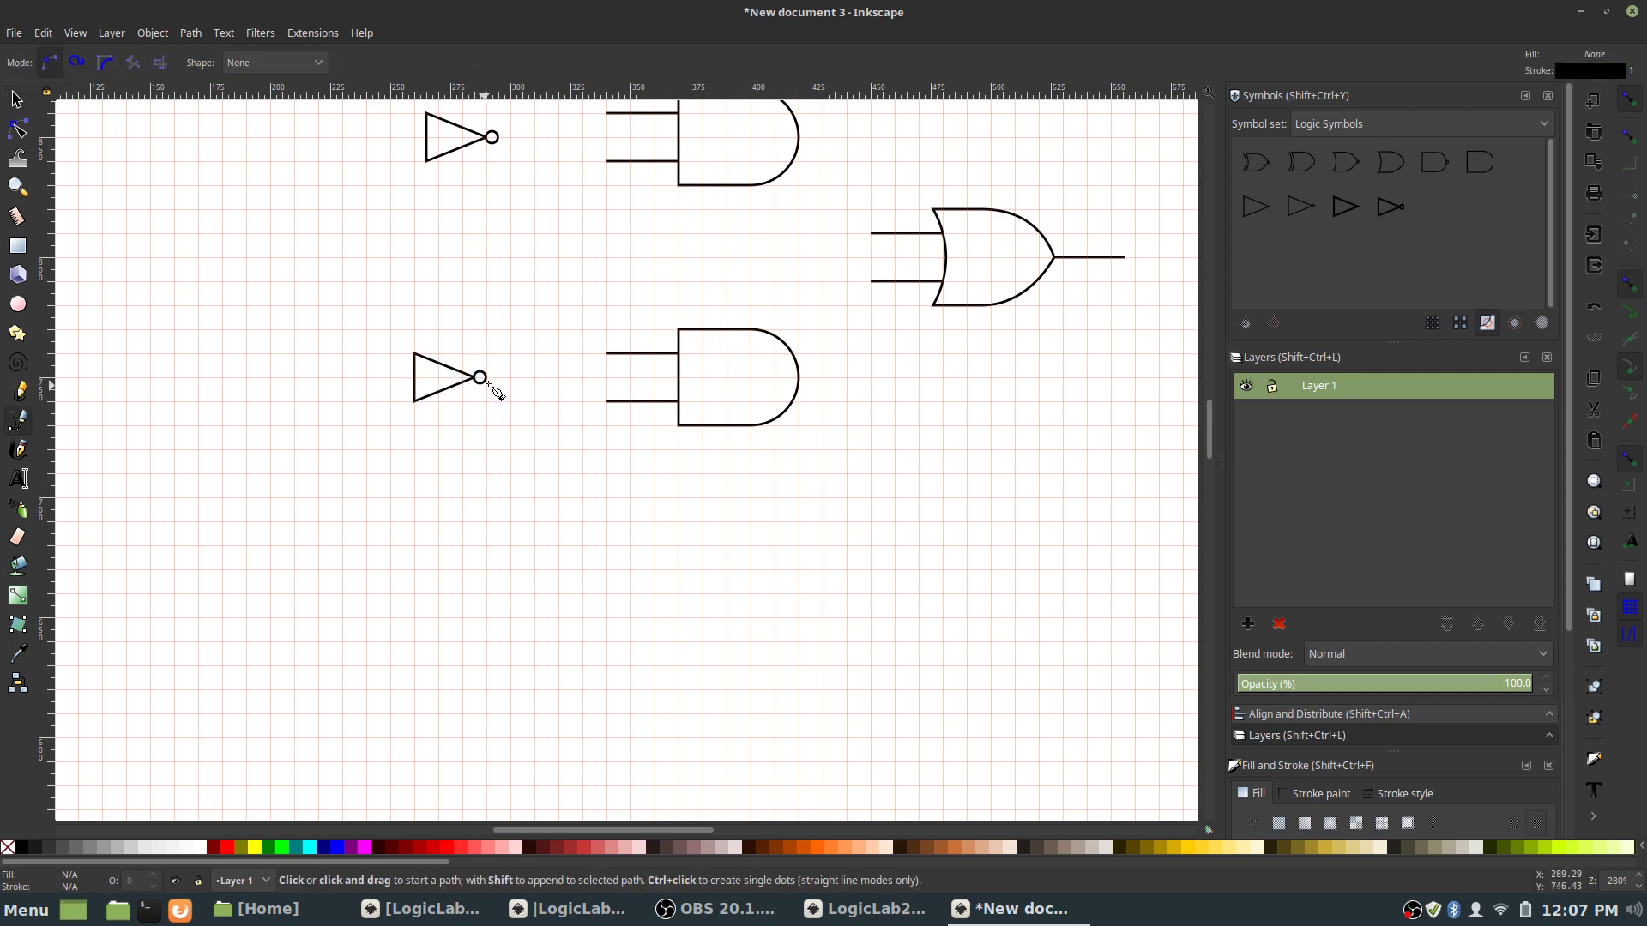
{"action": "double_click", "coordinate": [559, 378]}
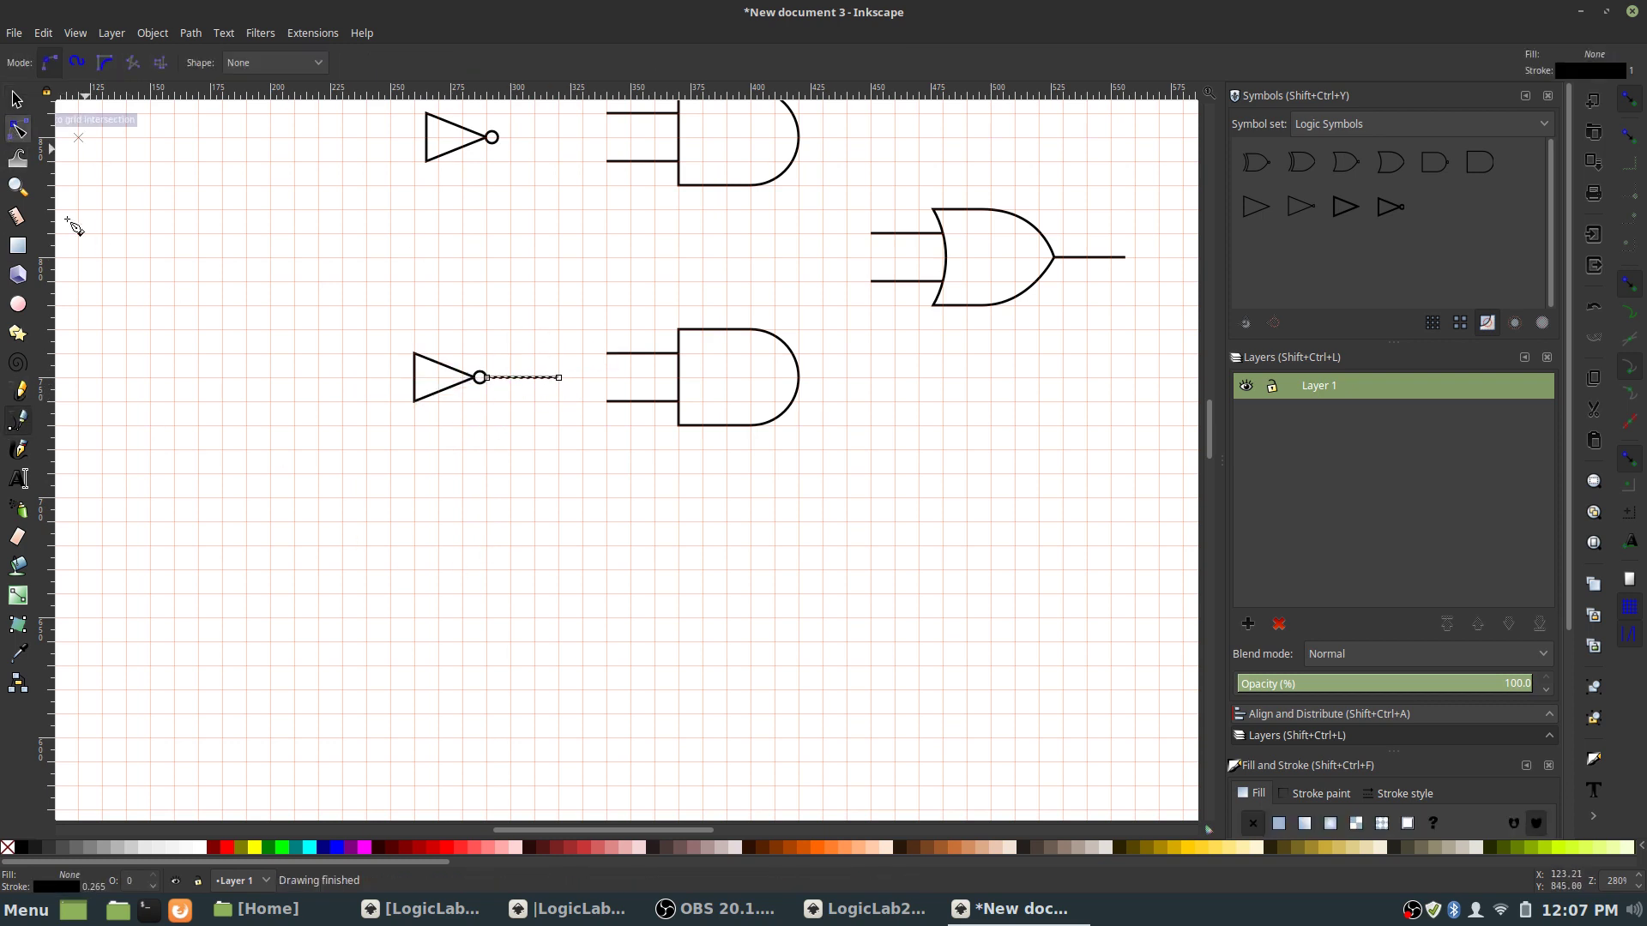
{"action": "left_click", "coordinate": [414, 378]}
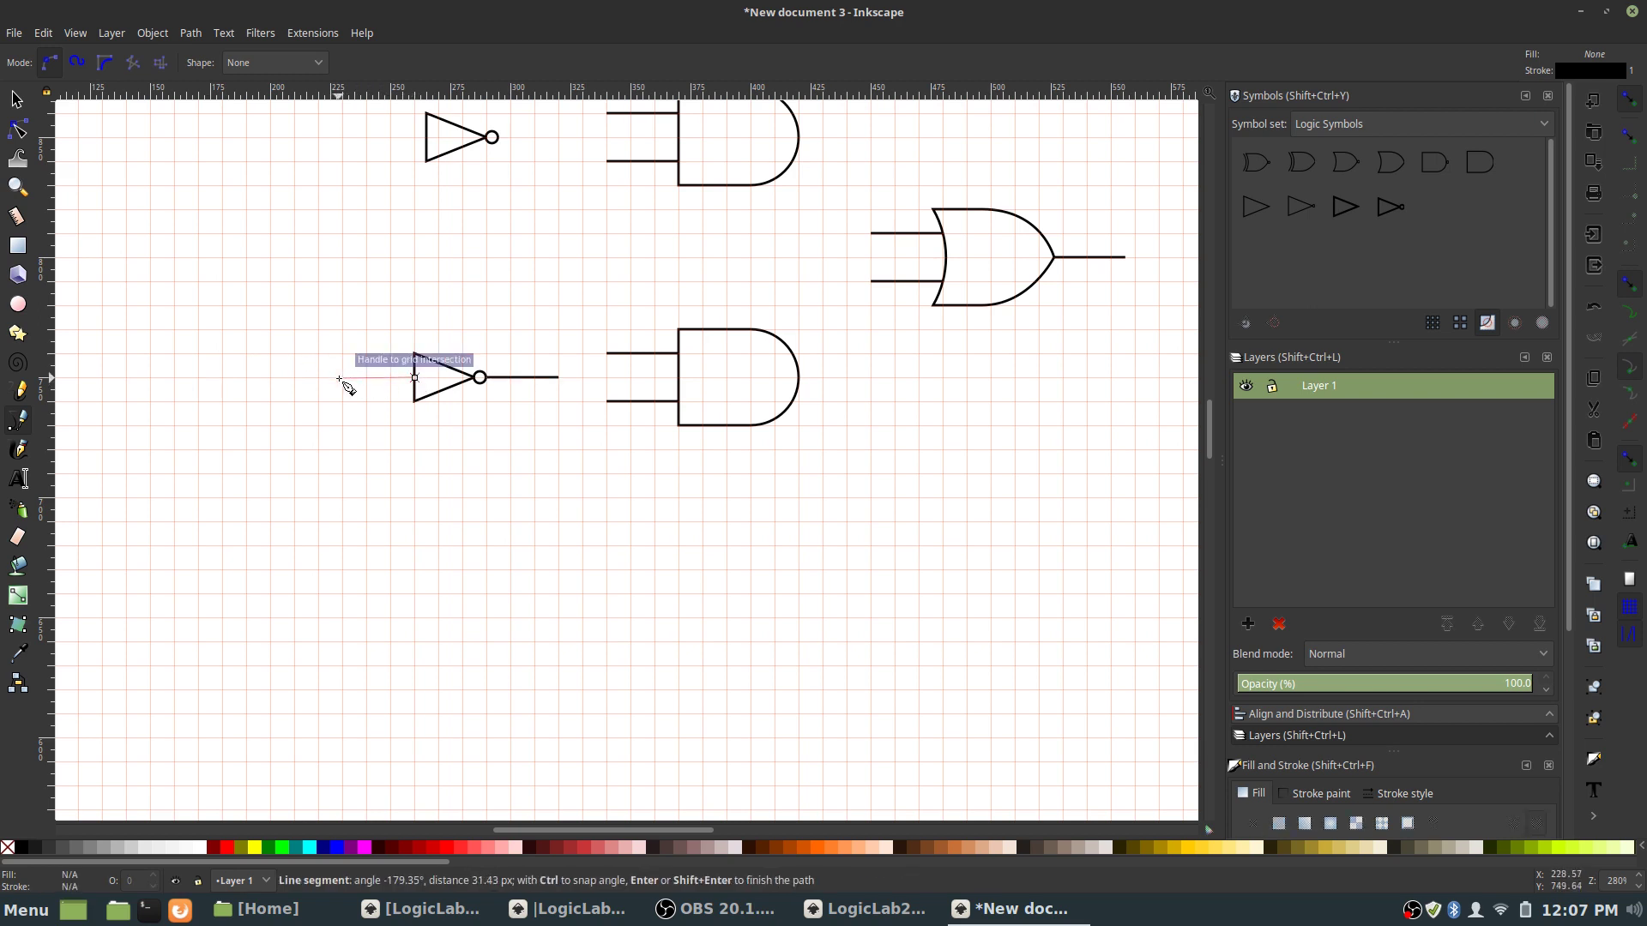
{"action": "double_click", "coordinate": [342, 378]}
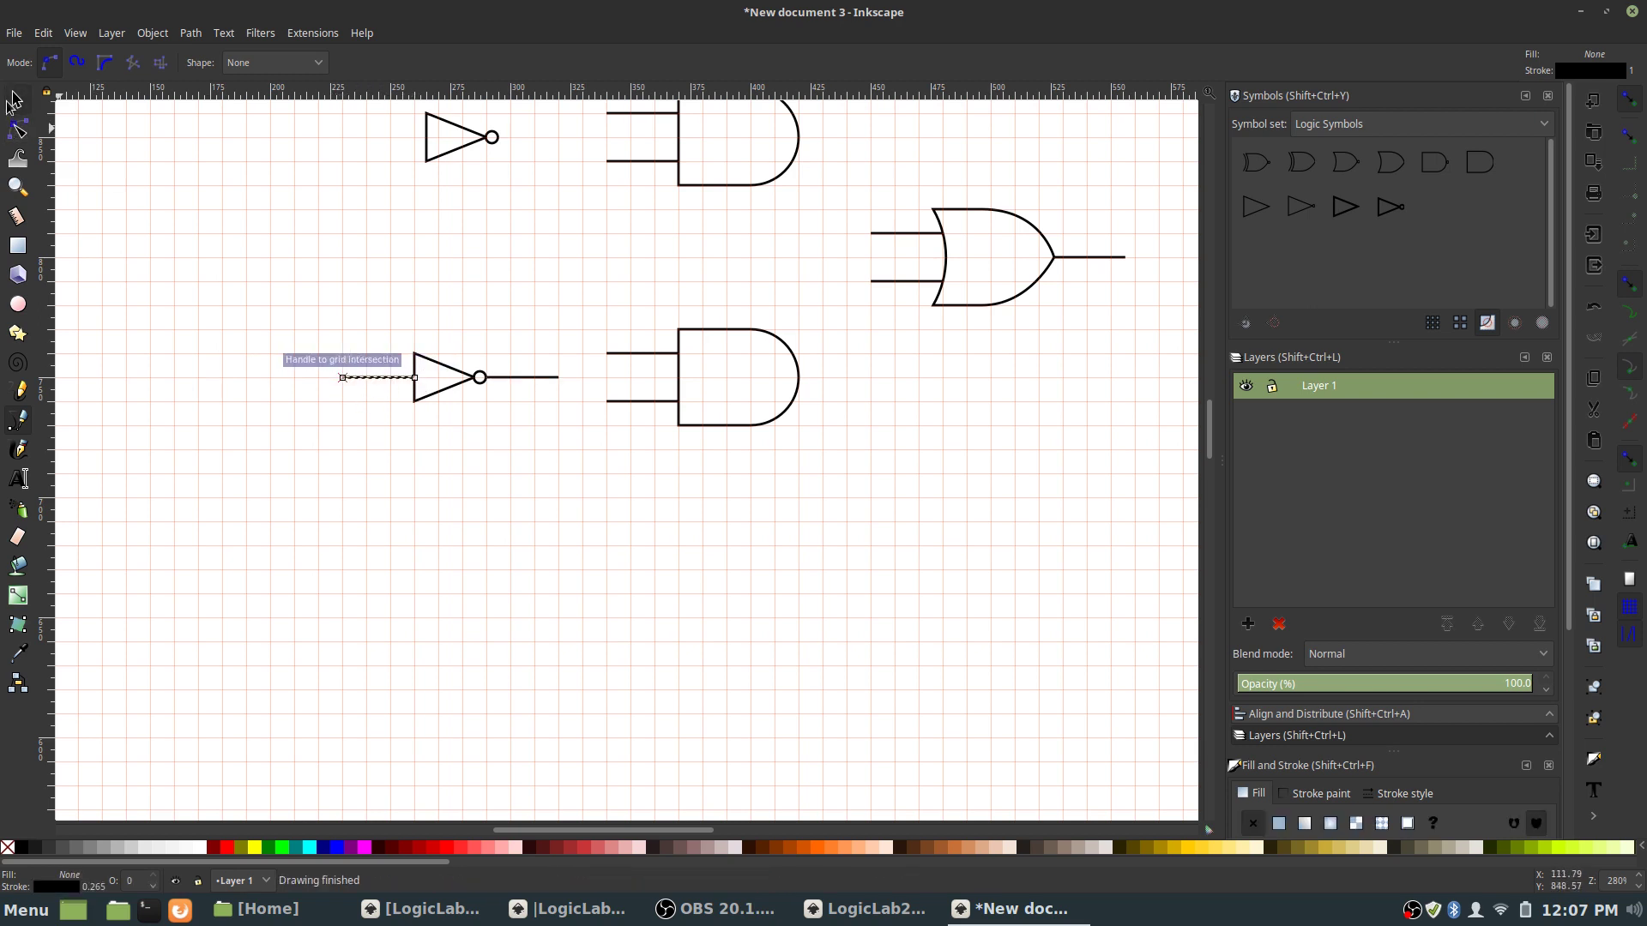
{"action": "left_click", "coordinate": [15, 100]}
{"action": "key", "text": "Escape"}
{"action": "left_click_drag", "start_coordinate": [570, 486], "coordinate": [270, 332]}
{"action": "key", "text": "Escape"}
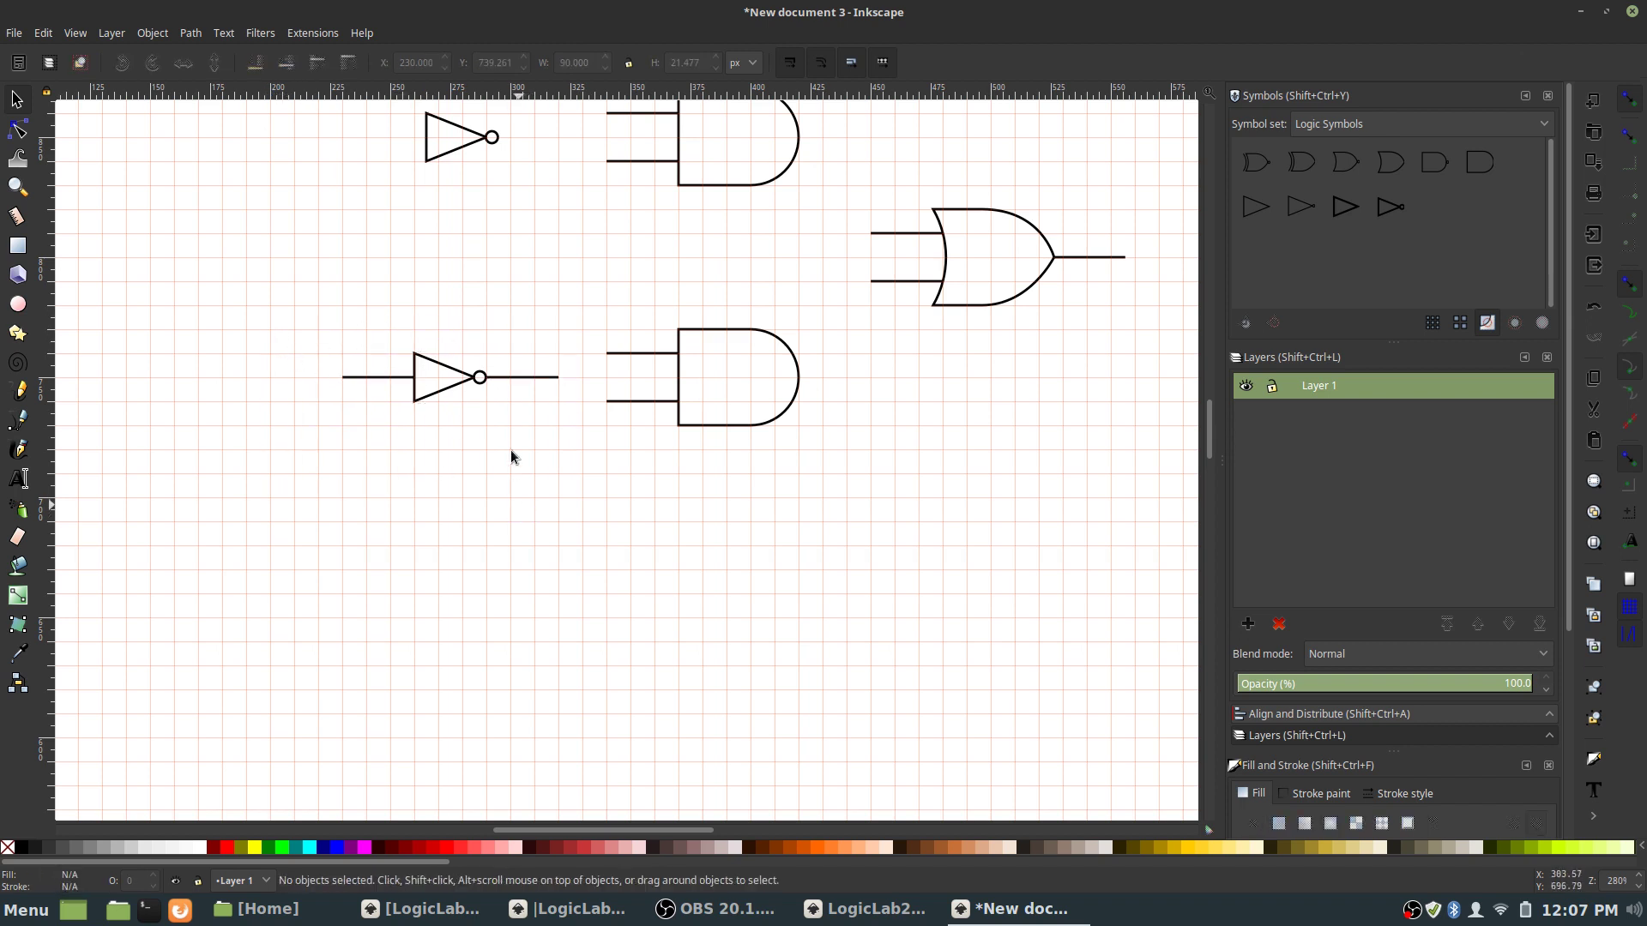
- Delete the old upper NOT gate and paste a copy of the wired NOT gate
{"action": "left_click", "coordinate": [446, 161]}
{"action": "key", "text": "Delete"}
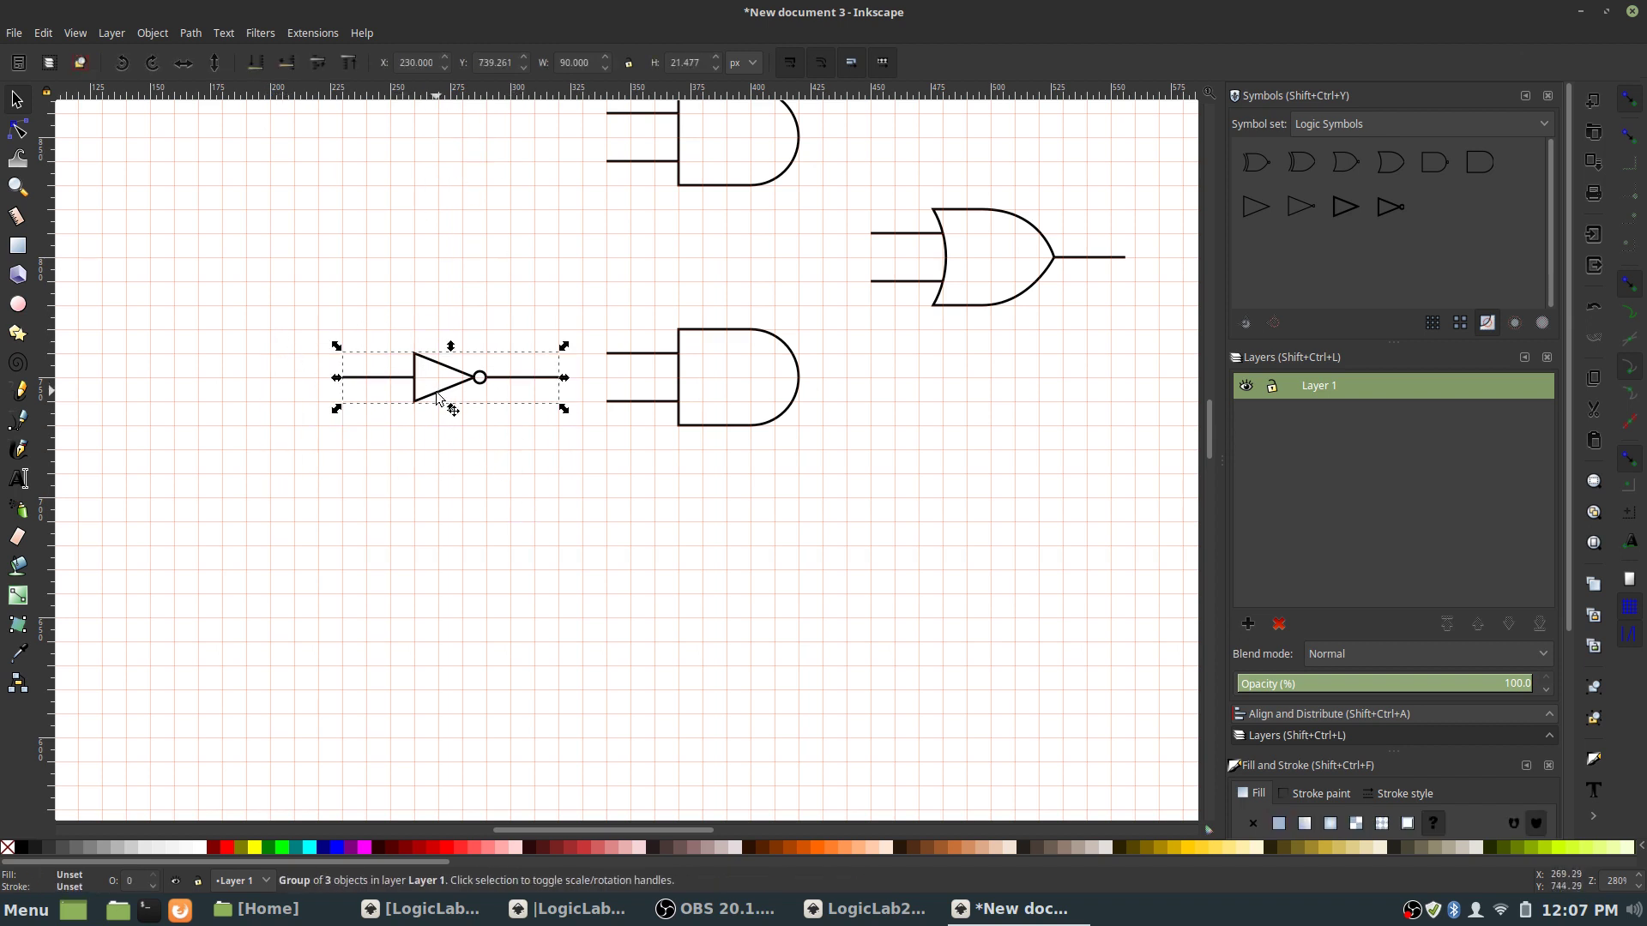
{"action": "left_click", "coordinate": [439, 400]}
{"action": "key", "text": "ctrl+c"}
{"action": "key", "text": "ctrl+v"}
- Draw output wires extending right from both AND gates
{"action": "key", "text": "Escape"}
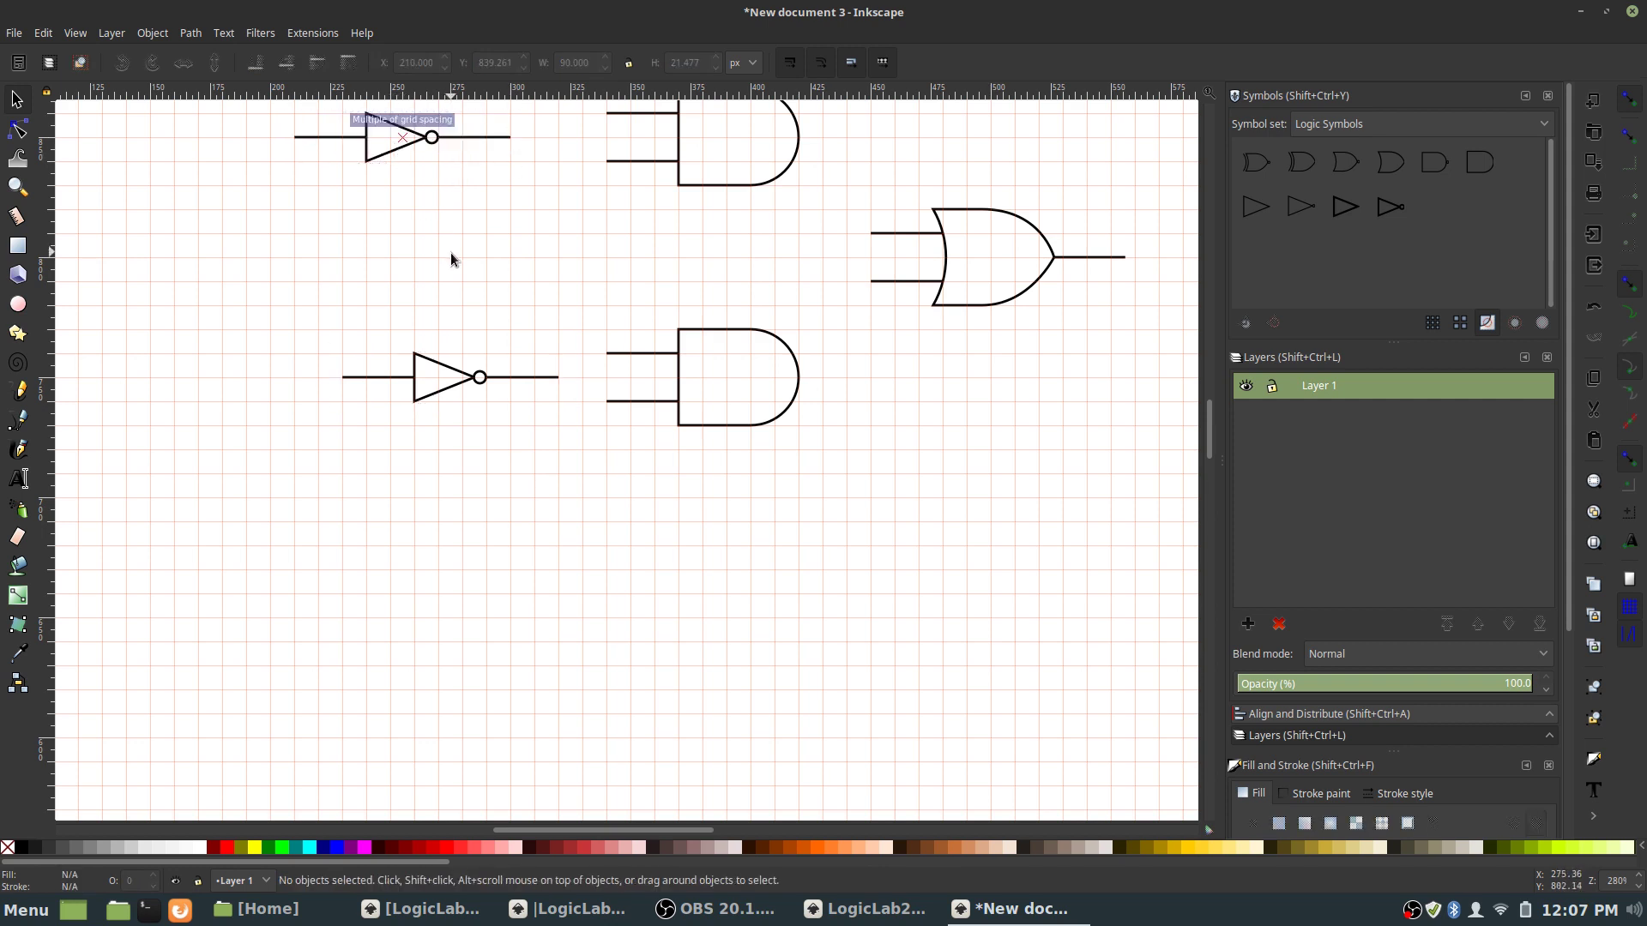
{"action": "left_click", "coordinate": [18, 420]}
{"action": "left_click", "coordinate": [802, 378]}
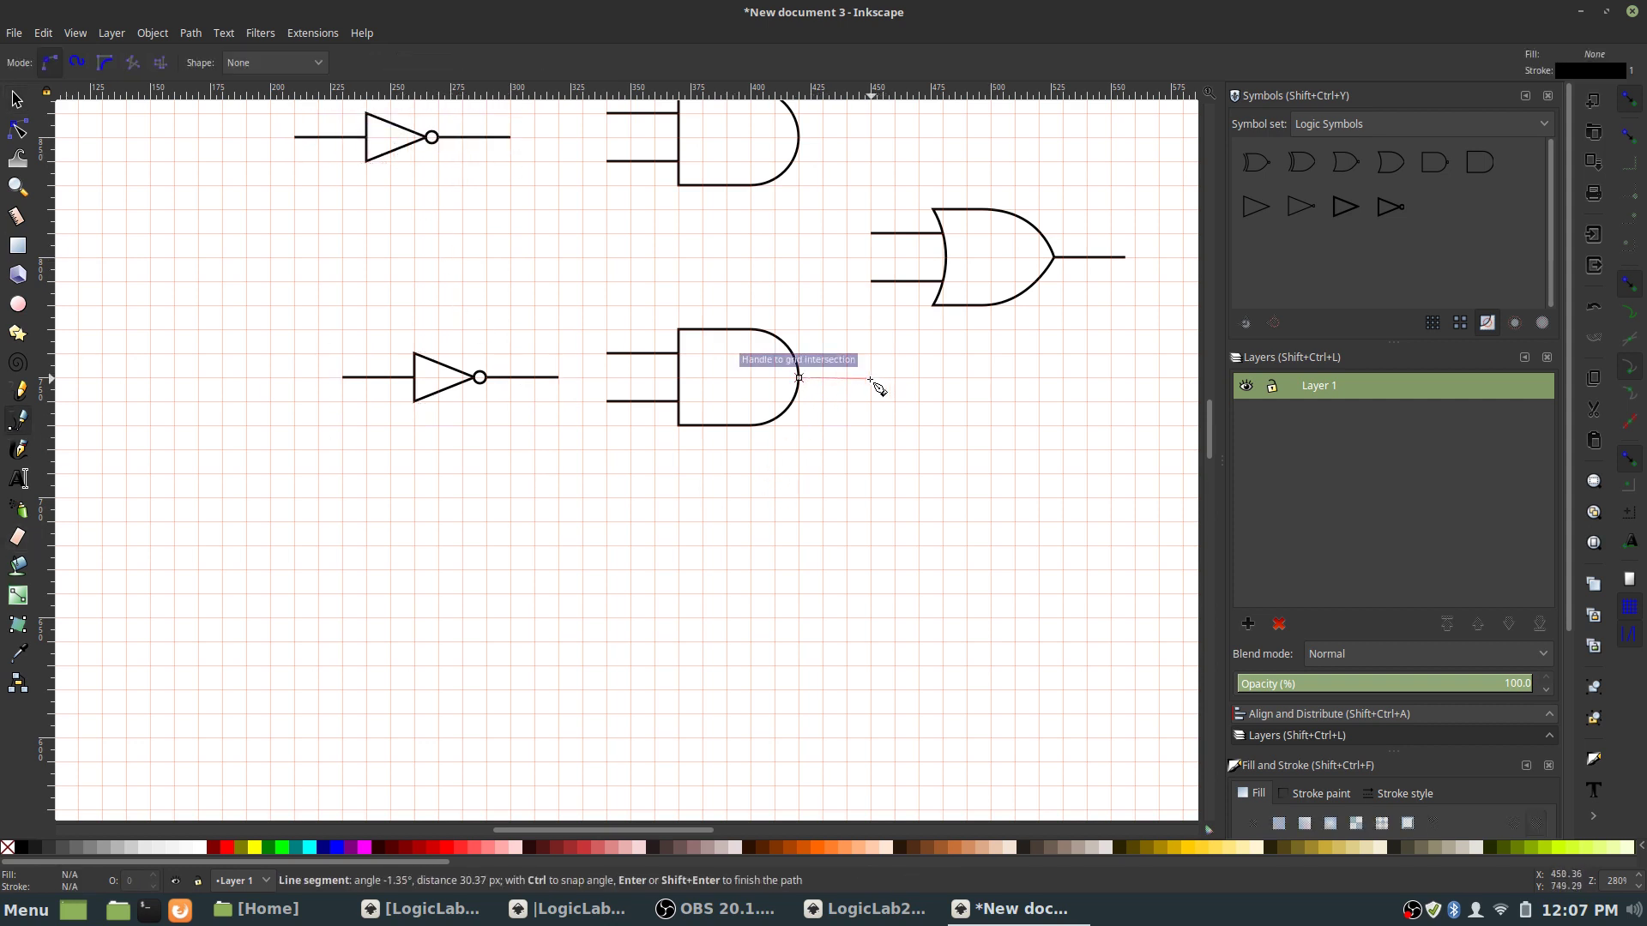
{"action": "double_click", "coordinate": [868, 379]}
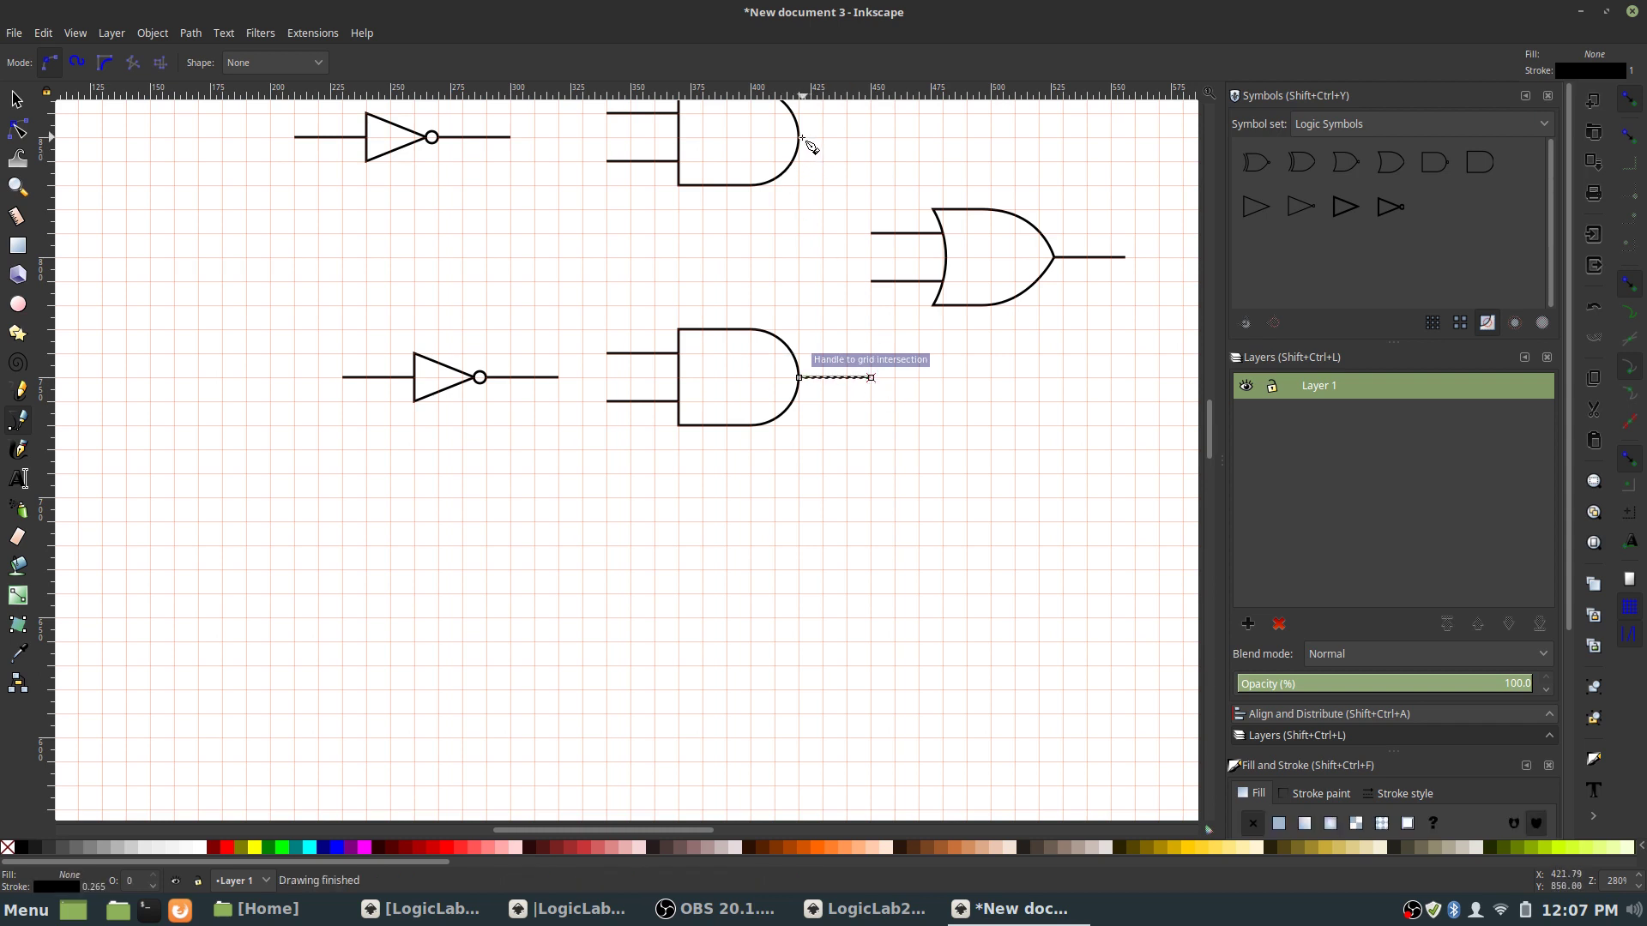
{"action": "left_click", "coordinate": [799, 137]}
{"action": "double_click", "coordinate": [871, 137]}
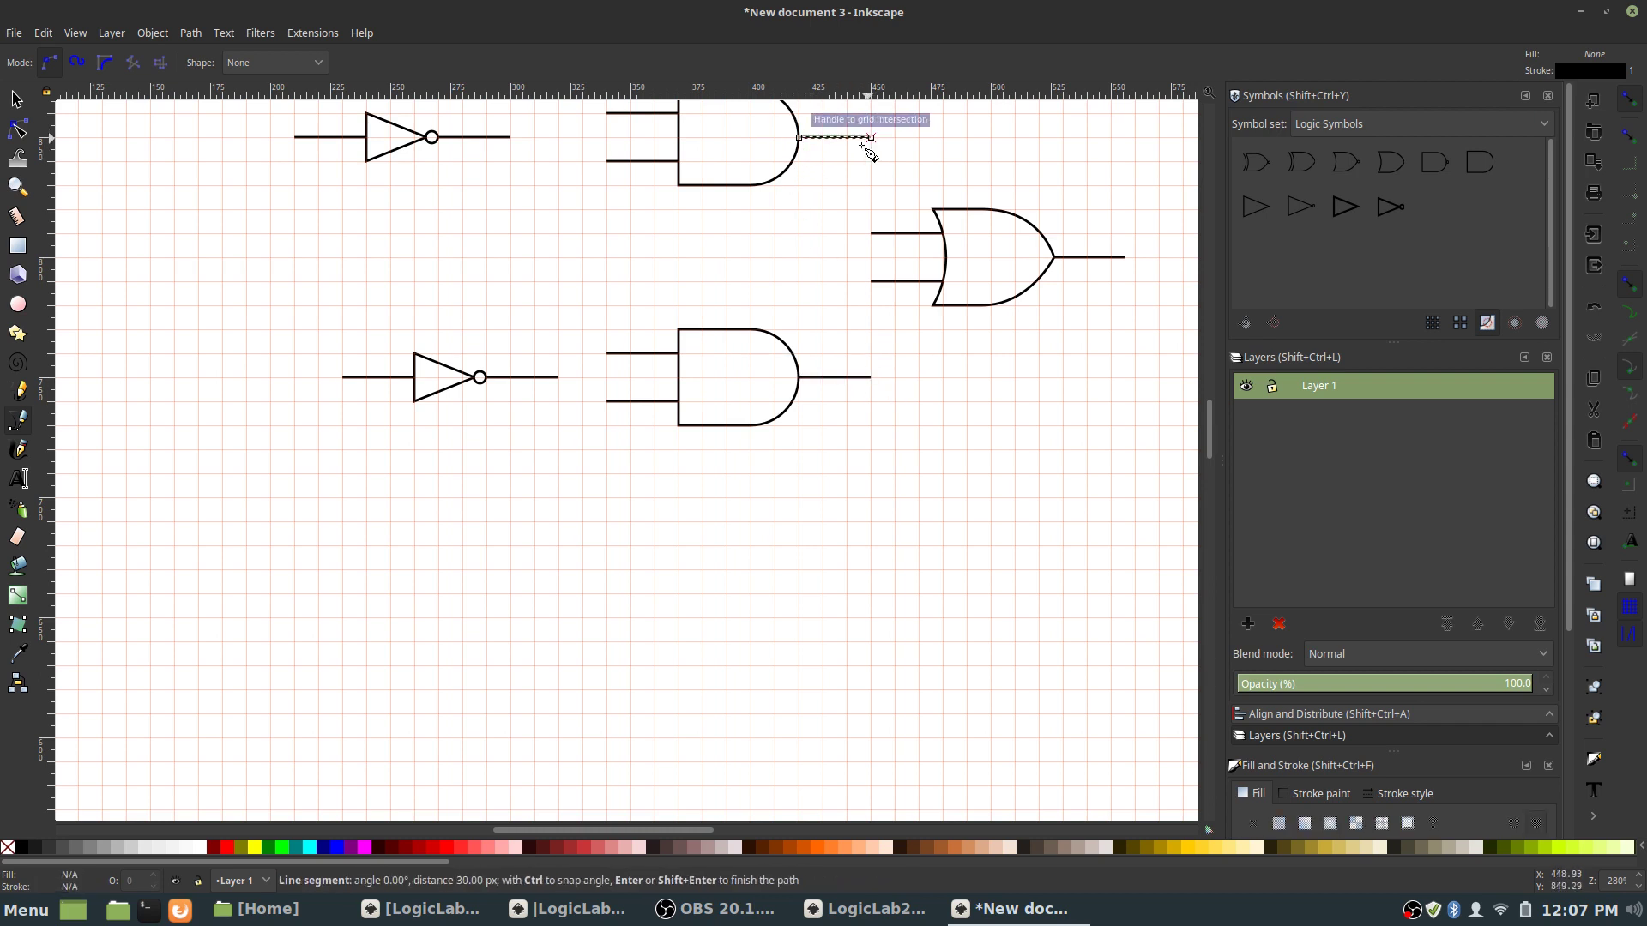
- Group the upper and lower AND gates each with their output wire
{"action": "left_click", "coordinate": [15, 99]}
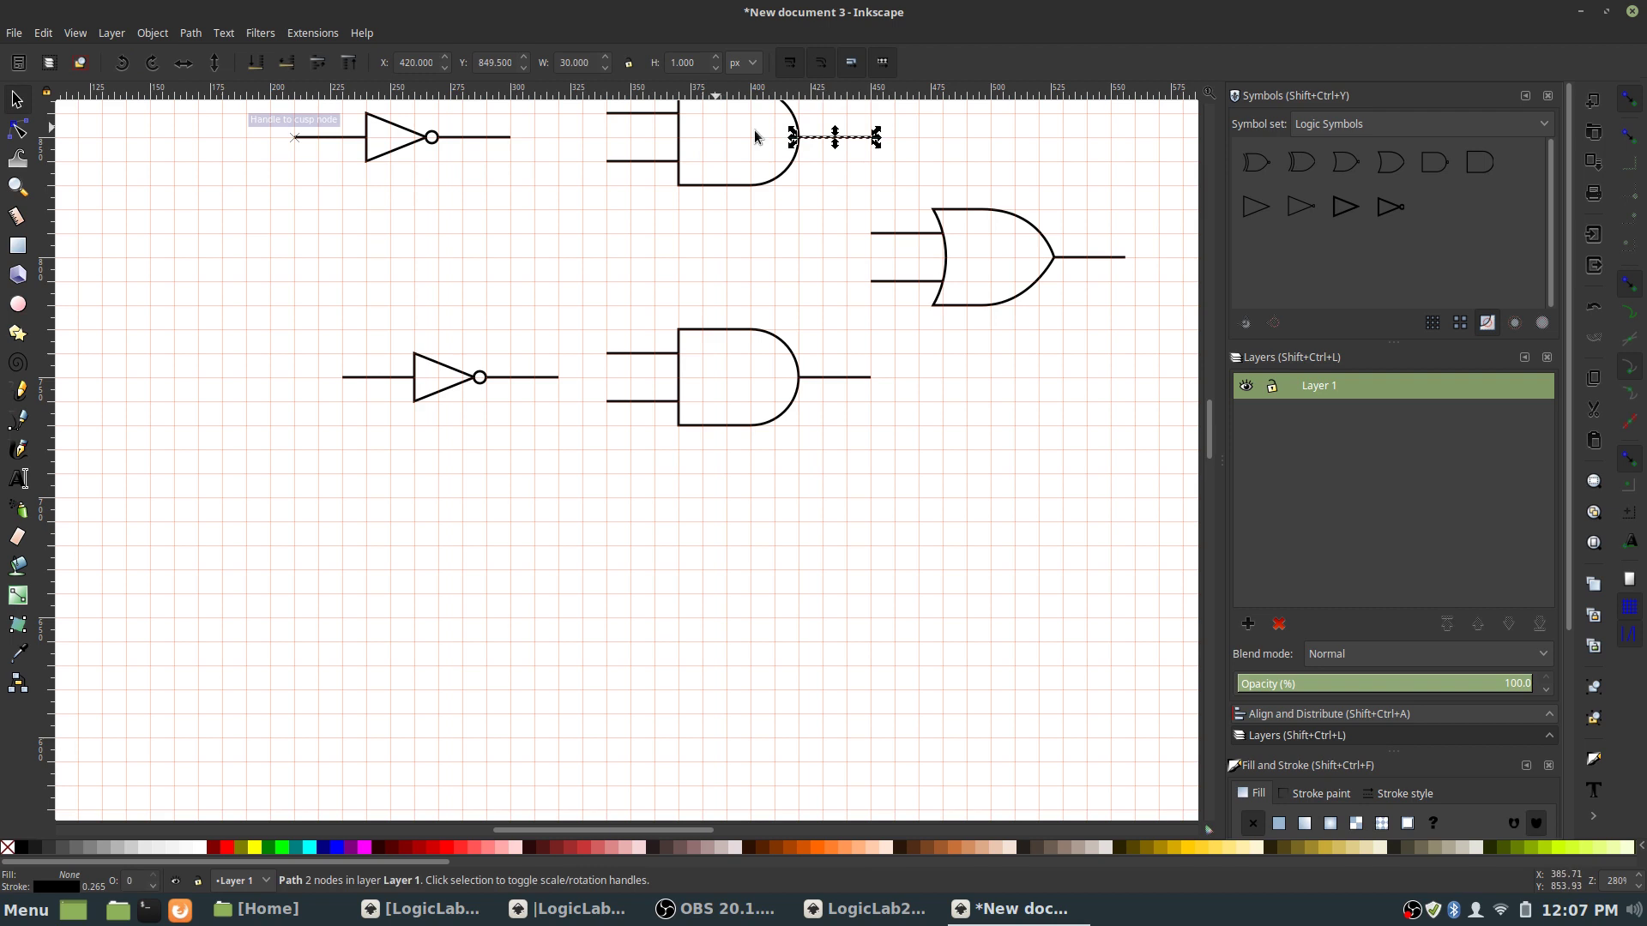
{"action": "left_click", "coordinate": [739, 185], "text": "shift"}
{"action": "key", "text": "ctrl+g"}
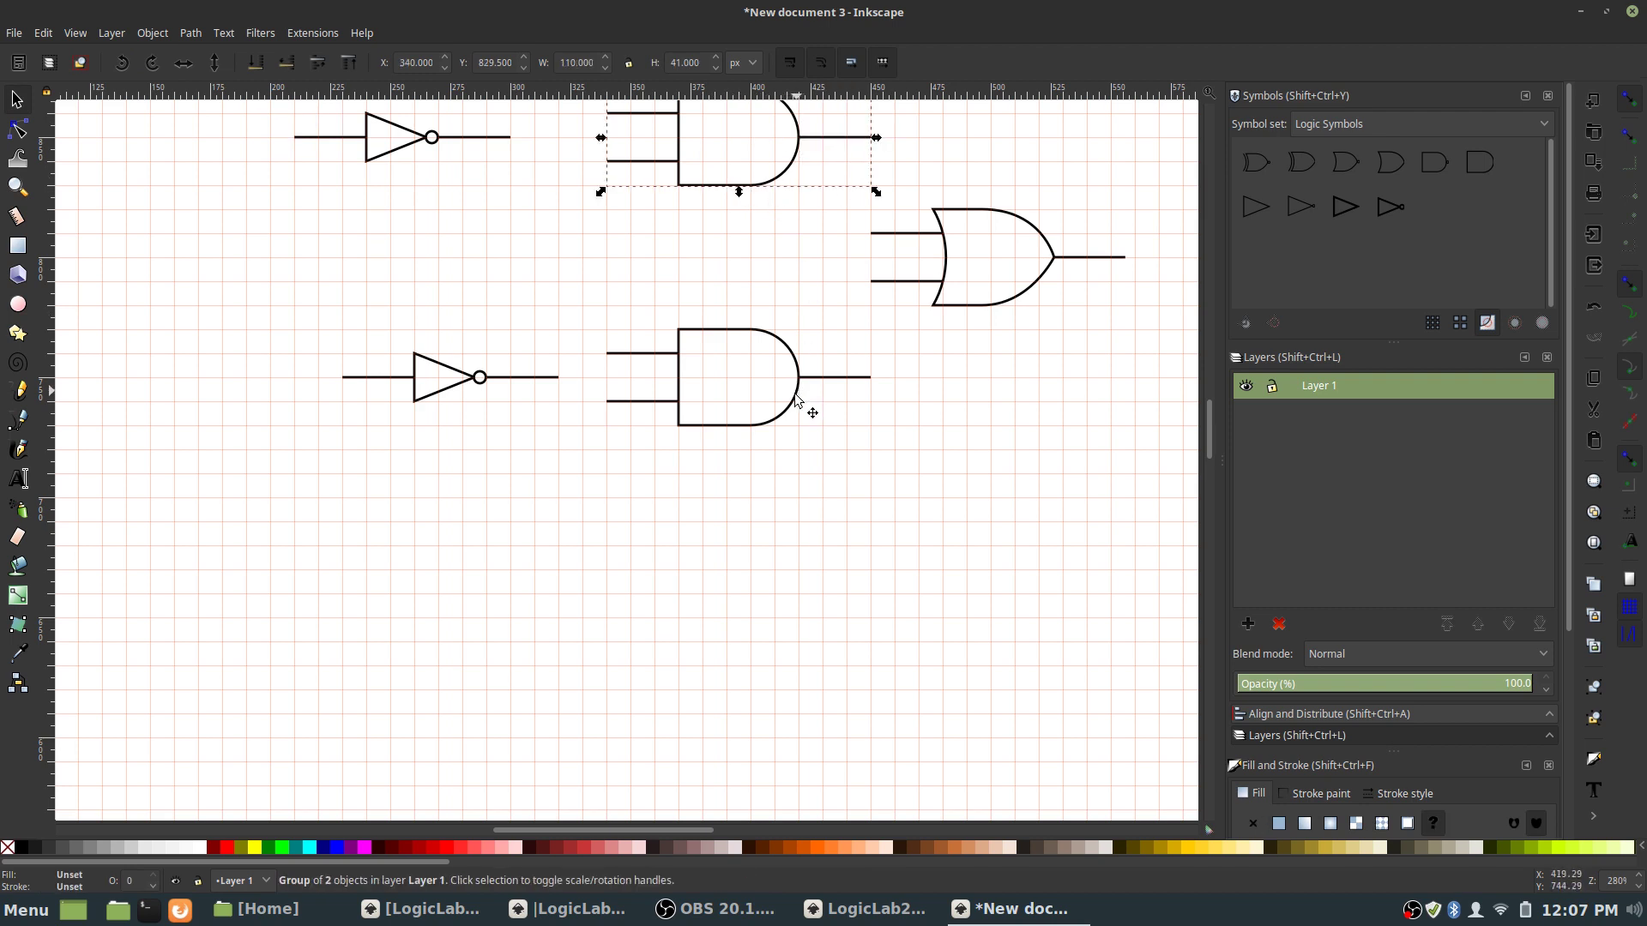
{"action": "left_click", "coordinate": [794, 397]}
{"action": "left_click", "coordinate": [838, 378], "text": "shift"}
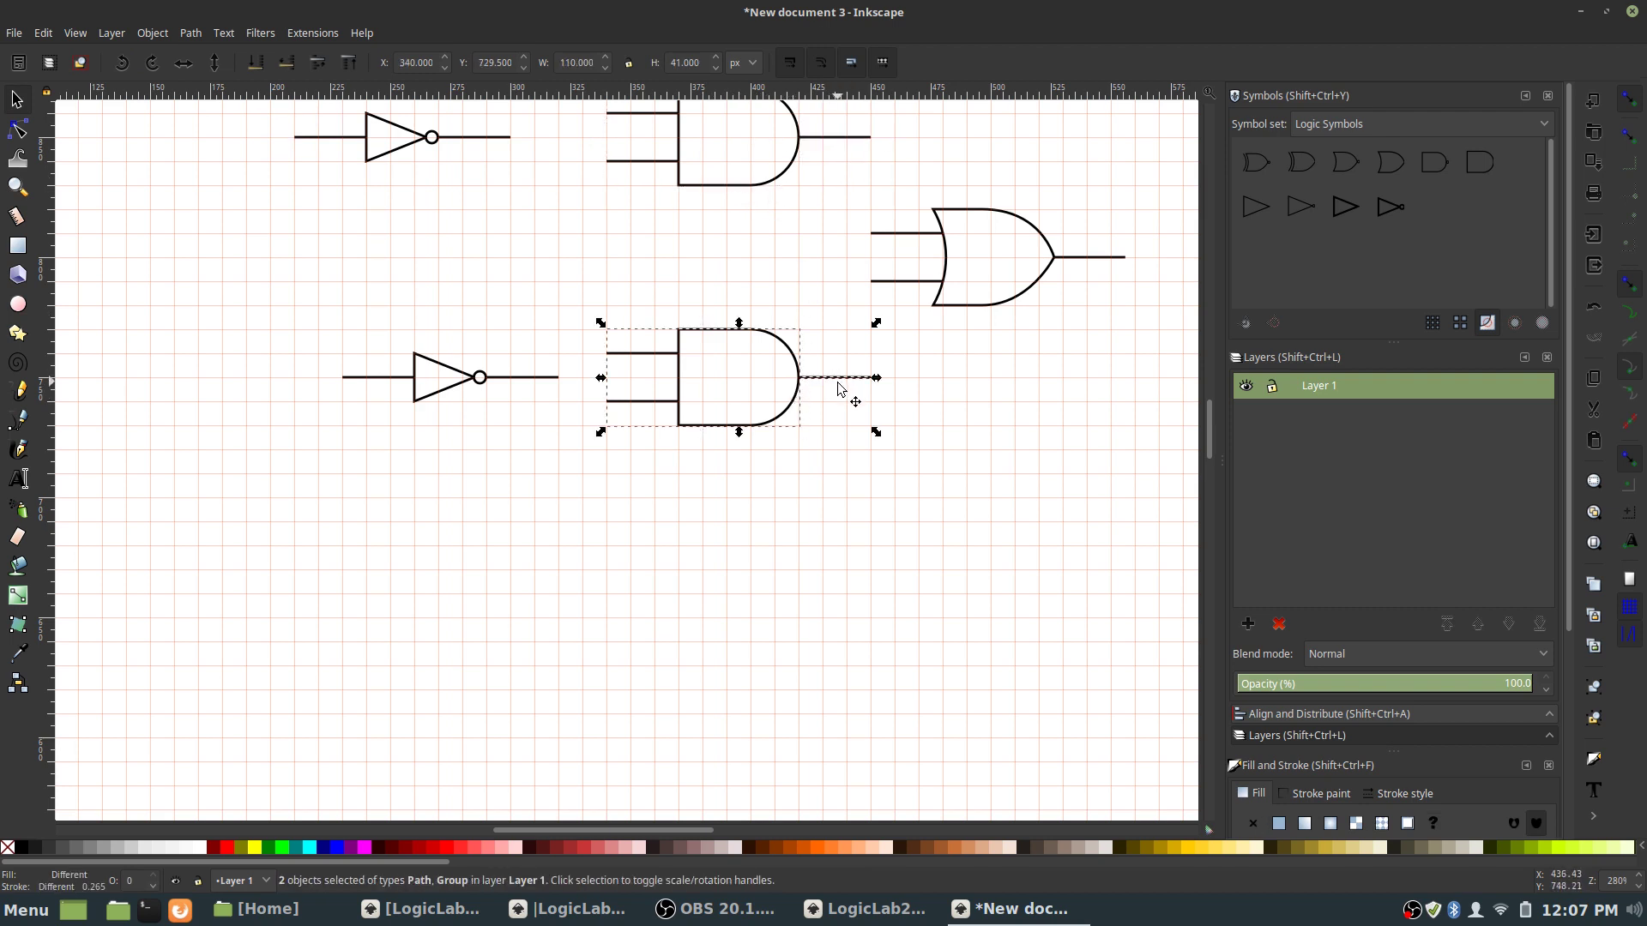
{"action": "key", "text": "ctrl+g"}
{"action": "left_click", "coordinate": [851, 472]}
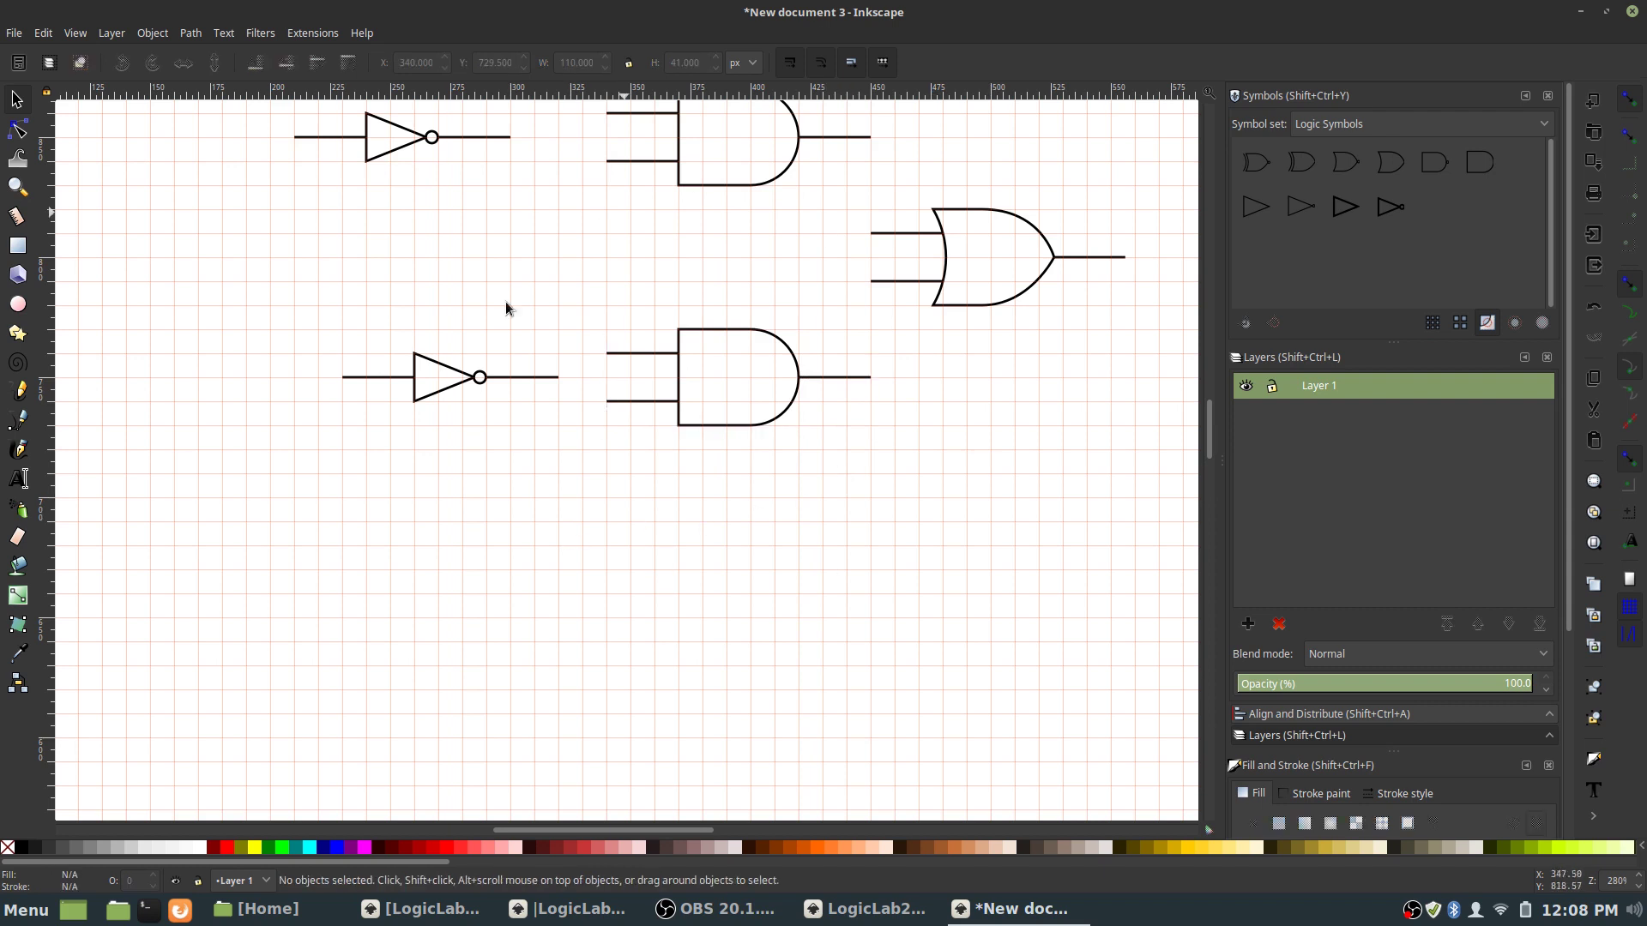
- Add text labels A and B at the NOT gate inputs and Q at the OR output
{"action": "left_click", "coordinate": [19, 478]}
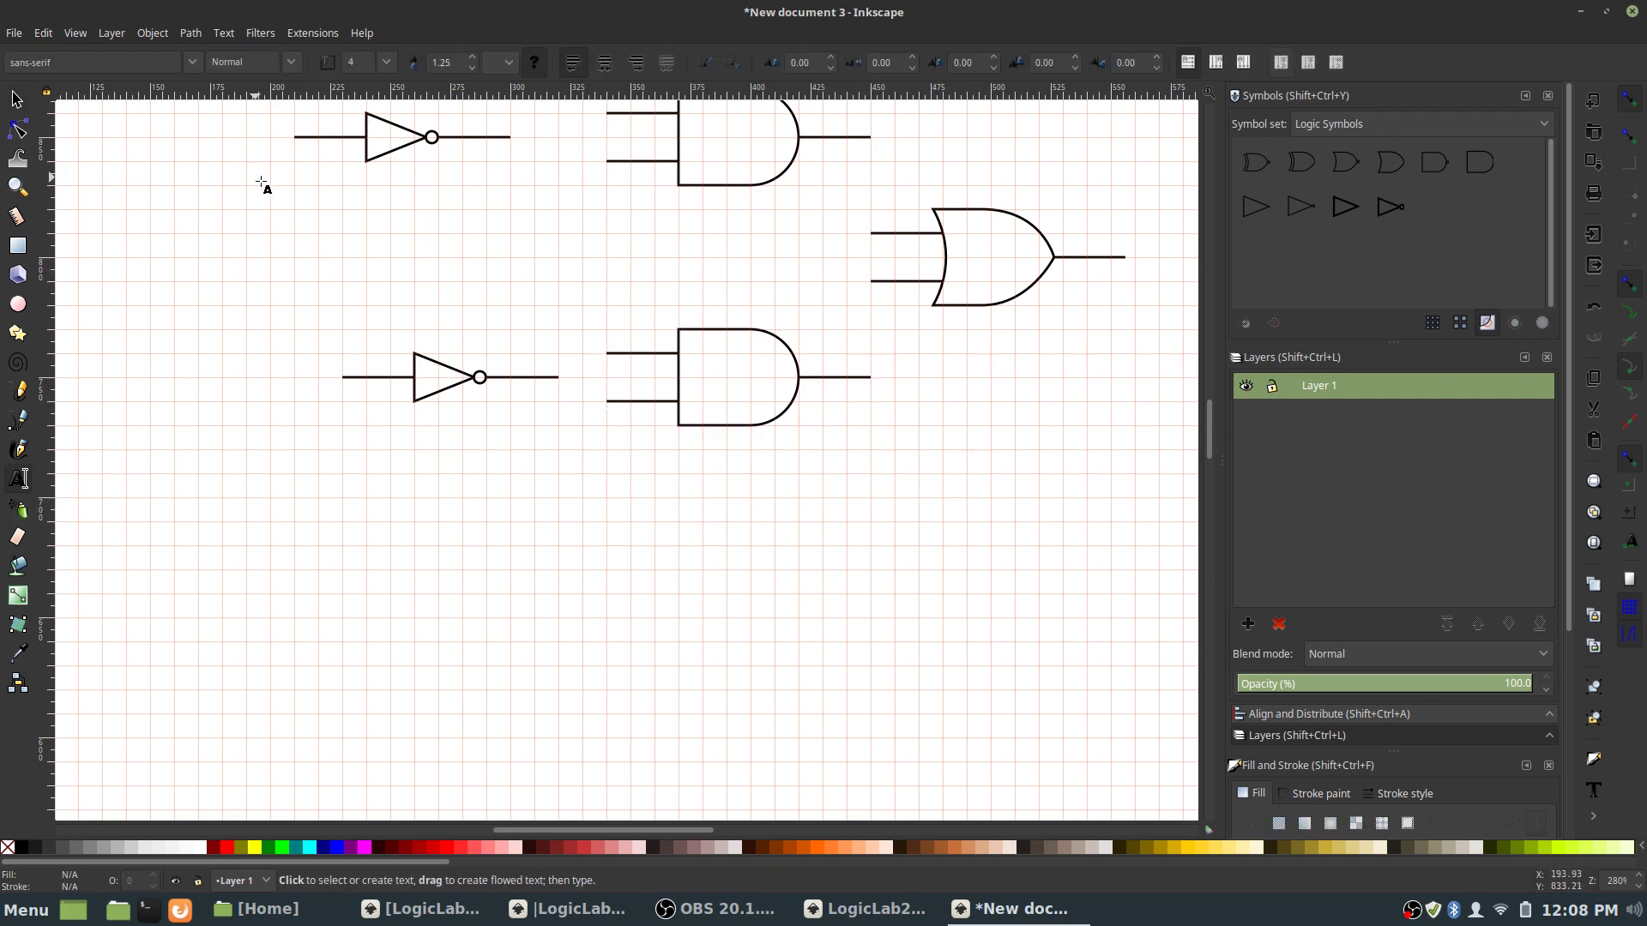
{"action": "left_click", "coordinate": [218, 150]}
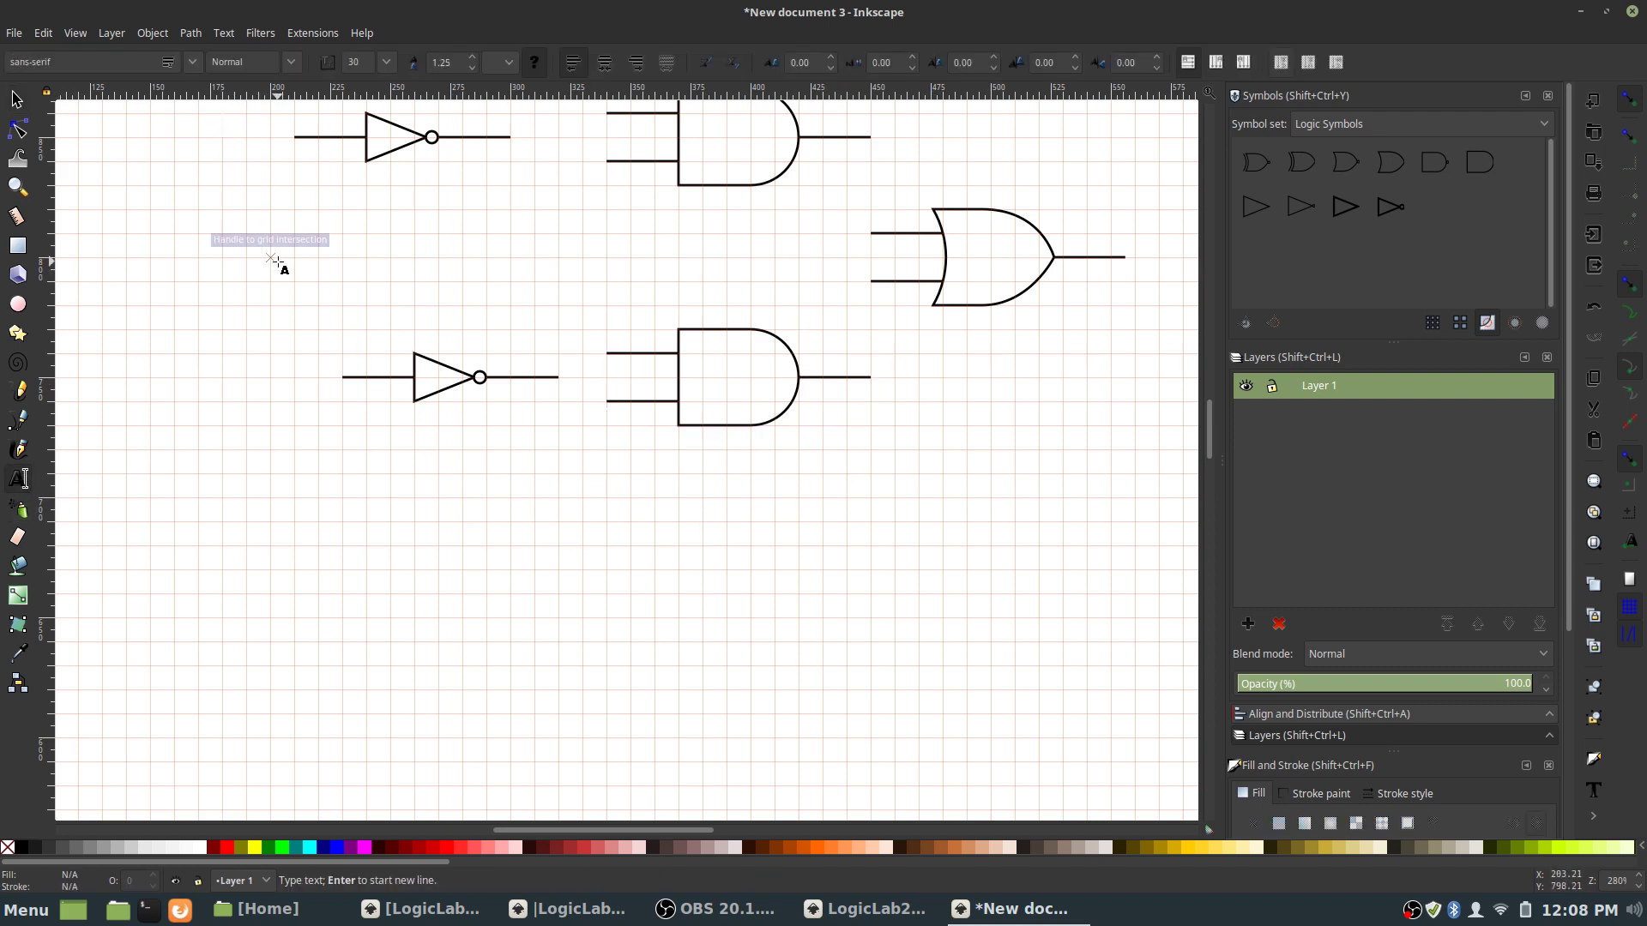
{"action": "type", "text": "A"}
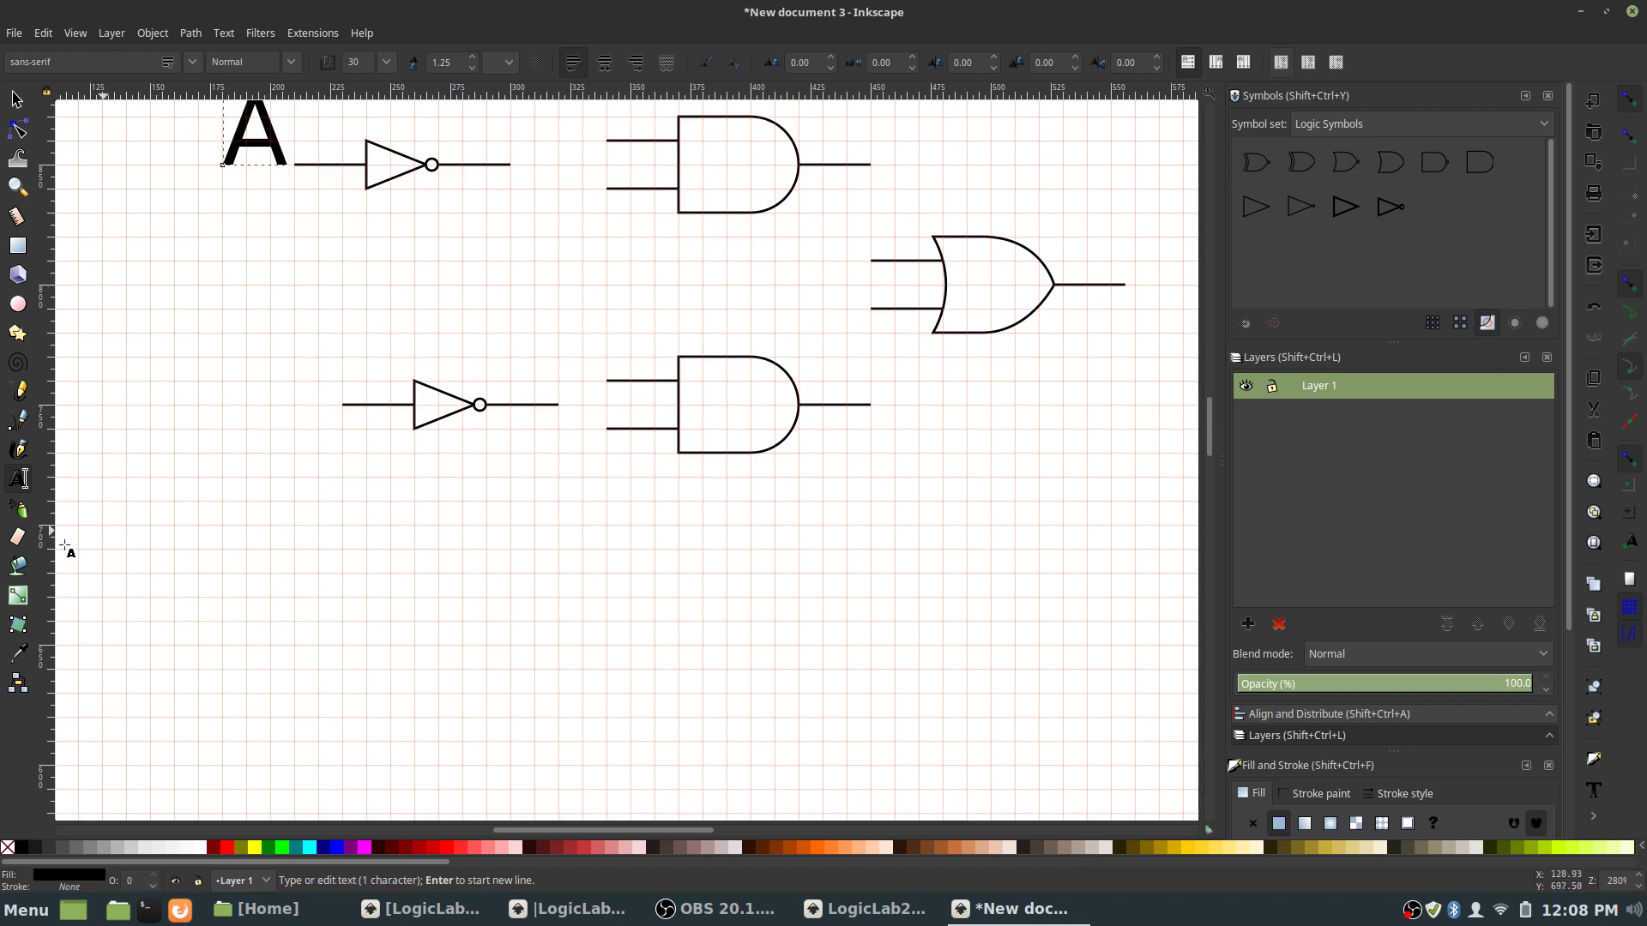
{"action": "left_click", "coordinate": [272, 407]}
{"action": "type", "text": "B"}
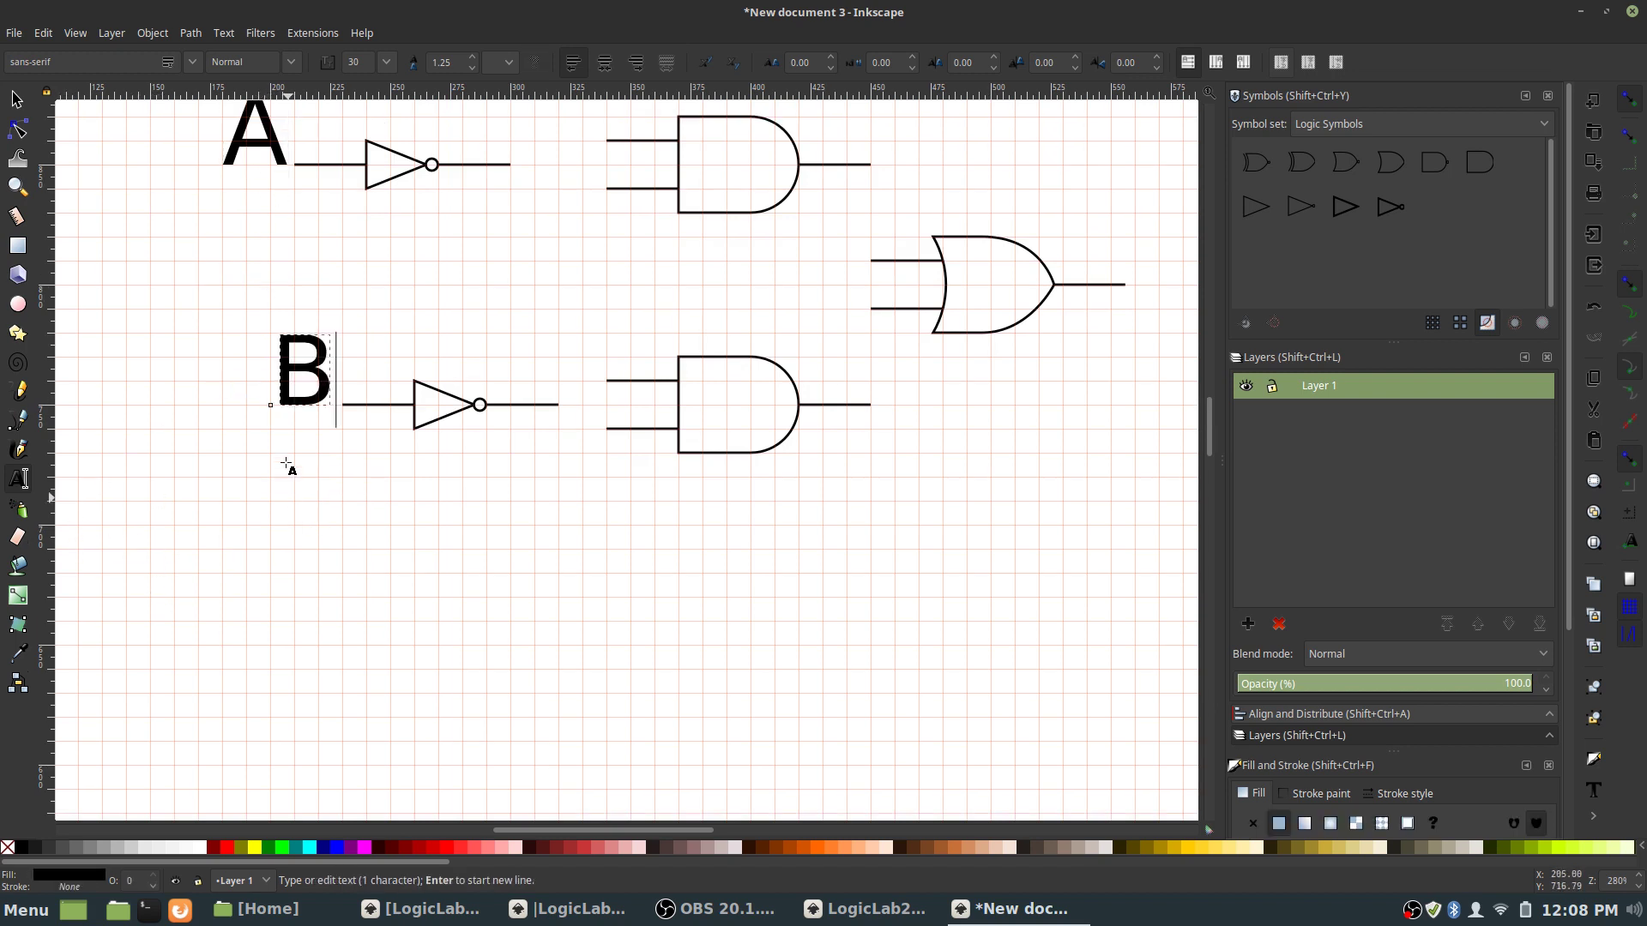
{"action": "left_click", "coordinate": [1164, 292]}
{"action": "type", "text": "Q"}
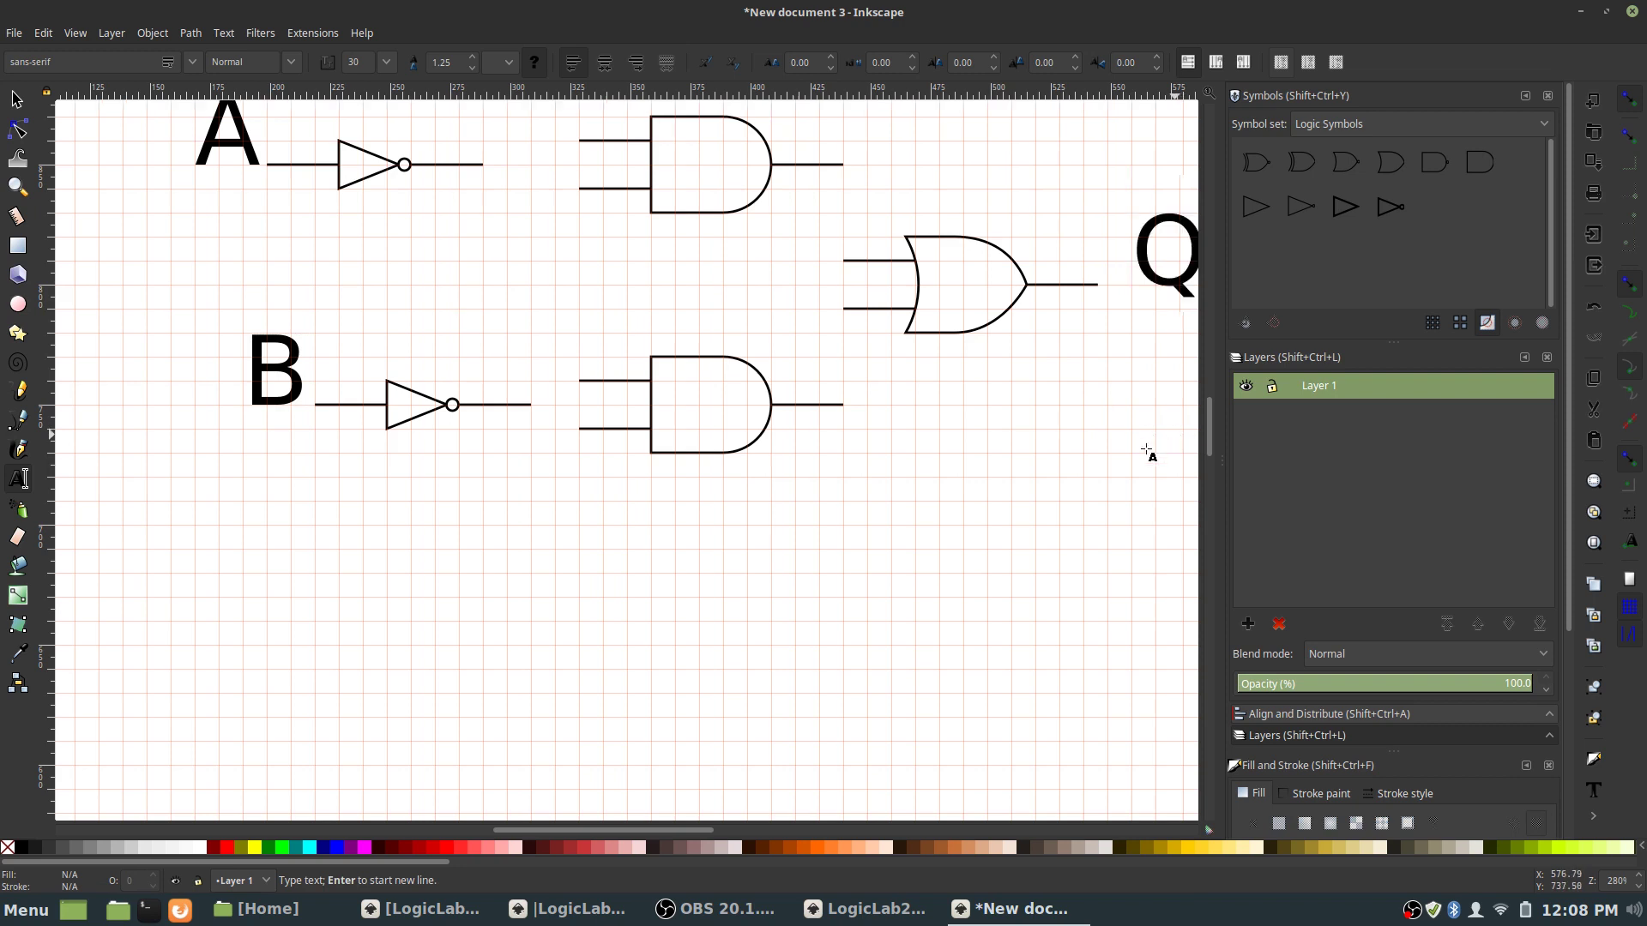
{"action": "left_click", "coordinate": [16, 100]}
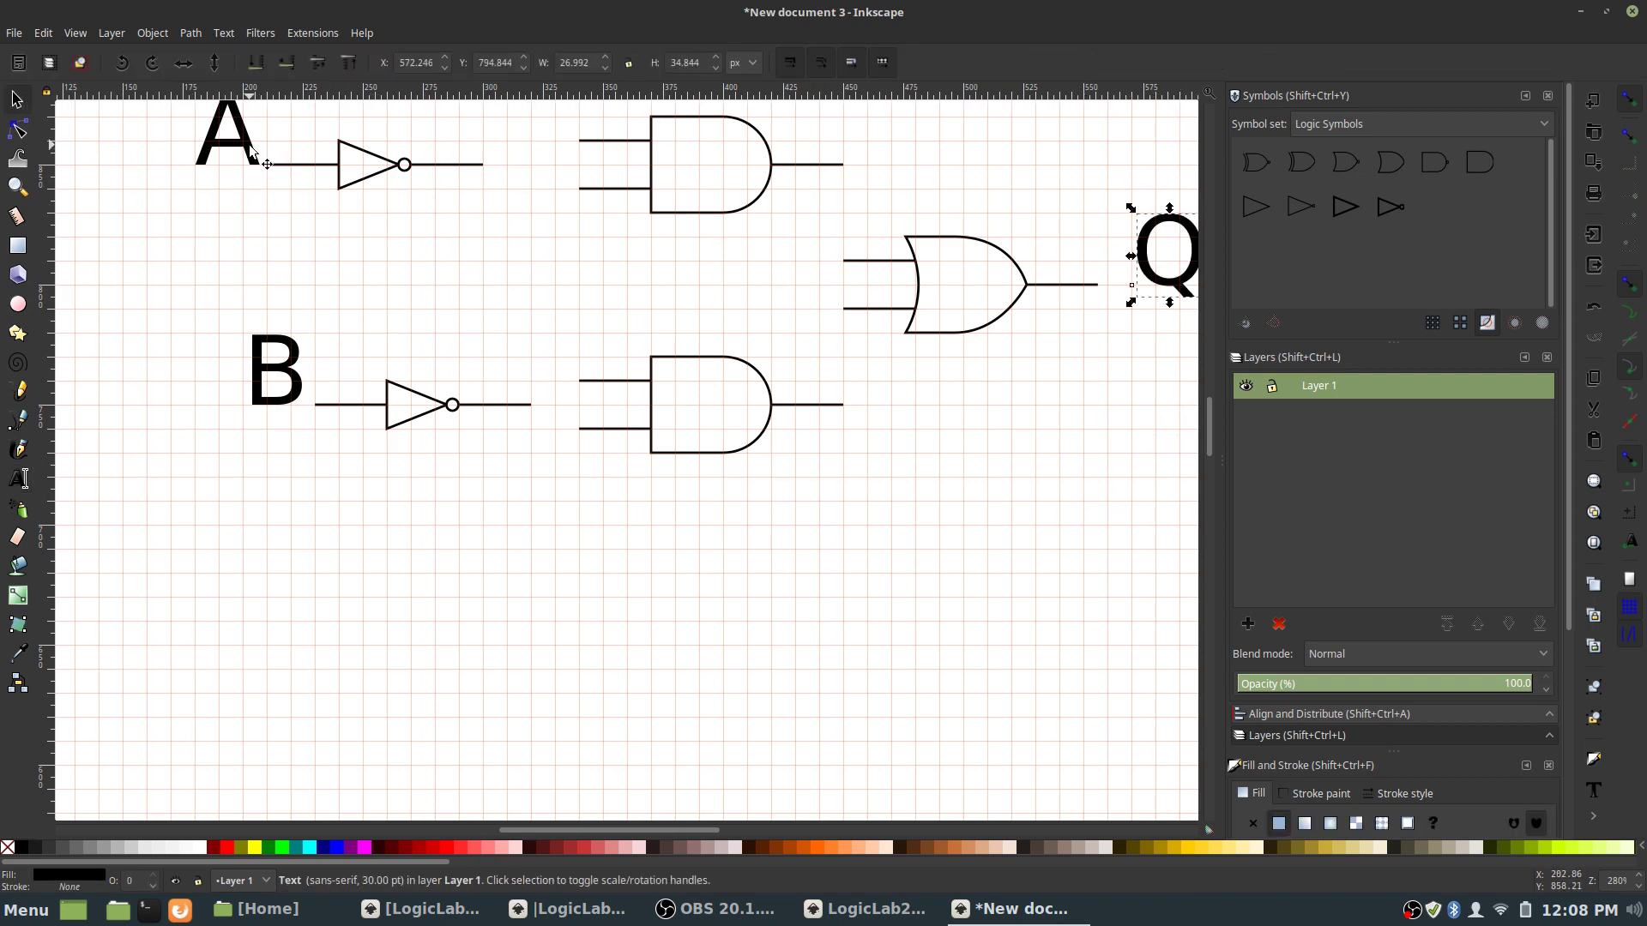
- With width and height locked, resize the Q and A labels to 15 px tall
{"action": "left_click", "coordinate": [629, 62]}
{"action": "left_click_drag", "start_coordinate": [698, 69], "coordinate": [647, 59]}
{"action": "type", "text": "15"}
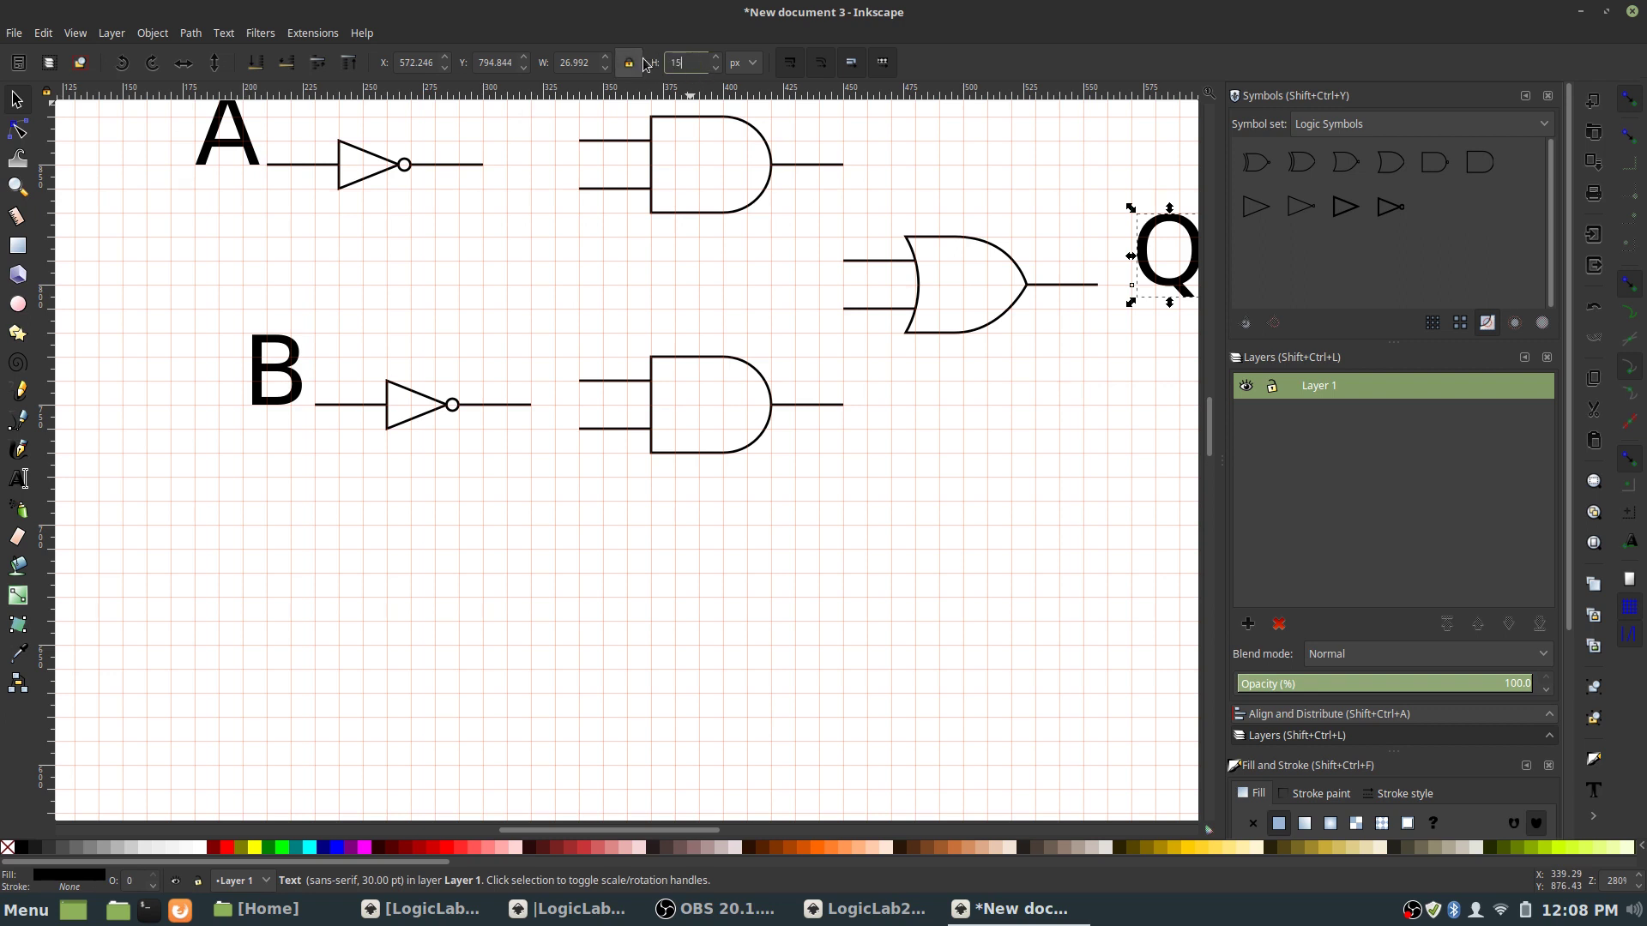
{"action": "key", "text": "Return"}
{"action": "left_click", "coordinate": [255, 152]}
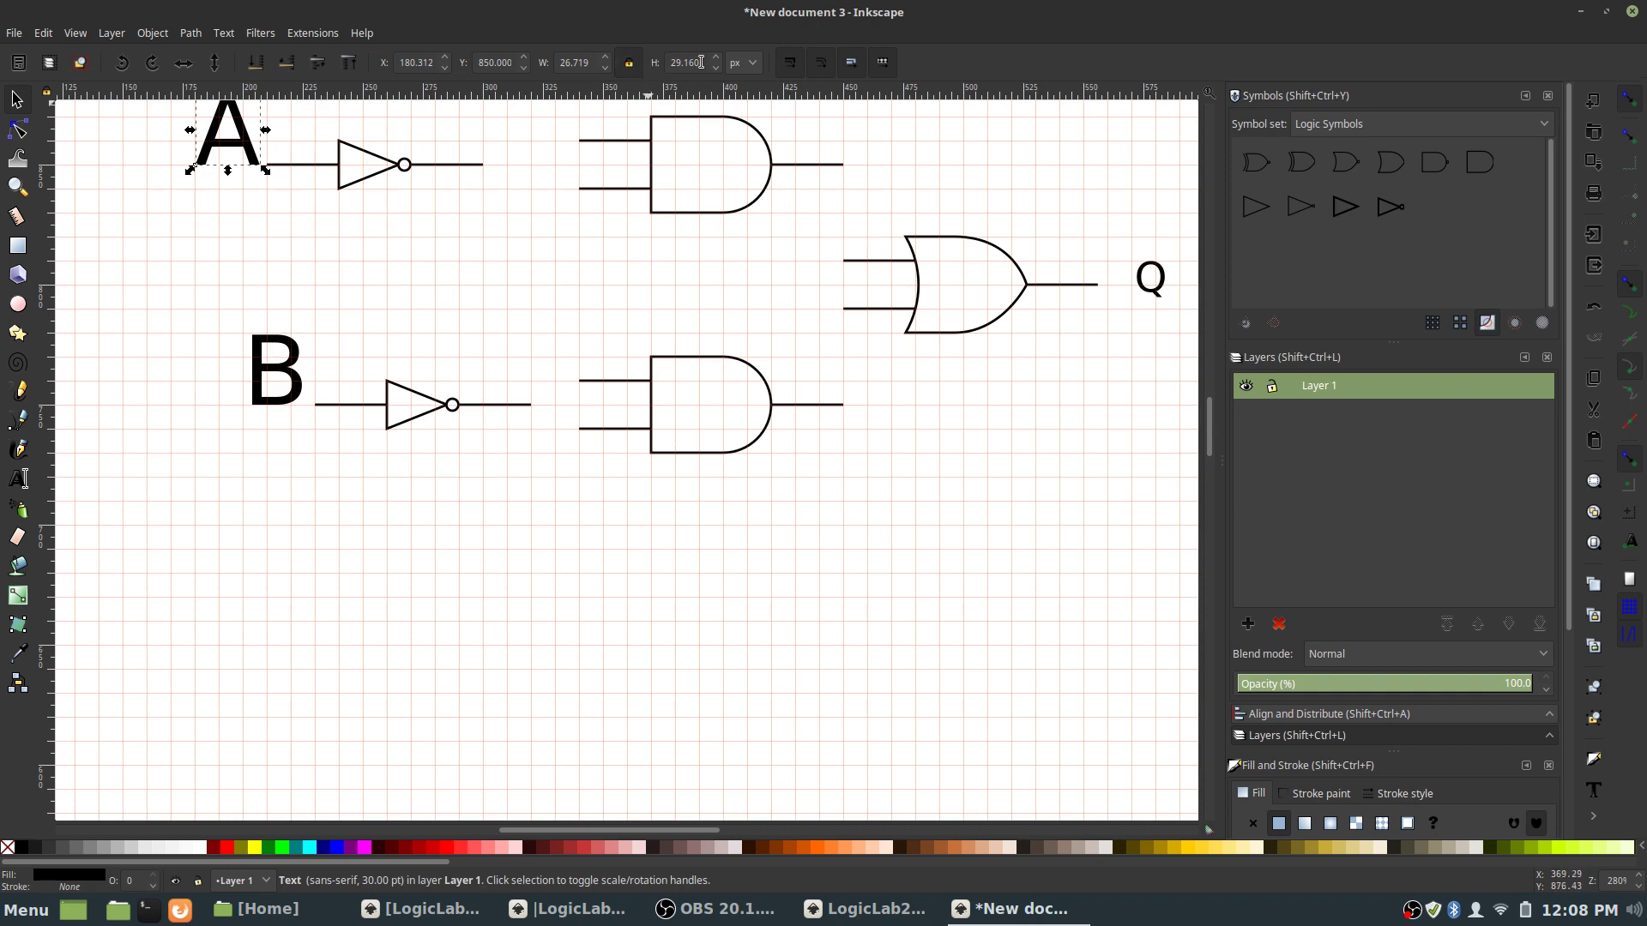
{"action": "left_click_drag", "start_coordinate": [699, 64], "coordinate": [624, 60]}
{"action": "type", "text": "15"}
{"action": "key", "text": "Return"}
- Resize the B label to 15 px tall and nudge A slightly toward its gate
{"action": "left_click", "coordinate": [274, 386]}
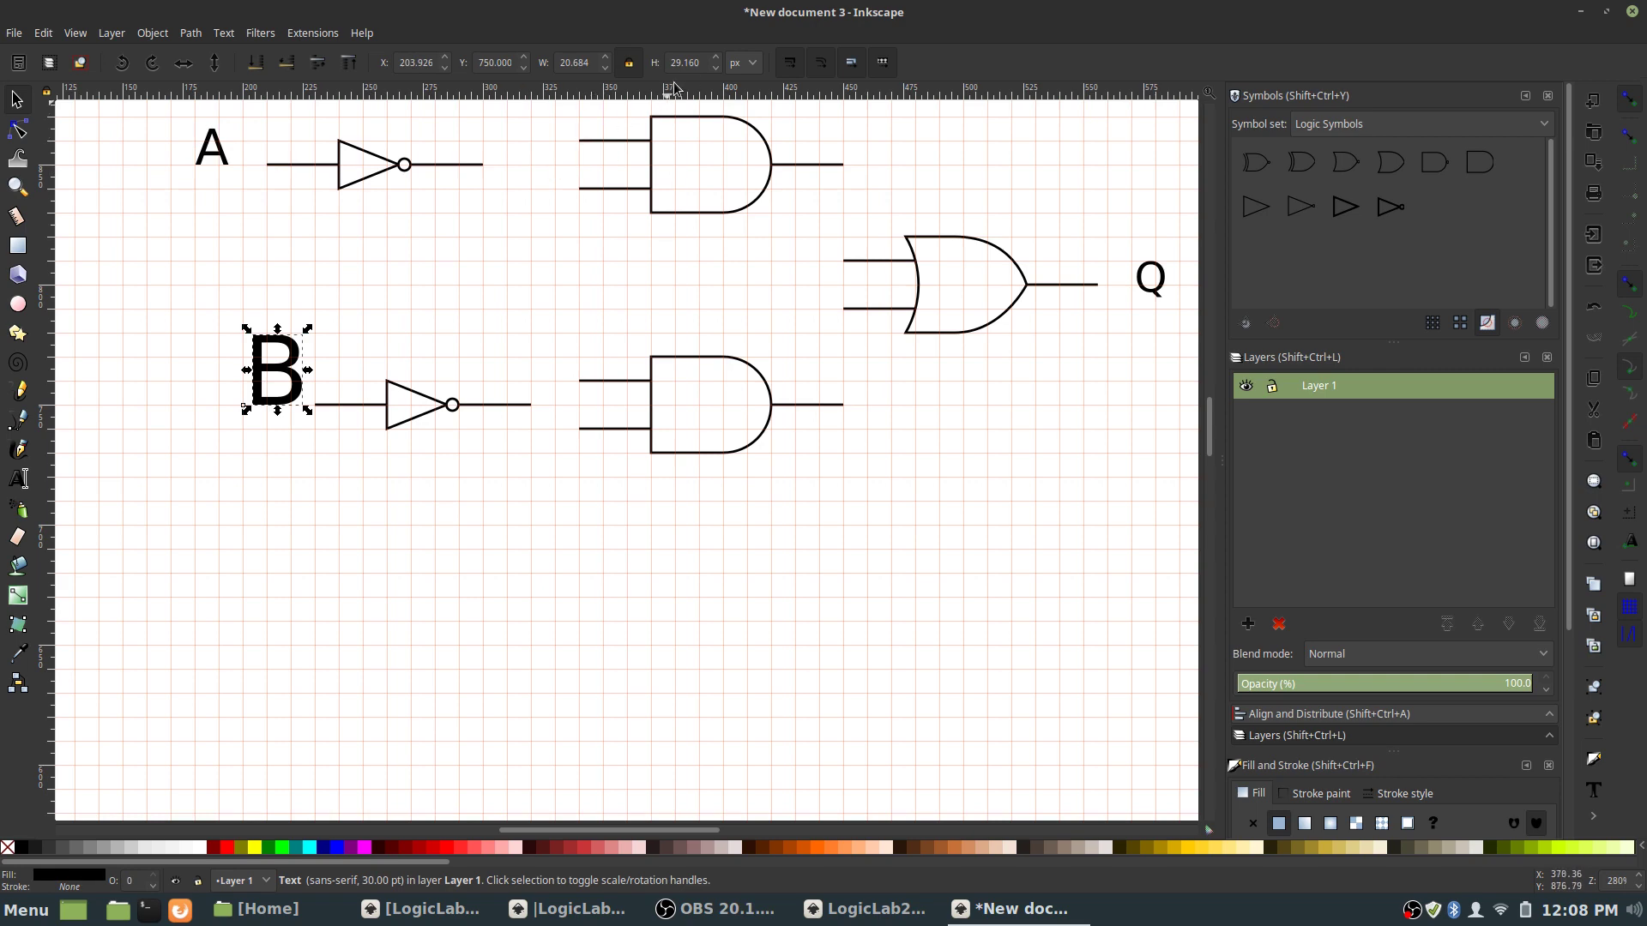
{"action": "left_click_drag", "start_coordinate": [658, 66], "coordinate": [618, 61]}
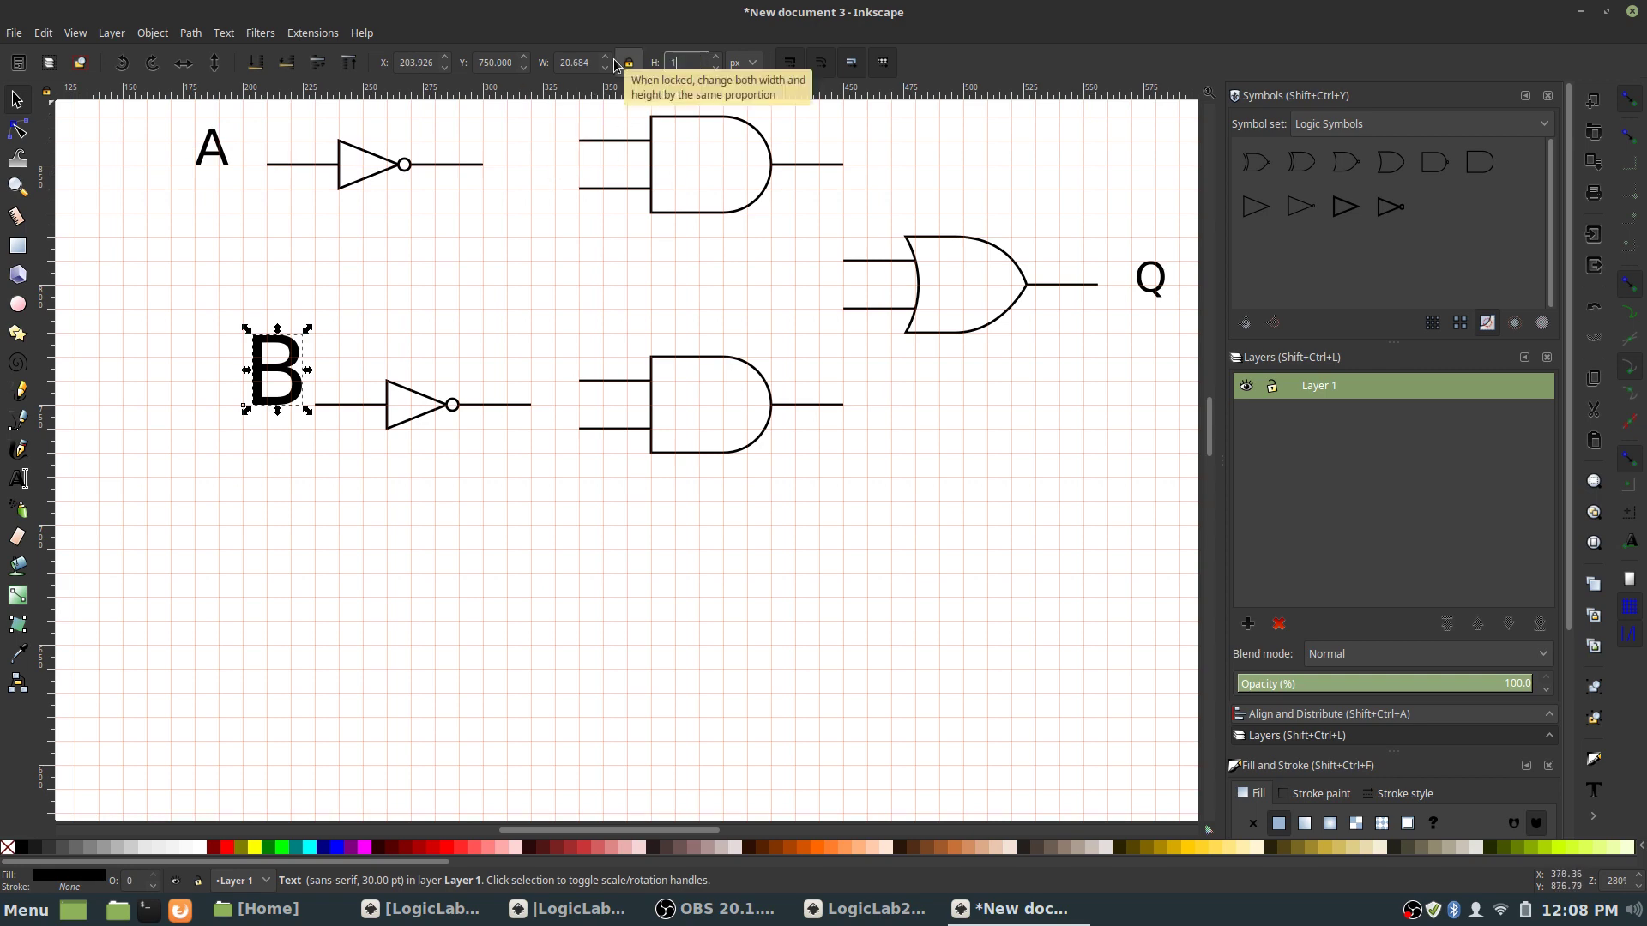
{"action": "type", "text": "15"}
{"action": "key", "text": "Return"}
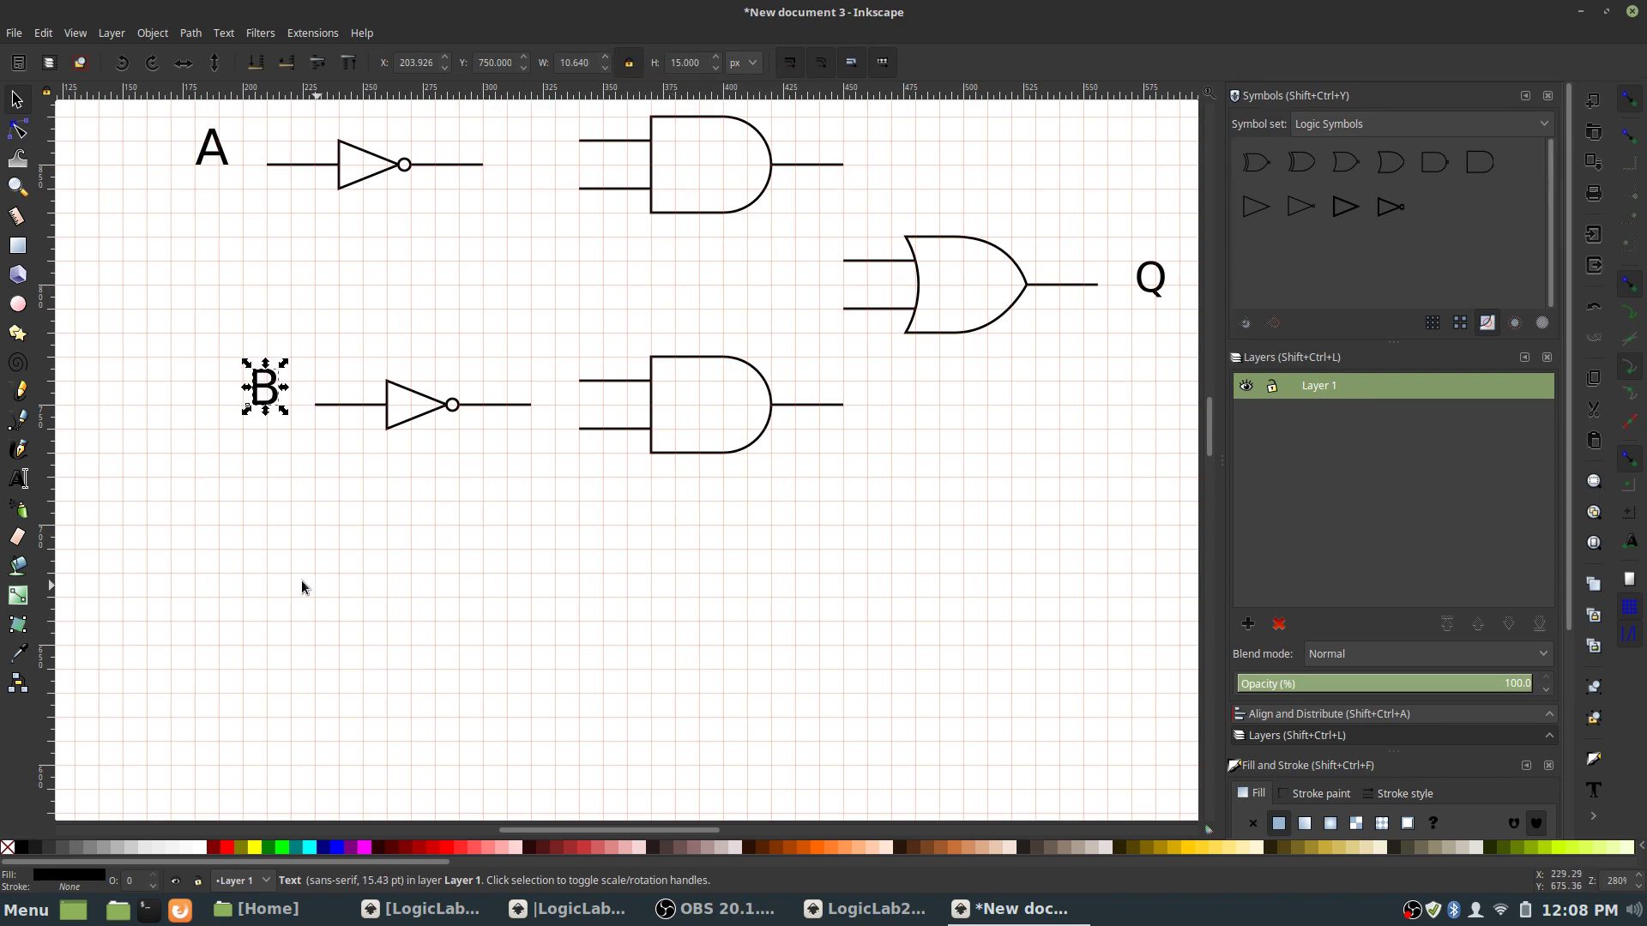
{"action": "left_click", "coordinate": [369, 592]}
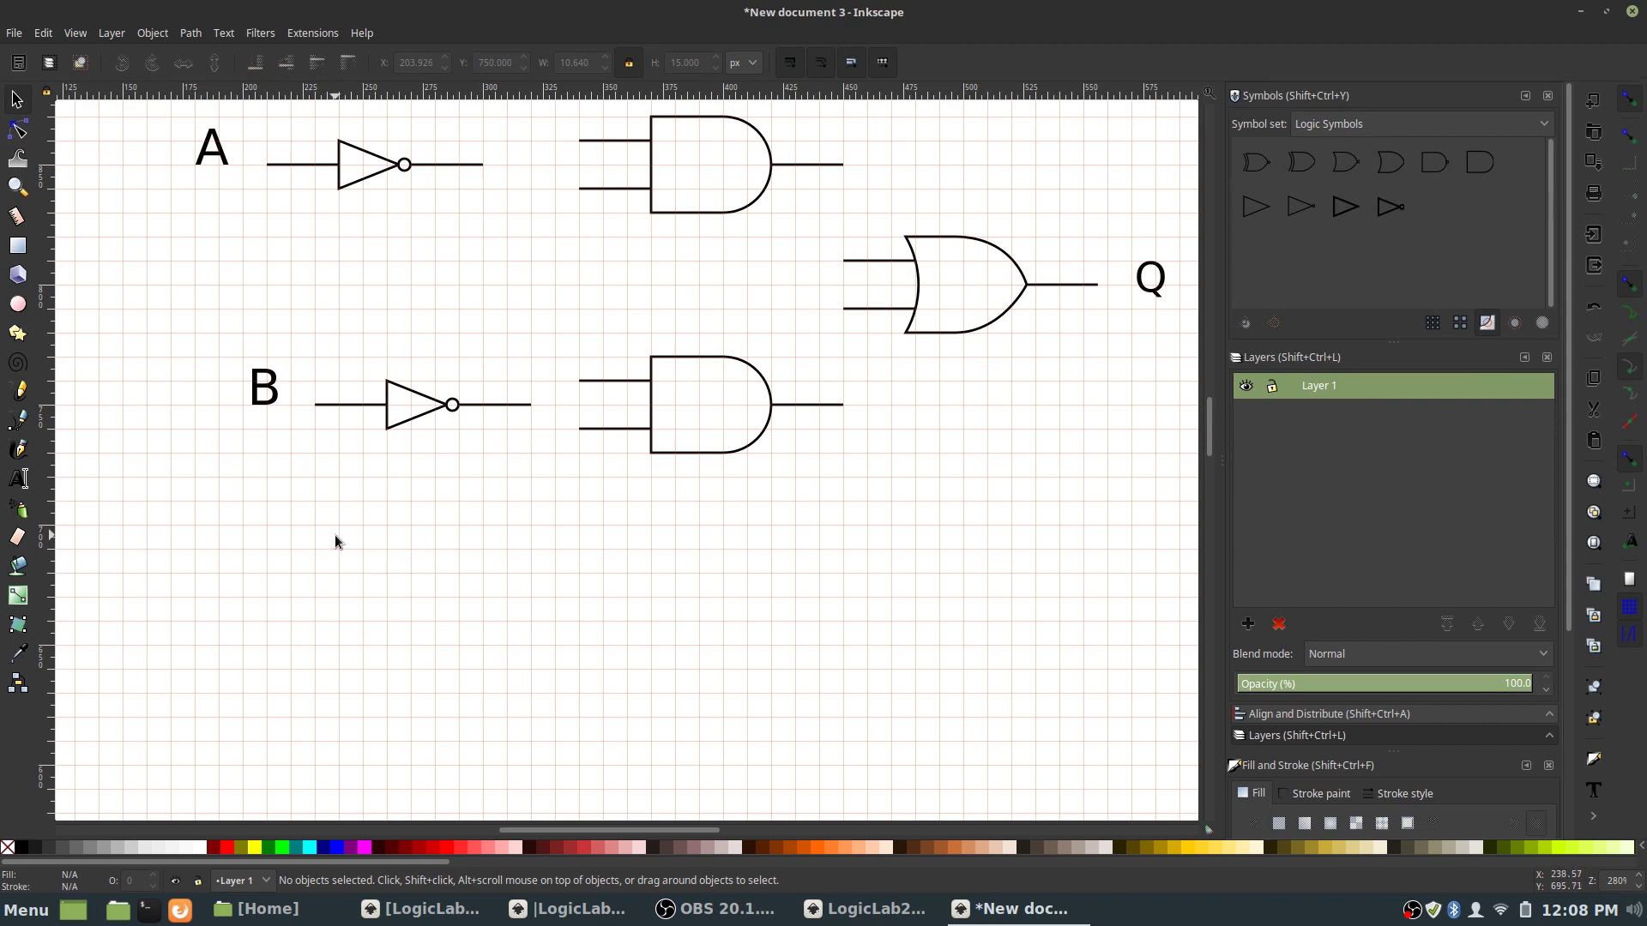
{"action": "mouse_move", "coordinate": [208, 153]}
{"action": "left_mouse_down"}
{"action": "mouse_move", "coordinate": [206, 193]}
{"action": "mouse_move", "coordinate": [243, 171]}
{"action": "mouse_move", "coordinate": [224, 167]}
{"action": "left_mouse_up"}
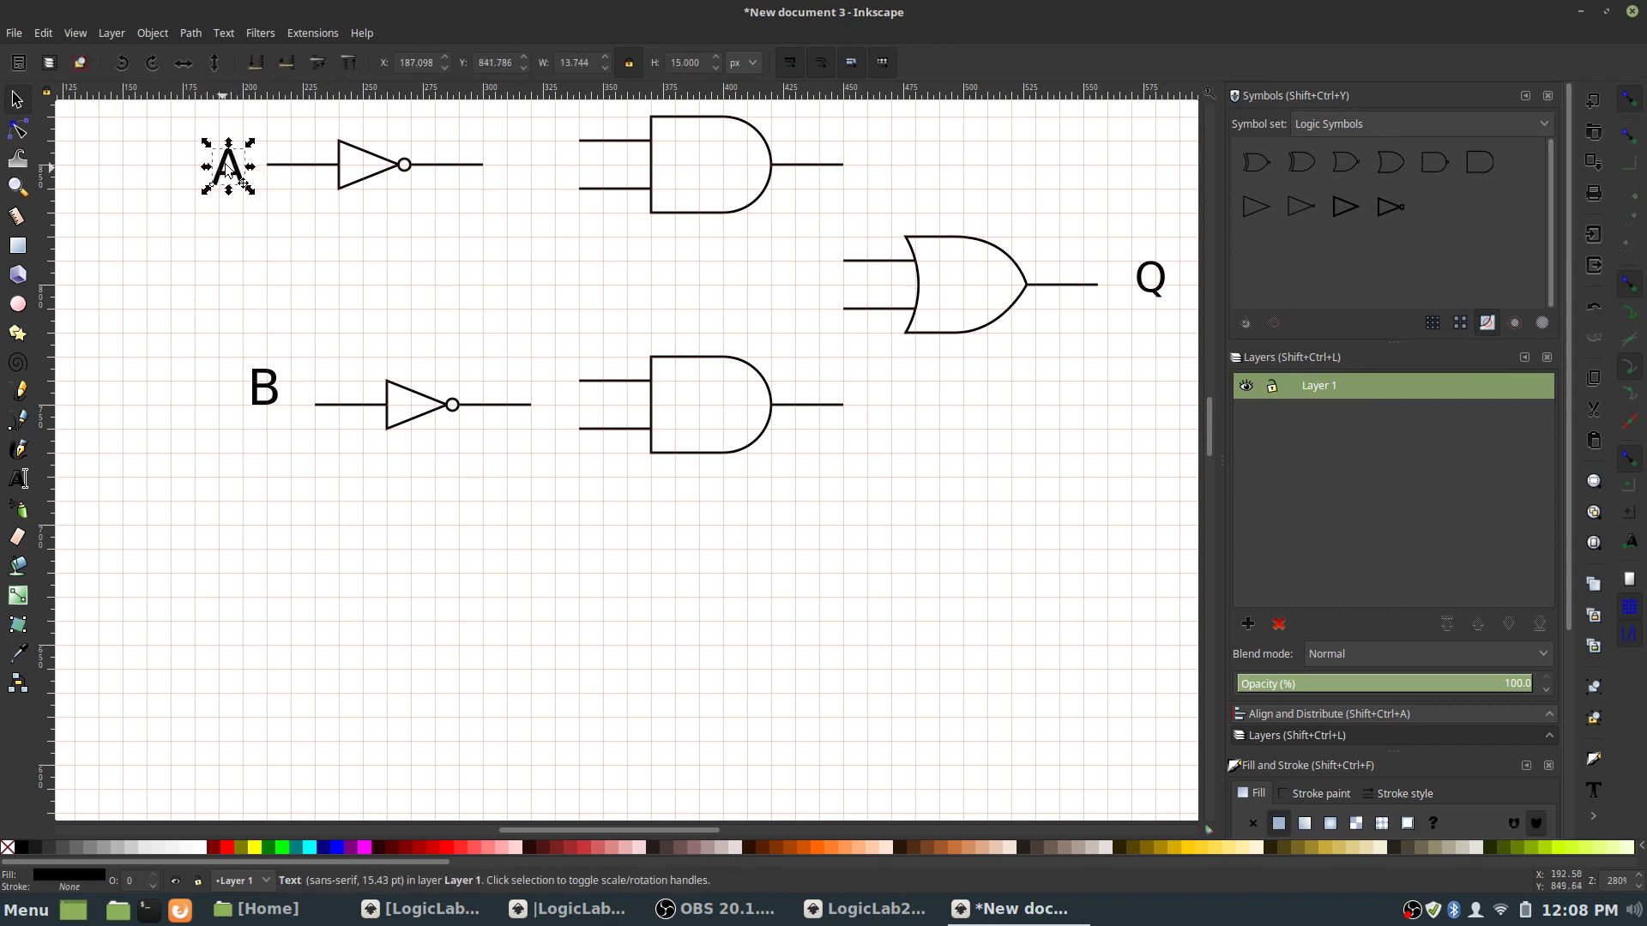
- Centre the A label vertically on the upper NOT gate using Align and Distribute
{"action": "left_click", "coordinate": [363, 187], "text": "shift"}
{"action": "left_click", "coordinate": [1312, 717]}
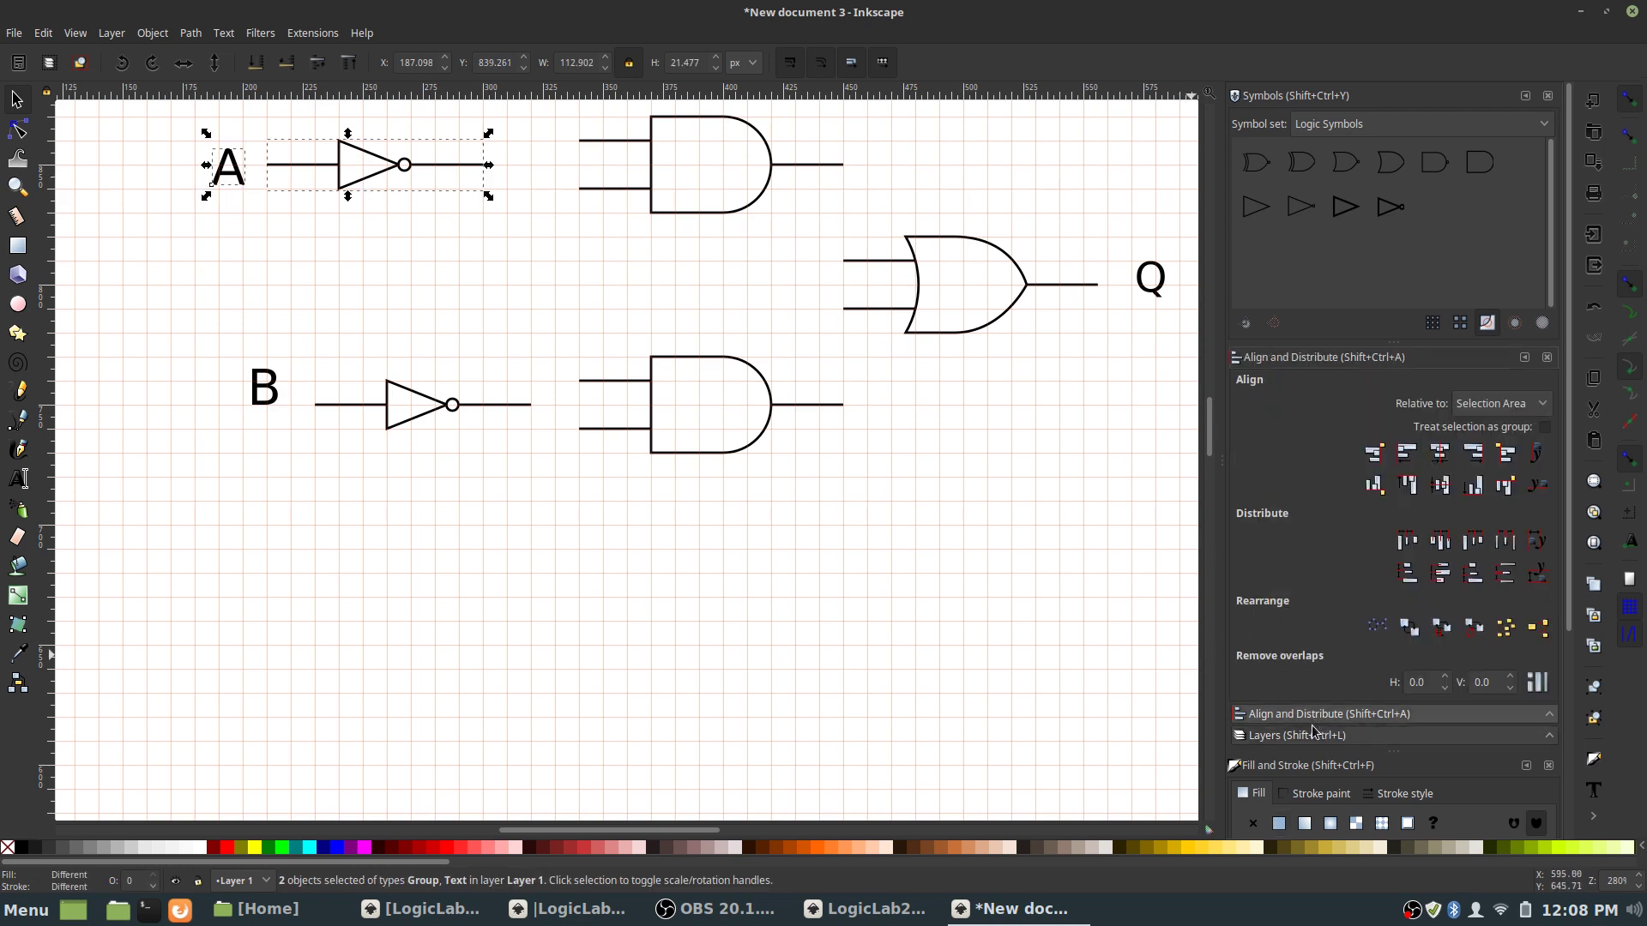
{"action": "left_click", "coordinate": [1442, 487]}
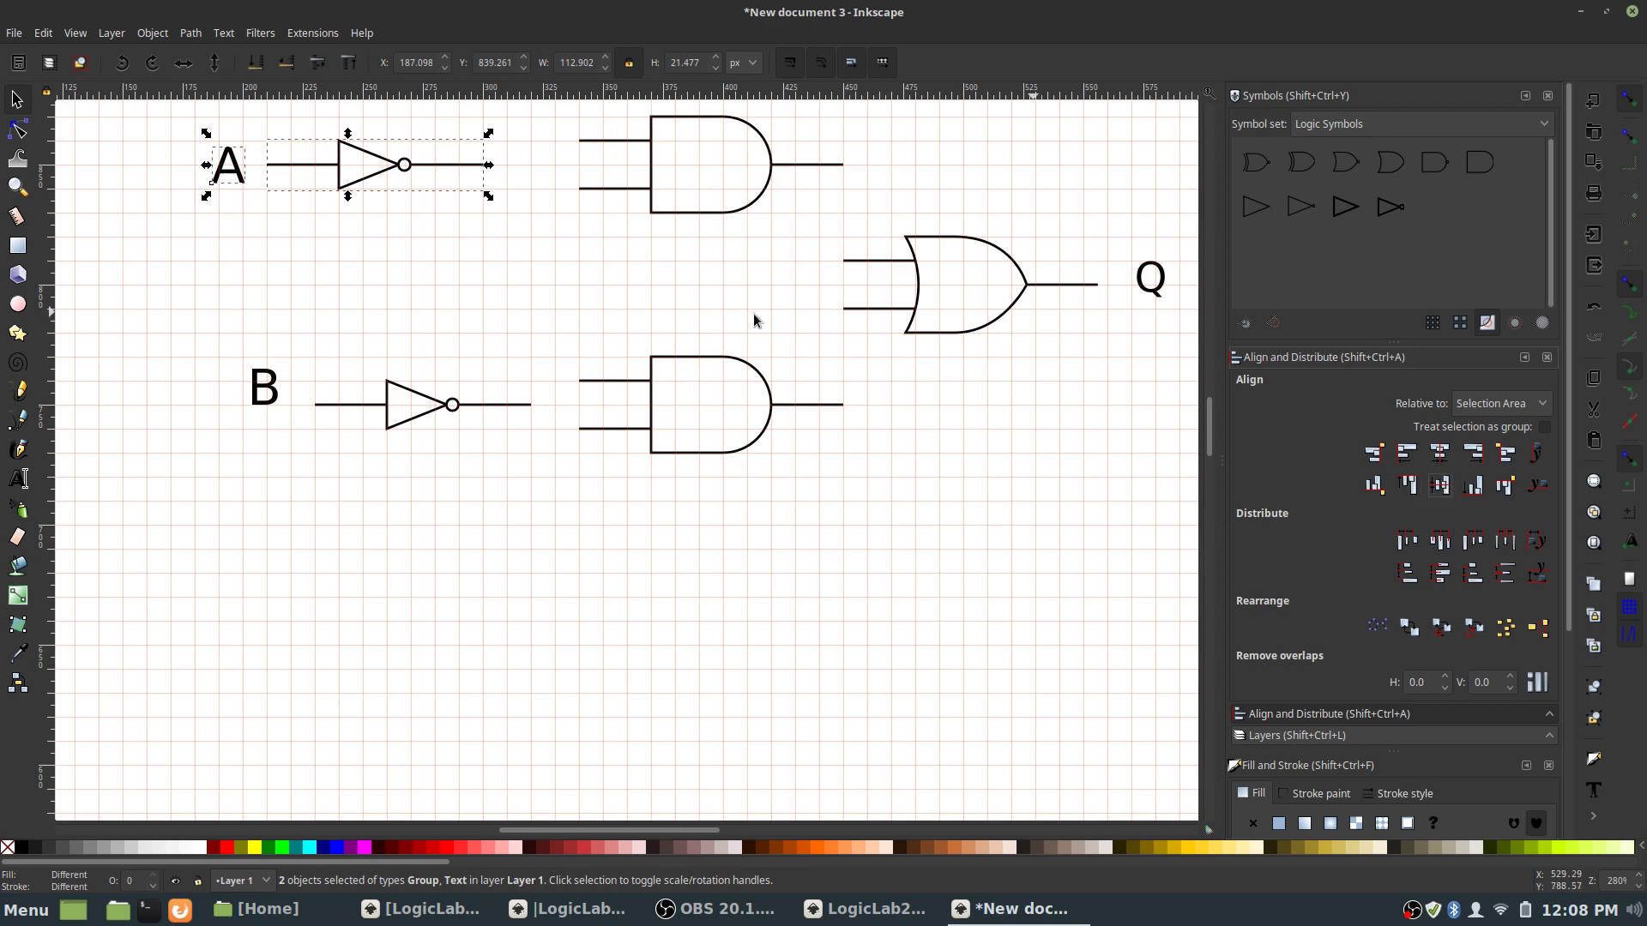
{"action": "left_click", "coordinate": [296, 313]}
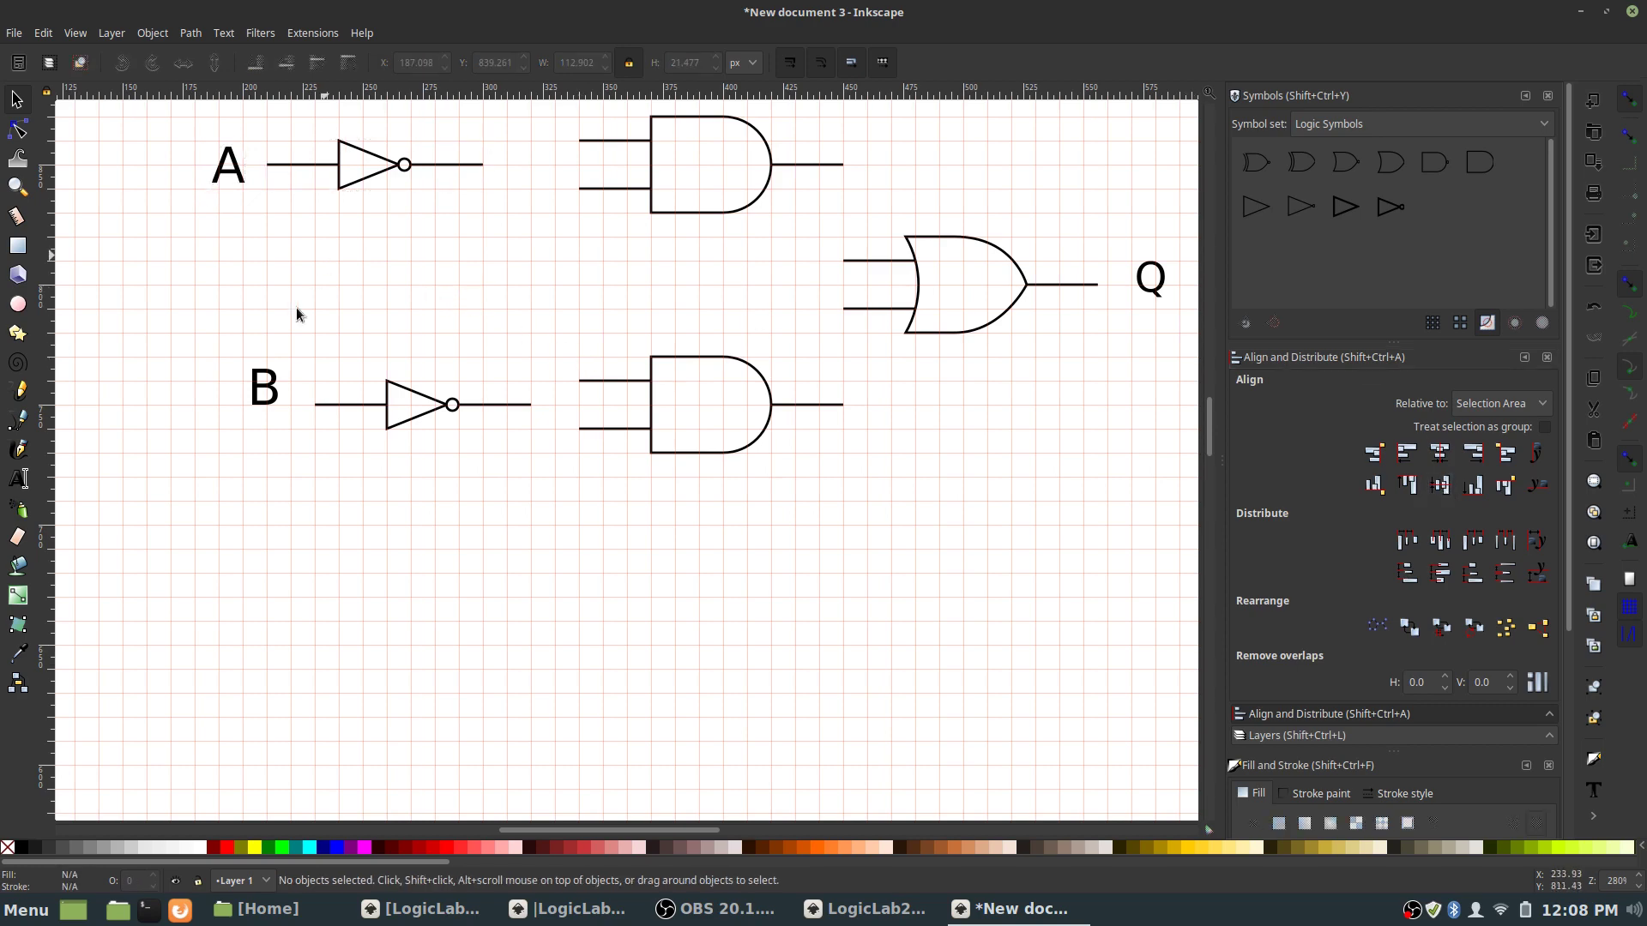
- Drag the B label and lower NOT gate into place directly under A and the upper gate
{"action": "left_click", "coordinate": [275, 397]}
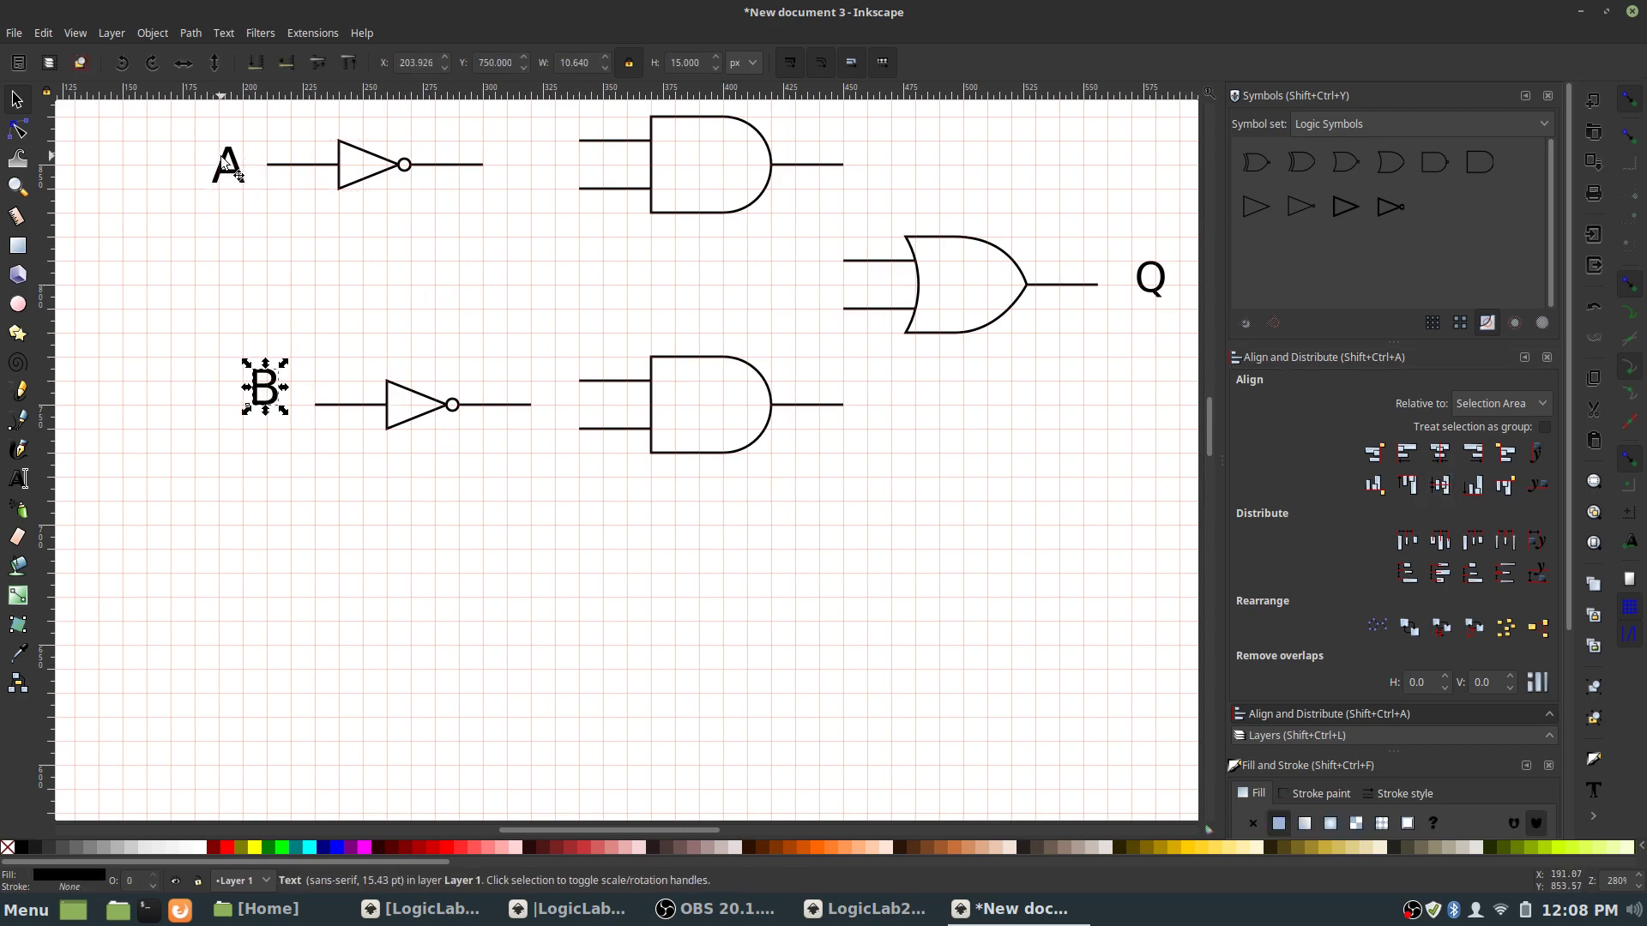
{"action": "left_click_drag", "start_coordinate": [260, 395], "coordinate": [222, 396]}
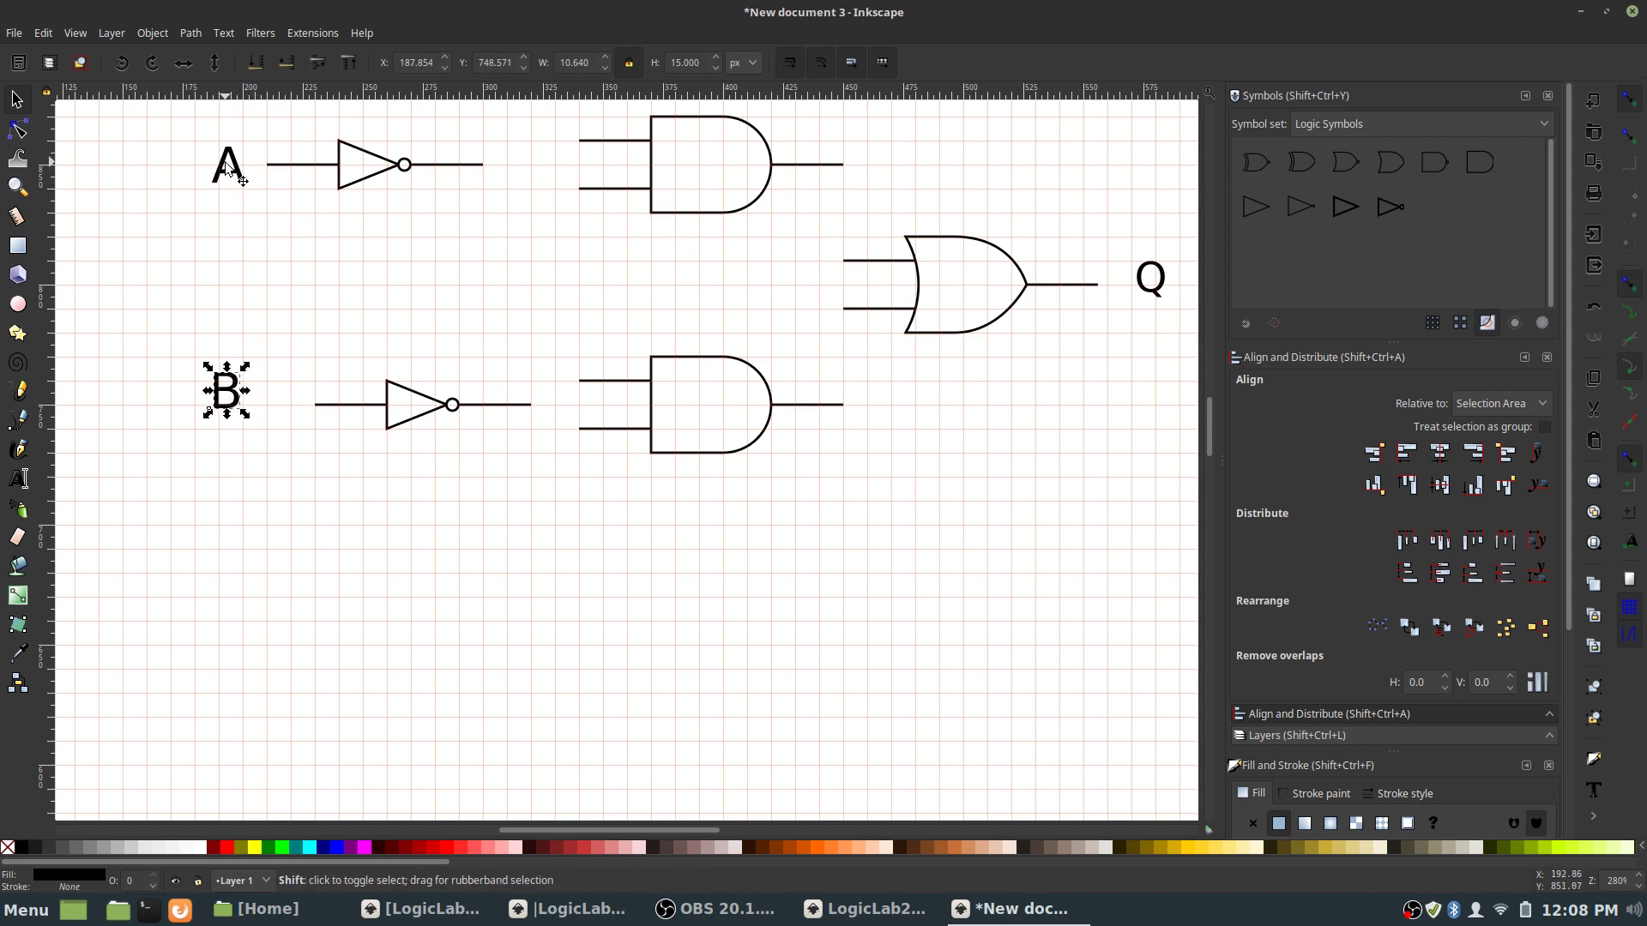
{"action": "left_click_drag", "start_coordinate": [409, 399], "coordinate": [357, 365]}
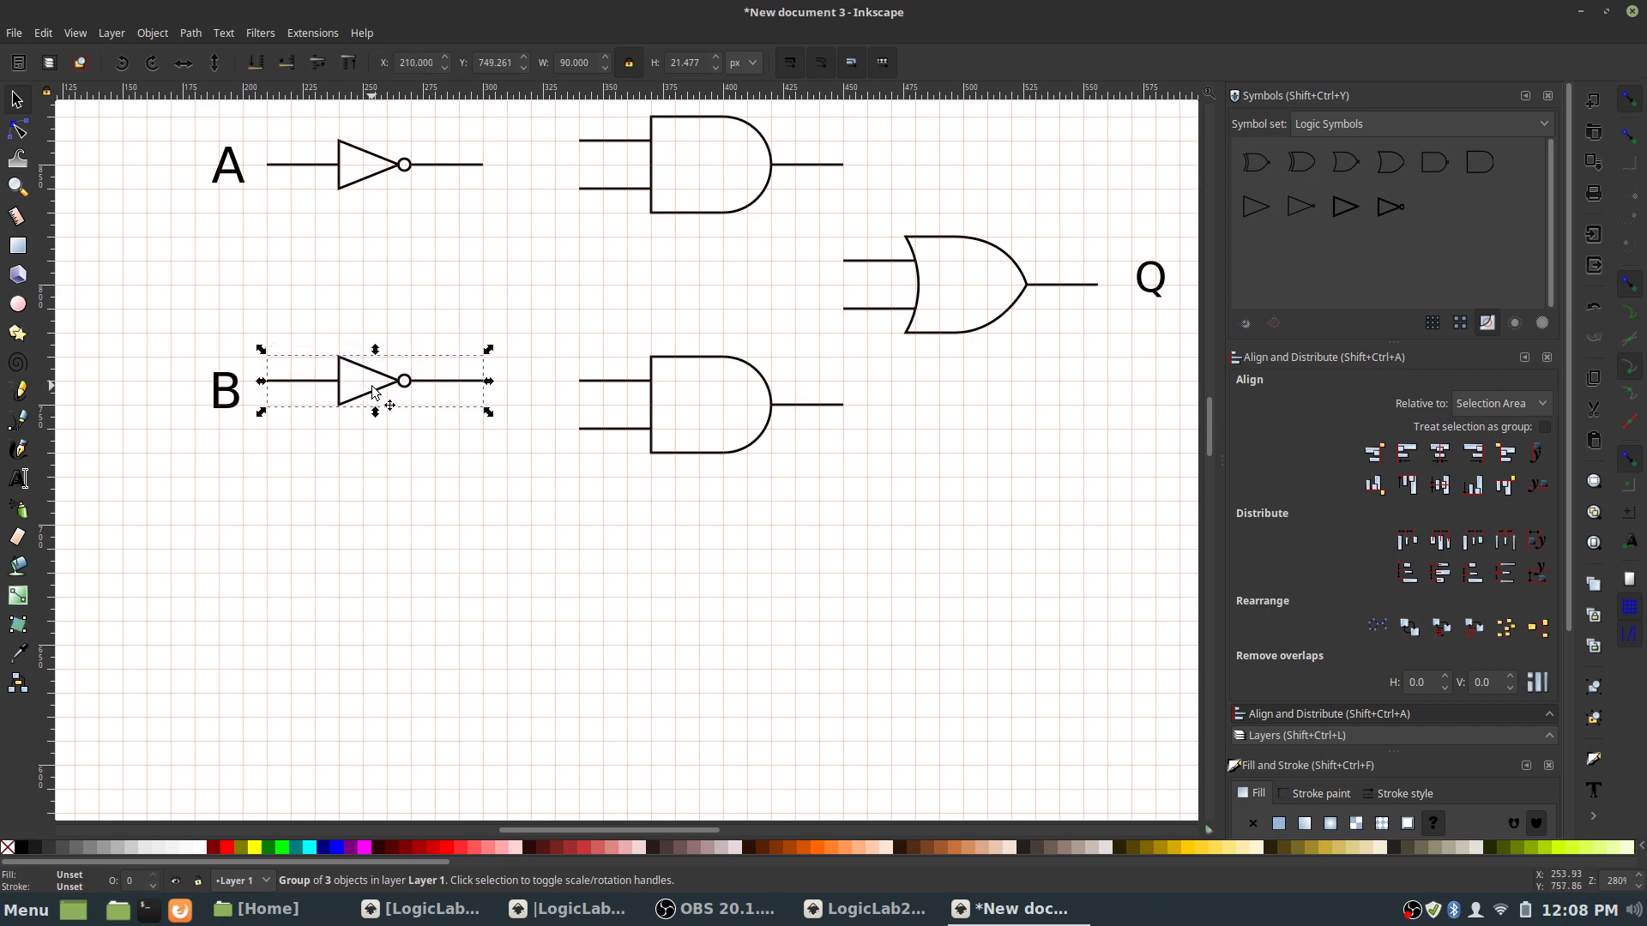
{"action": "left_click_drag", "start_coordinate": [374, 392], "coordinate": [427, 439]}
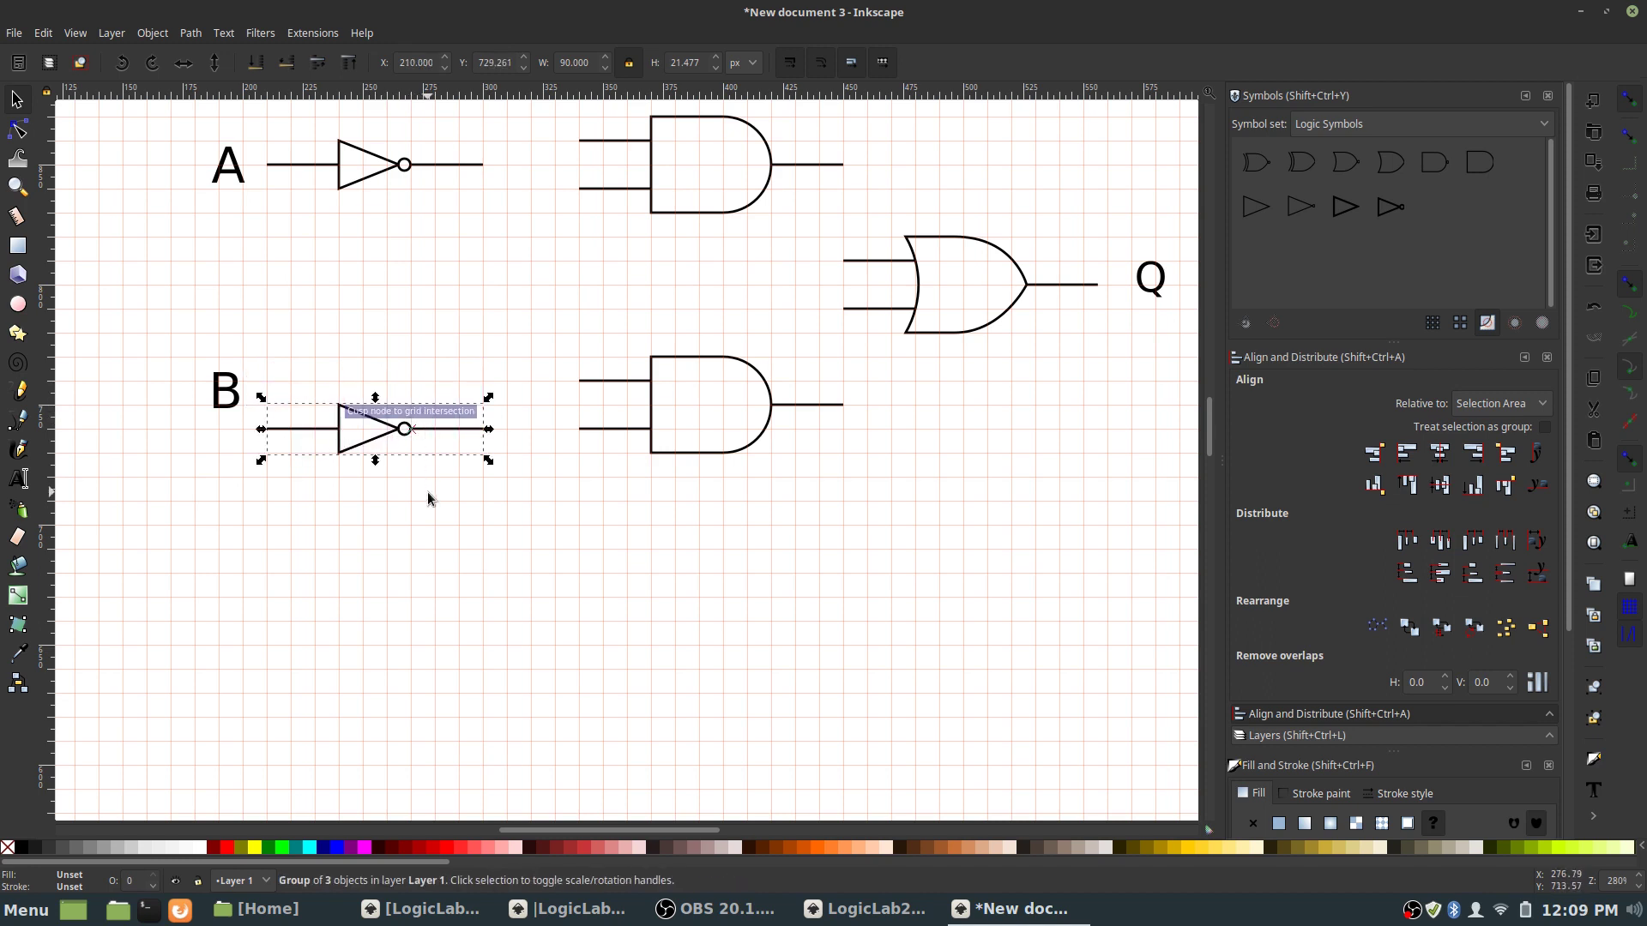
{"action": "left_click", "coordinate": [468, 481]}
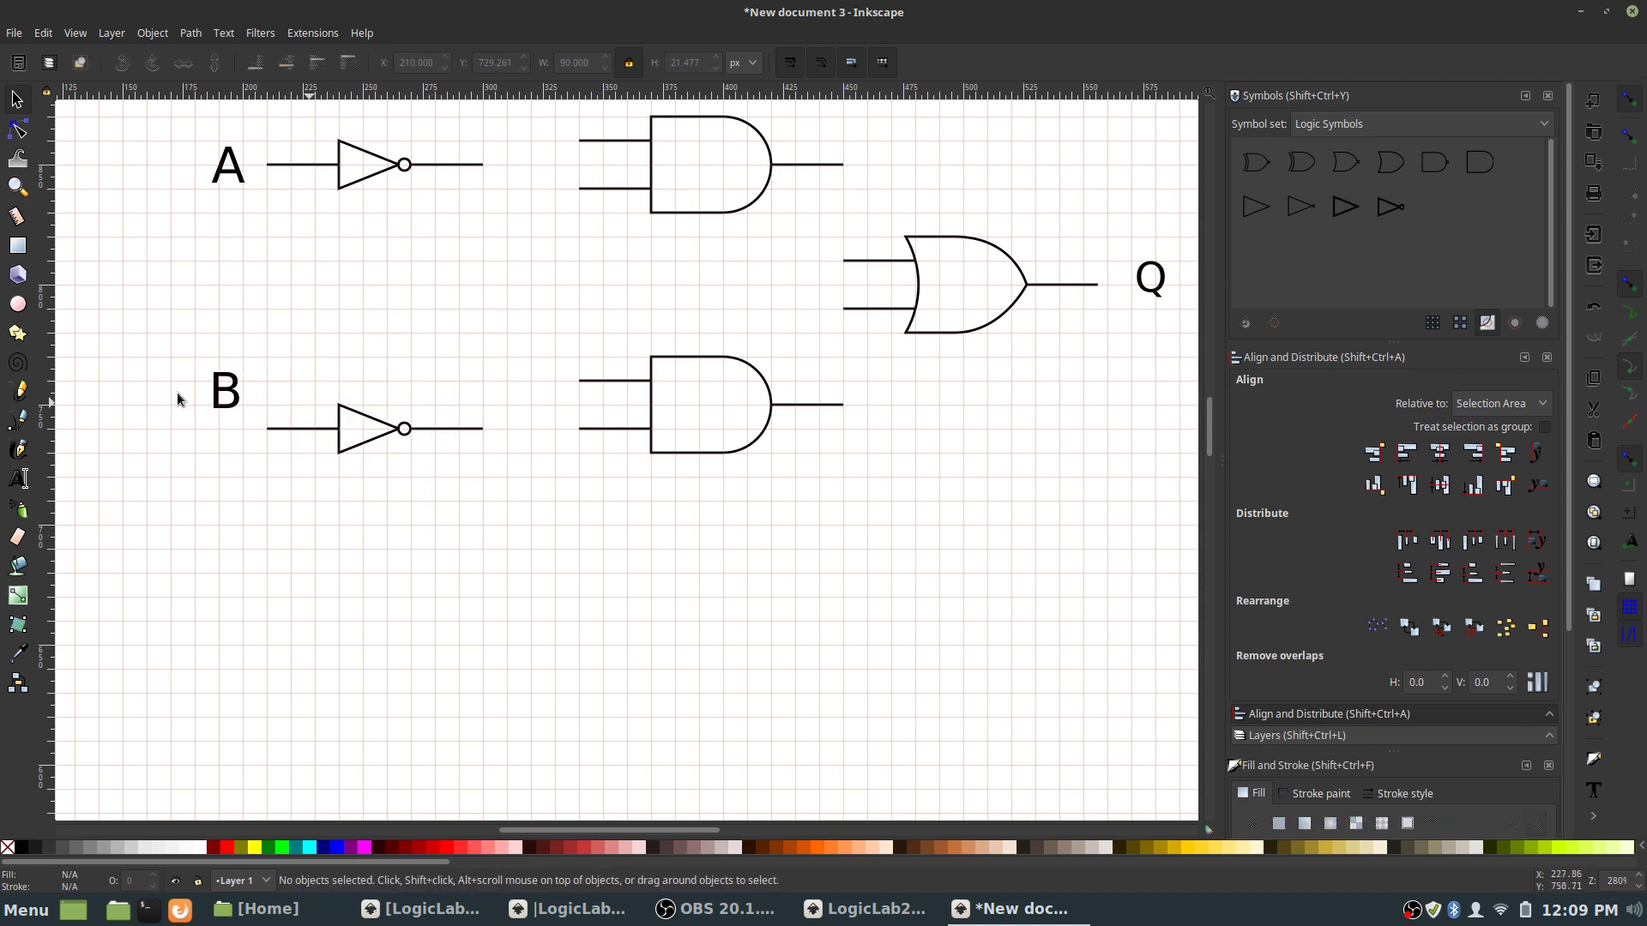
{"action": "left_click_drag", "start_coordinate": [221, 407], "coordinate": [232, 443]}
- Centre labels A and B on one vertical axis, then centre B on its NOT gate
{"action": "left_click", "coordinate": [237, 179], "text": "shift"}
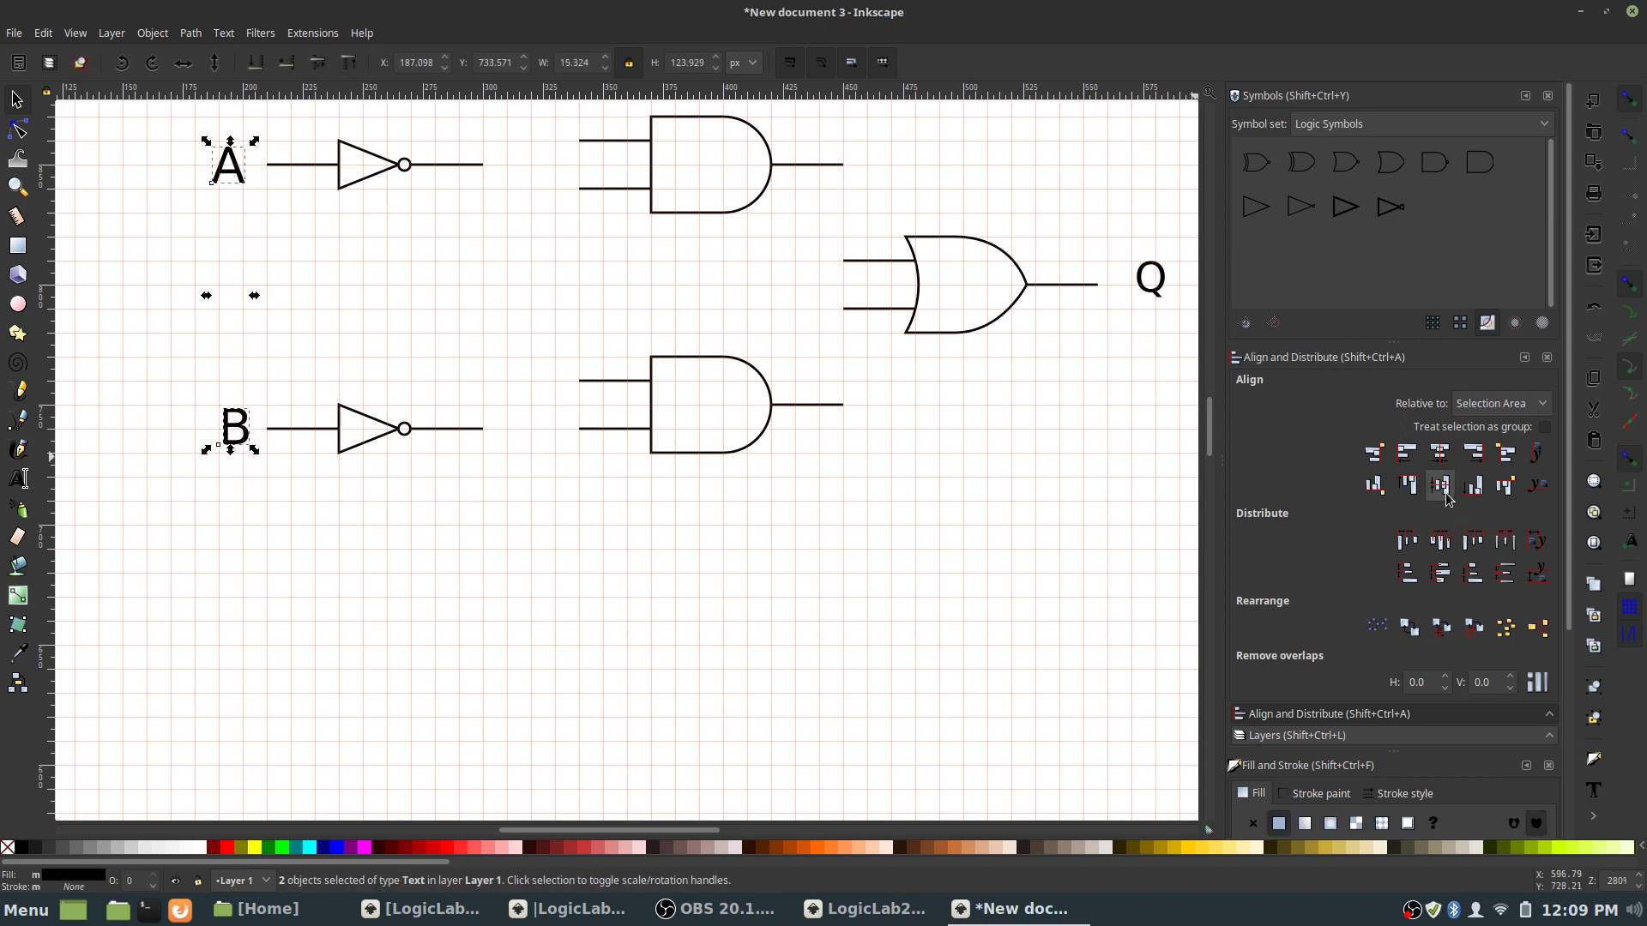
{"action": "left_click", "coordinate": [1445, 459]}
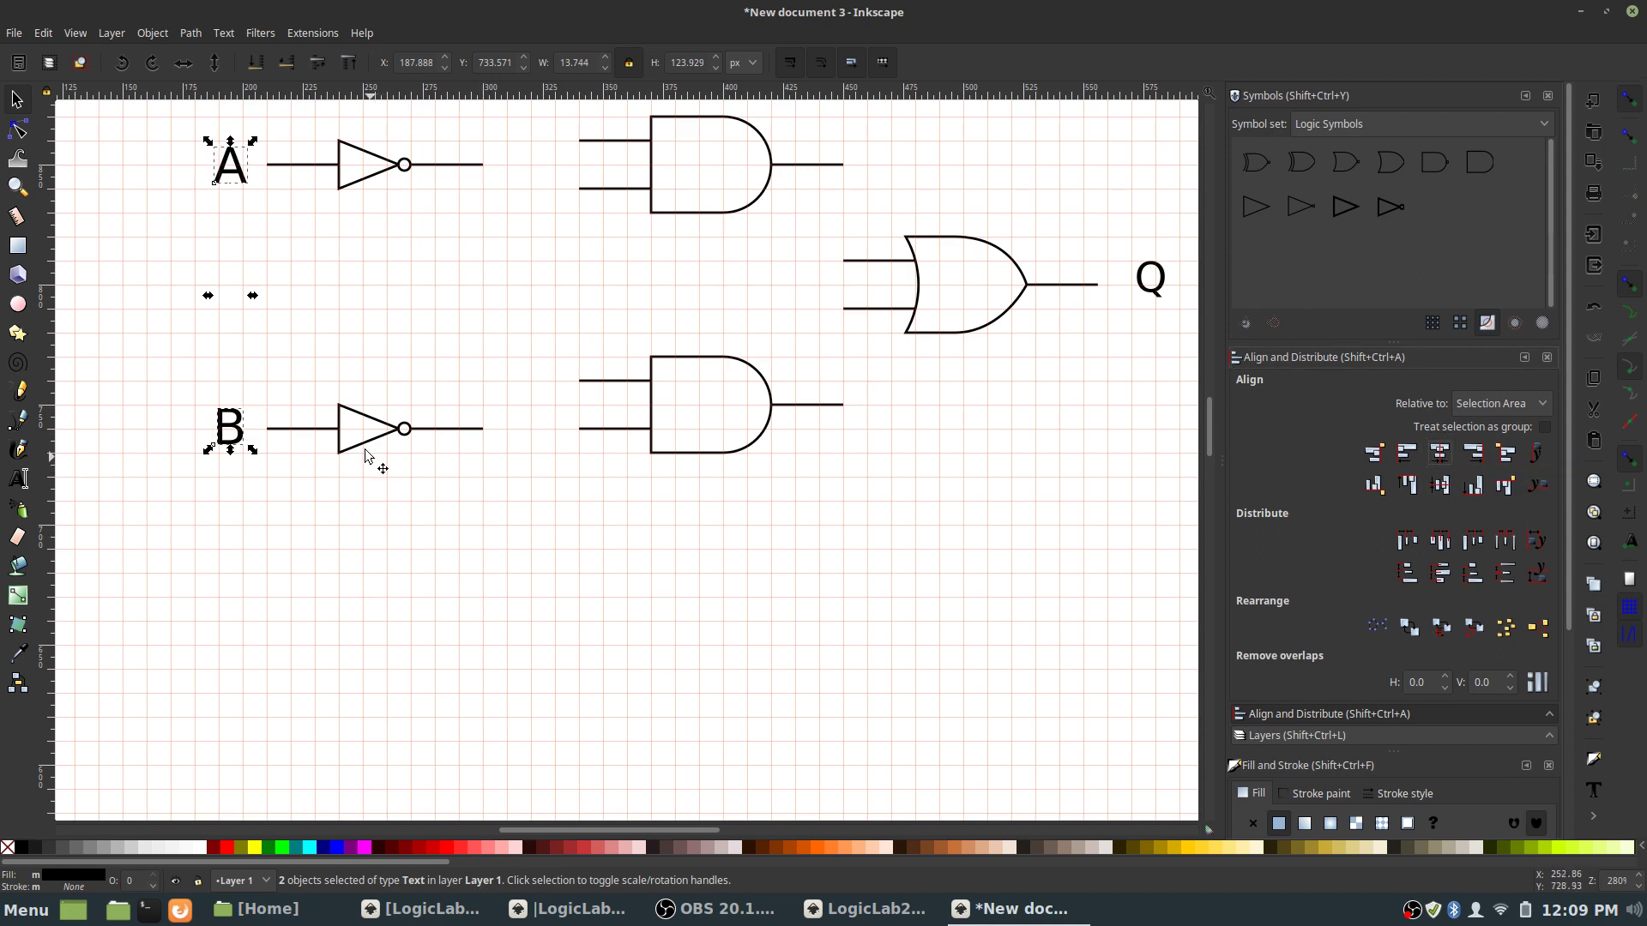
{"action": "left_click", "coordinate": [268, 444]}
{"action": "left_click", "coordinate": [240, 439]}
{"action": "left_click", "coordinate": [386, 441], "text": "shift"}
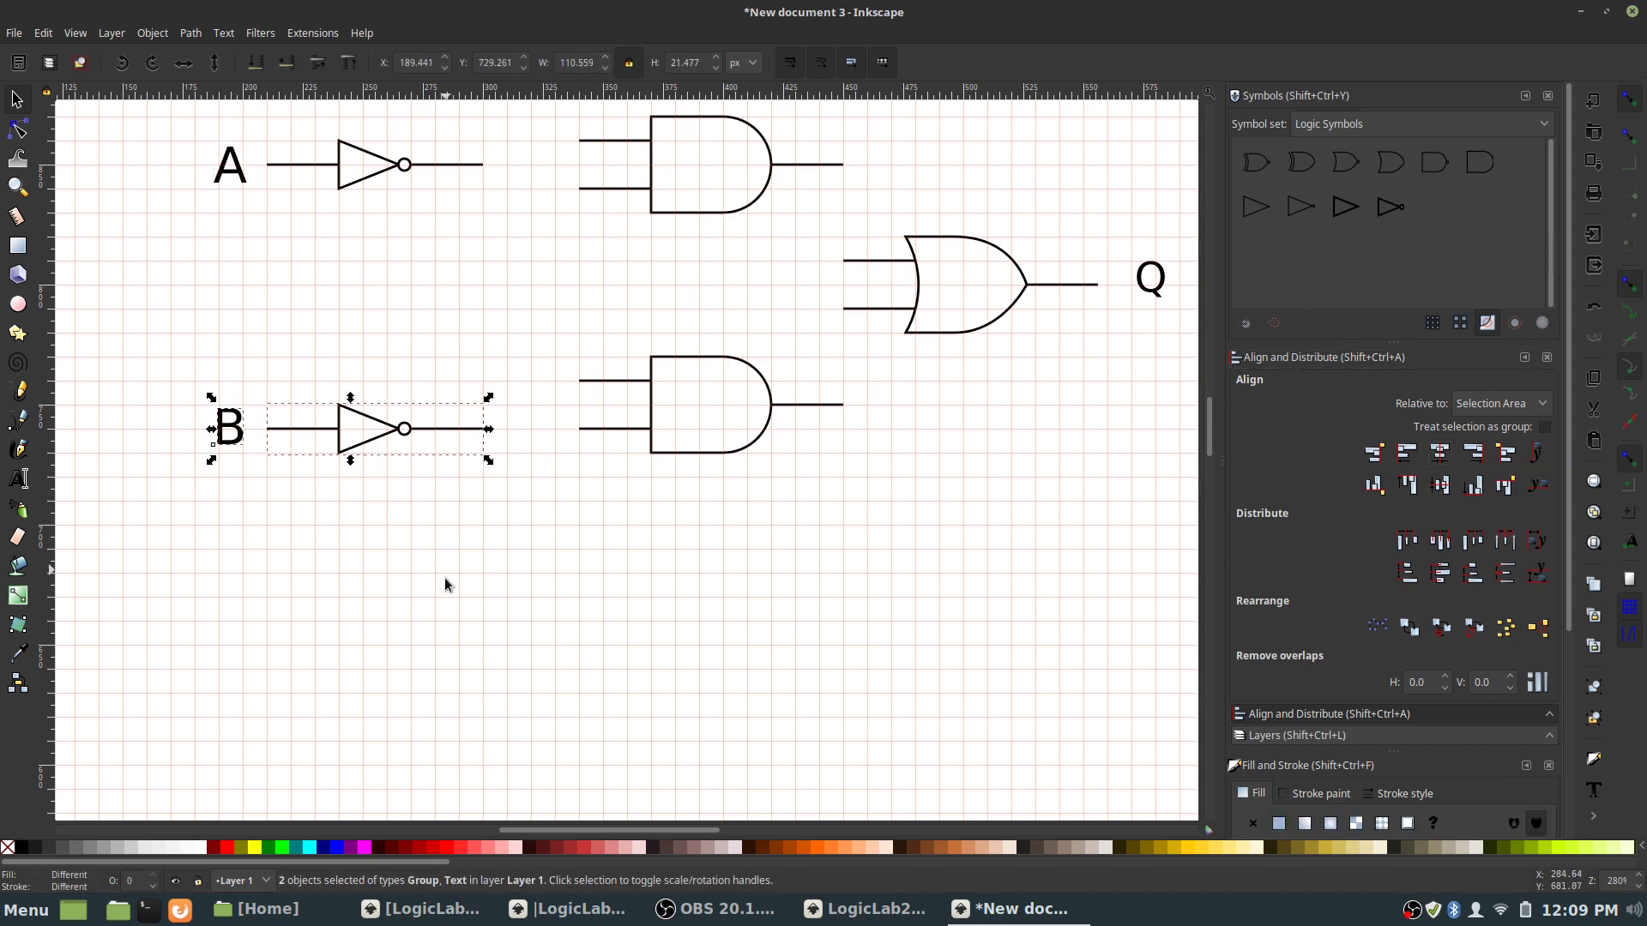
{"action": "left_click", "coordinate": [1440, 485]}
{"action": "left_click", "coordinate": [324, 469]}
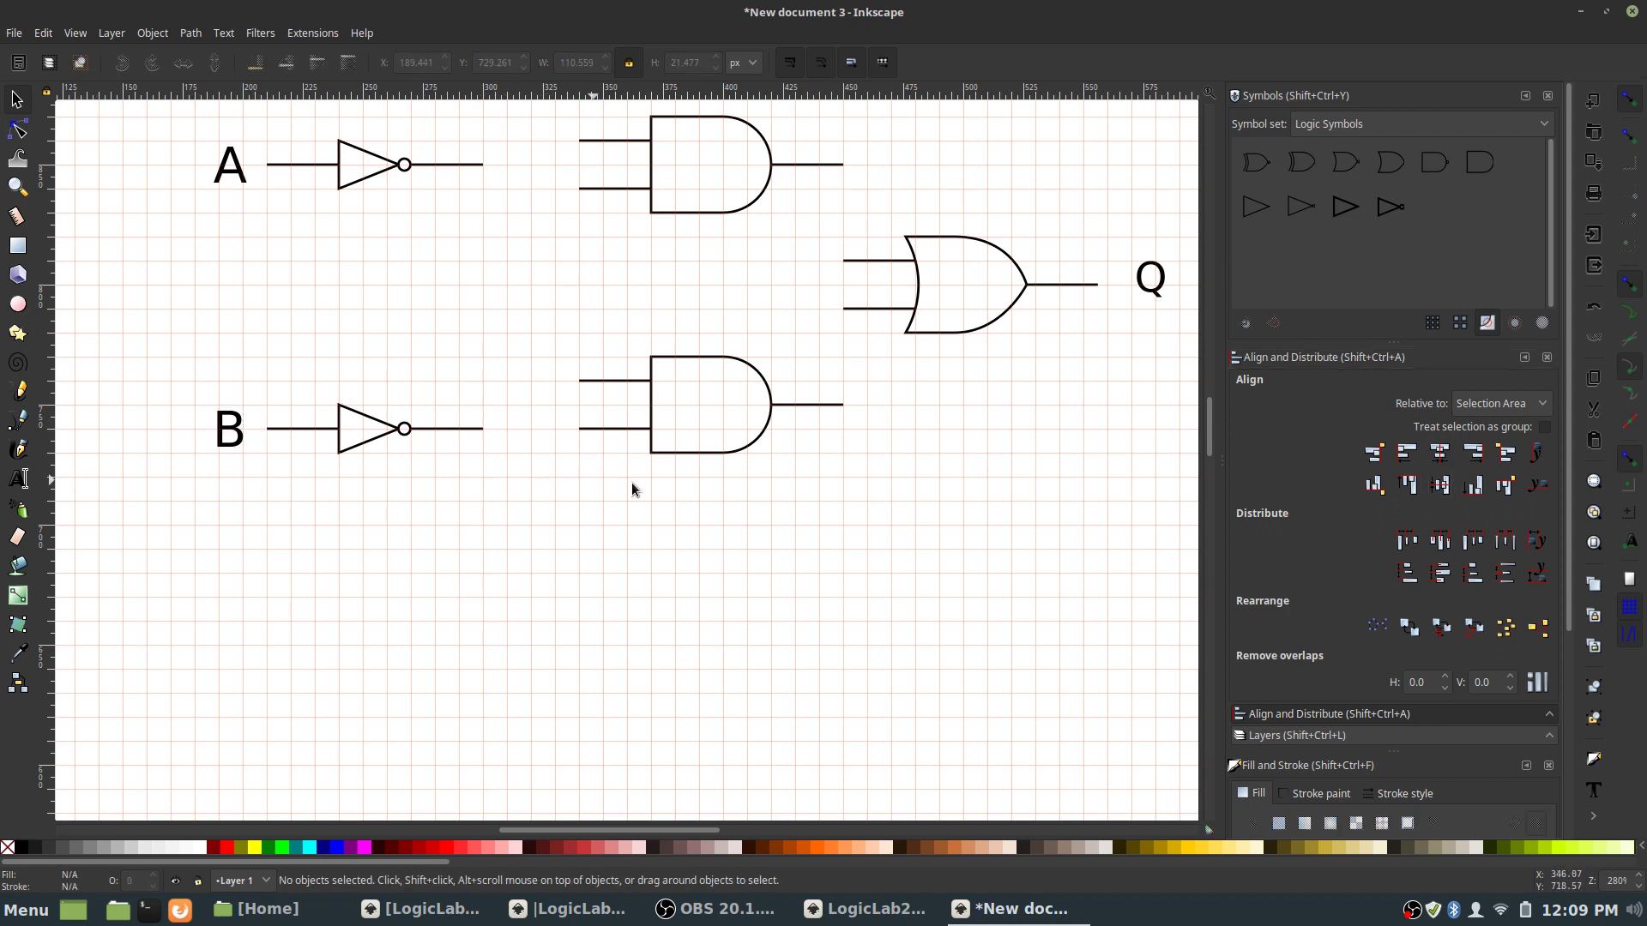
{"action": "key", "text": "alt+Tab"}
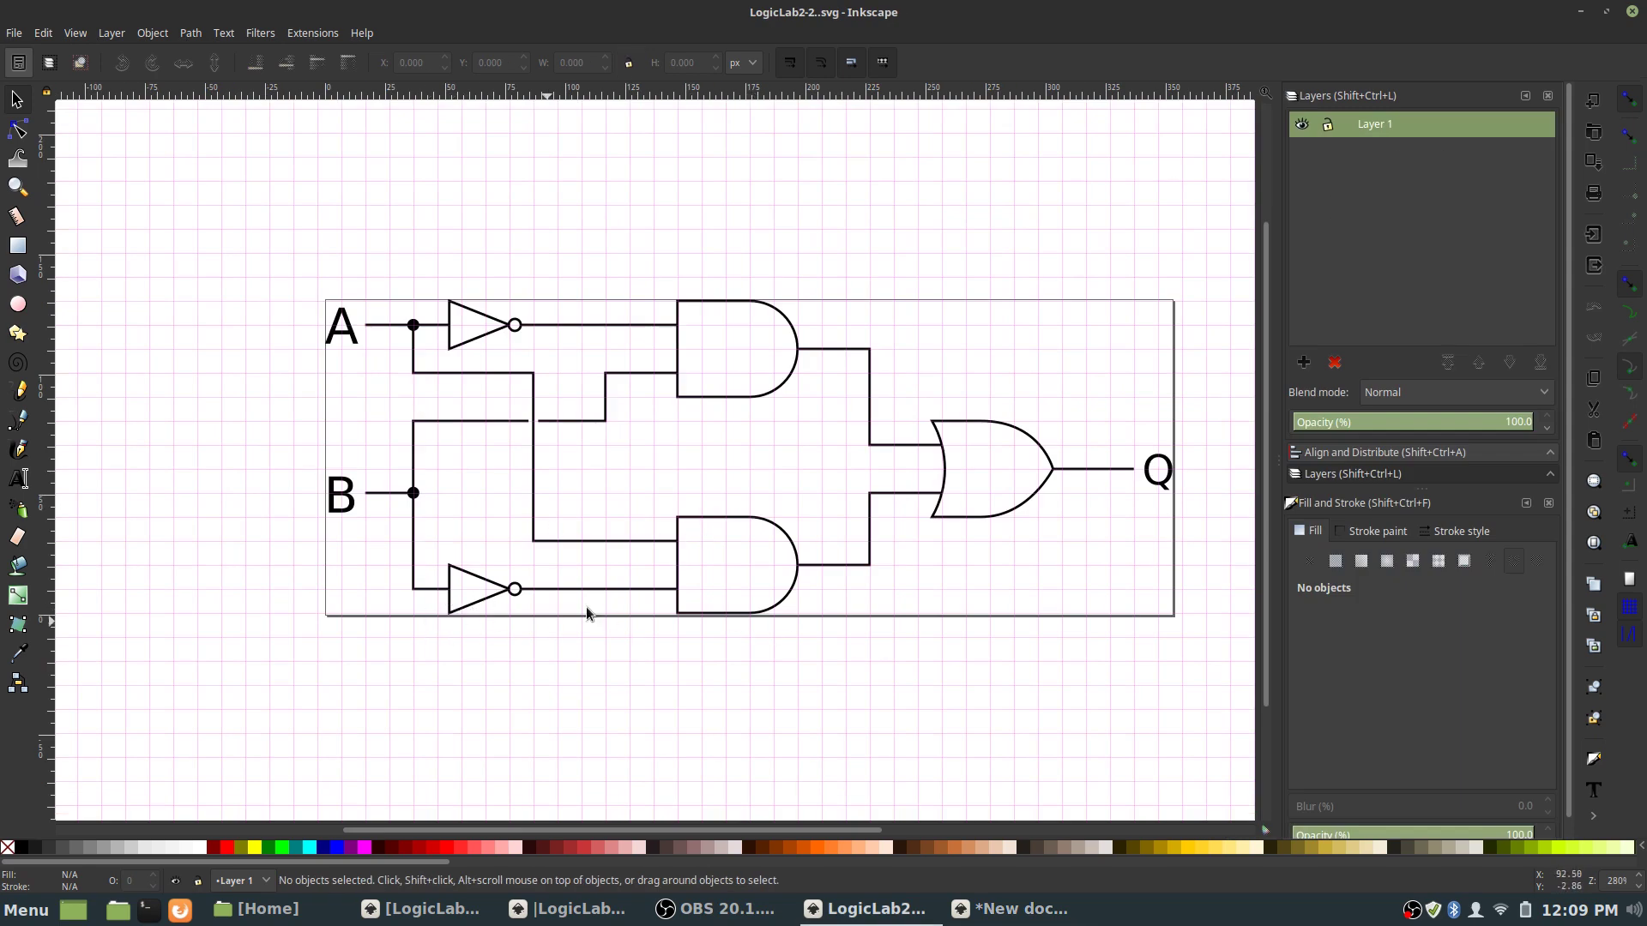
{"action": "key", "text": "alt+Tab"}
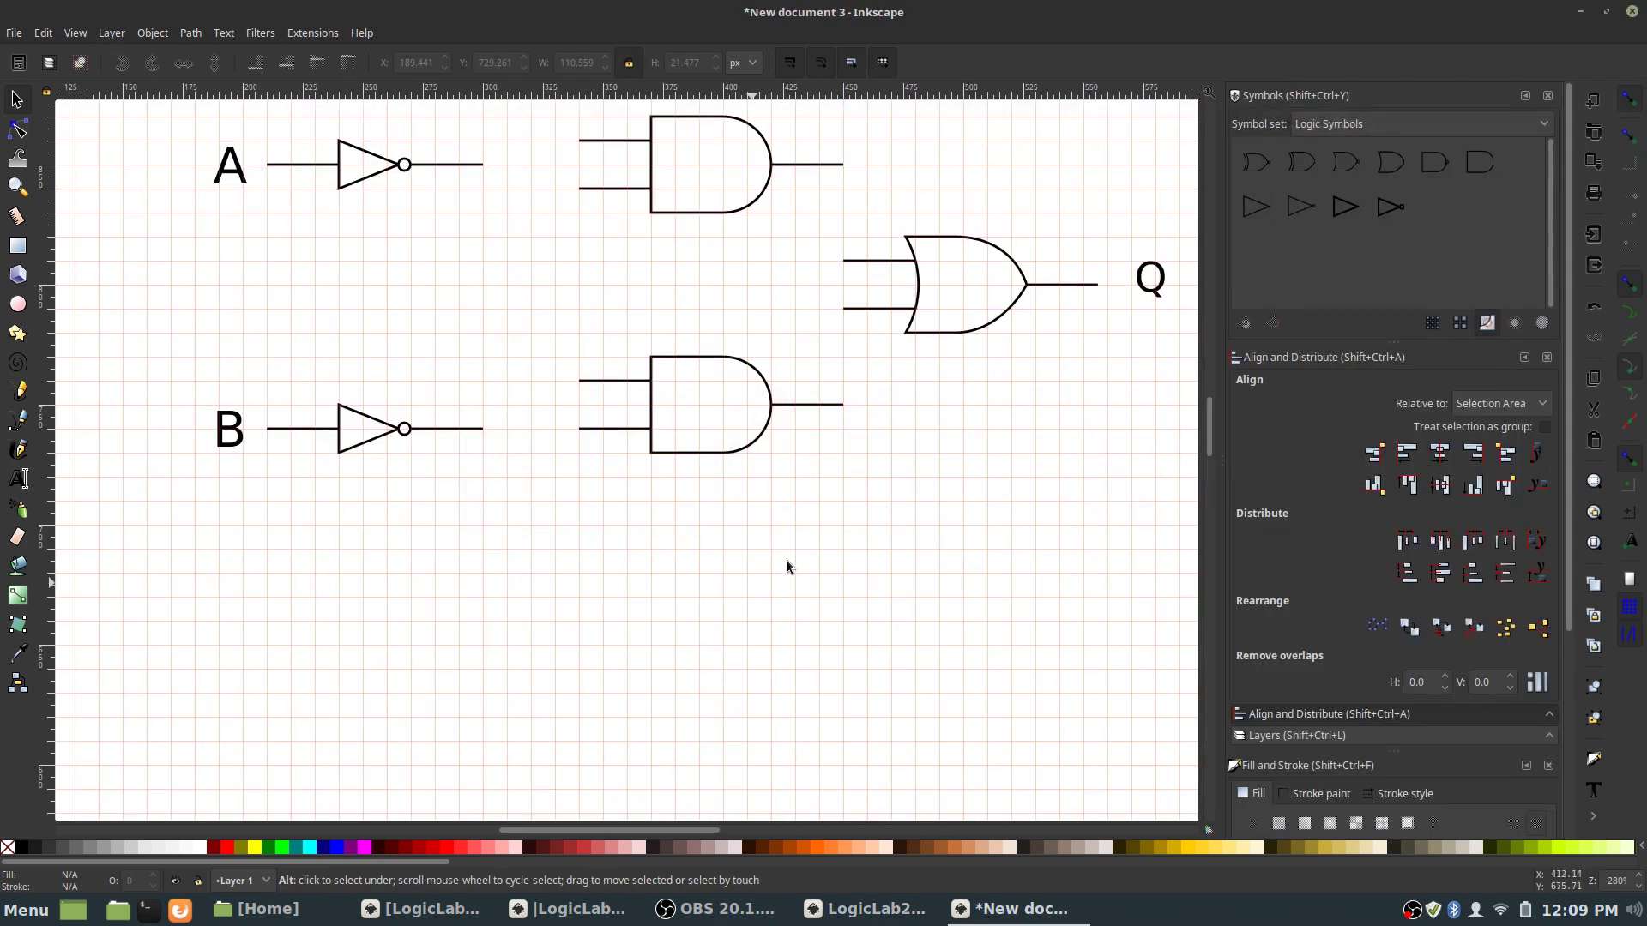
{"action": "key", "text": "alt+Tab"}
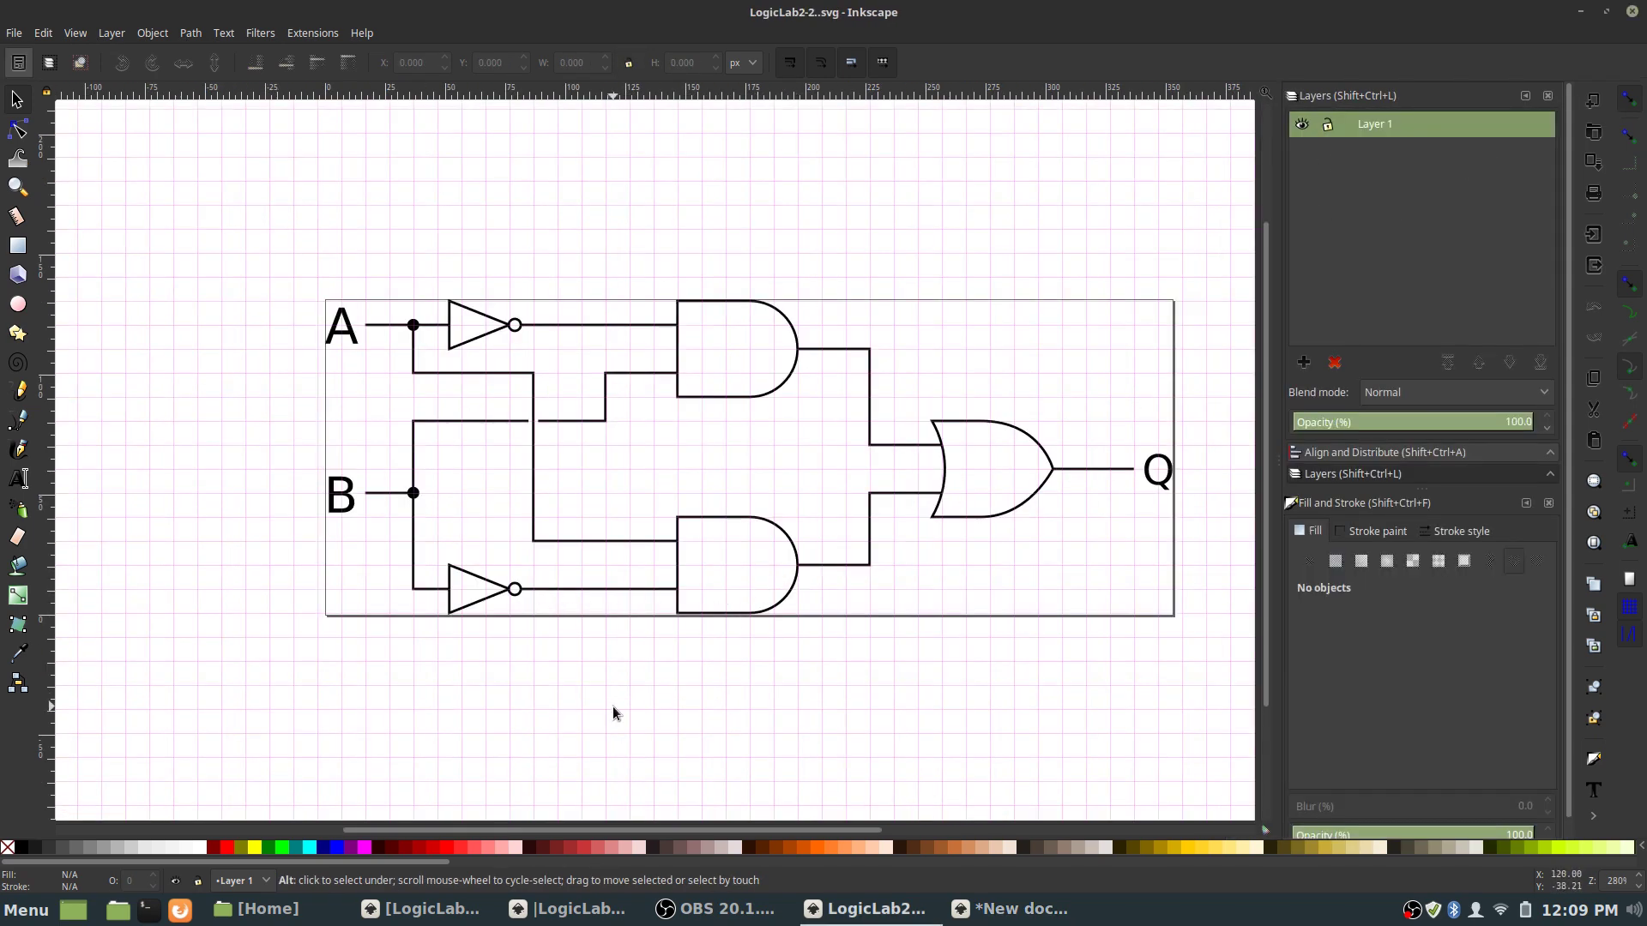
{"action": "key", "text": "alt+Tab"}
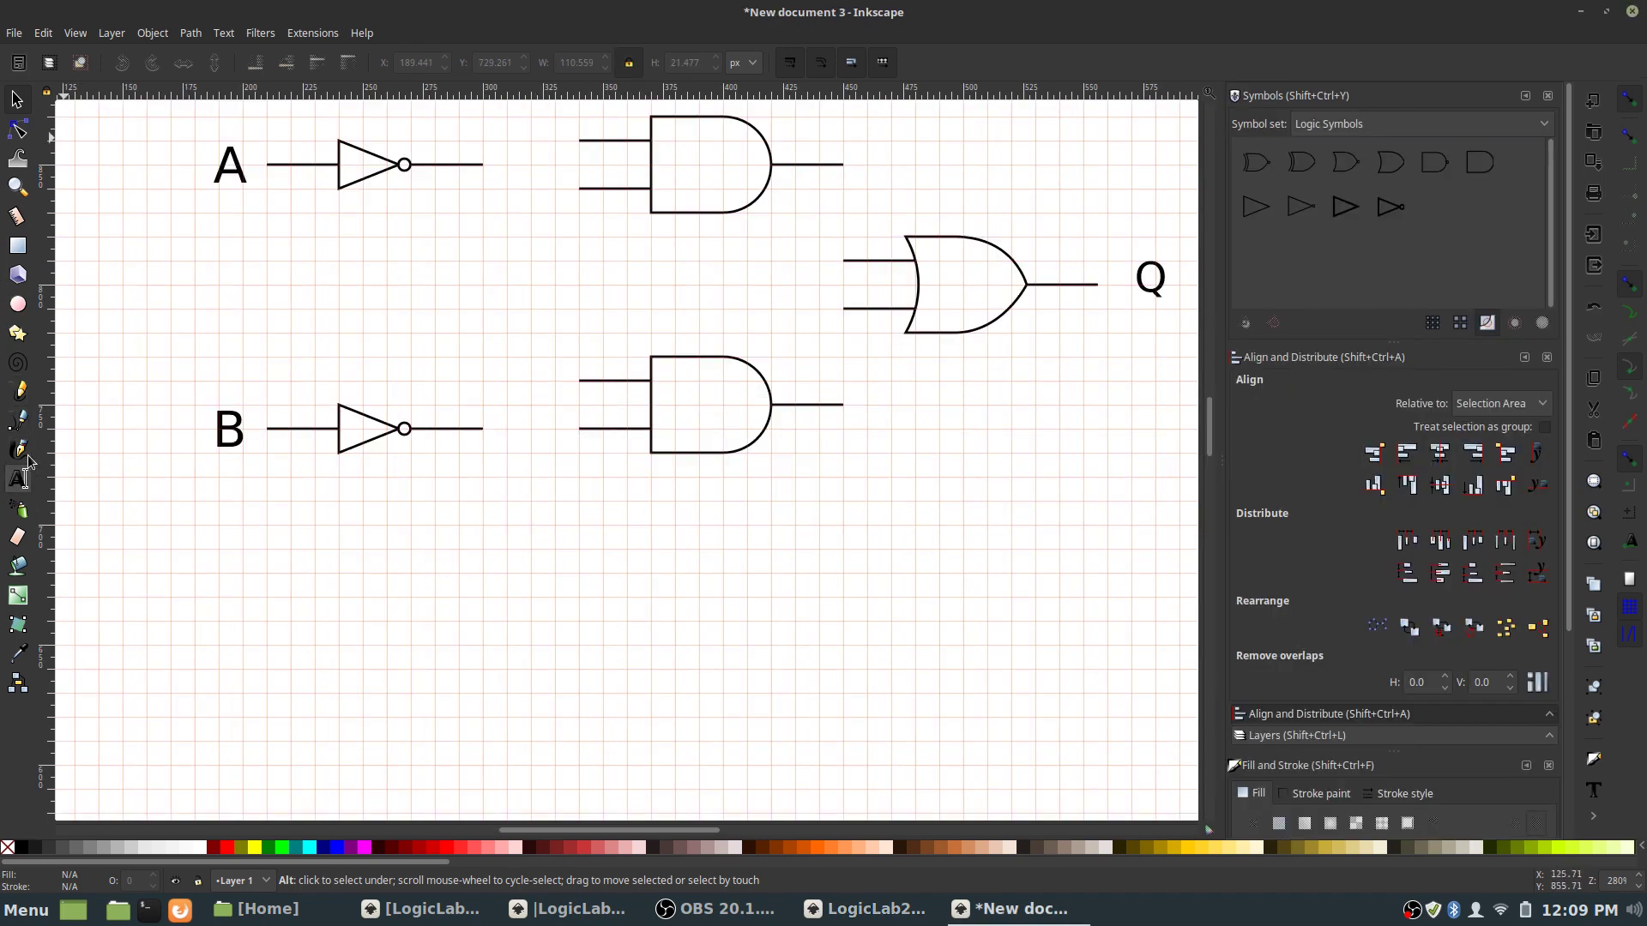
{"action": "left_click", "coordinate": [20, 421]}
- Draw a wire from B's NOT output to the lower AND gate's lower input
{"action": "left_click", "coordinate": [484, 430]}
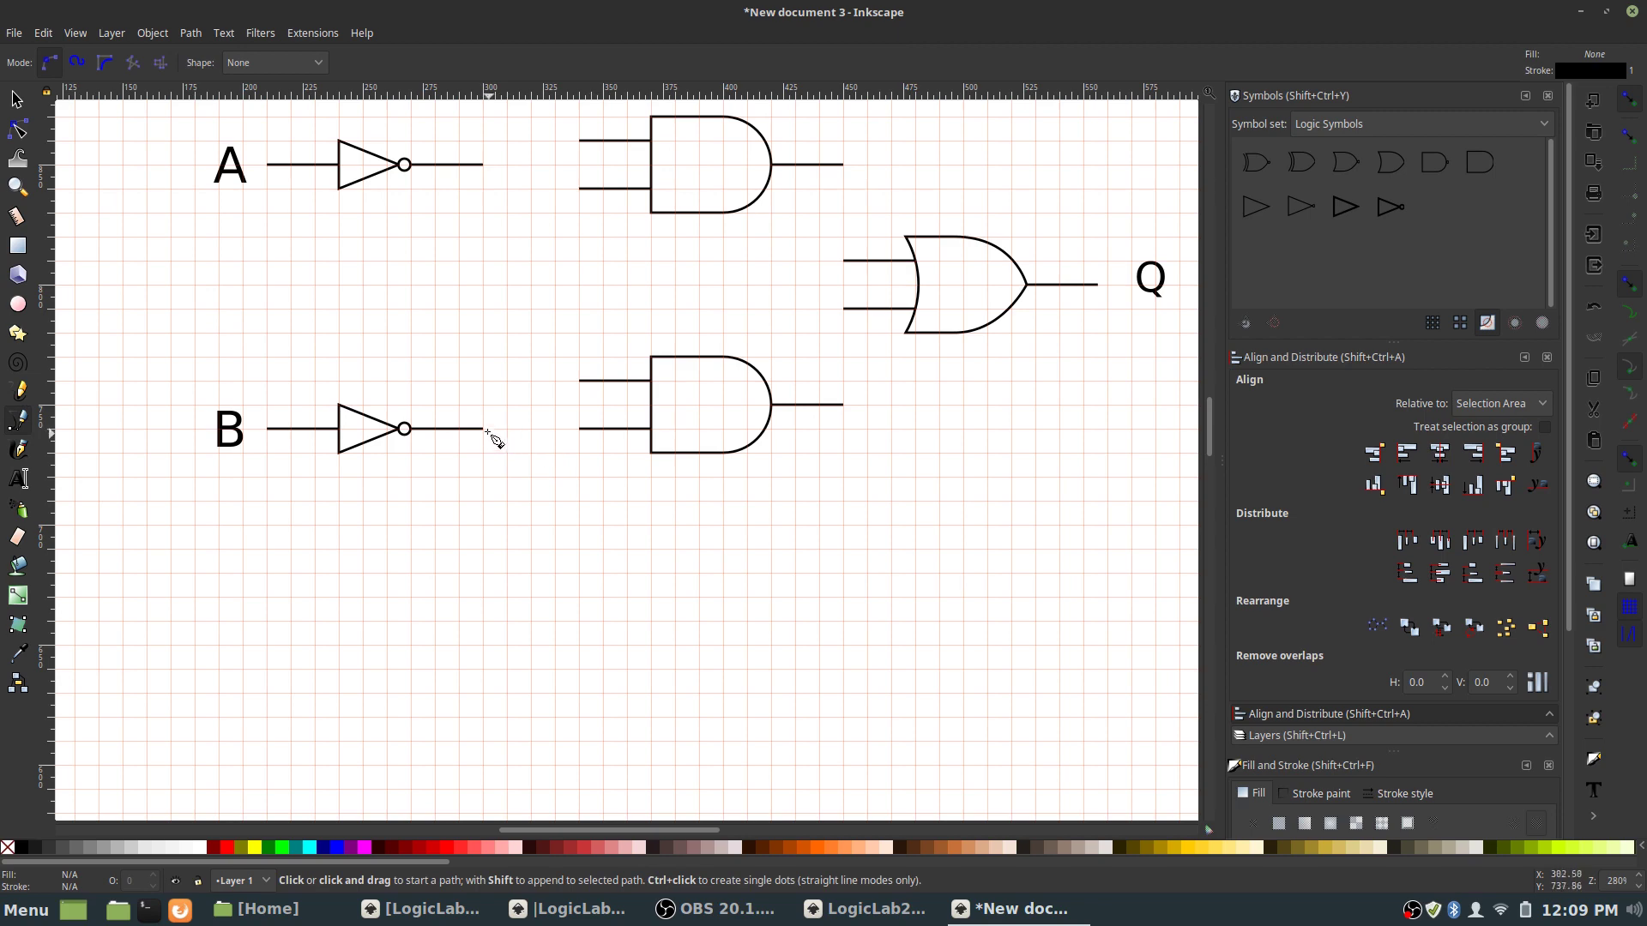
{"action": "left_click", "coordinate": [578, 429]}
{"action": "key", "text": "Return"}
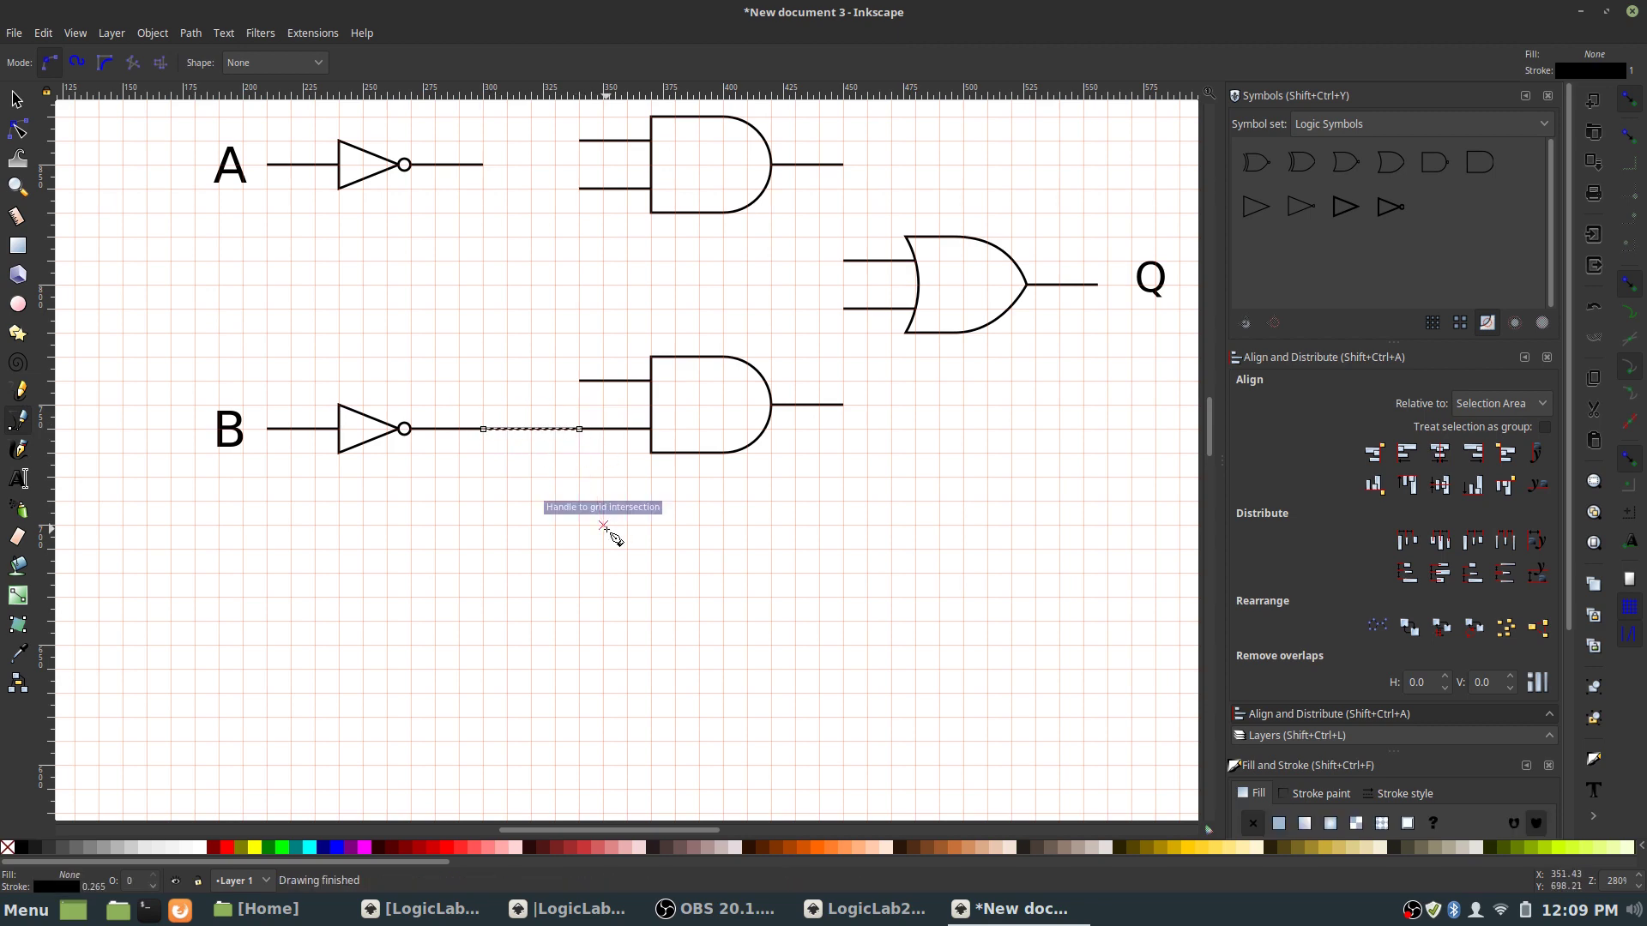
{"action": "key", "text": "alt+Tab"}
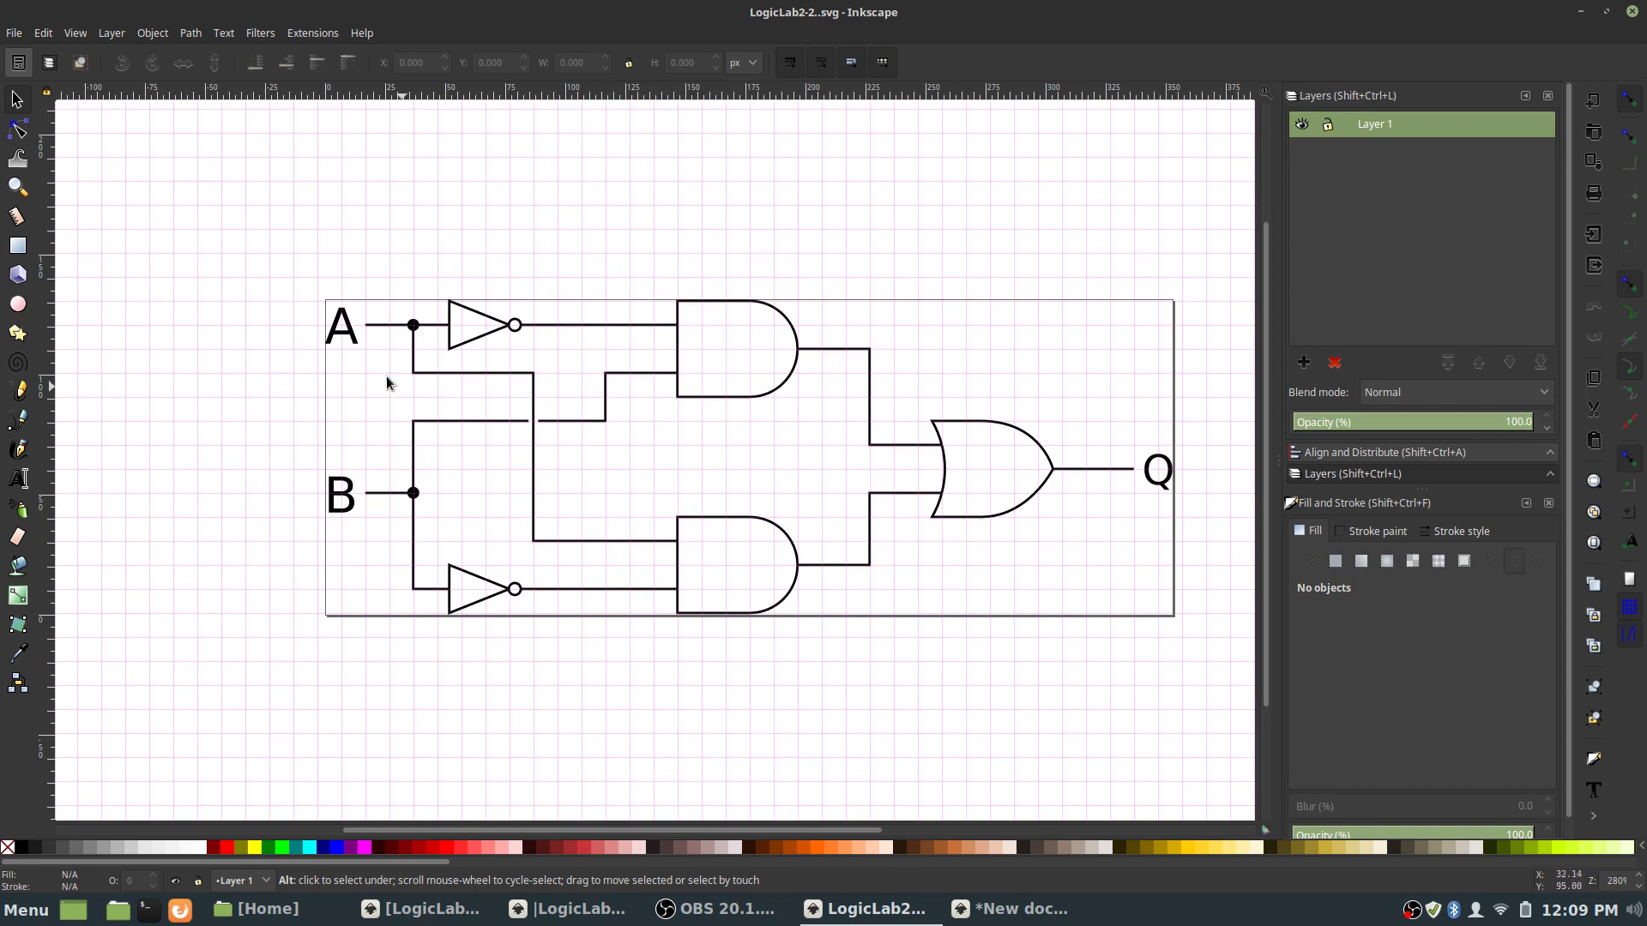
{"action": "key", "text": "alt+Tab"}
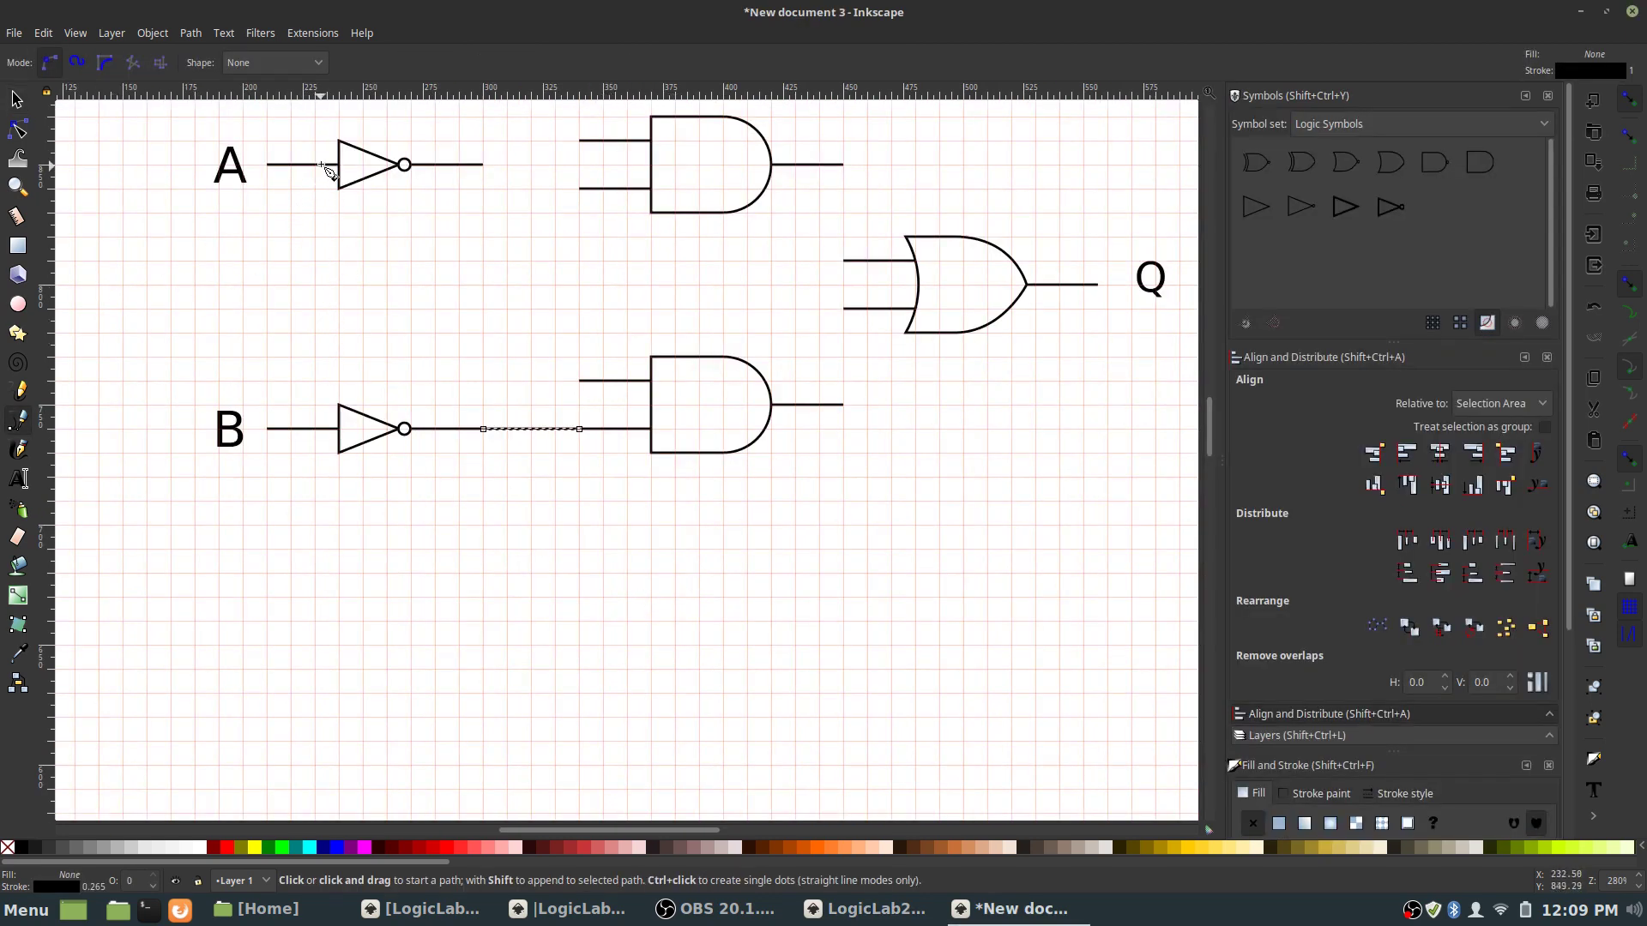
- Draw a stepped wire branching from A's line down to the lower AND gate's upper input
{"action": "left_click", "coordinate": [315, 164]}
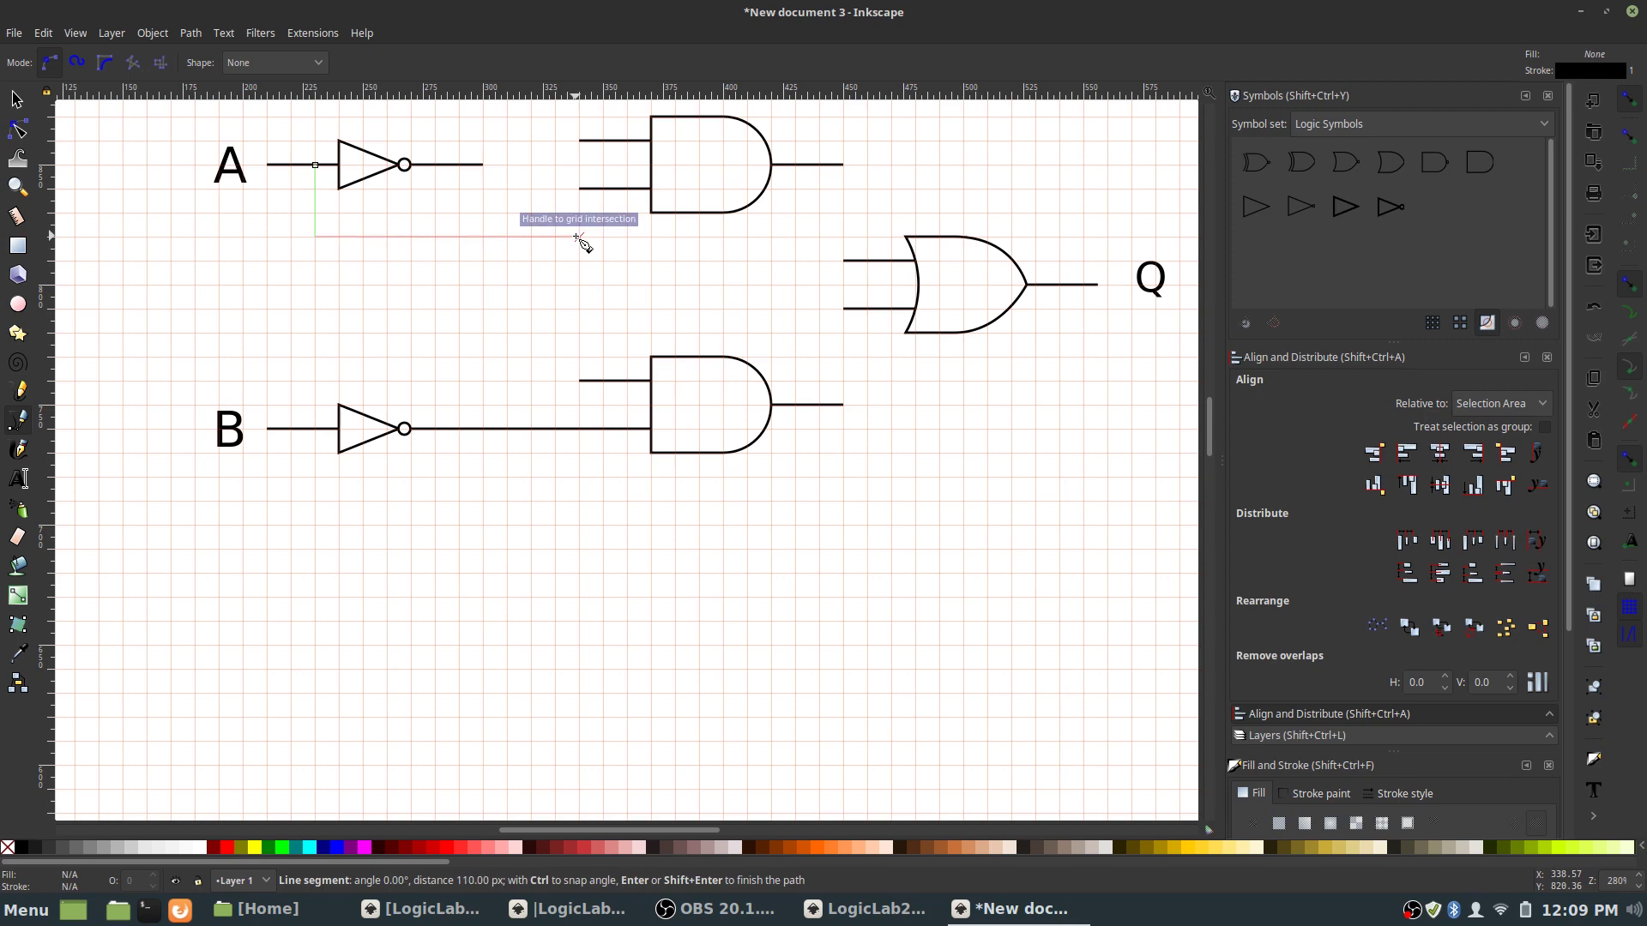
{"action": "key", "text": "alt+Tab"}
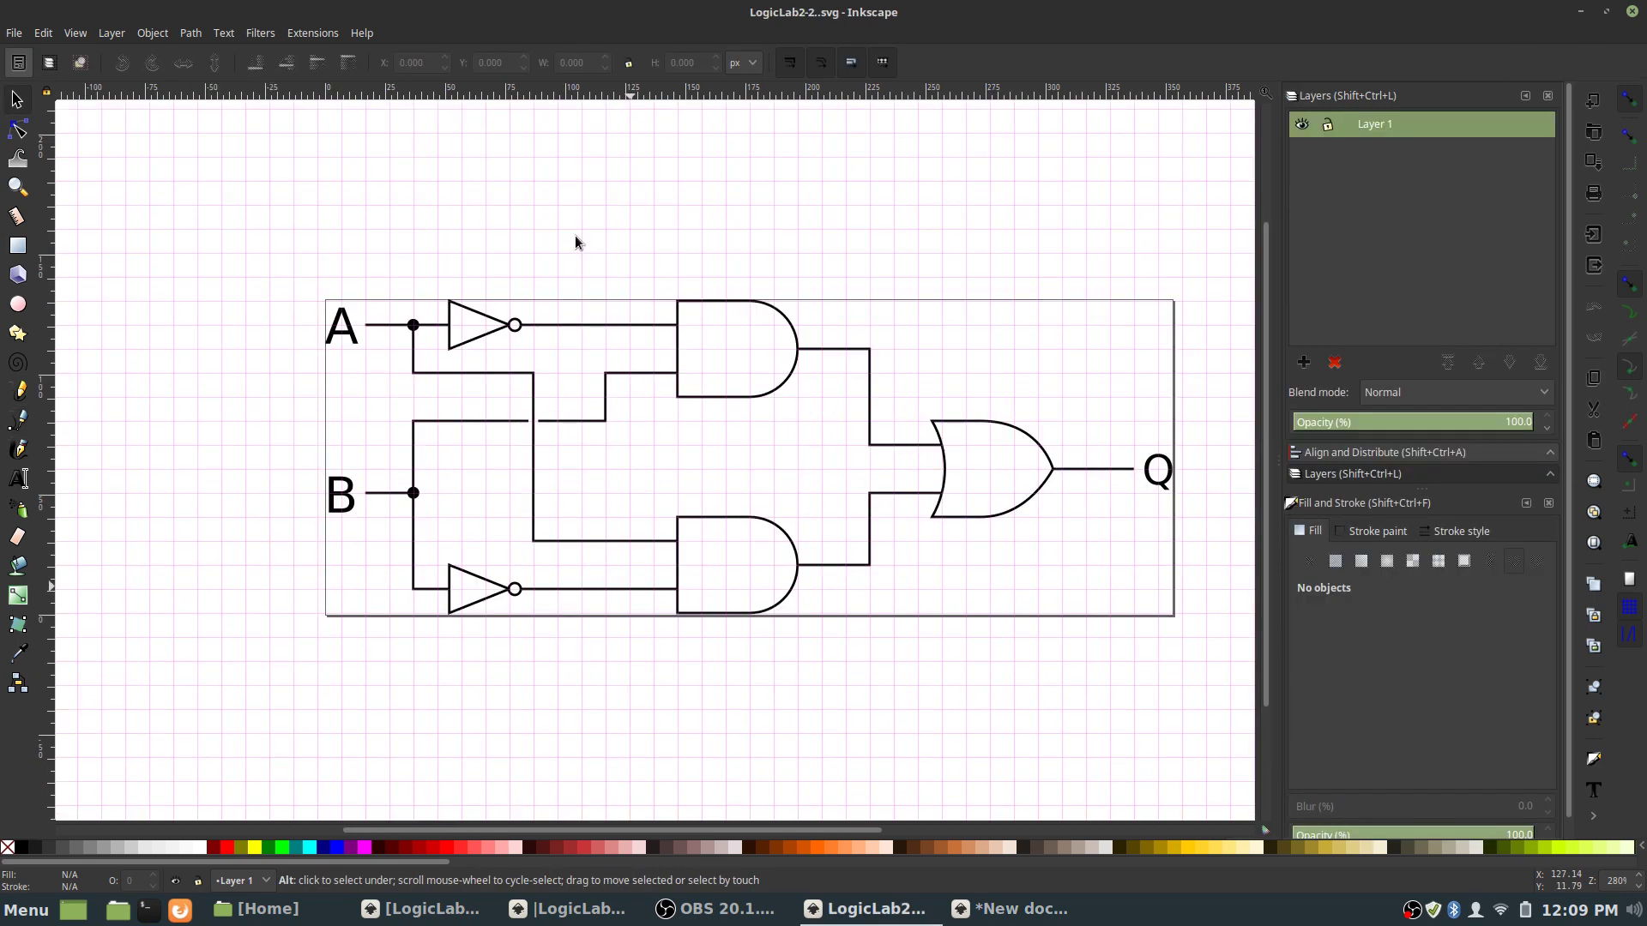
{"action": "key", "text": "alt+Tab"}
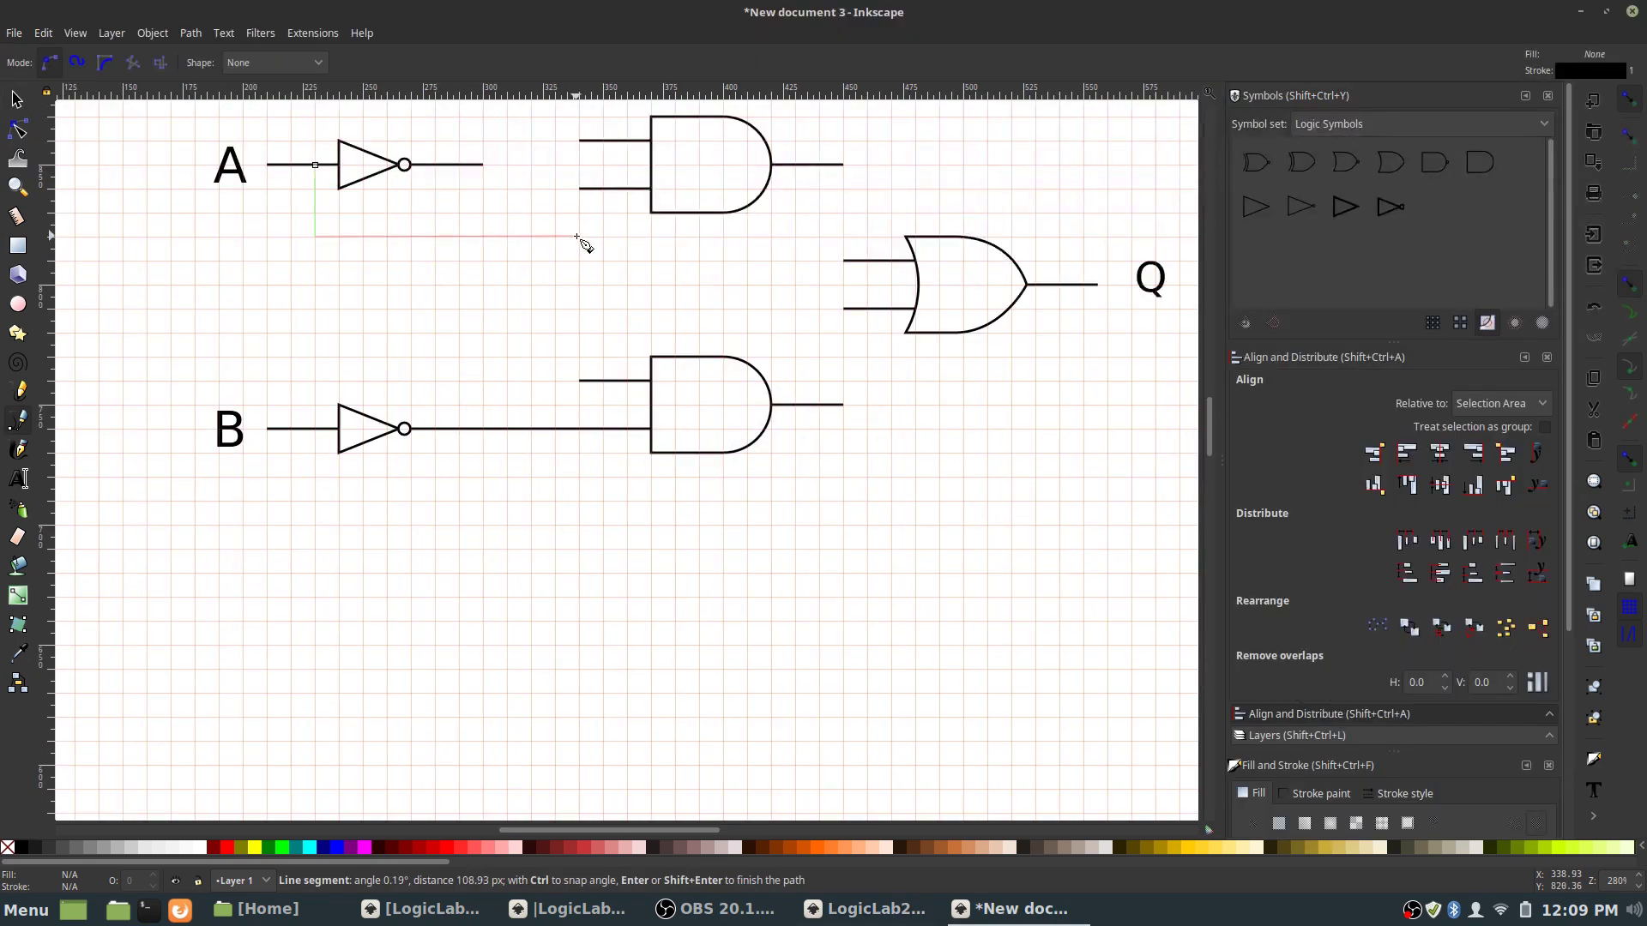
{"action": "left_click", "coordinate": [579, 237]}
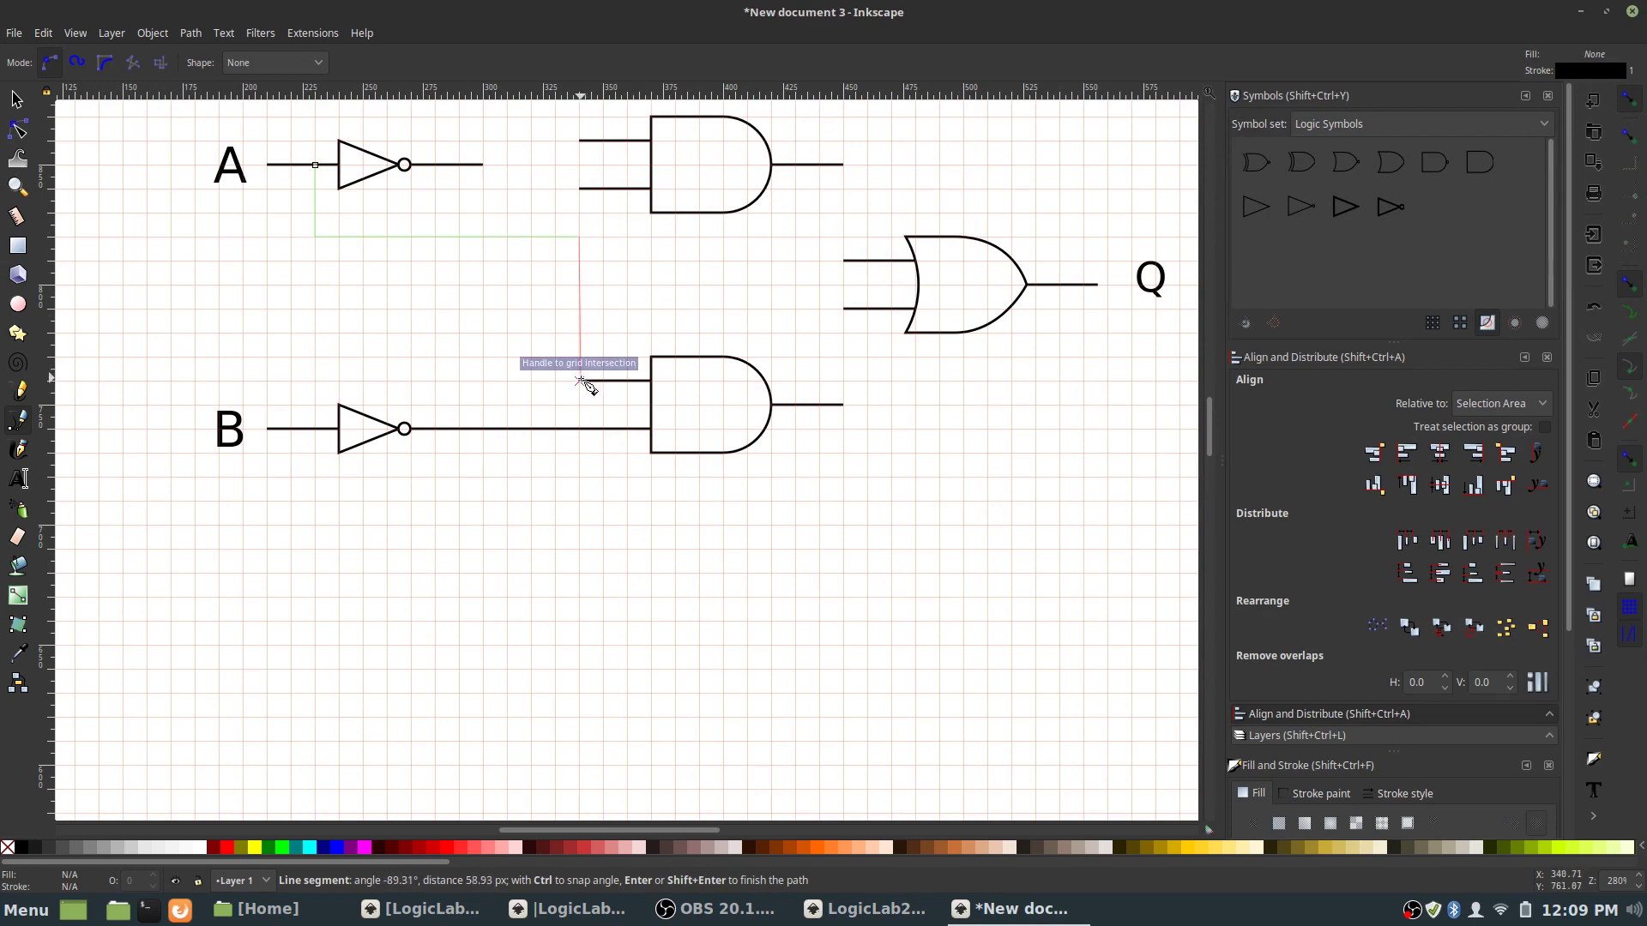
{"action": "double_click", "coordinate": [581, 380]}
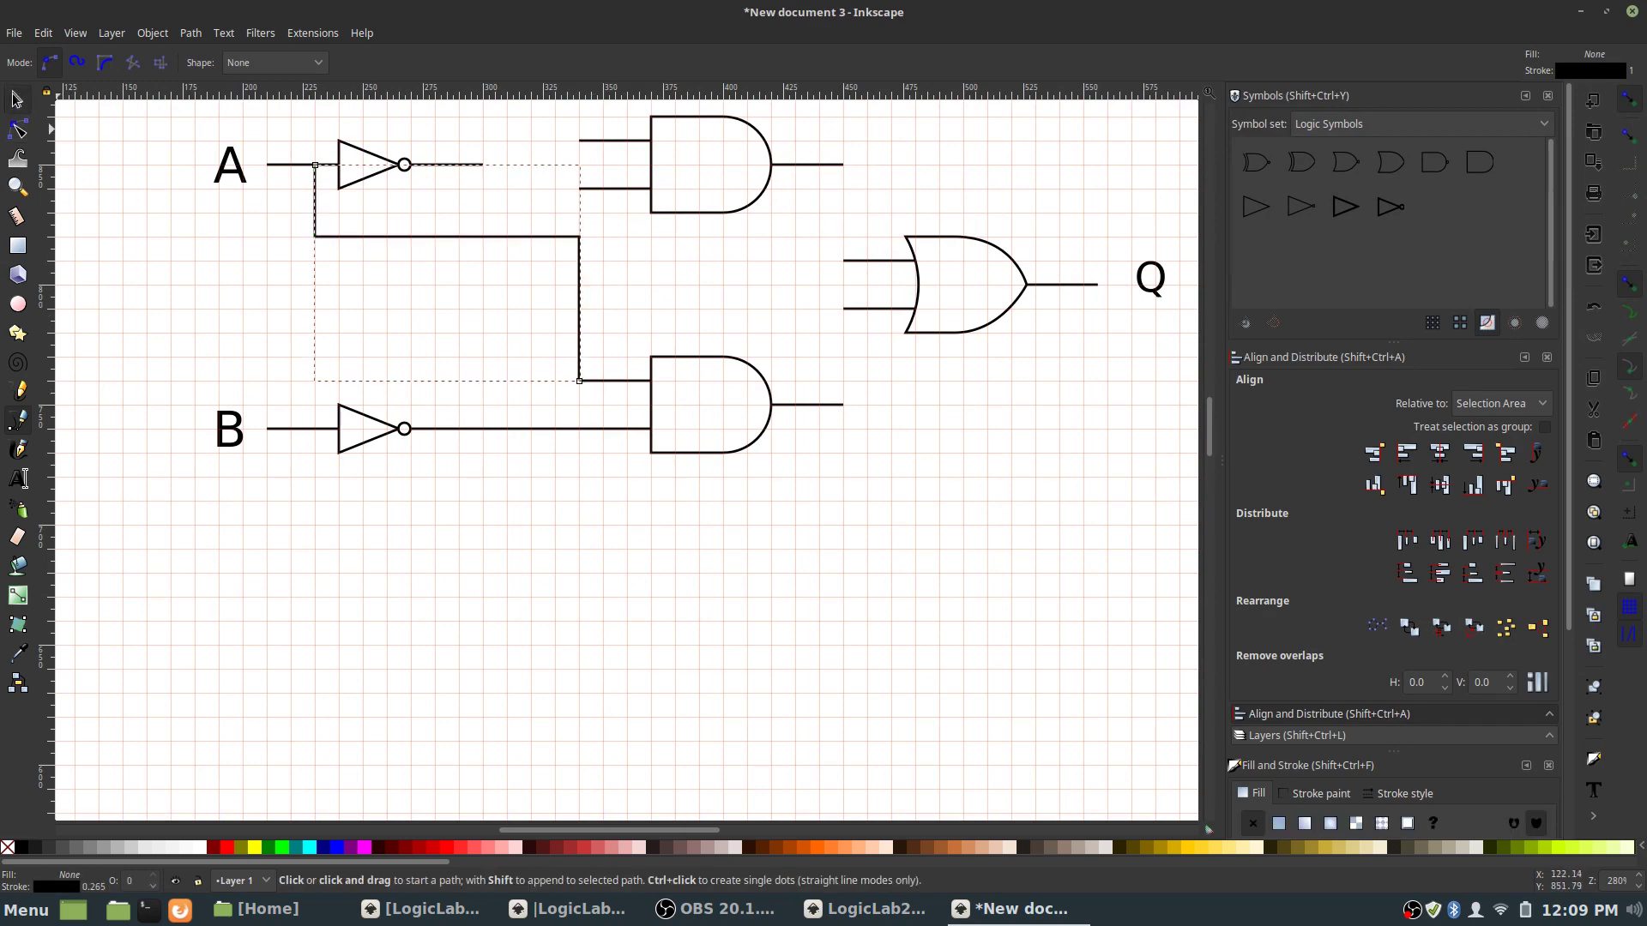
{"action": "left_click", "coordinate": [17, 99]}
{"action": "left_click", "coordinate": [189, 490]}
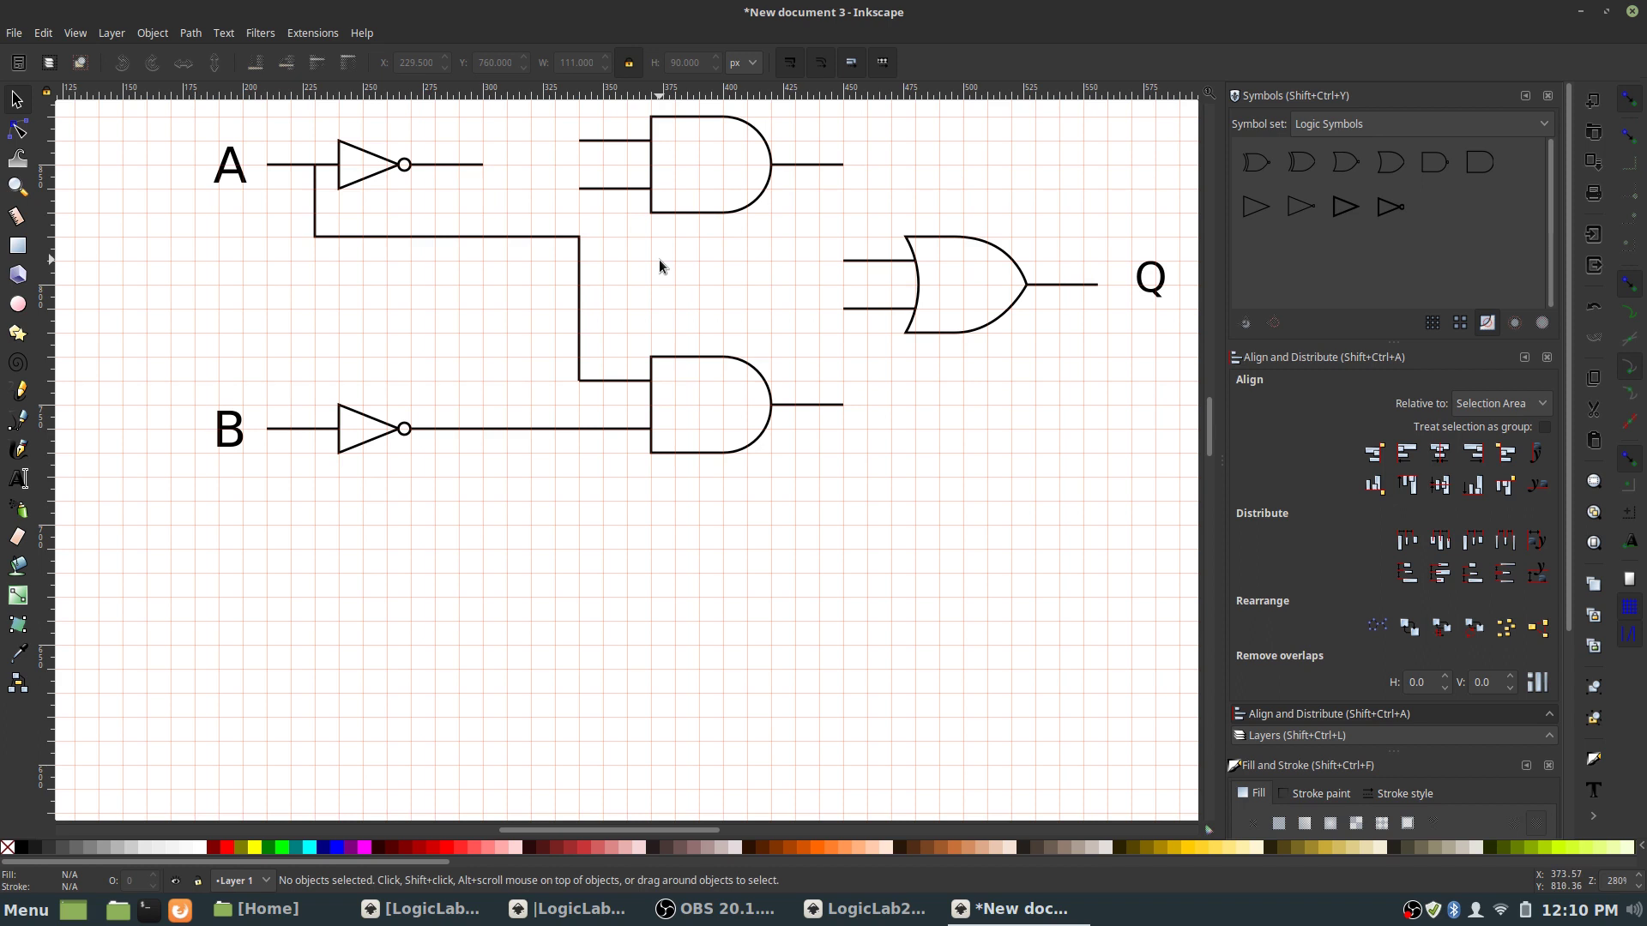
- Move the upper AND gate down and wire A's NOT output to its top input
{"action": "left_click_drag", "start_coordinate": [690, 216], "coordinate": [690, 240]}
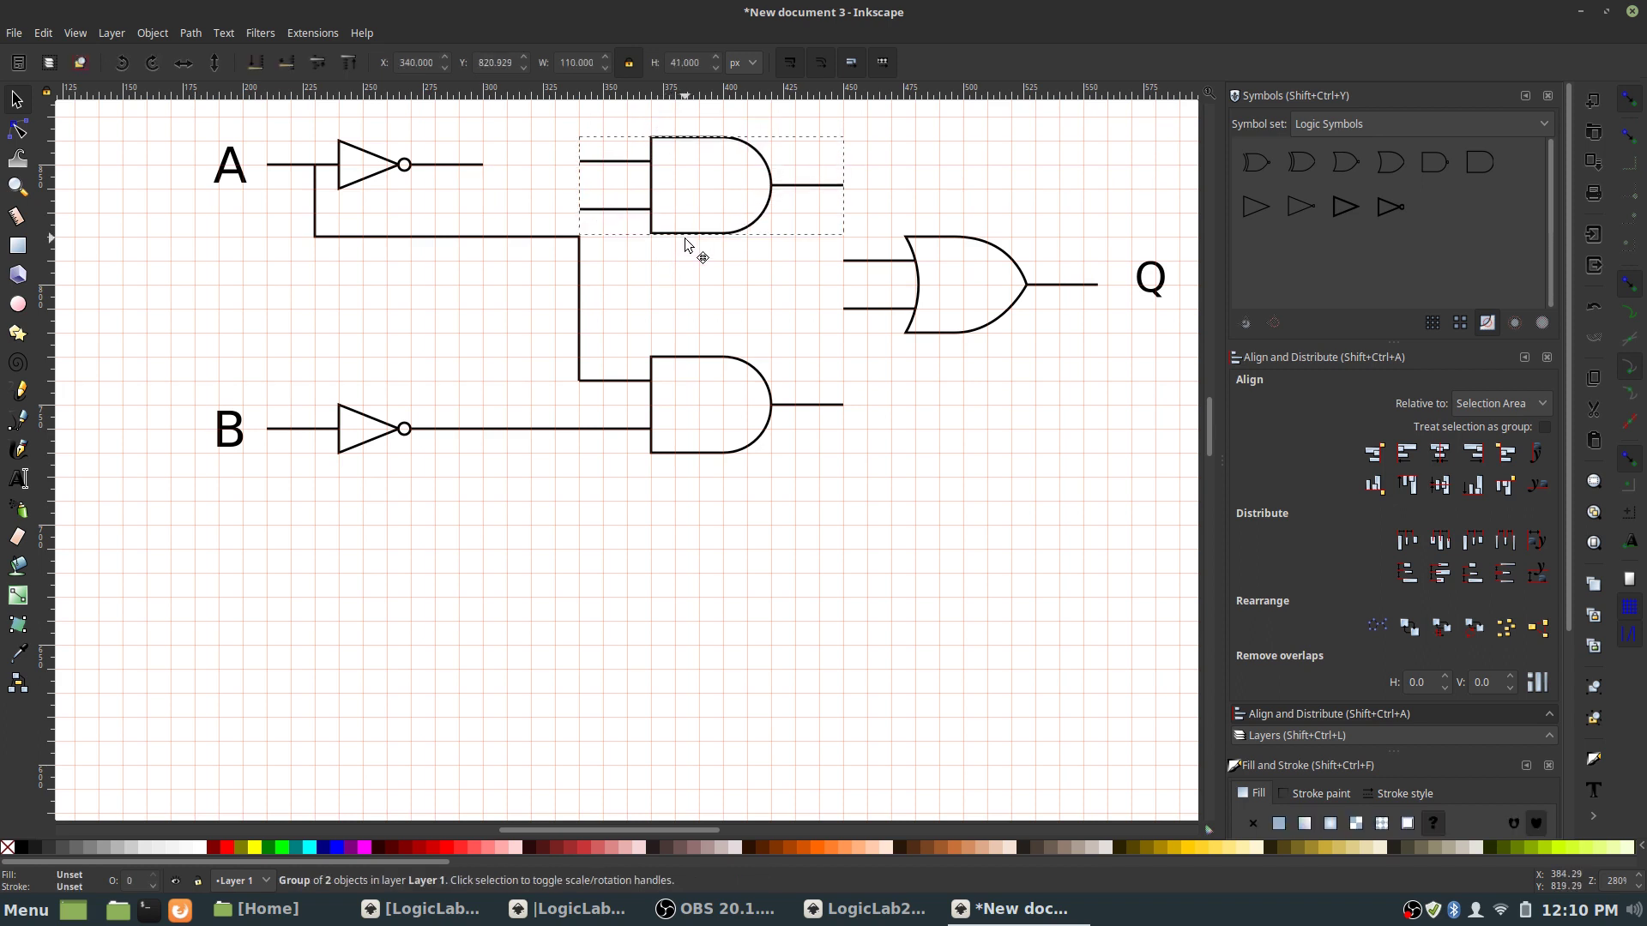
{"action": "left_click", "coordinate": [685, 277]}
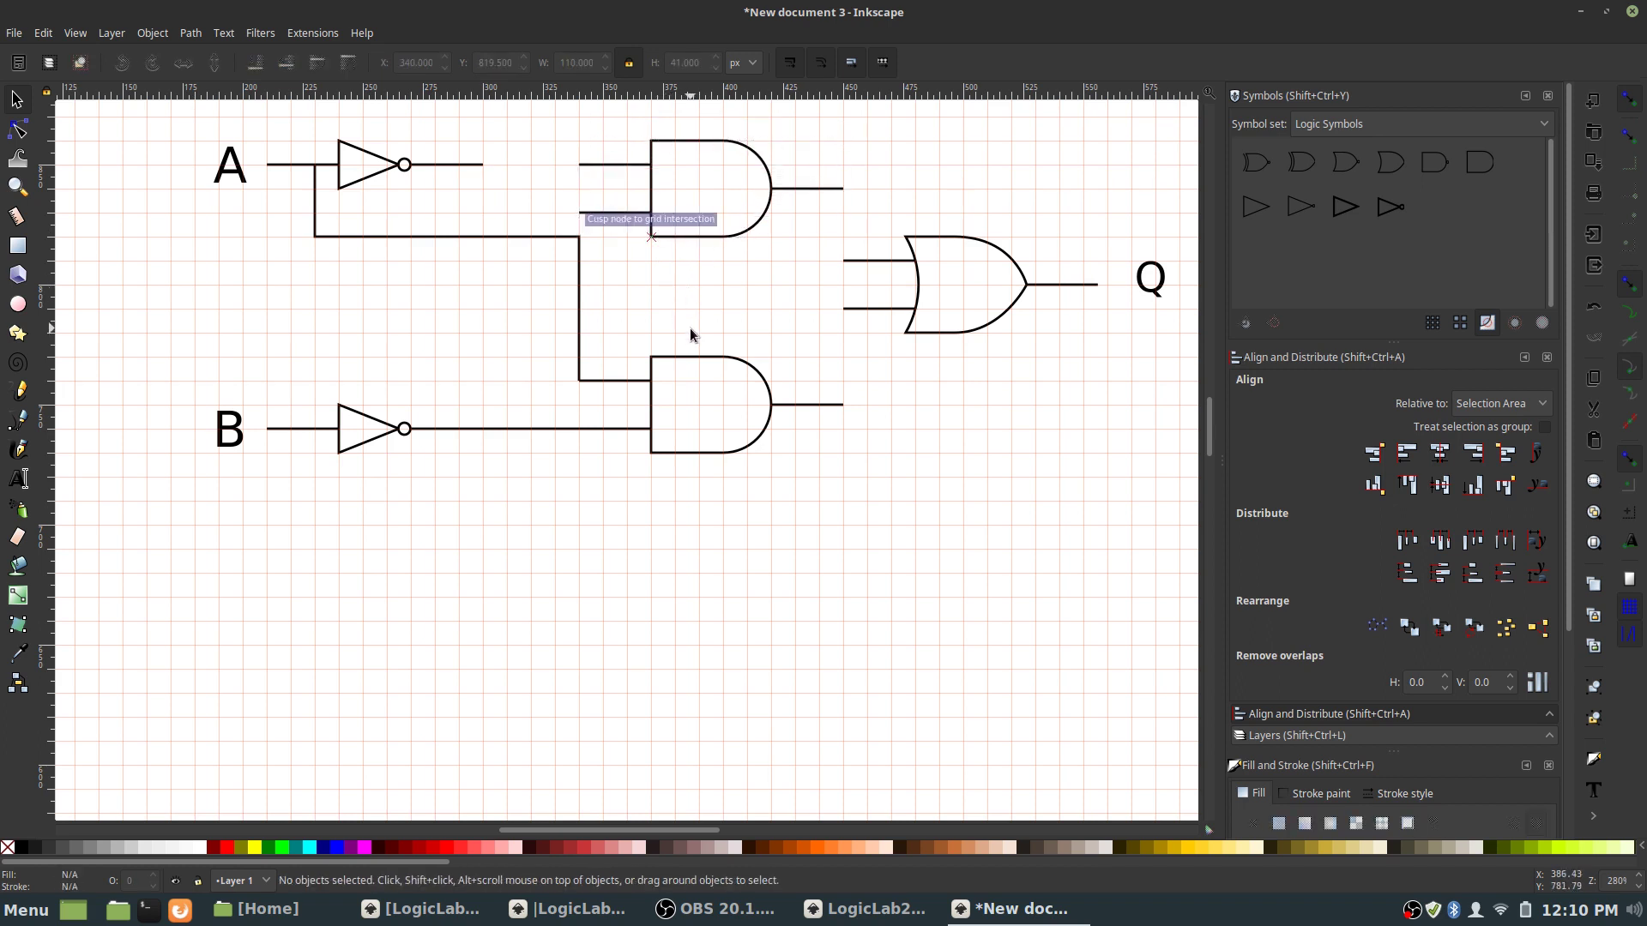
{"action": "left_click", "coordinate": [18, 419]}
{"action": "left_click", "coordinate": [484, 164]}
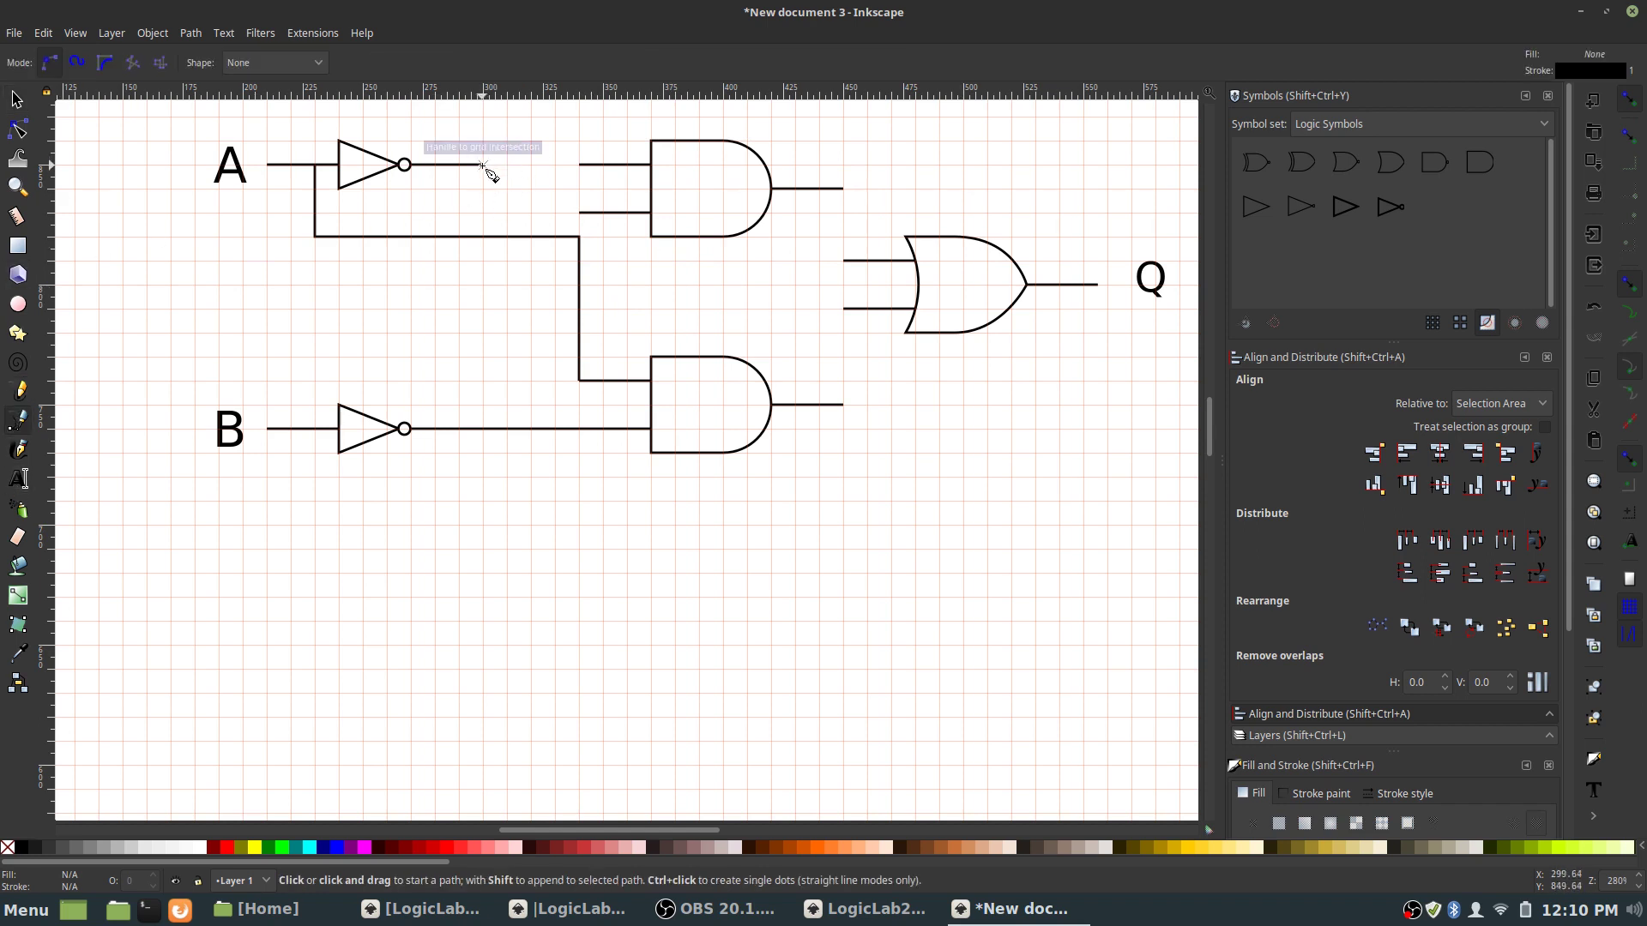
{"action": "double_click", "coordinate": [580, 165]}
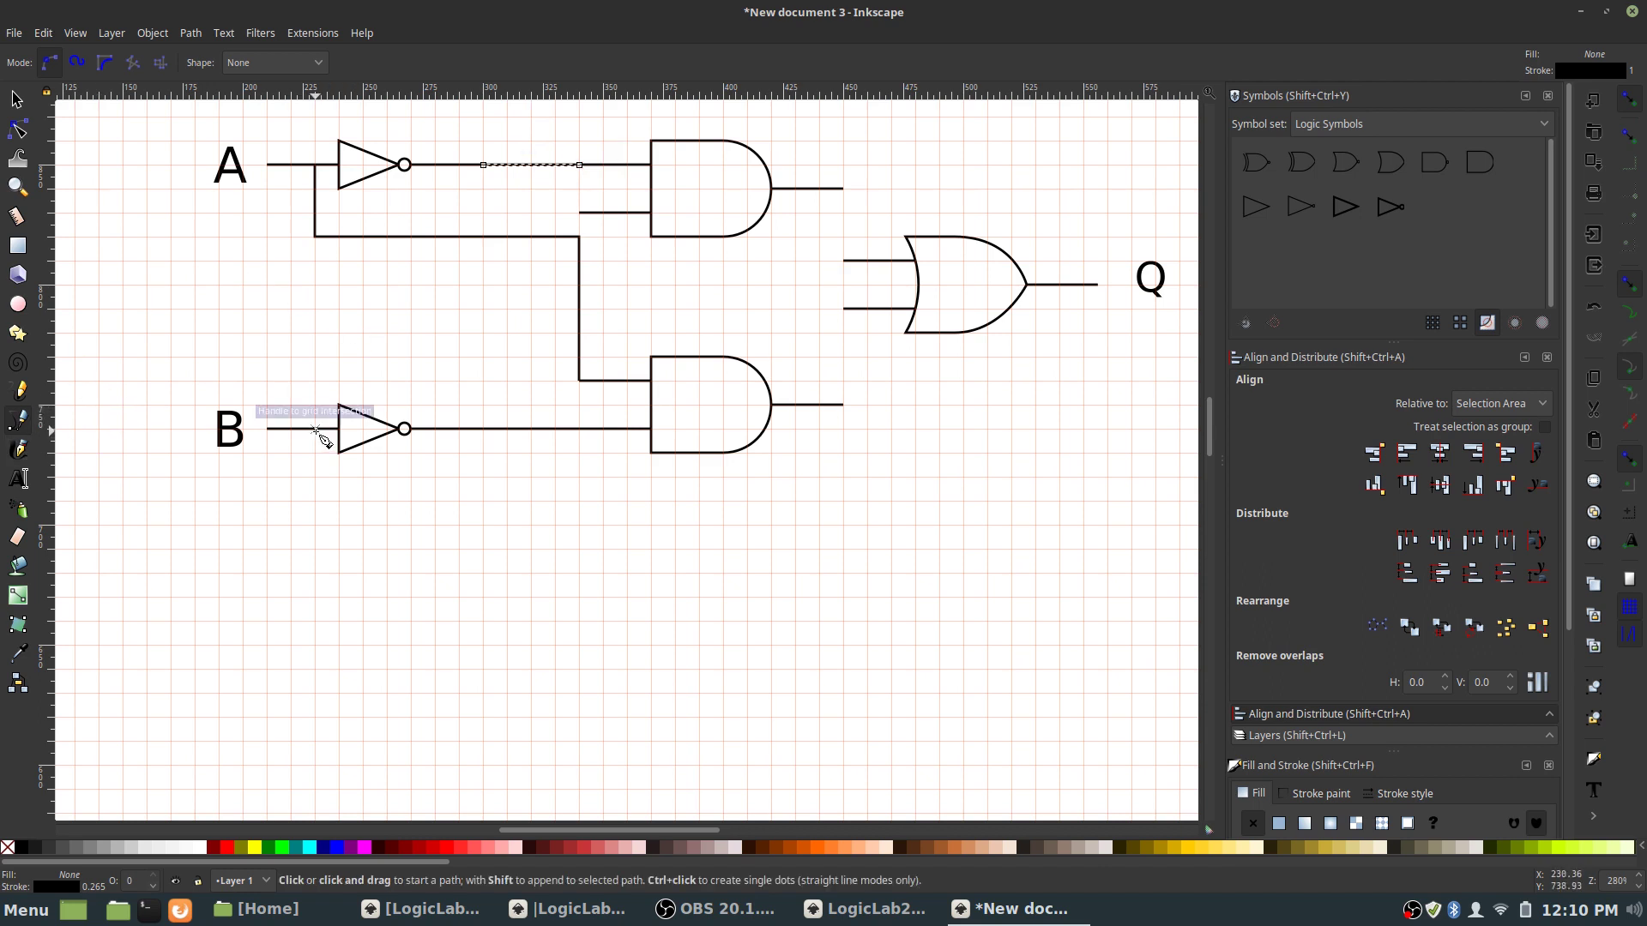
- Draw a stepped wire from B's line toward the top AND gate, then undo it
{"action": "left_click", "coordinate": [316, 429]}
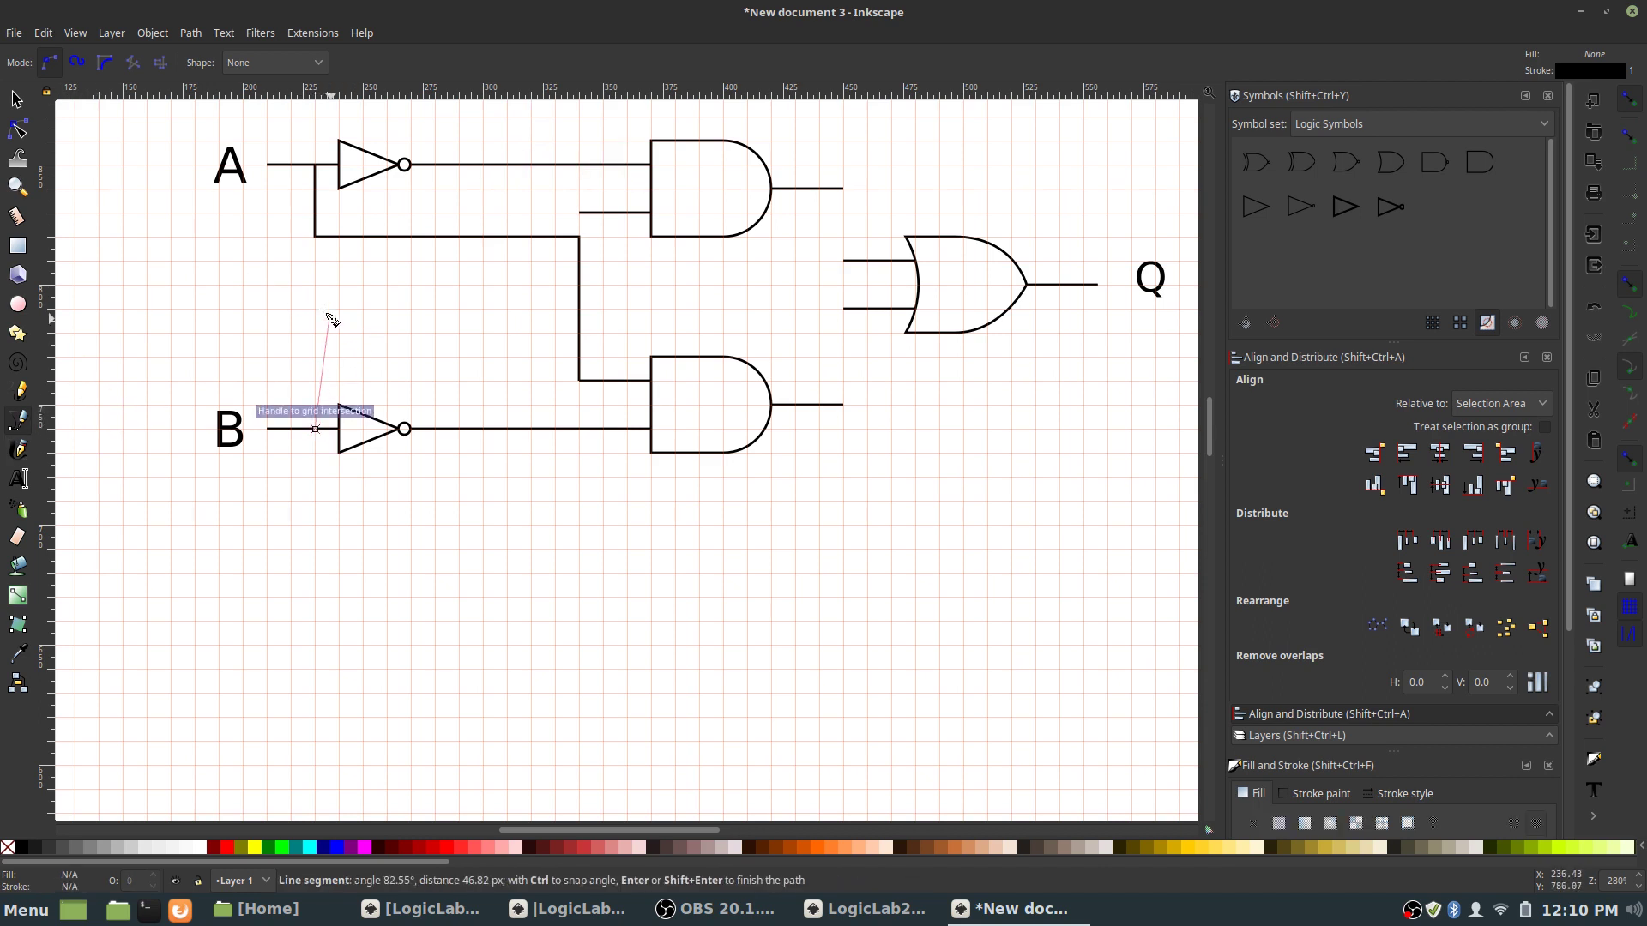
{"action": "left_click", "coordinate": [316, 358]}
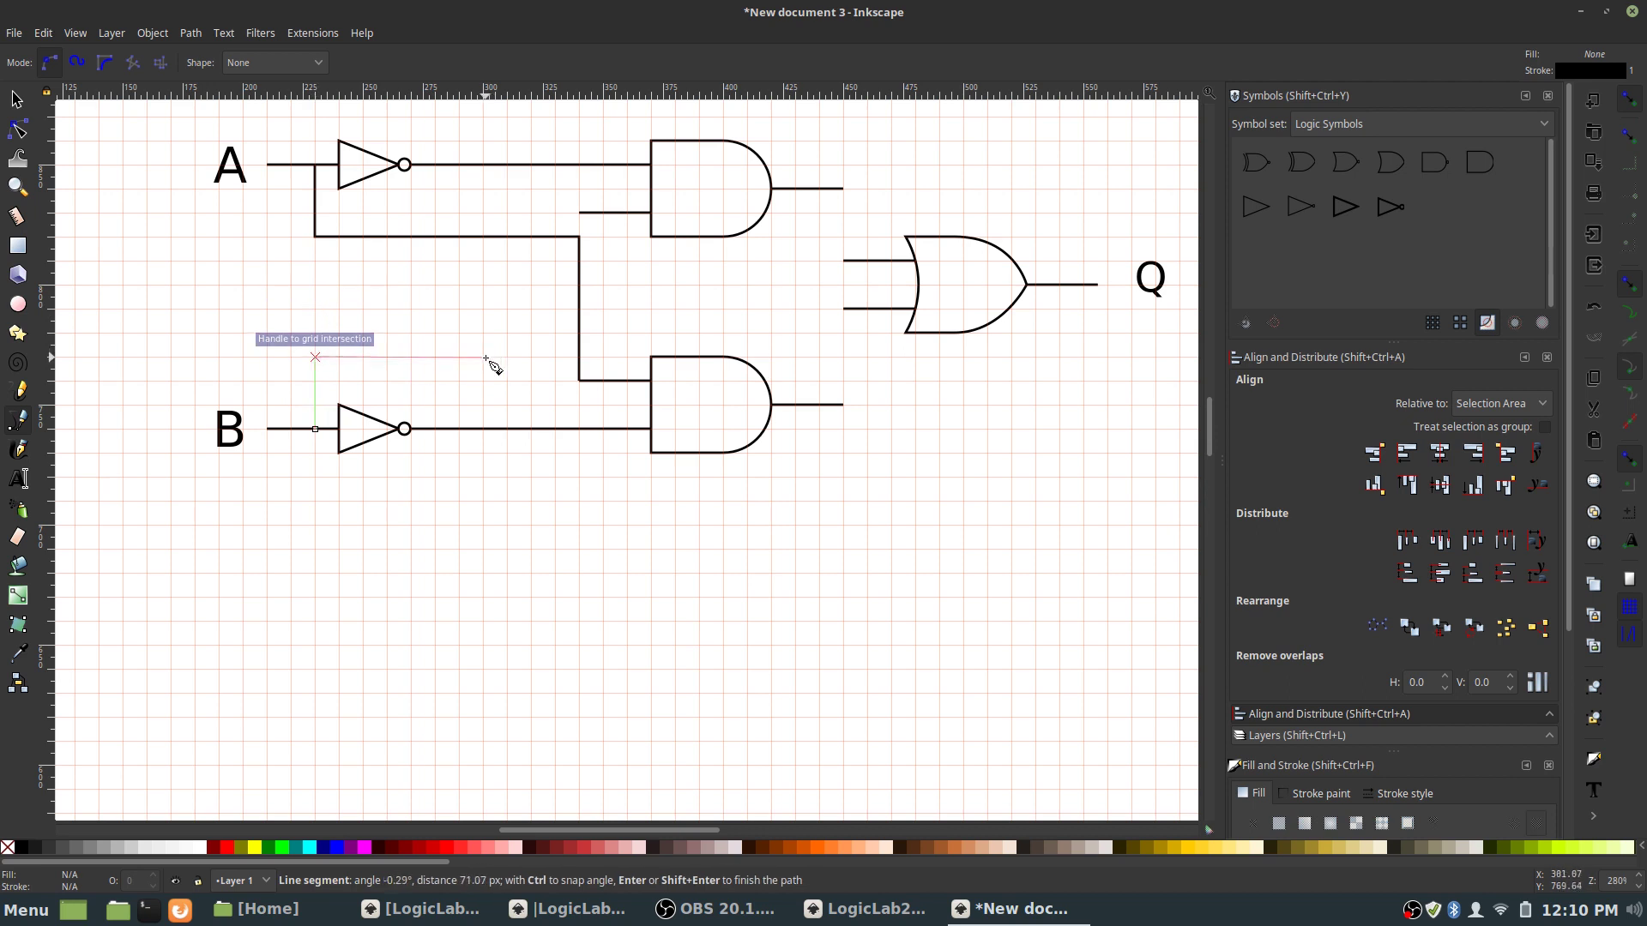
{"action": "left_click", "coordinate": [507, 358]}
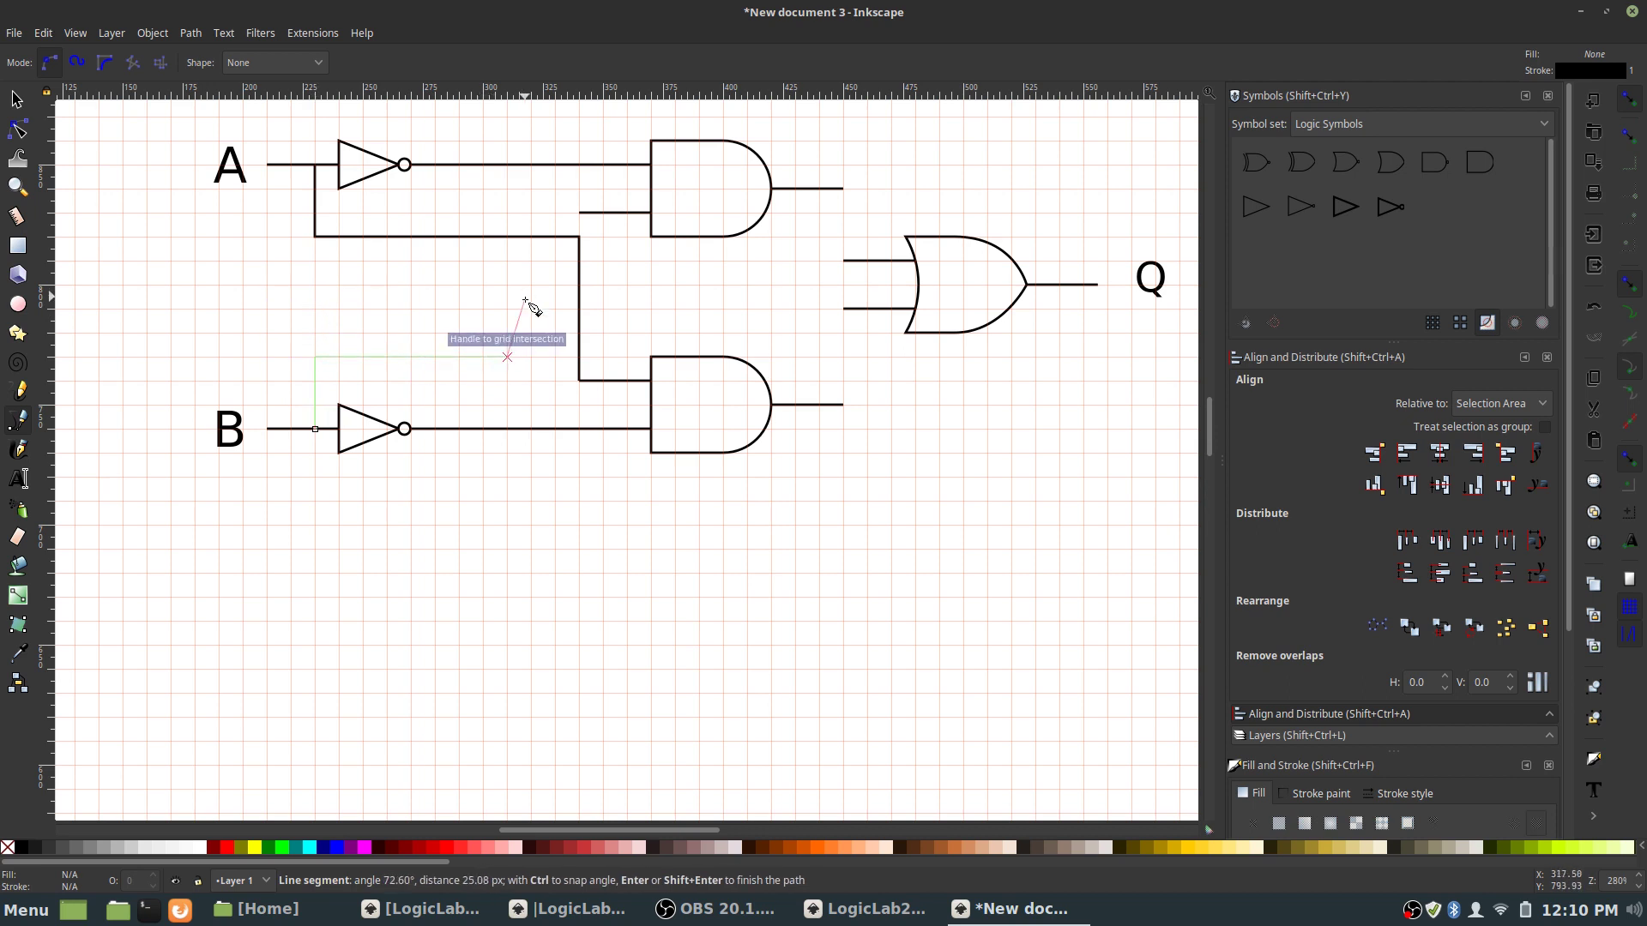
{"action": "left_click", "coordinate": [507, 213]}
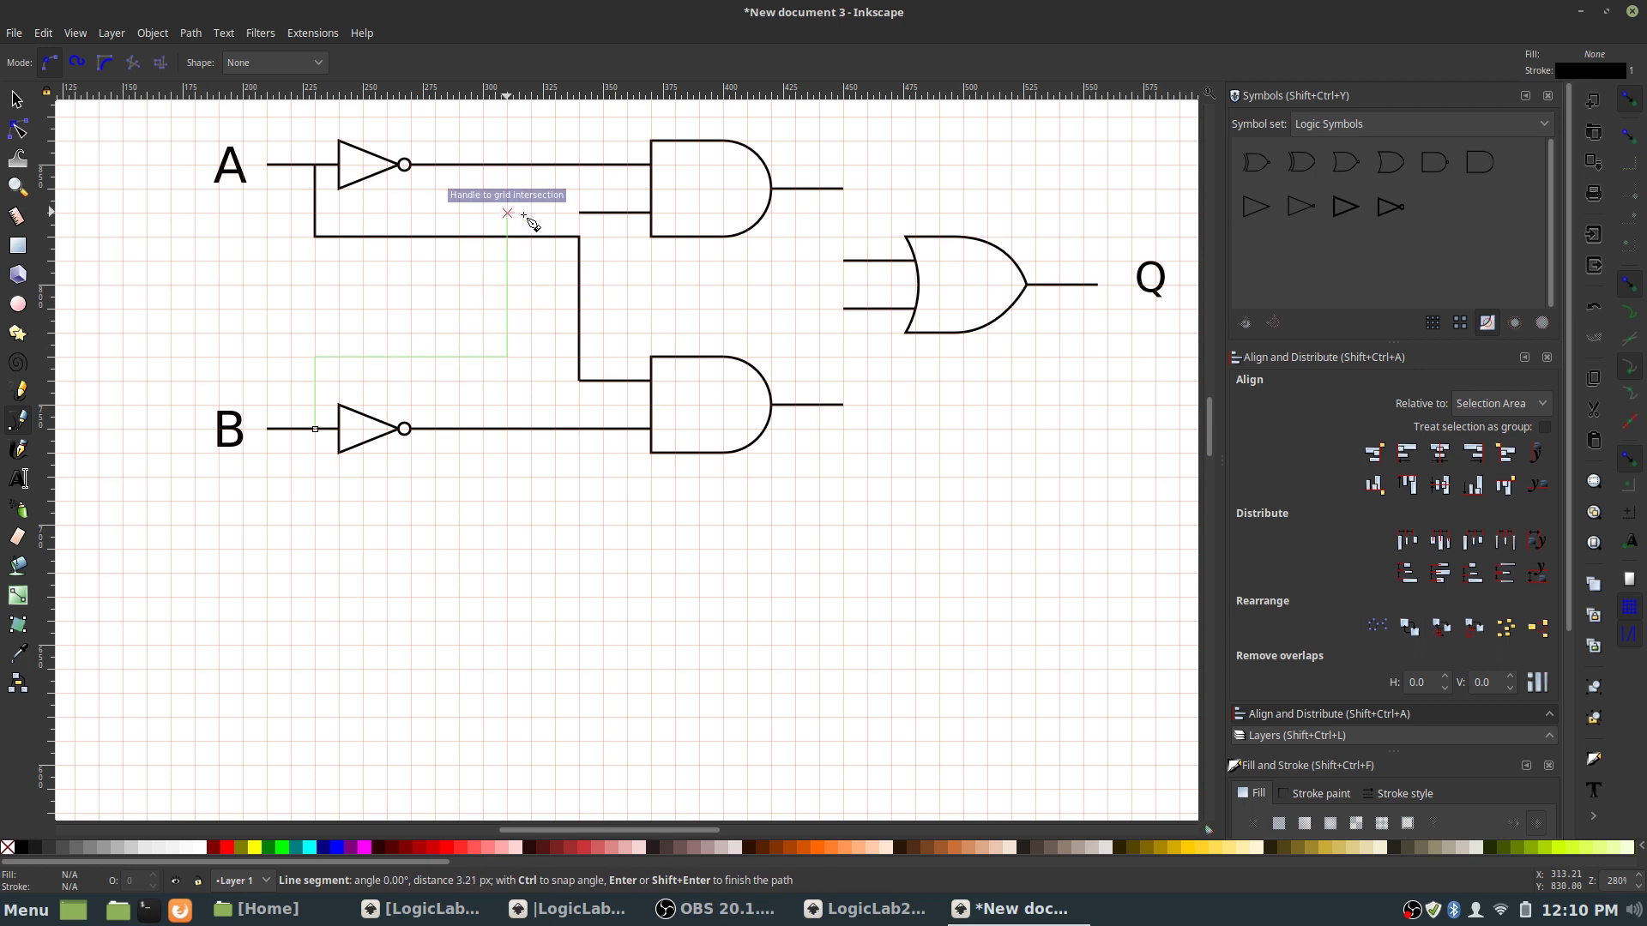
{"action": "double_click", "coordinate": [580, 214]}
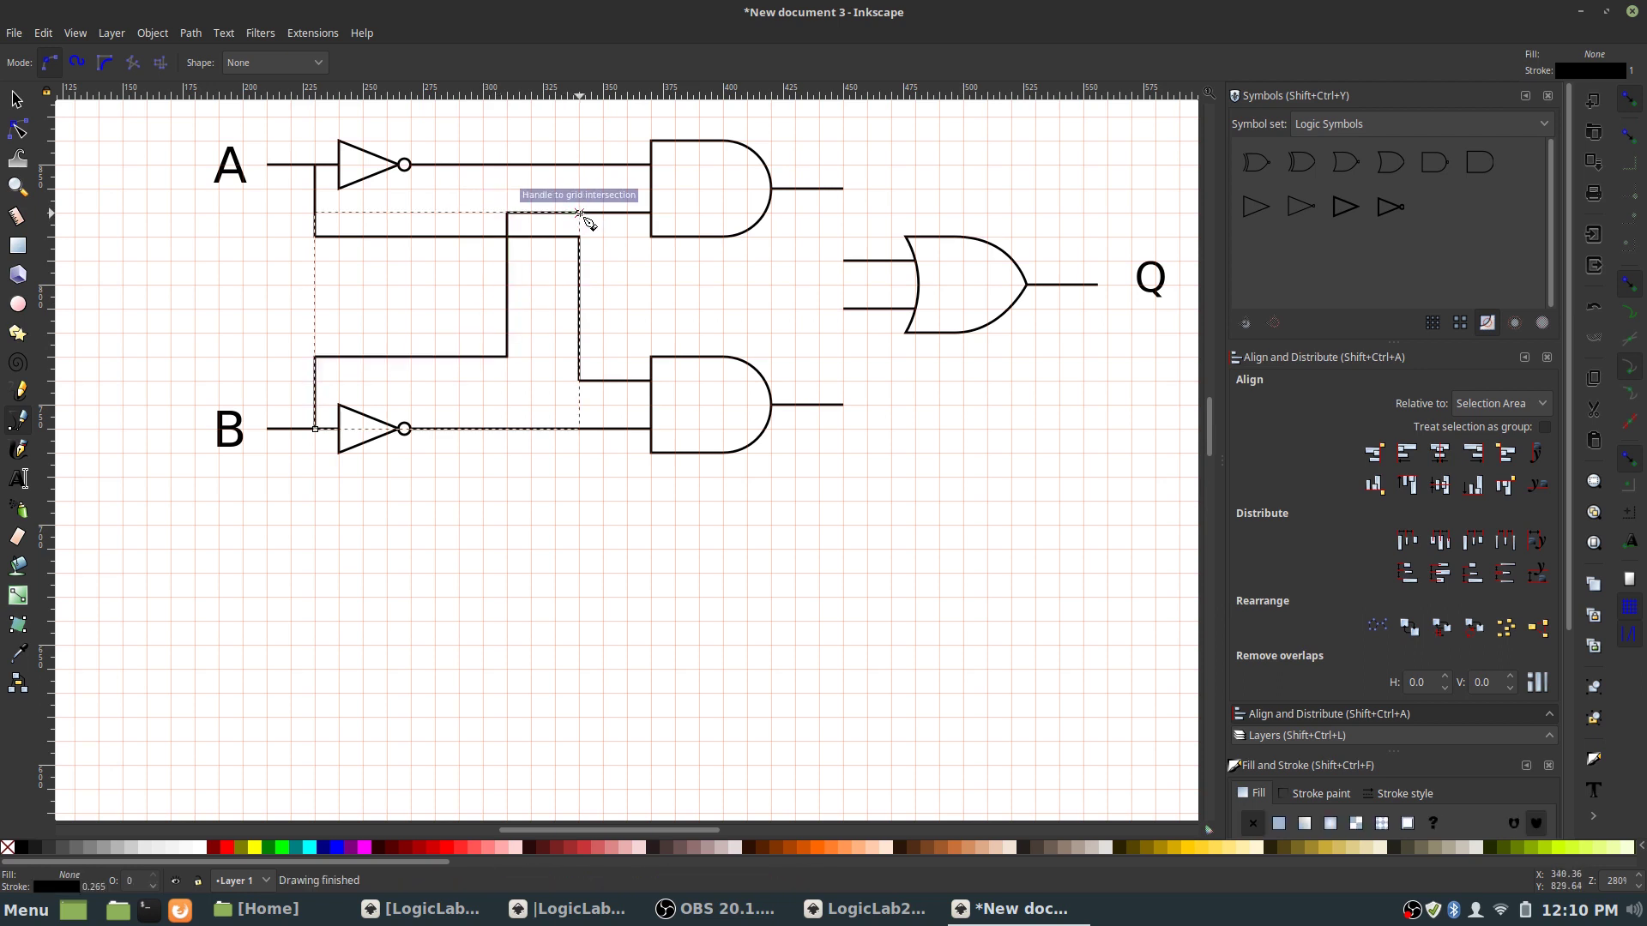
{"action": "left_click", "coordinate": [13, 101]}
{"action": "left_click", "coordinate": [551, 388]}
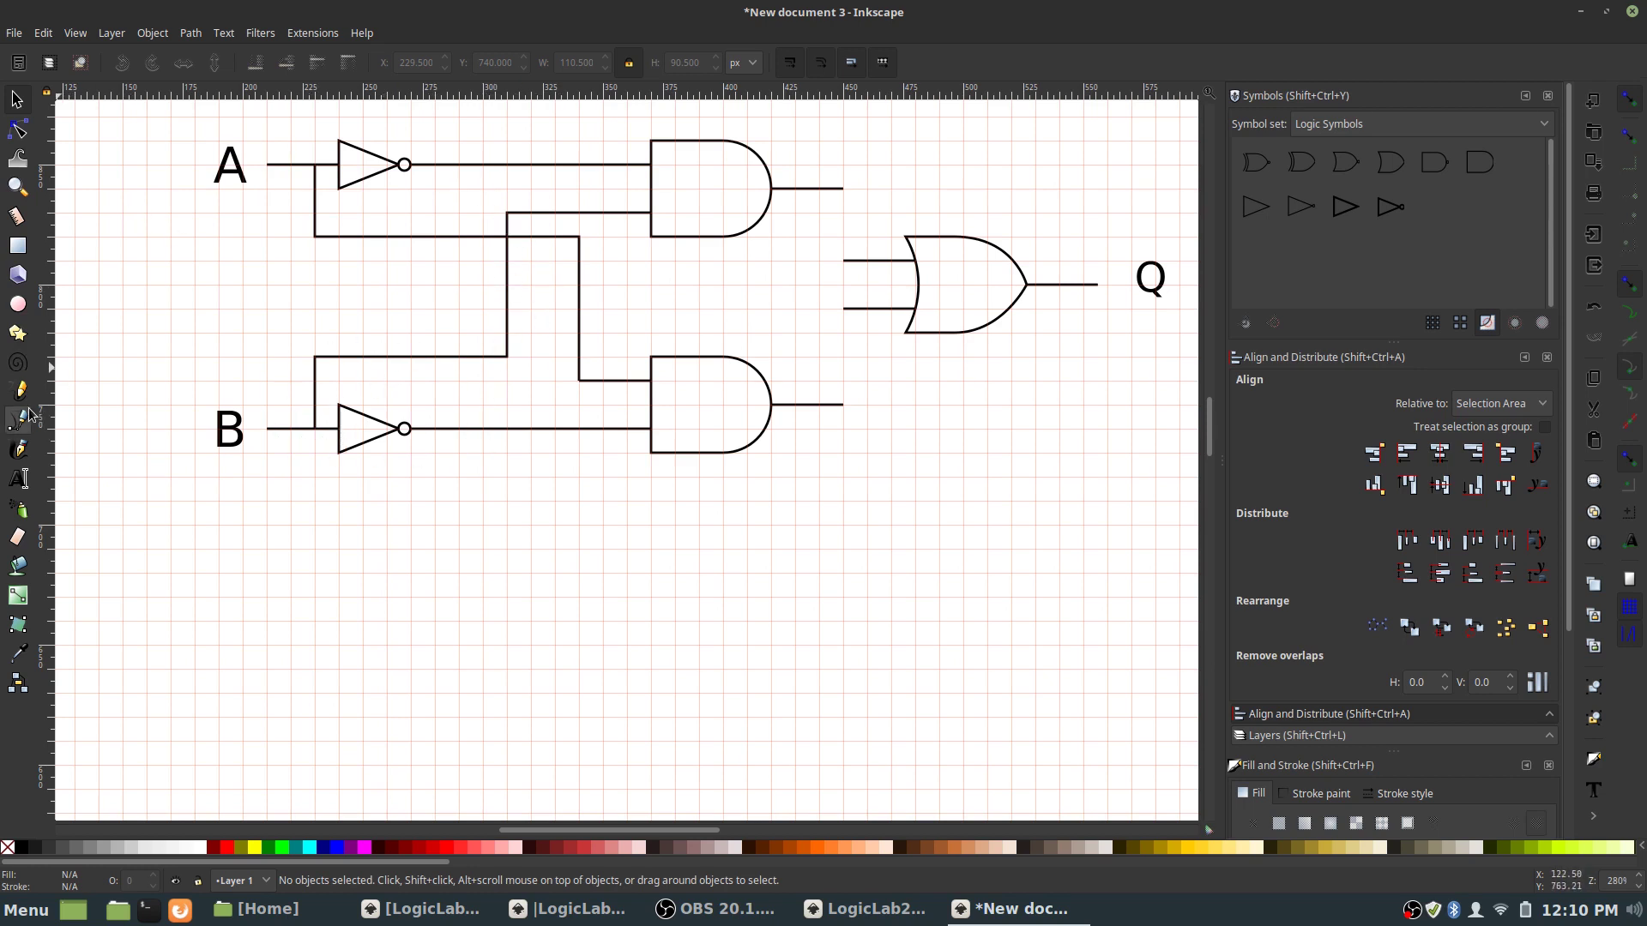
{"action": "key", "text": "ctrl+z"}
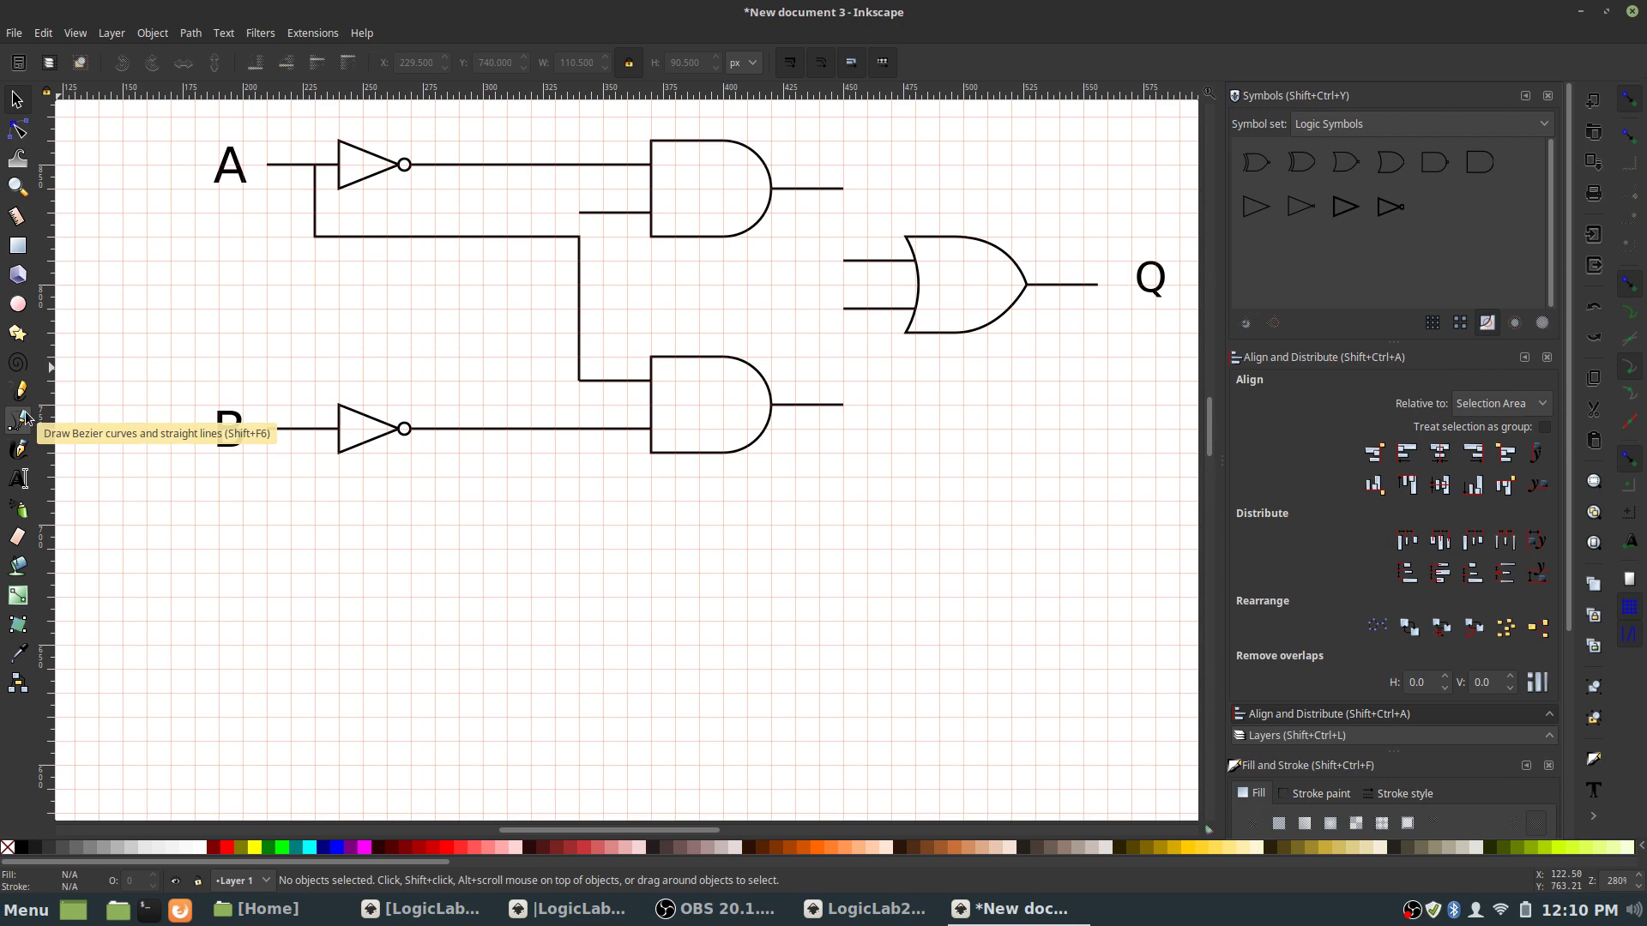
- Draw the lower part of B's branch wire up from B's input line on grid snaps
{"action": "left_click", "coordinate": [18, 421]}
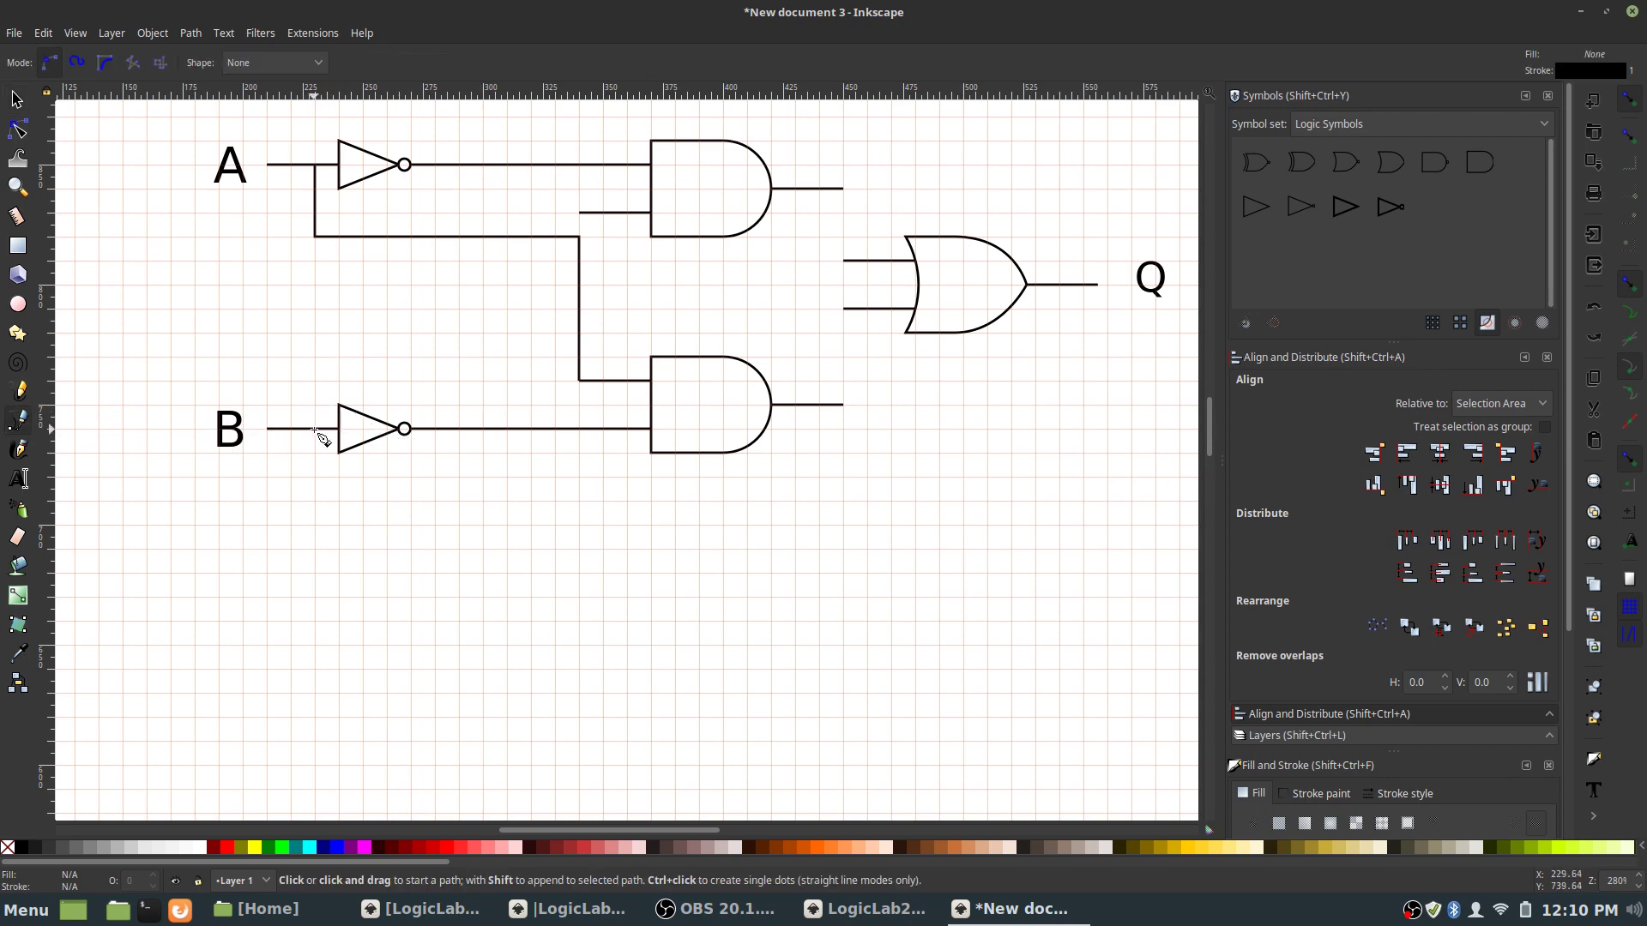
{"action": "left_click", "coordinate": [316, 429]}
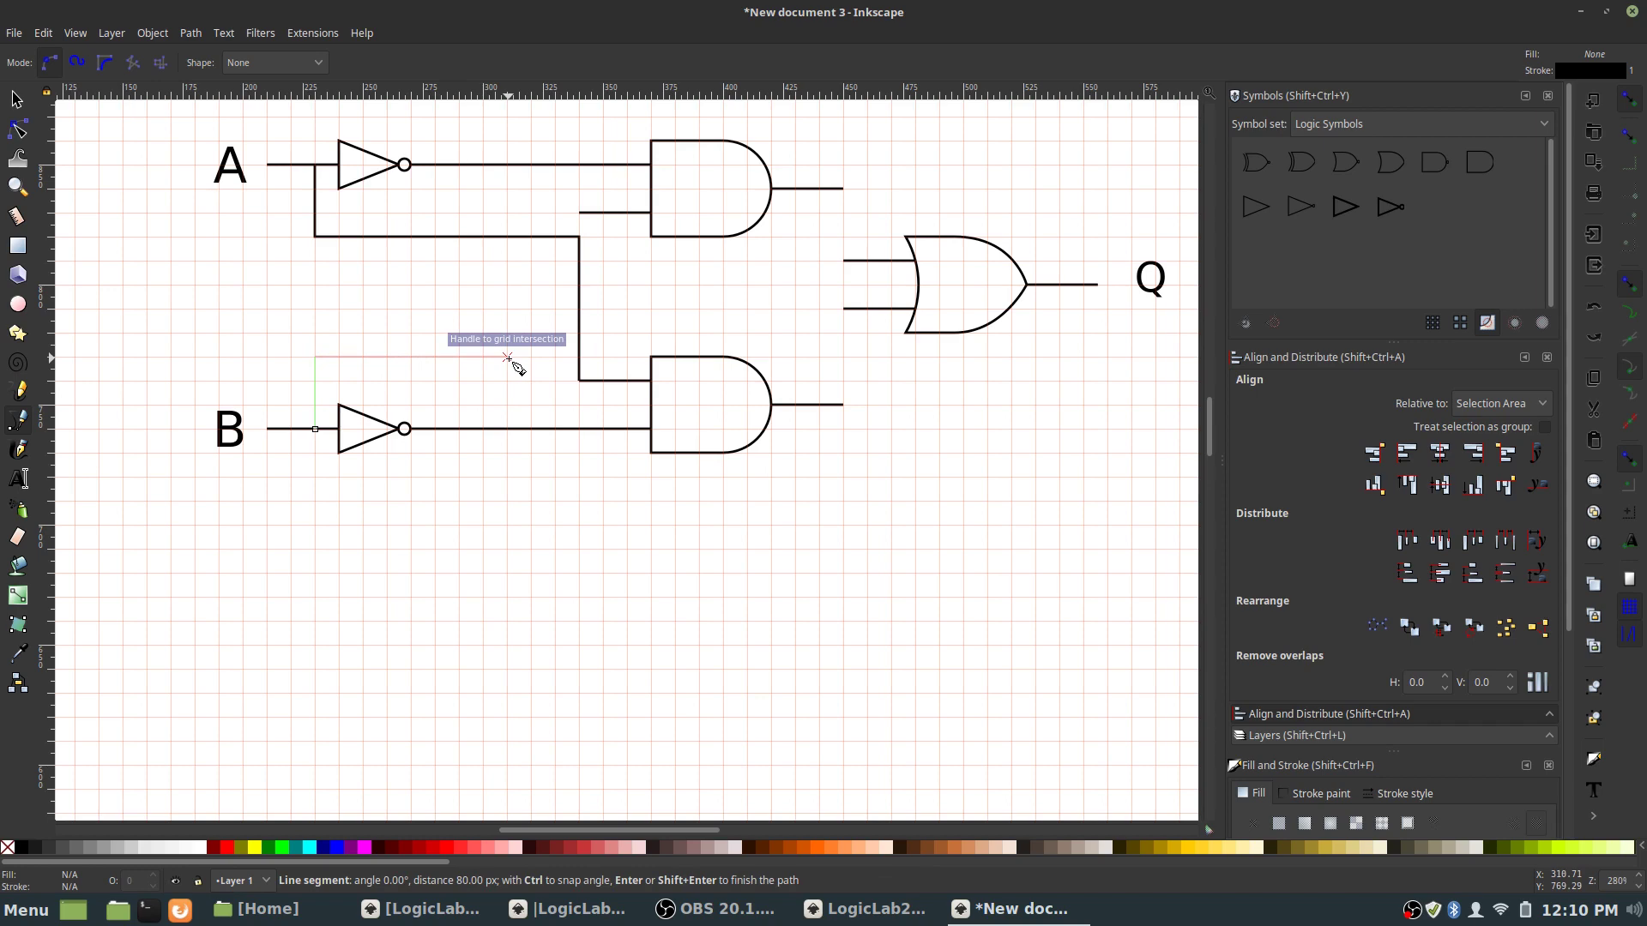
{"action": "left_click", "coordinate": [507, 357]}
{"action": "scroll", "coordinate": [512, 255], "scroll_direction": "up", "scroll_amount": 1}
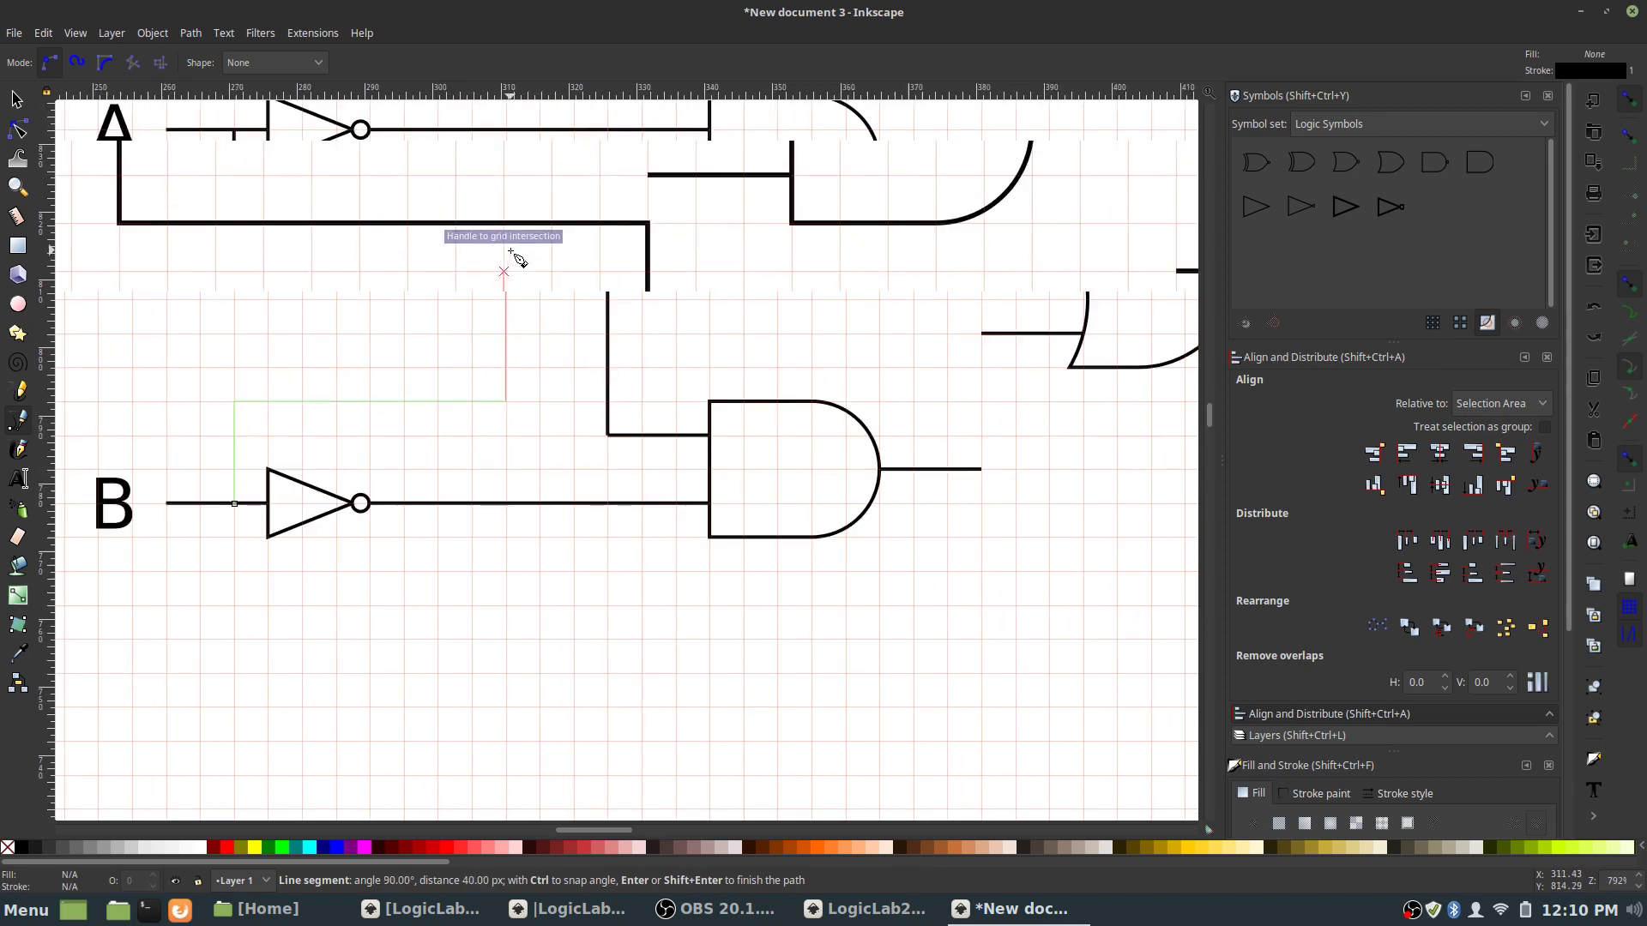
{"action": "scroll", "coordinate": [512, 255], "scroll_direction": "up", "scroll_amount": 3}
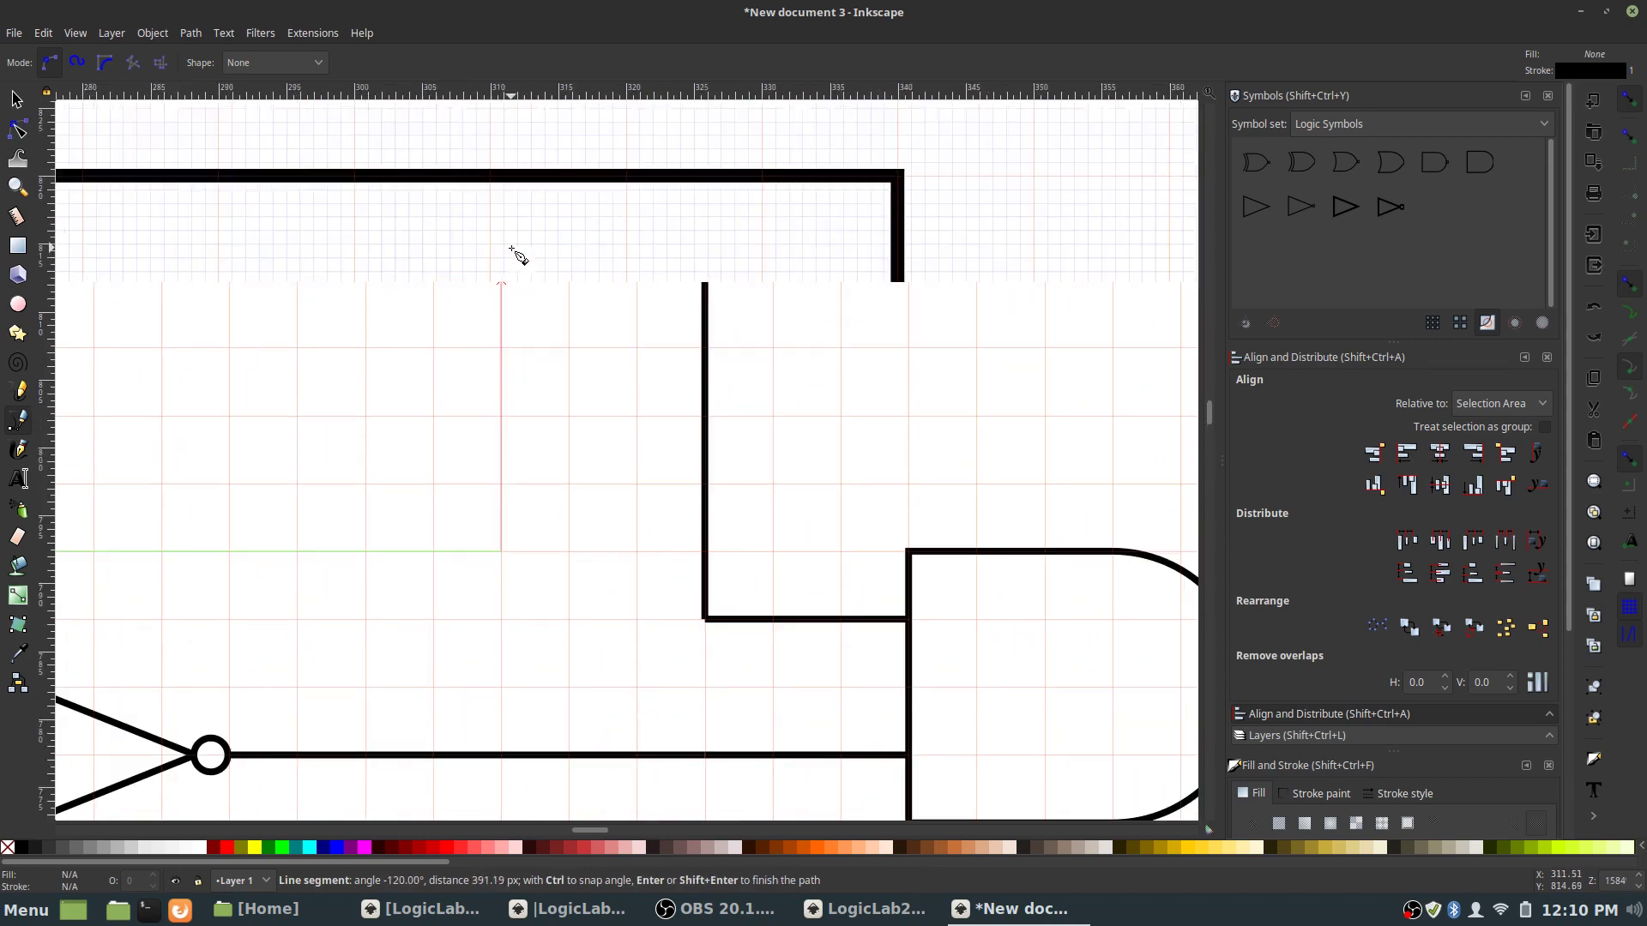
{"action": "left_click", "coordinate": [481, 186]}
{"action": "right_click", "coordinate": [479, 322]}
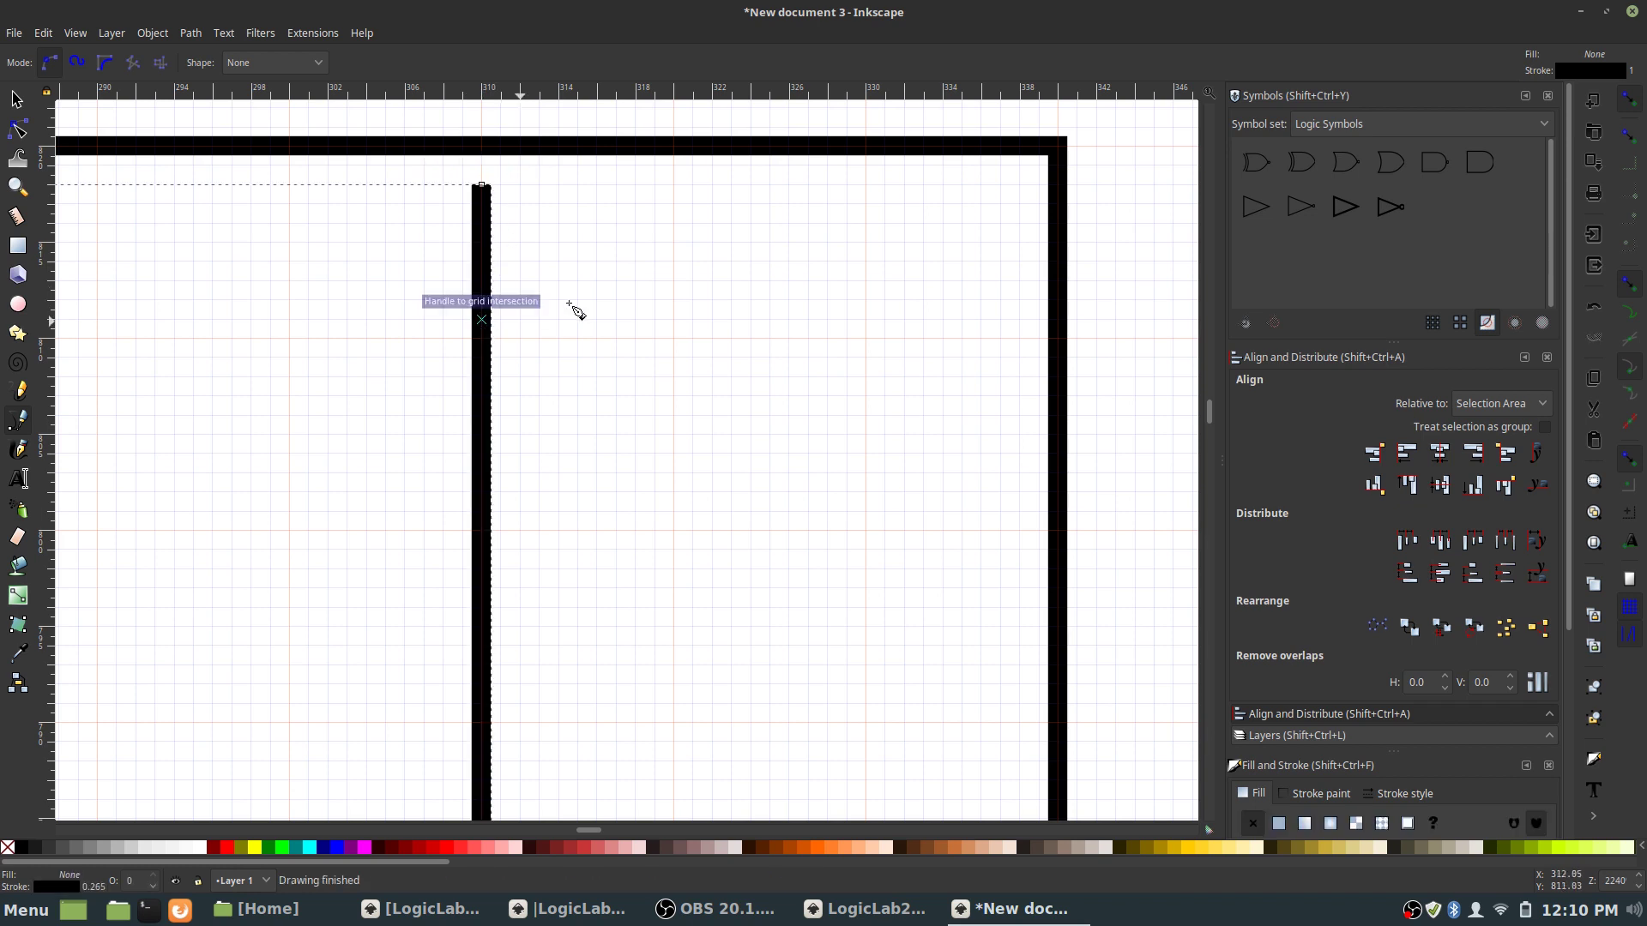
- Complete B's branch over A's wire to the top AND gate's lower input lead
{"action": "scroll", "coordinate": [504, 316], "scroll_direction": "up", "scroll_amount": 2}
{"action": "scroll", "coordinate": [498, 310], "scroll_direction": "up", "scroll_amount": 4}
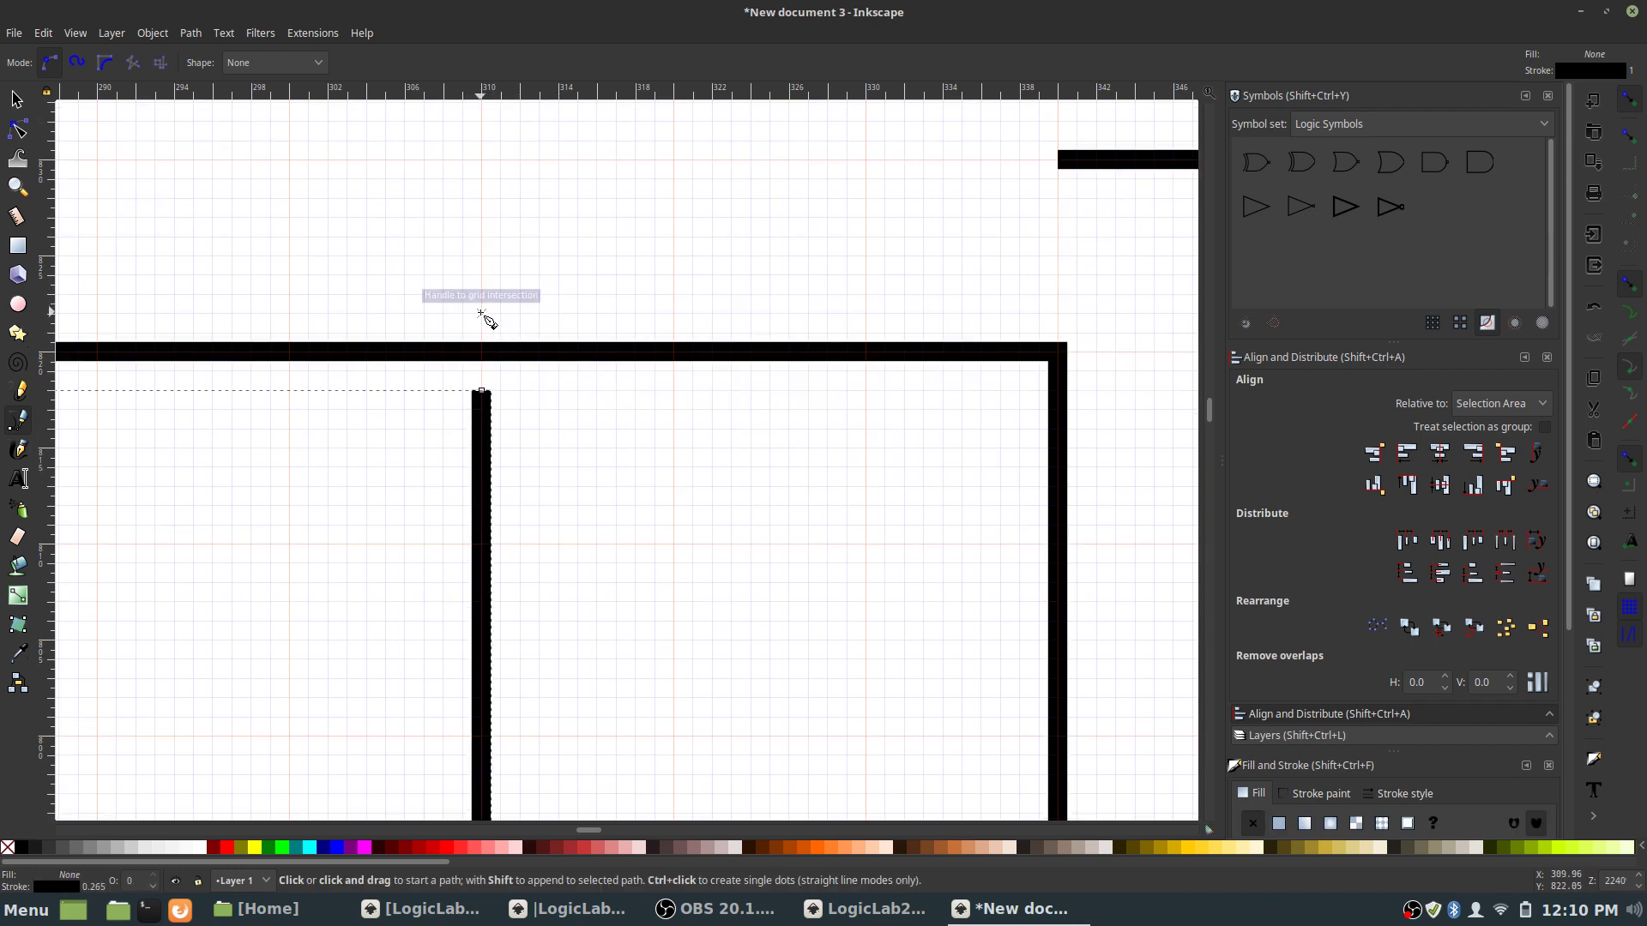
{"action": "left_click", "coordinate": [481, 314]}
{"action": "left_click", "coordinate": [481, 161]}
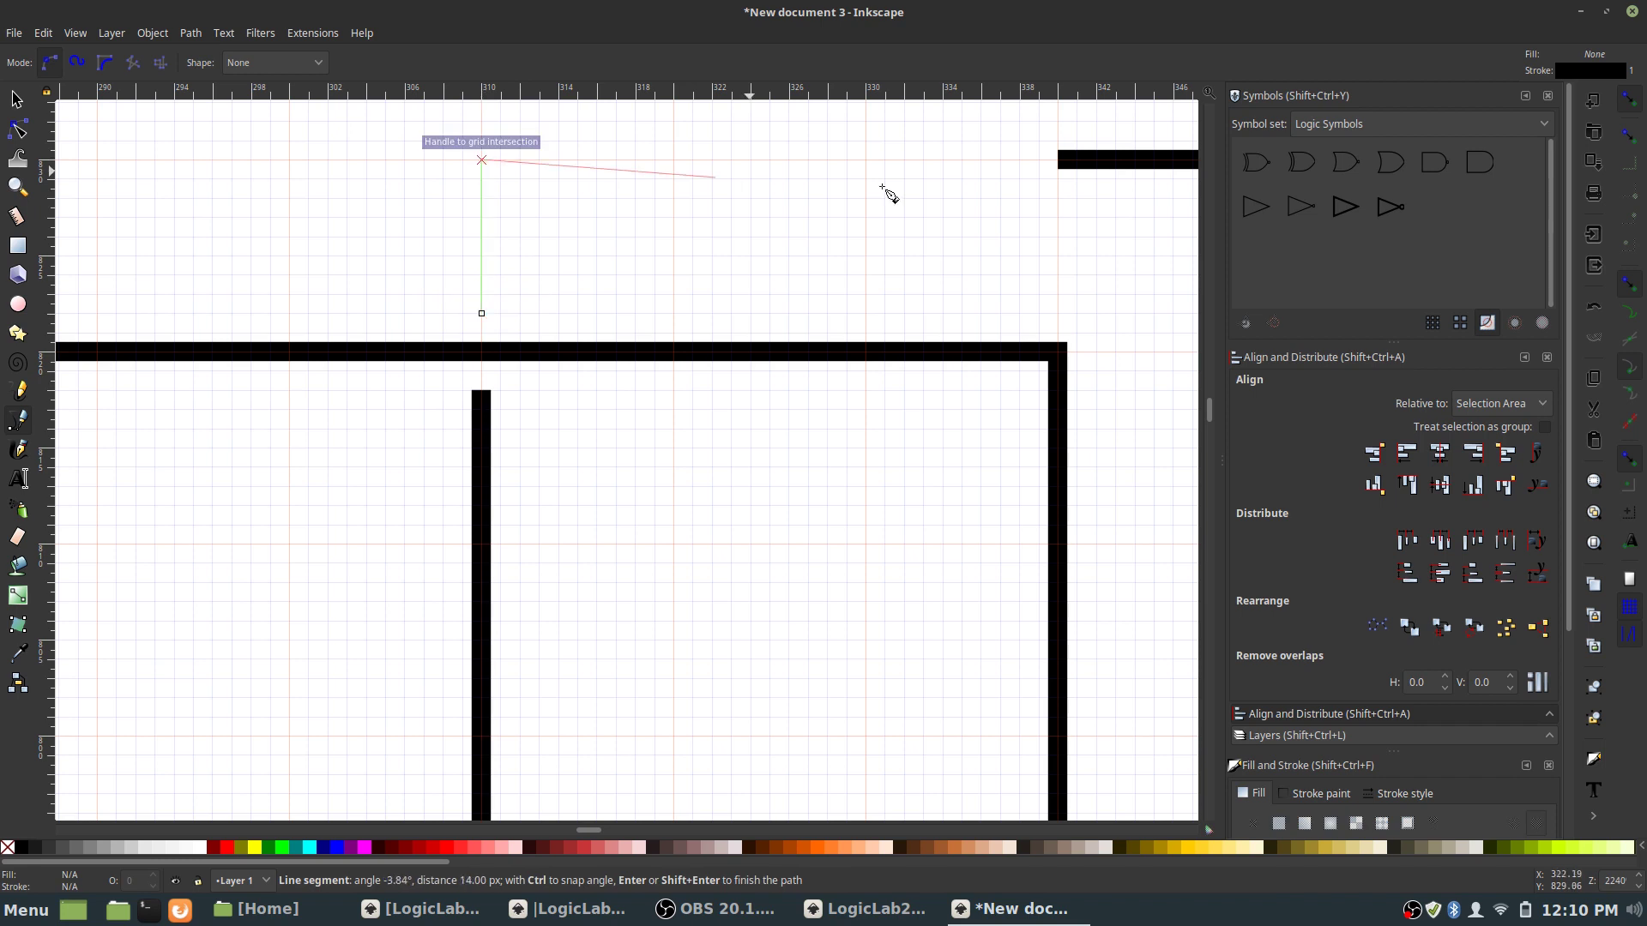
{"action": "double_click", "coordinate": [1059, 160]}
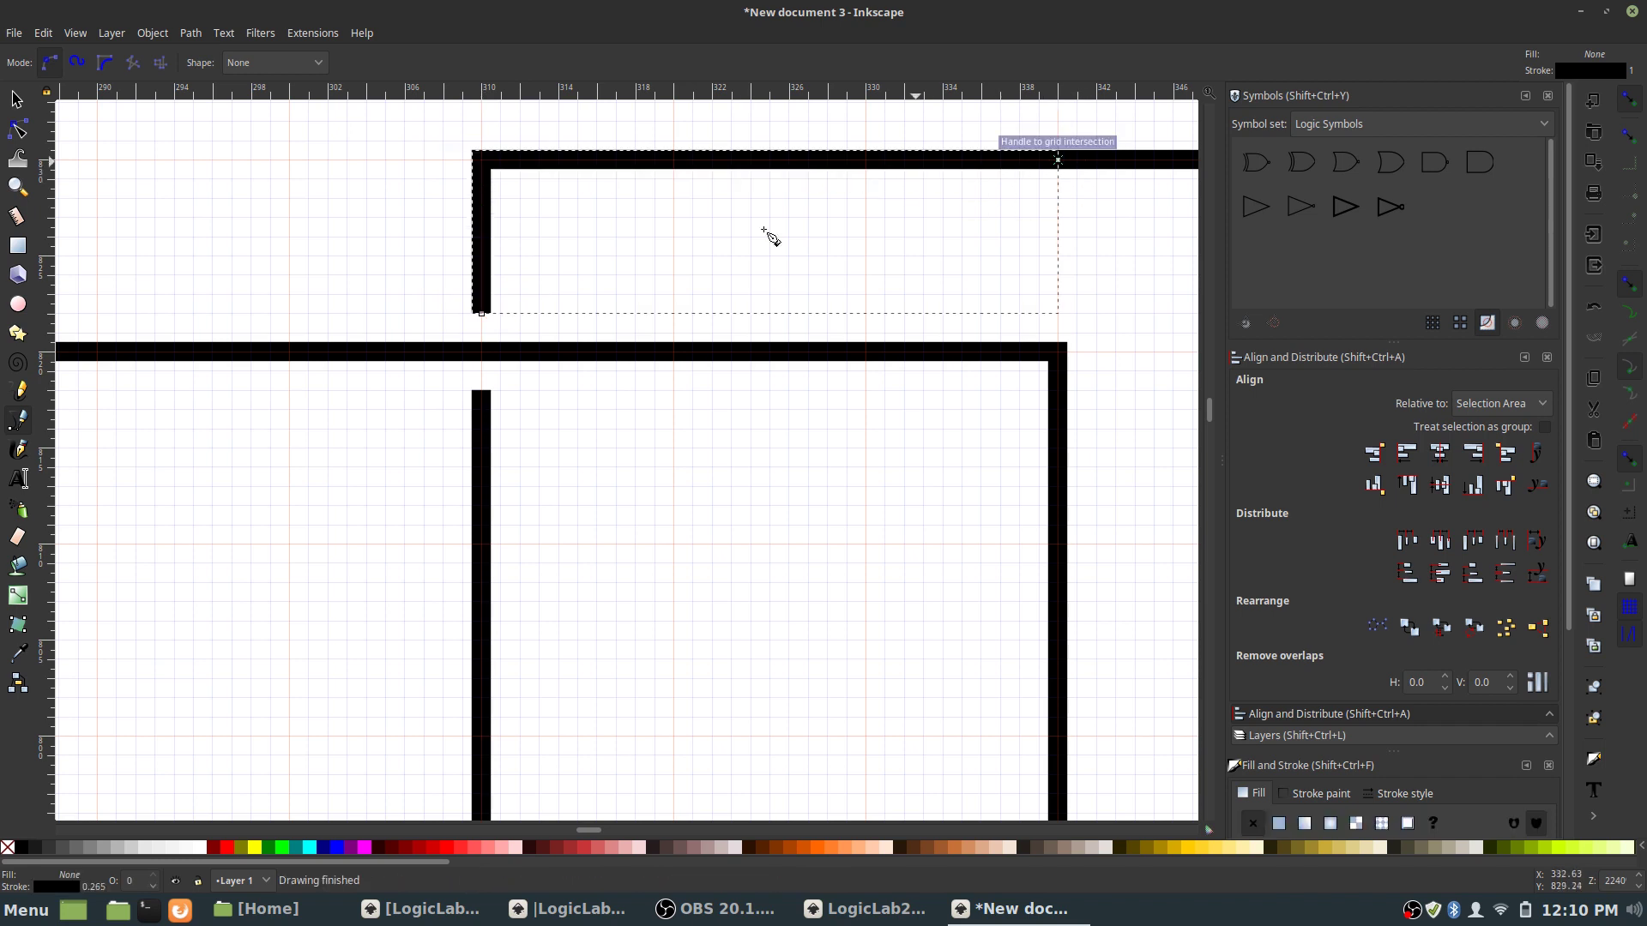
{"action": "scroll", "coordinate": [403, 591], "scroll_direction": "down", "scroll_amount": 5, "text": "ctrl"}
{"action": "scroll", "coordinate": [369, 686], "scroll_direction": "down", "scroll_amount": 5}
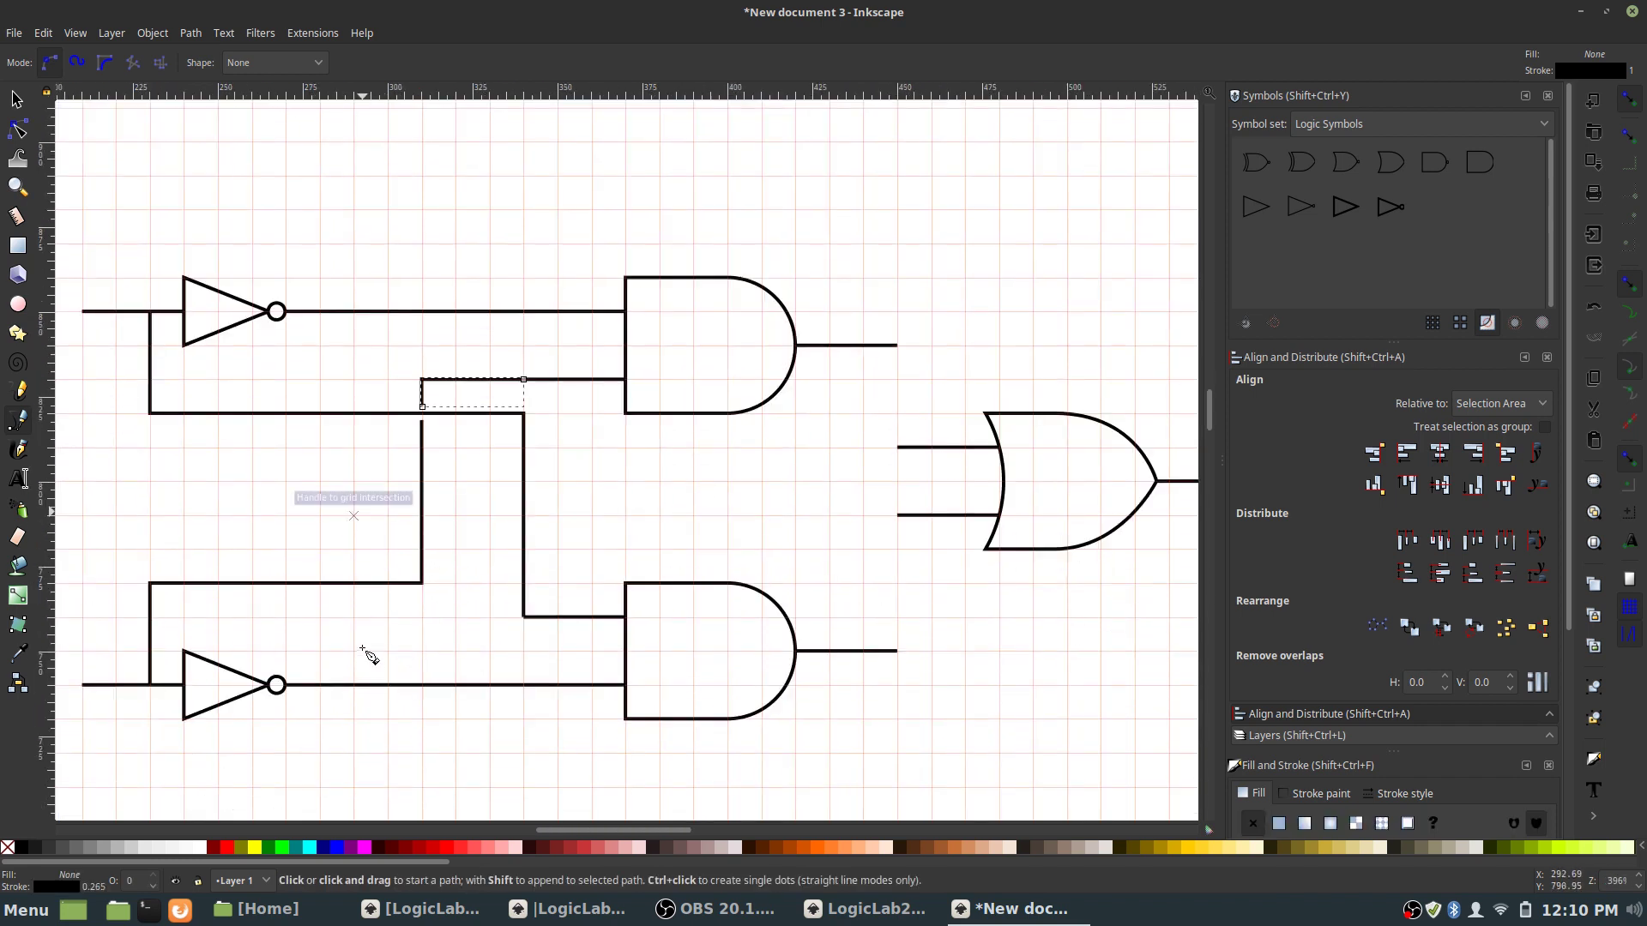
{"action": "scroll", "coordinate": [274, 635], "scroll_direction": "right", "scroll_amount": 2}
{"action": "scroll", "coordinate": [238, 614], "scroll_direction": "left", "scroll_amount": 4}
{"action": "scroll", "coordinate": [239, 614], "scroll_direction": "left", "scroll_amount": 1}
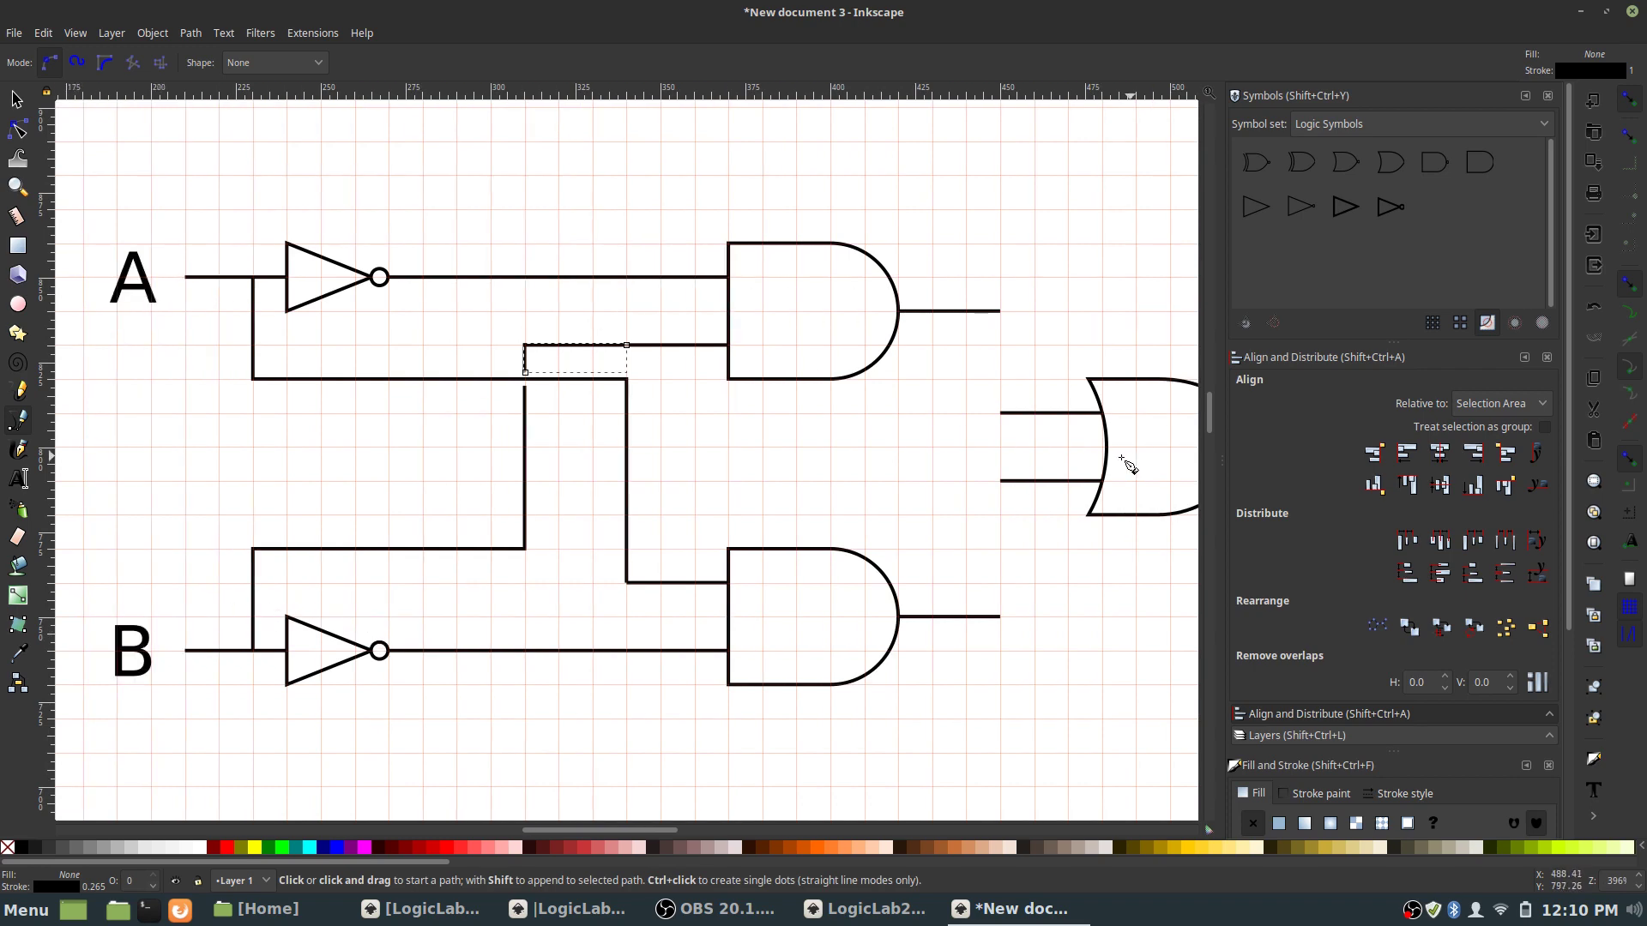
{"action": "left_click", "coordinate": [1003, 313]}
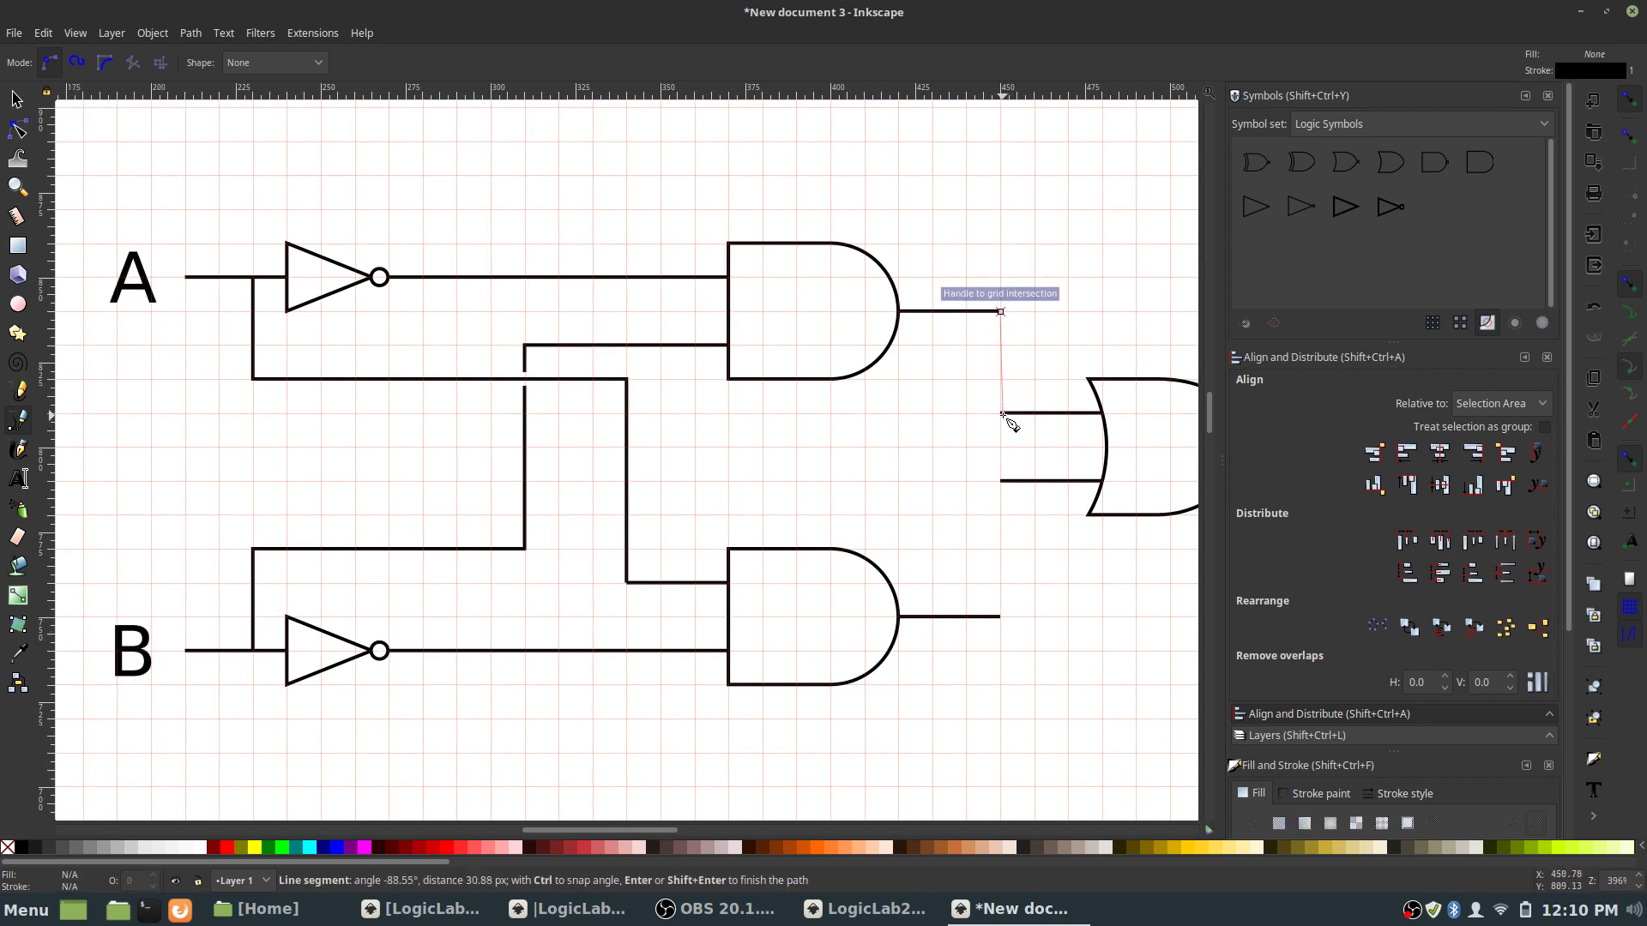
- Wire the top AND output to the OR's upper input and the lower AND output to its lower input
{"action": "left_click", "coordinate": [1016, 433]}
{"action": "key", "text": "Return"}
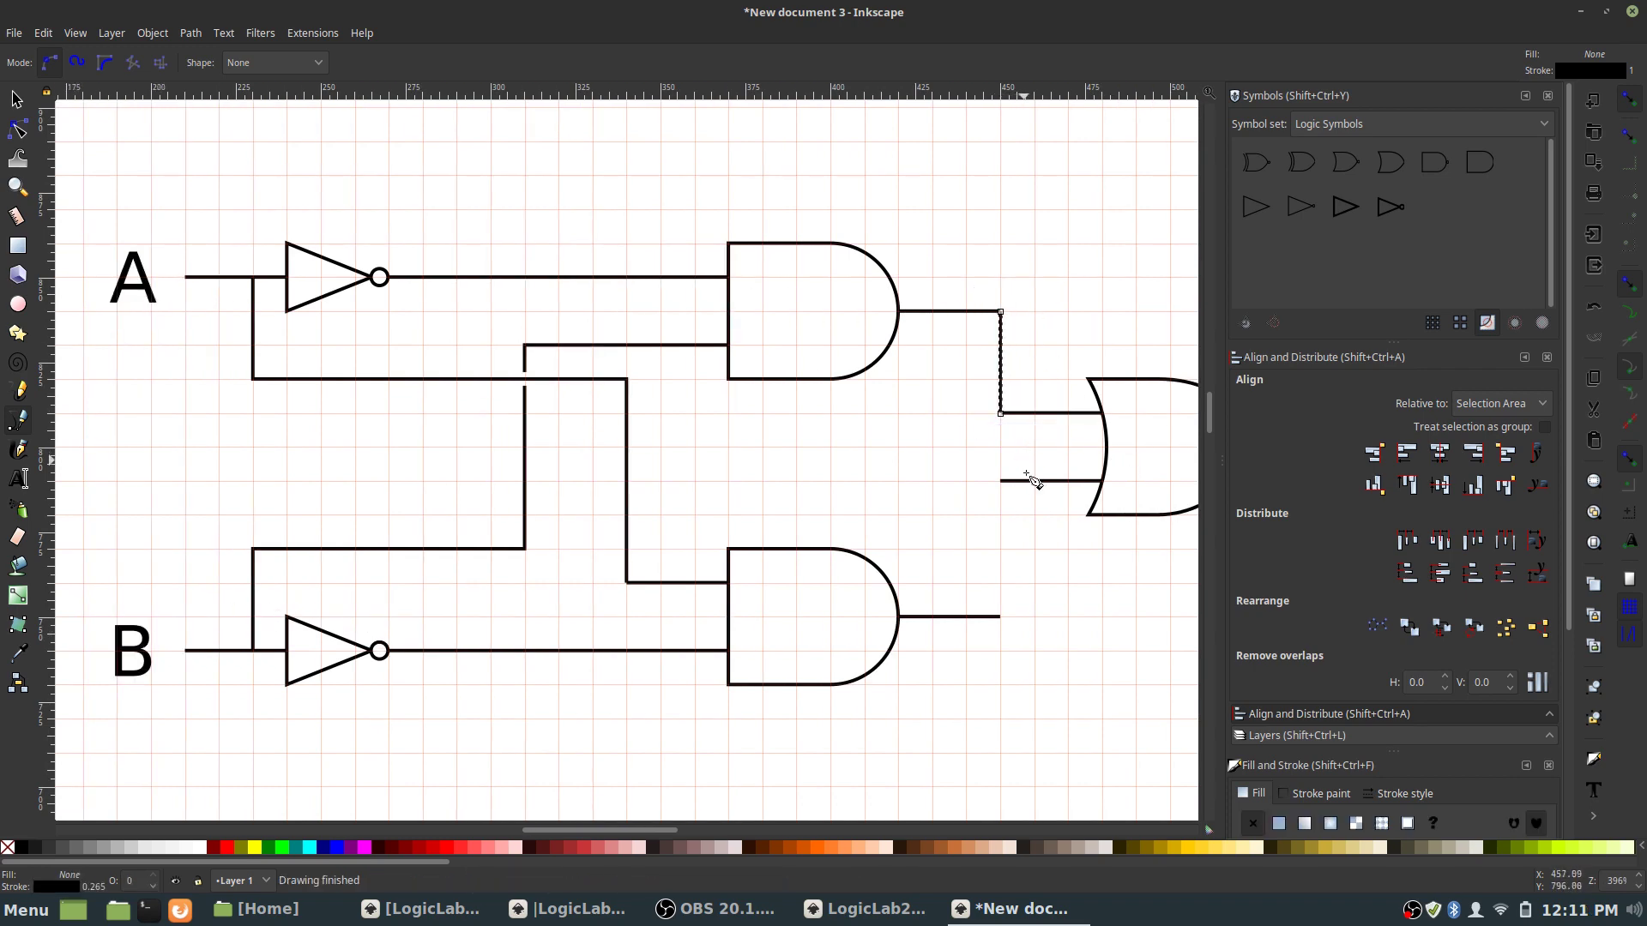
{"action": "left_click", "coordinate": [1001, 616]}
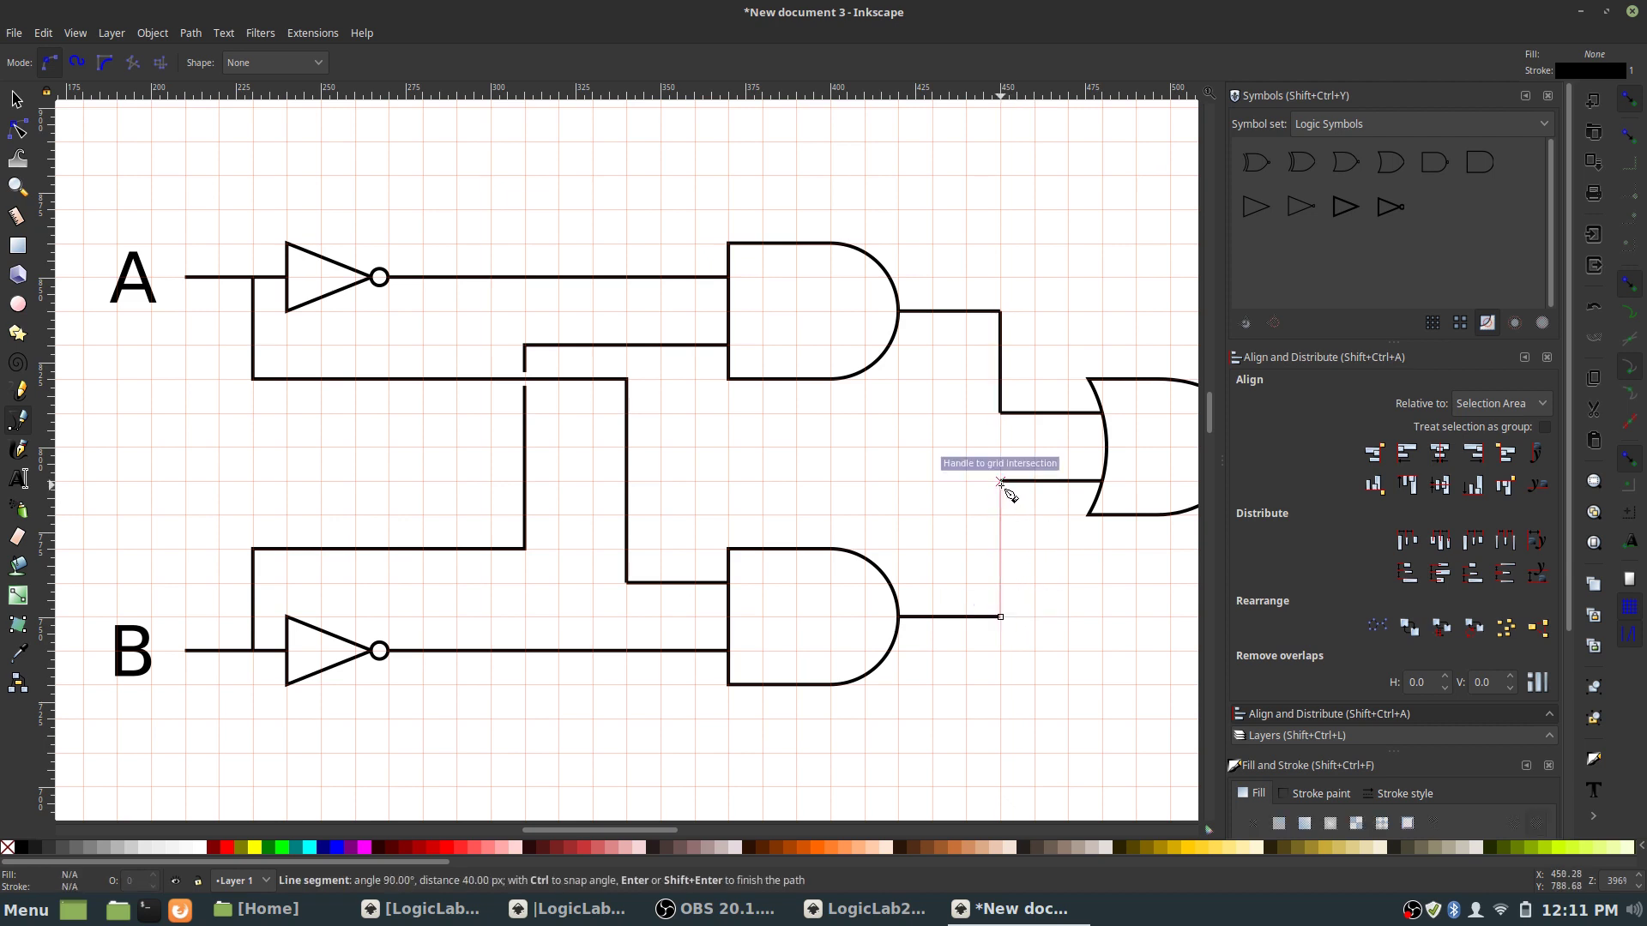
{"action": "left_click", "coordinate": [1000, 482]}
{"action": "key", "text": "Return"}
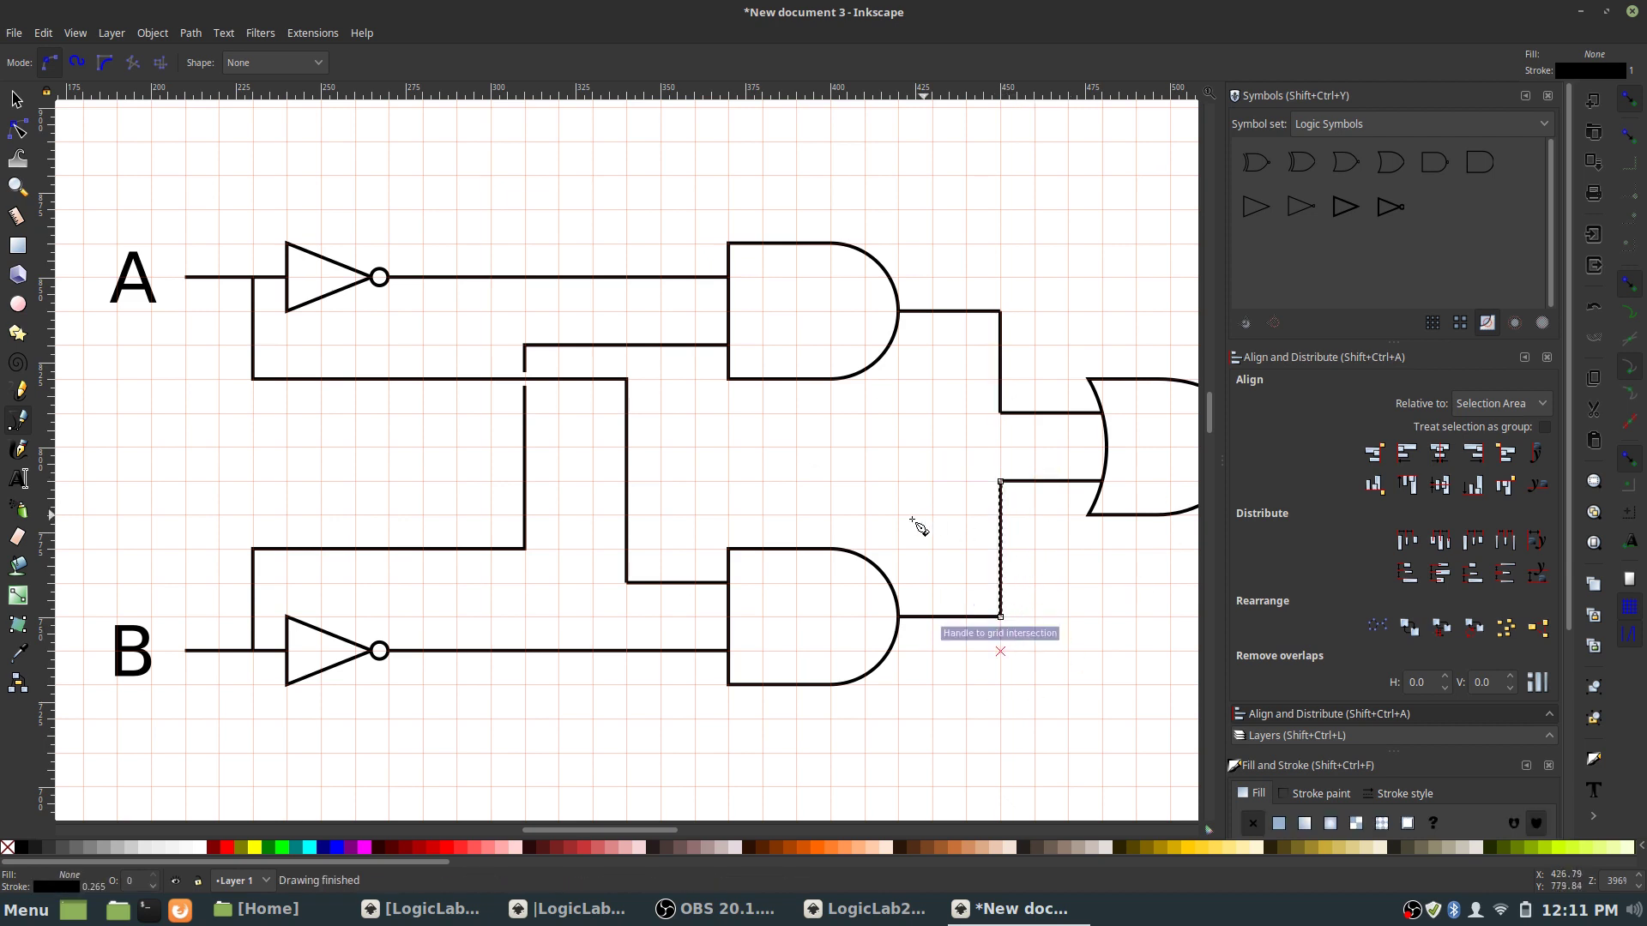
{"action": "scroll", "coordinate": [918, 527], "scroll_direction": "down", "scroll_amount": 2}
{"action": "scroll", "coordinate": [662, 582], "scroll_direction": "right", "scroll_amount": 4}
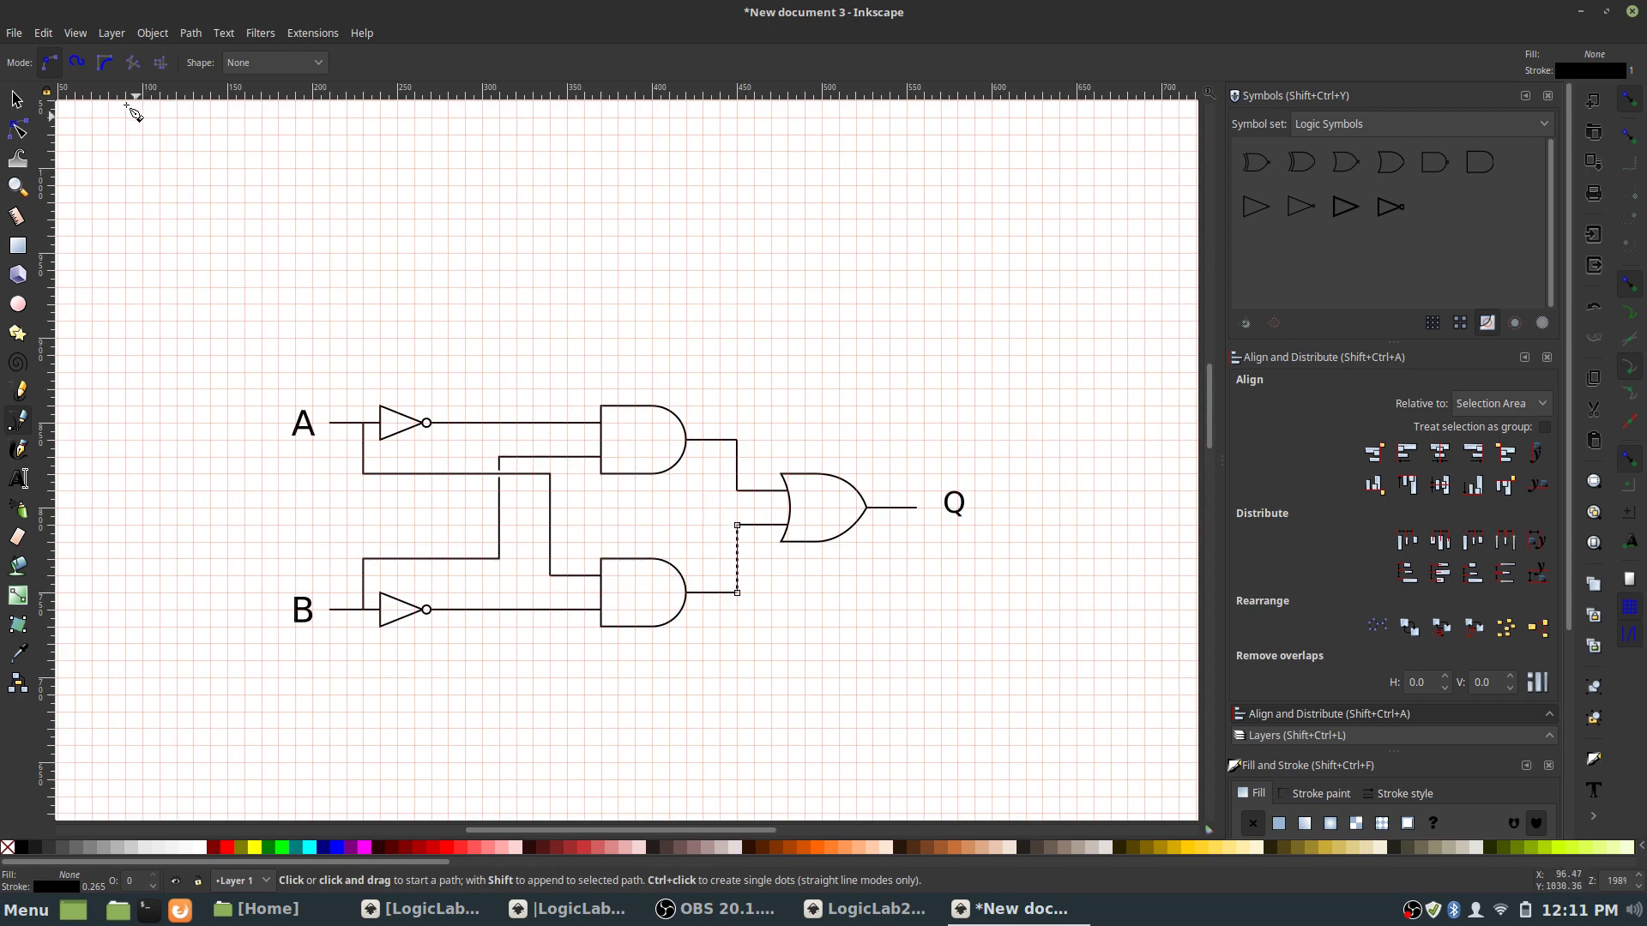
- Nudge the Q label and centre it vertically on the OR gate's output
{"action": "left_click", "coordinate": [16, 99]}
{"action": "left_click", "coordinate": [993, 504]}
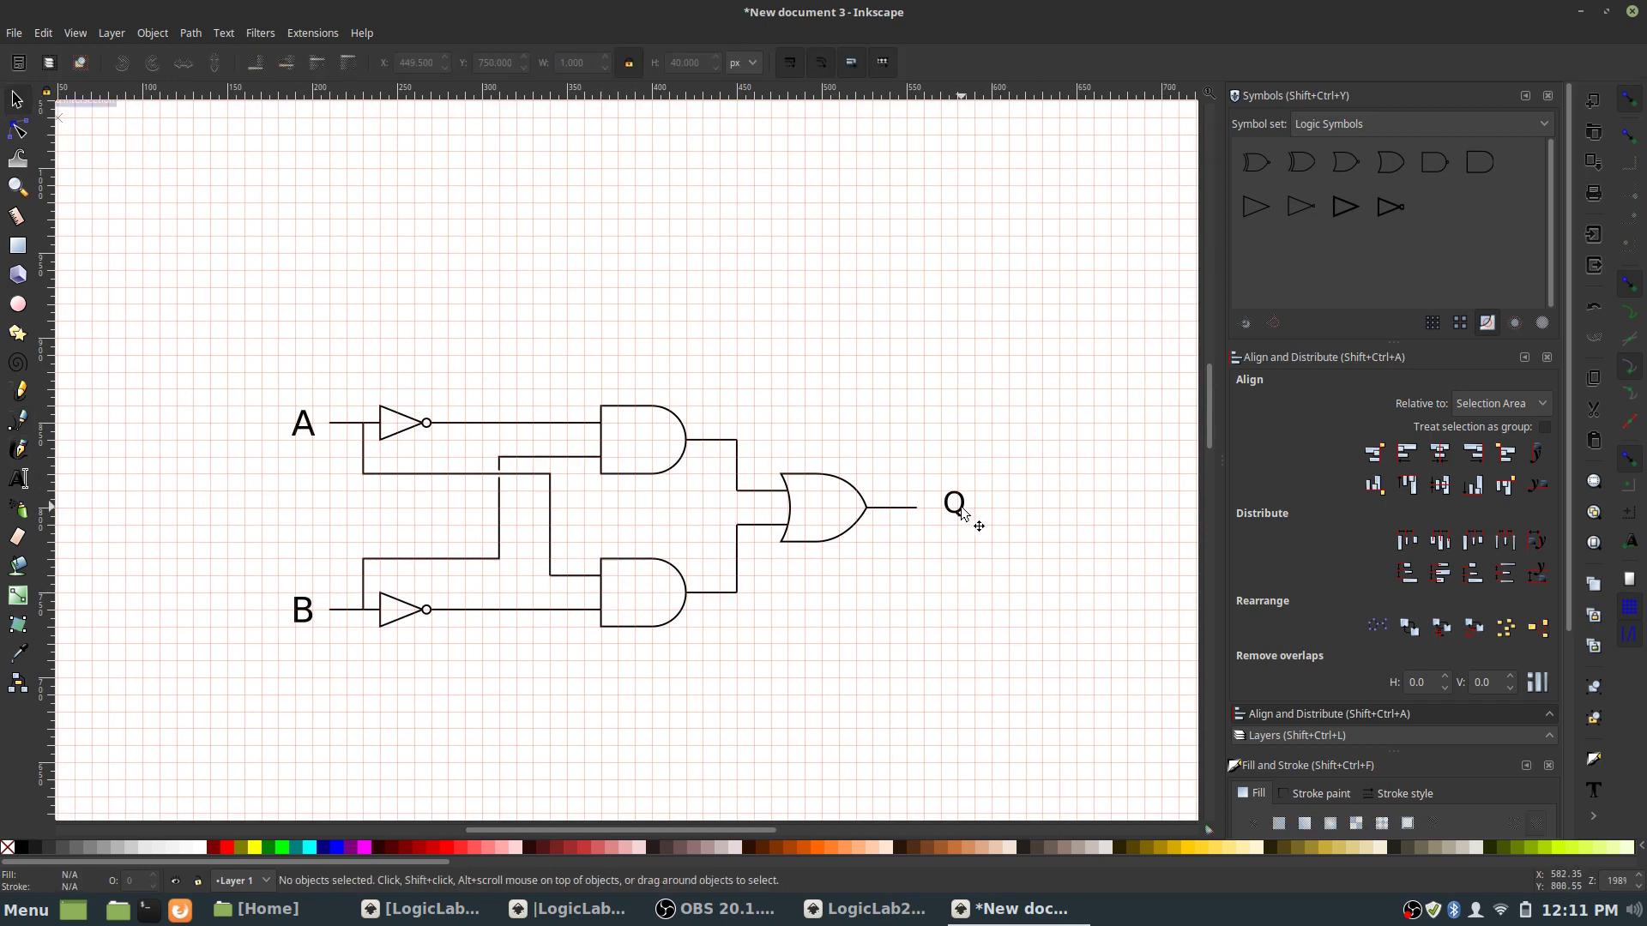
{"action": "left_click", "coordinate": [962, 513]}
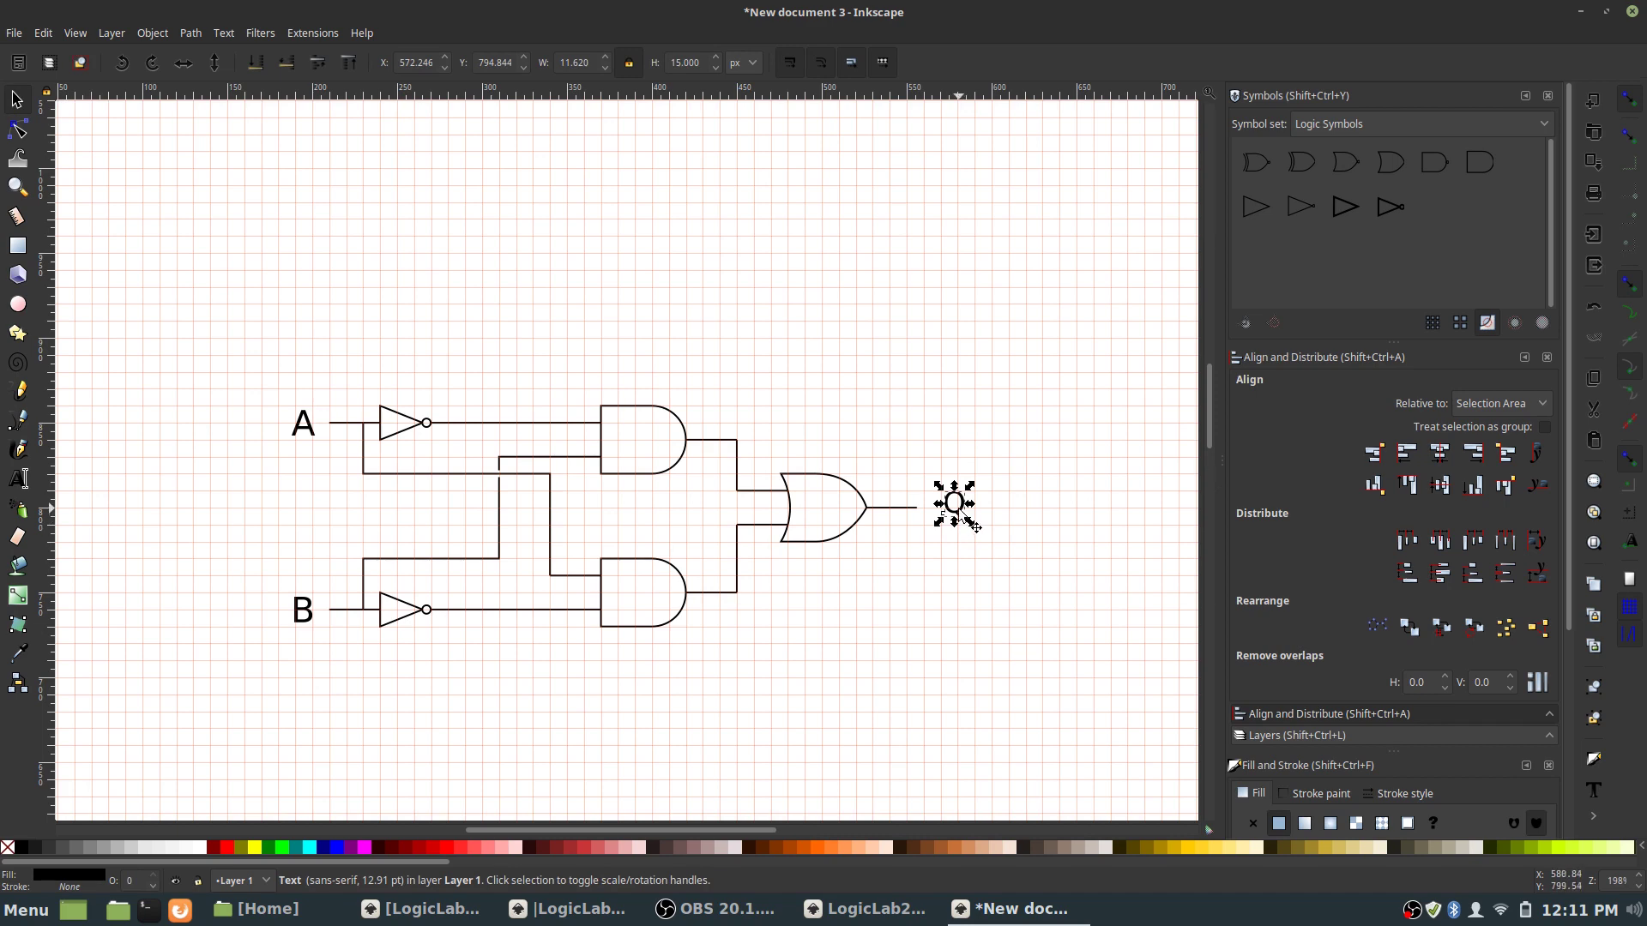
{"action": "left_click_drag", "start_coordinate": [973, 529], "coordinate": [967, 535]}
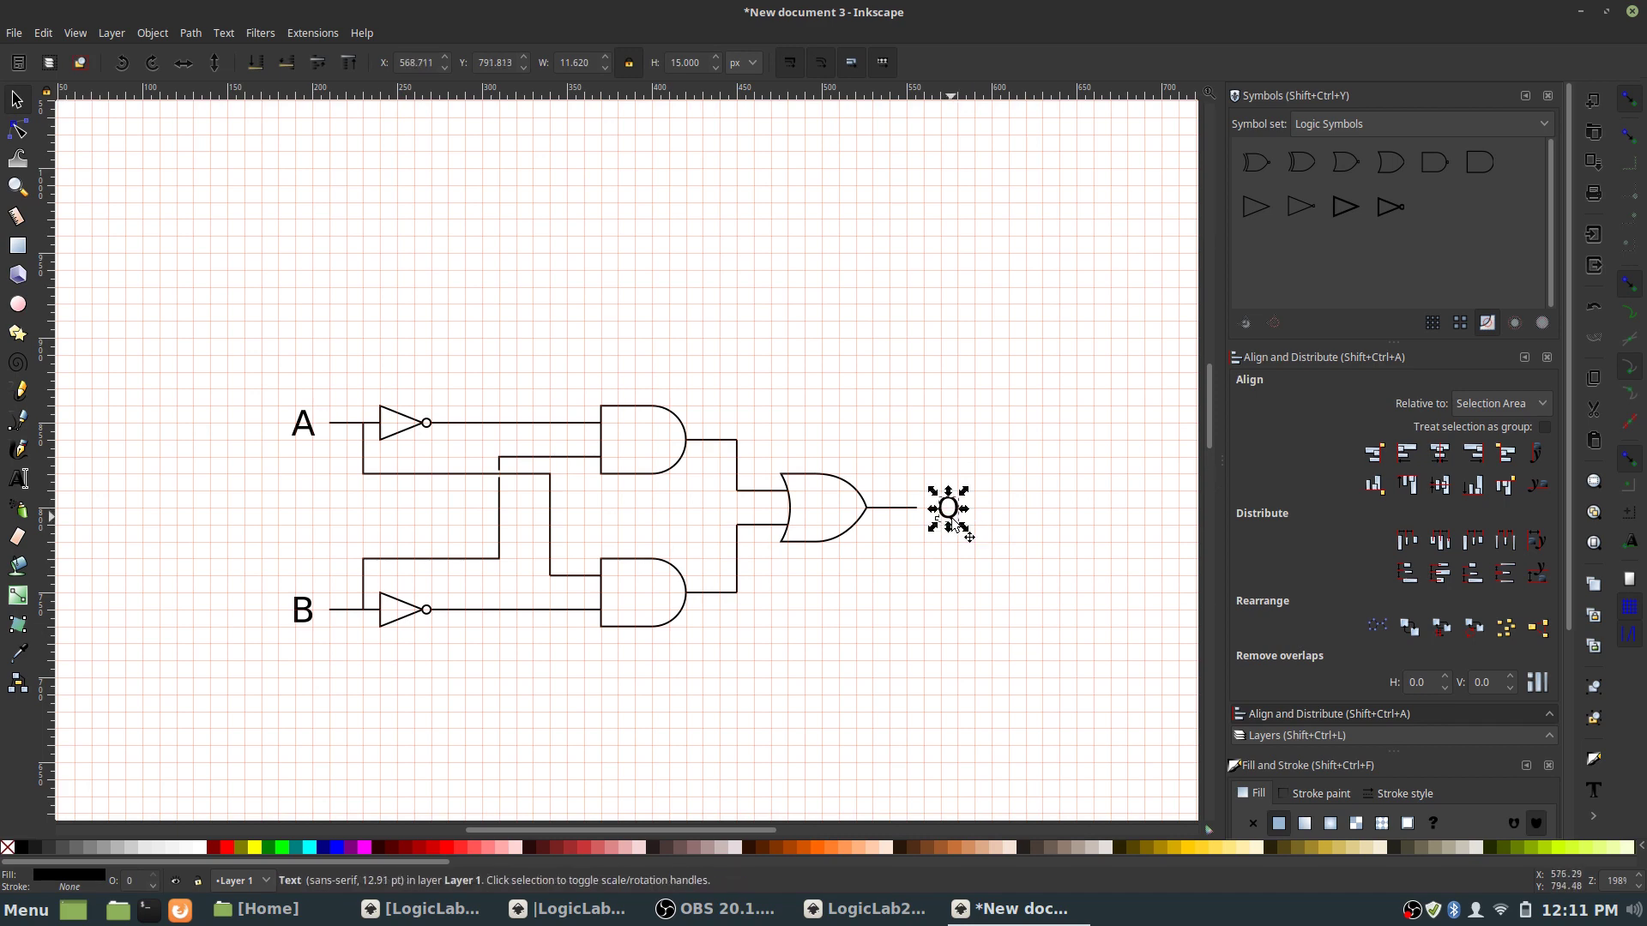
{"action": "left_click", "coordinate": [877, 532], "text": "shift"}
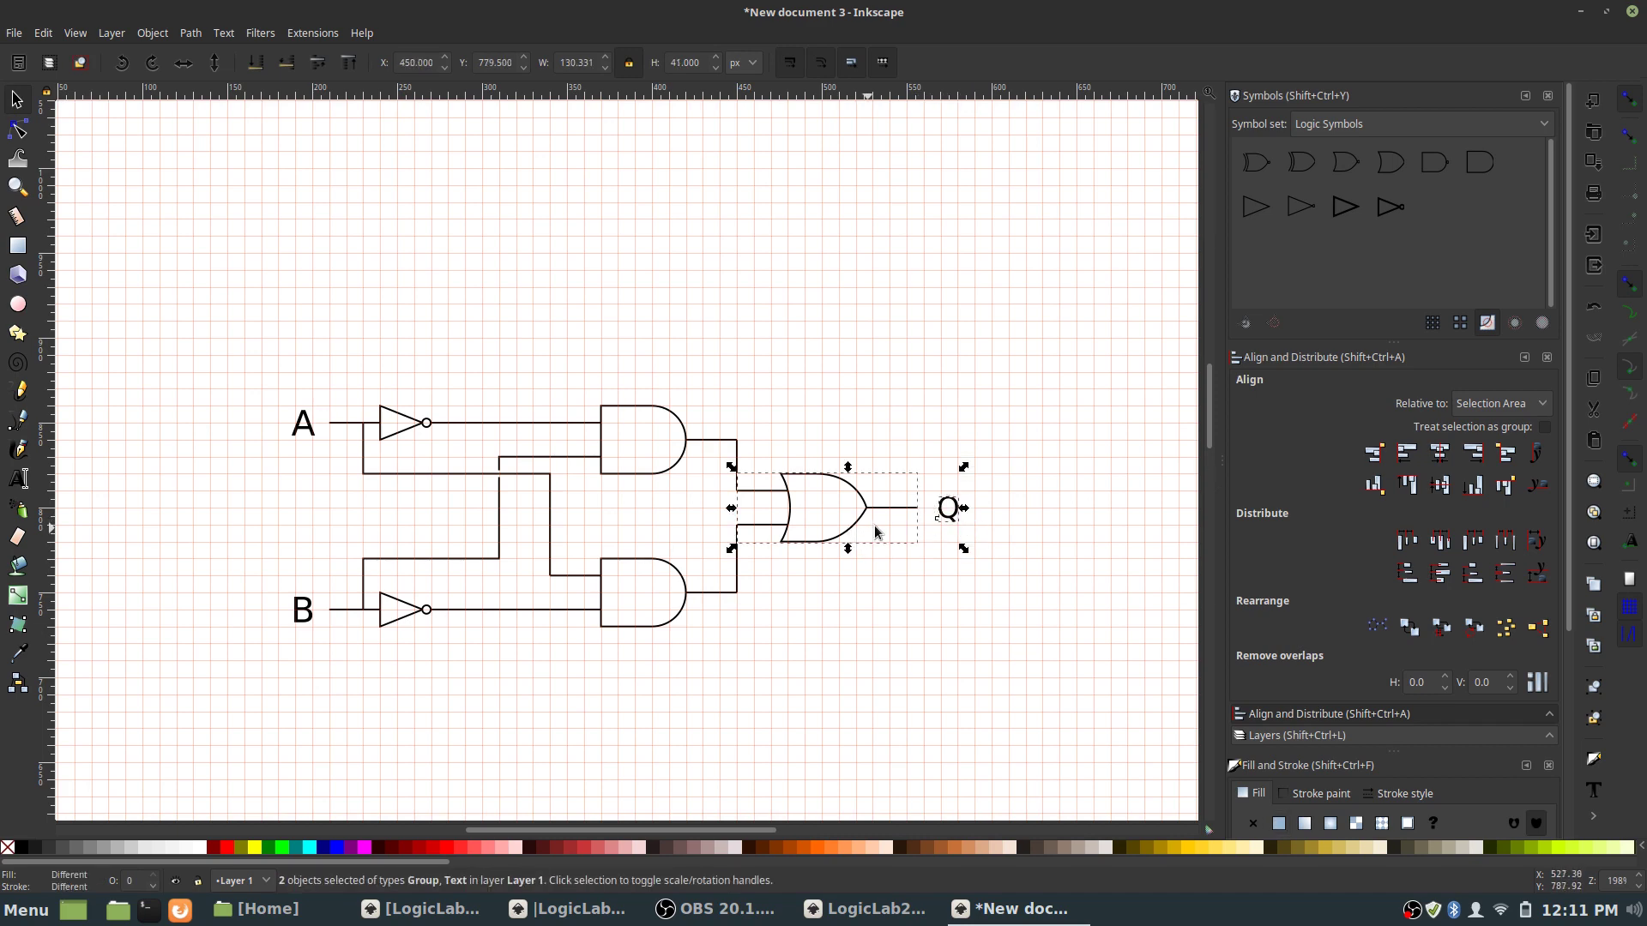
{"action": "left_click", "coordinate": [1441, 485]}
{"action": "left_click", "coordinate": [1019, 611]}
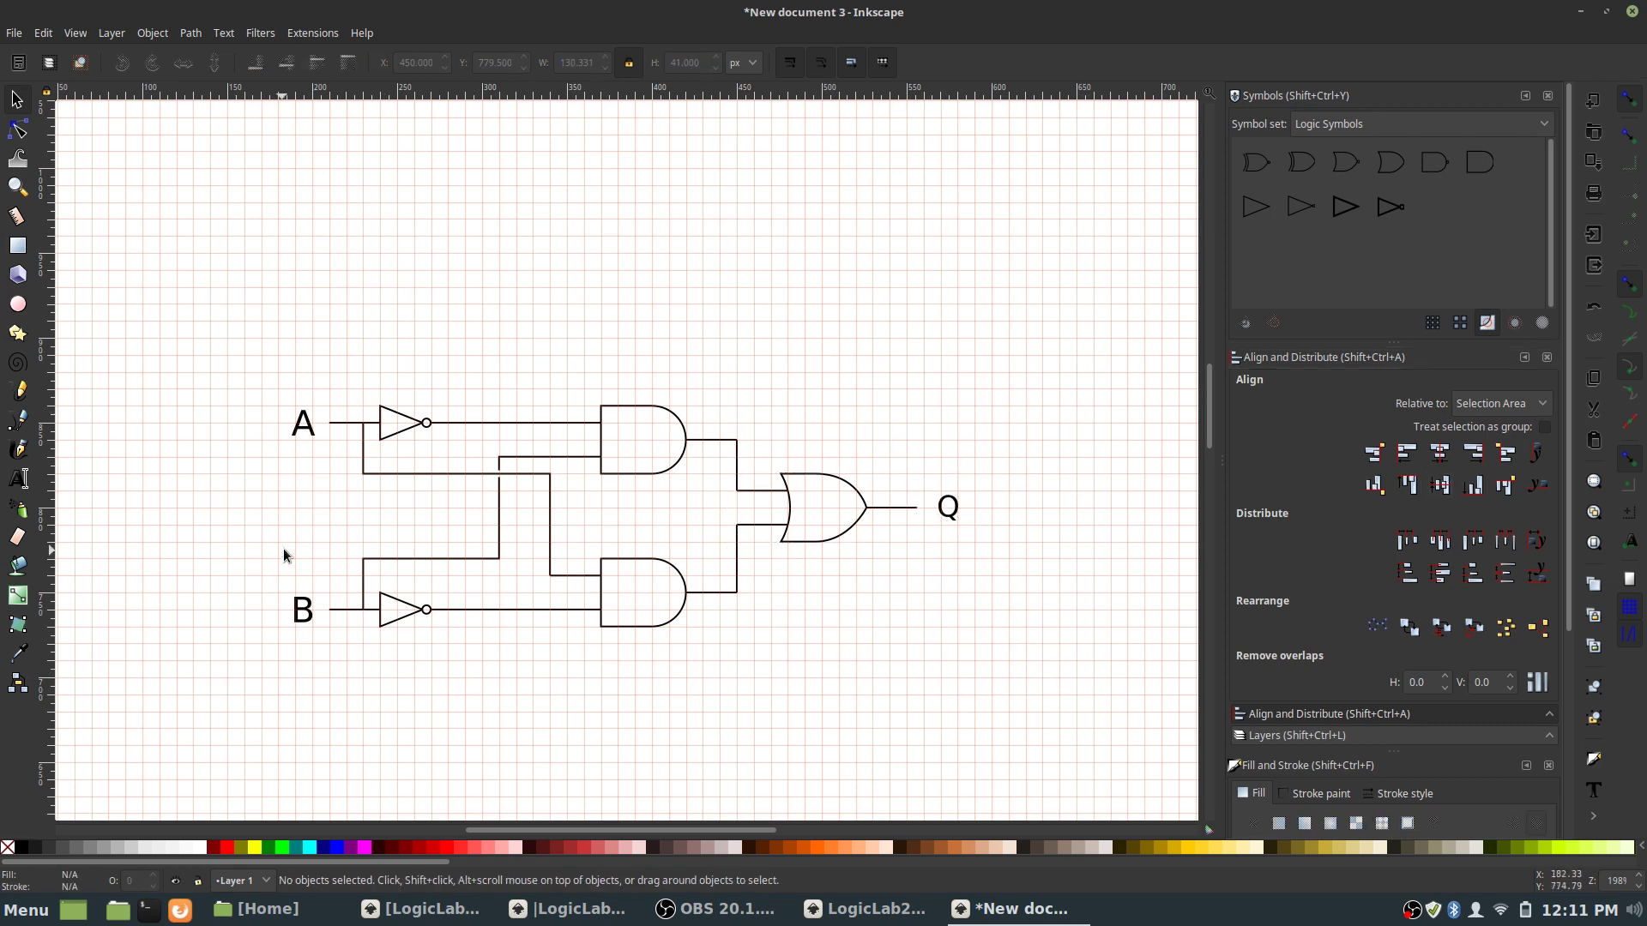
- Draw a small filled circle above the circuit and check its fill and stroke
{"action": "key", "text": "e"}
{"action": "left_click_drag", "start_coordinate": [405, 279], "coordinate": [421, 296]}
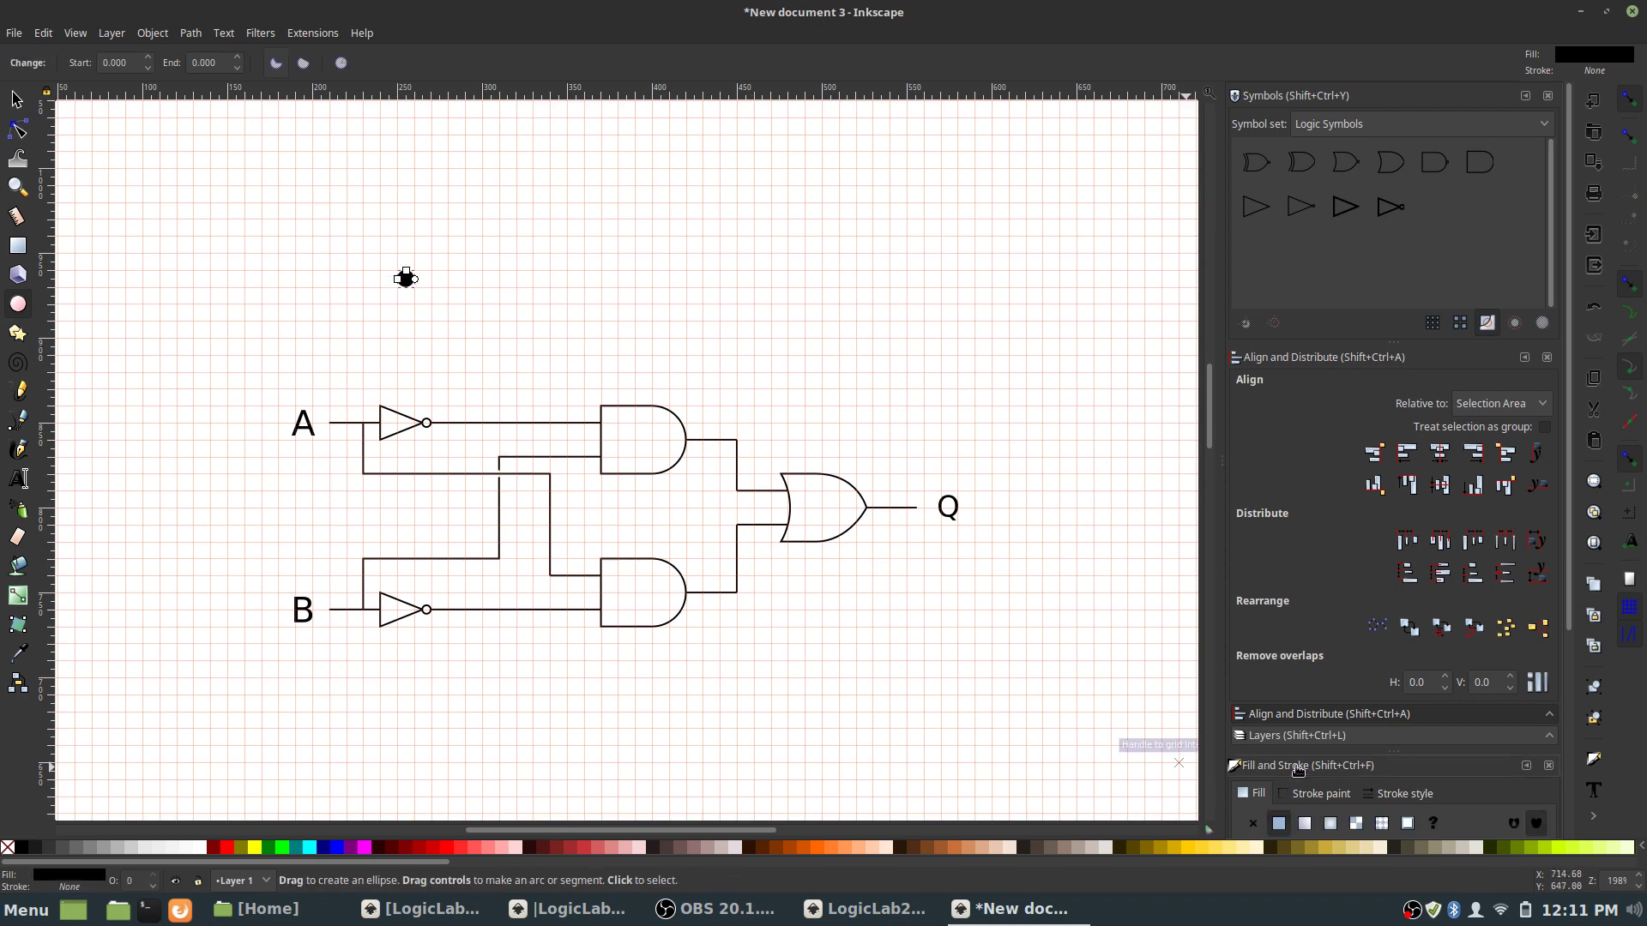
{"action": "left_click", "coordinate": [1548, 97]}
{"action": "left_click", "coordinate": [1376, 532]}
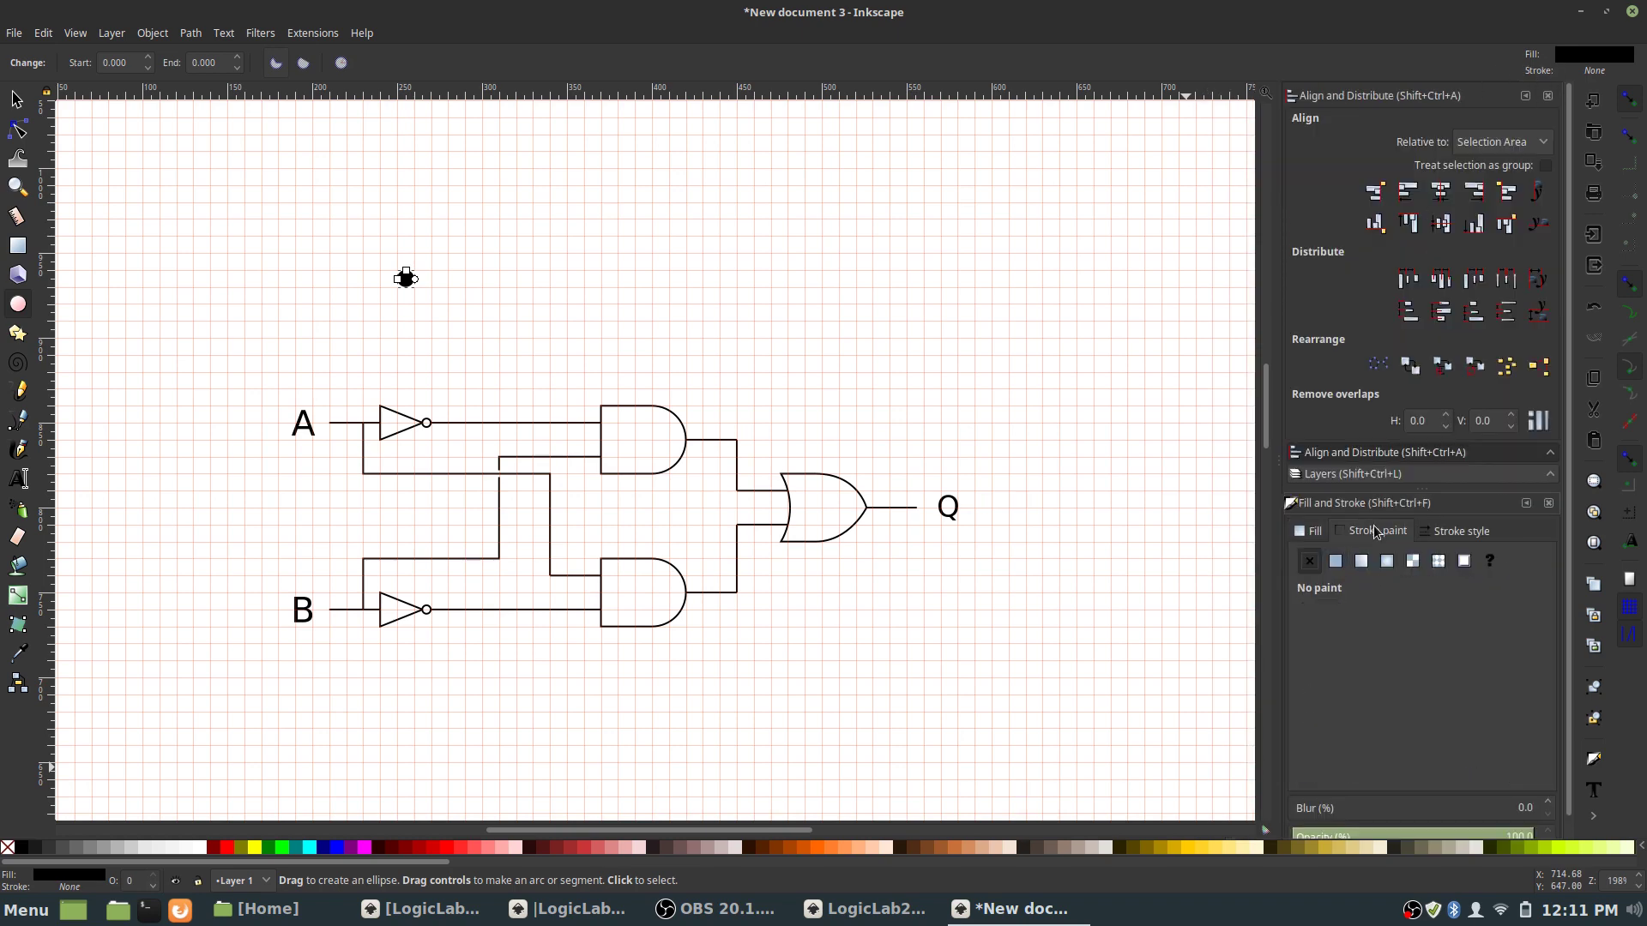
{"action": "left_click", "coordinate": [1314, 532]}
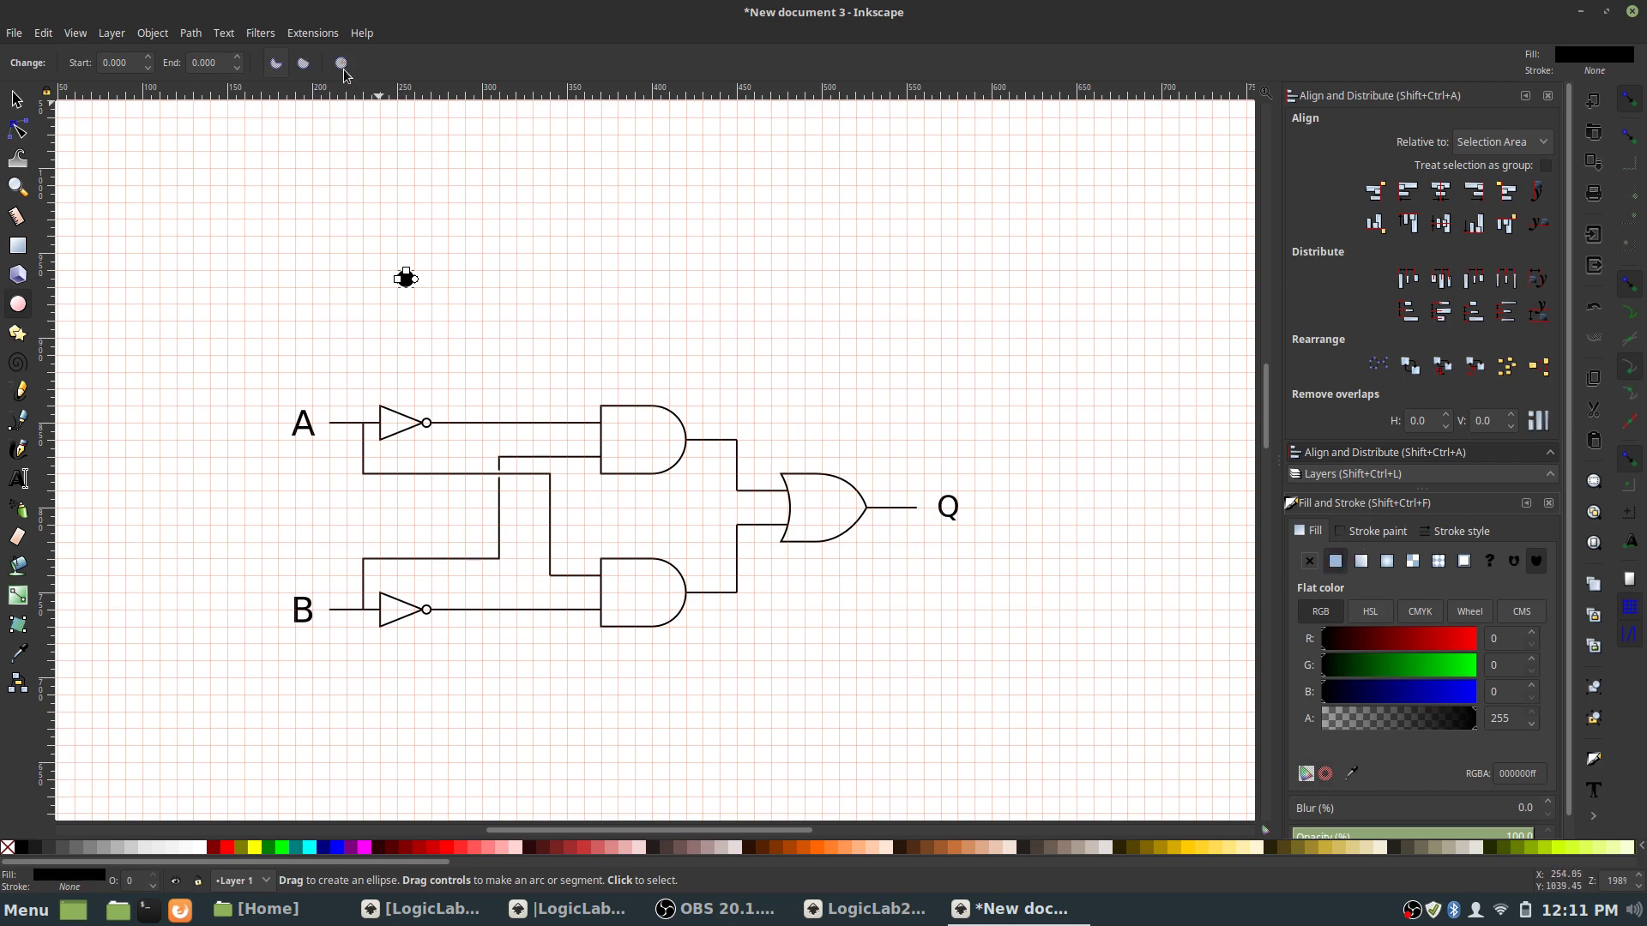
- Cut a quarter out of the circle to make a pie shape
{"action": "left_click", "coordinate": [16, 101]}
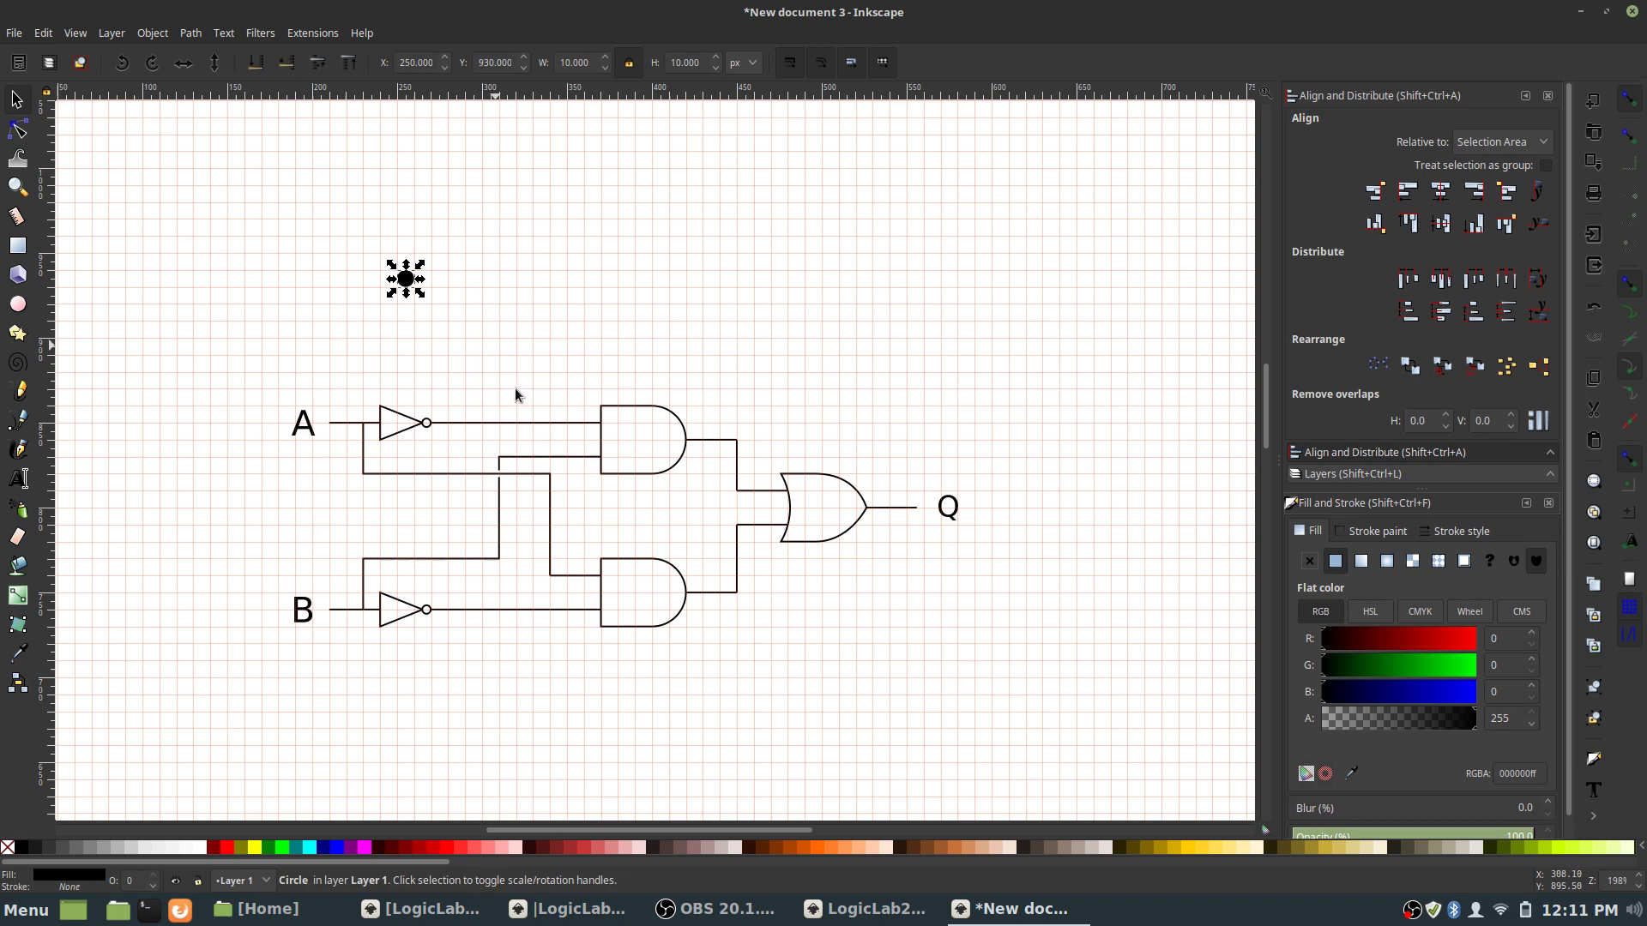
{"action": "left_click", "coordinate": [411, 284]}
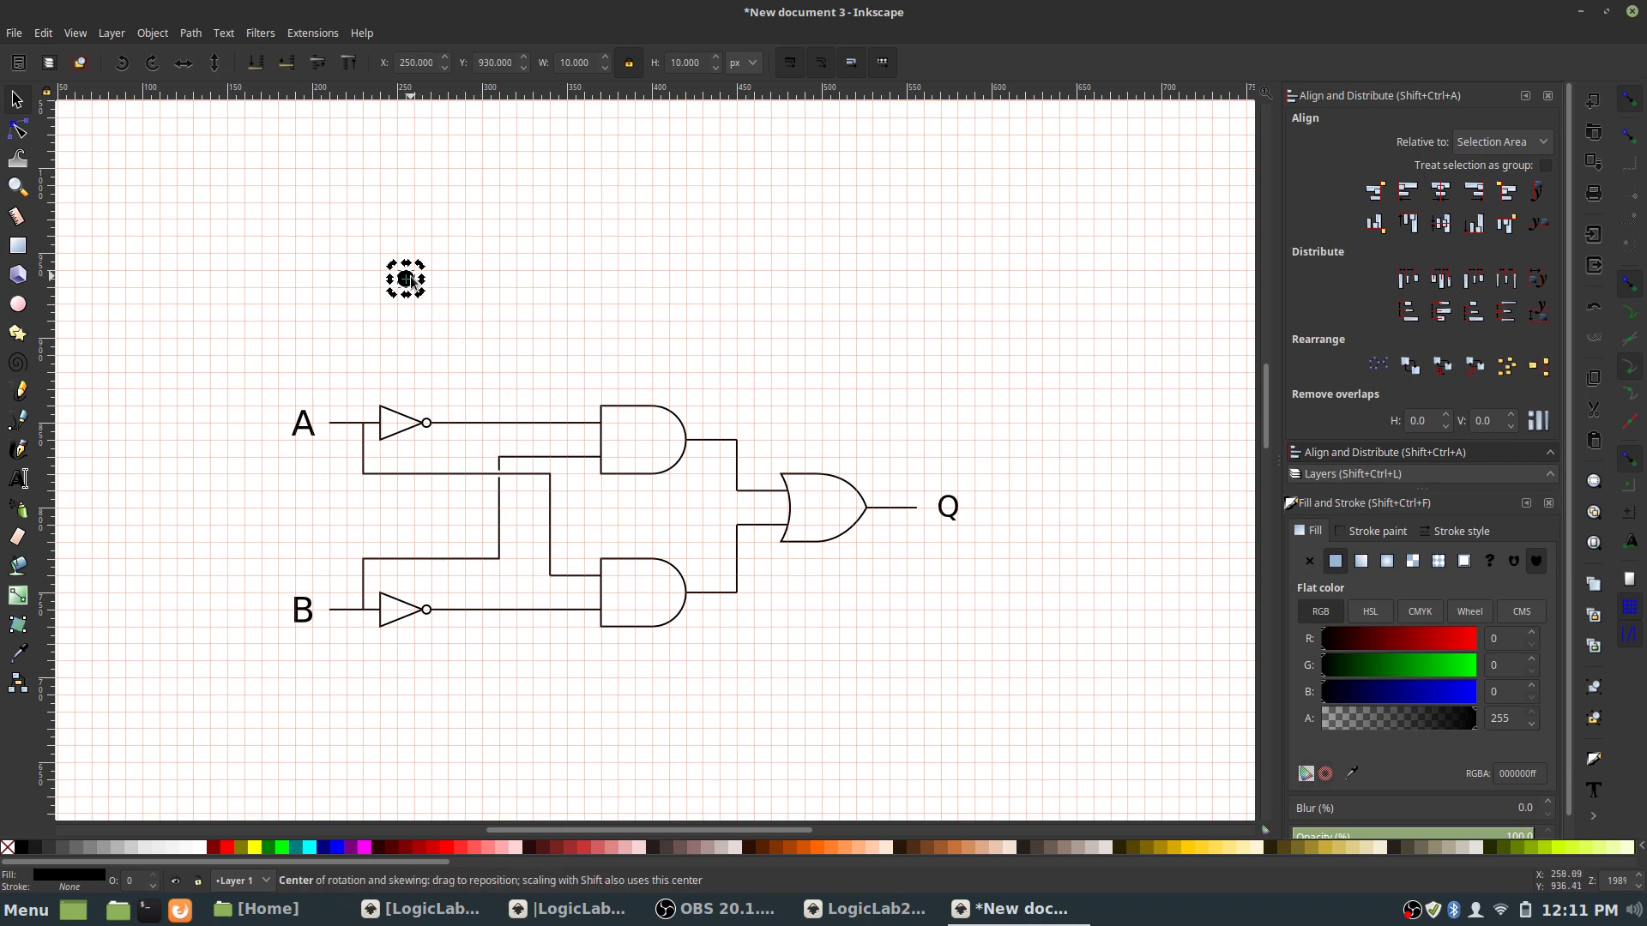
{"action": "scroll", "coordinate": [411, 279], "scroll_direction": "up", "scroll_amount": 3}
{"action": "key", "text": "e"}
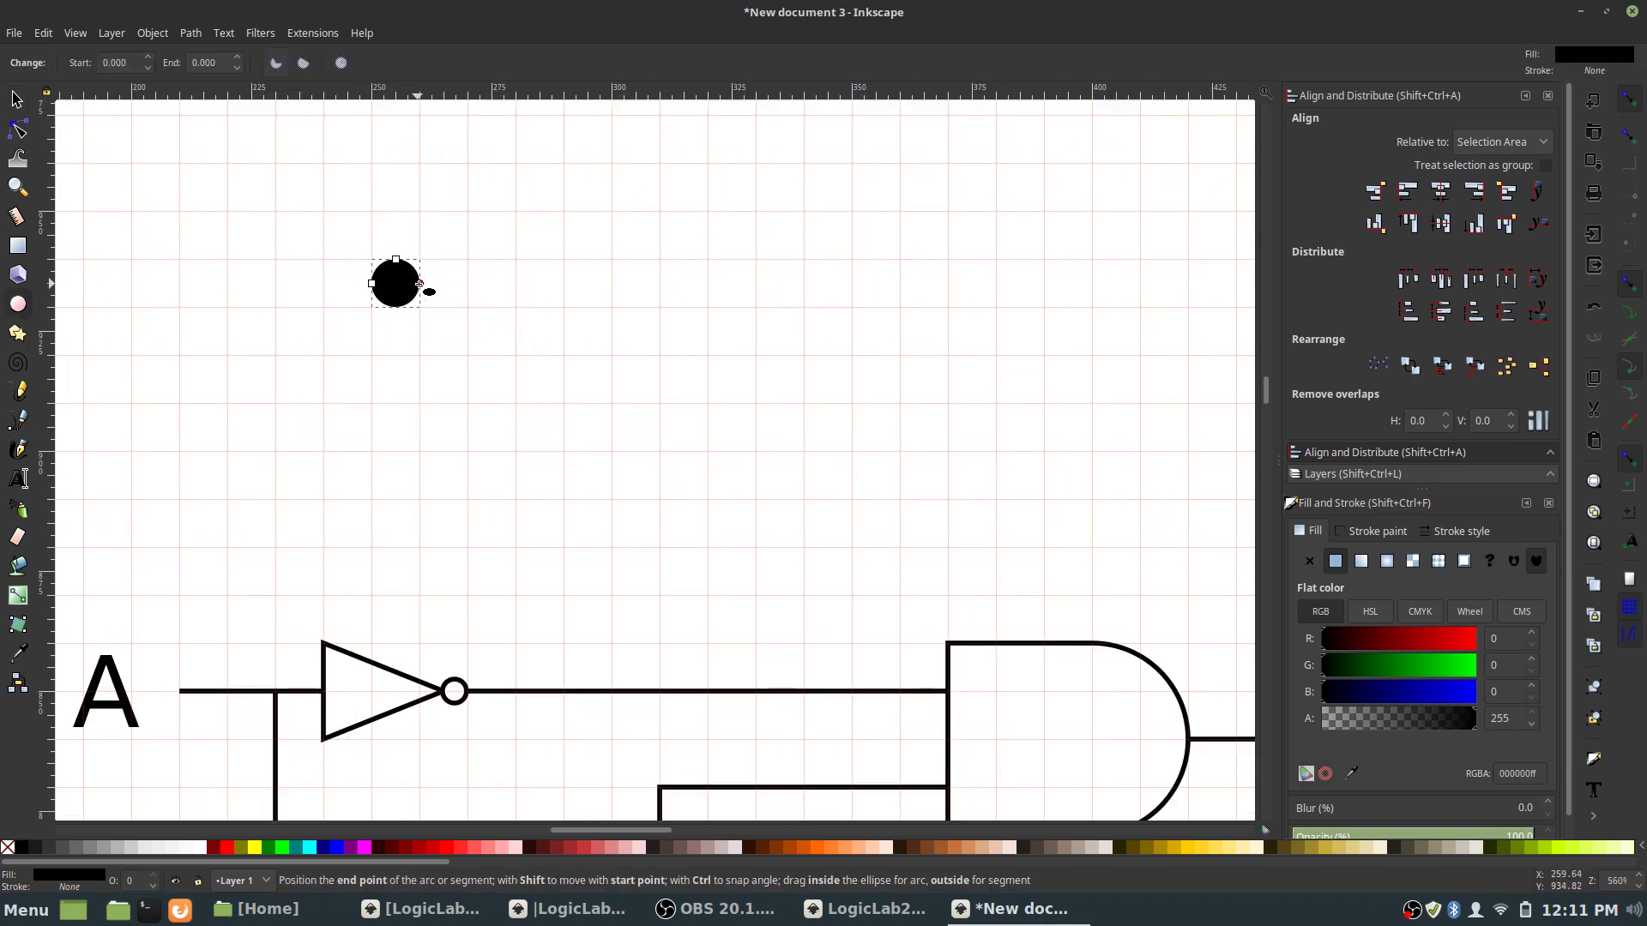
{"action": "left_click_drag", "start_coordinate": [418, 284], "coordinate": [397, 255]}
- Set the pie's height to 5 px and move it down toward the circuit
{"action": "left_click", "coordinate": [16, 100]}
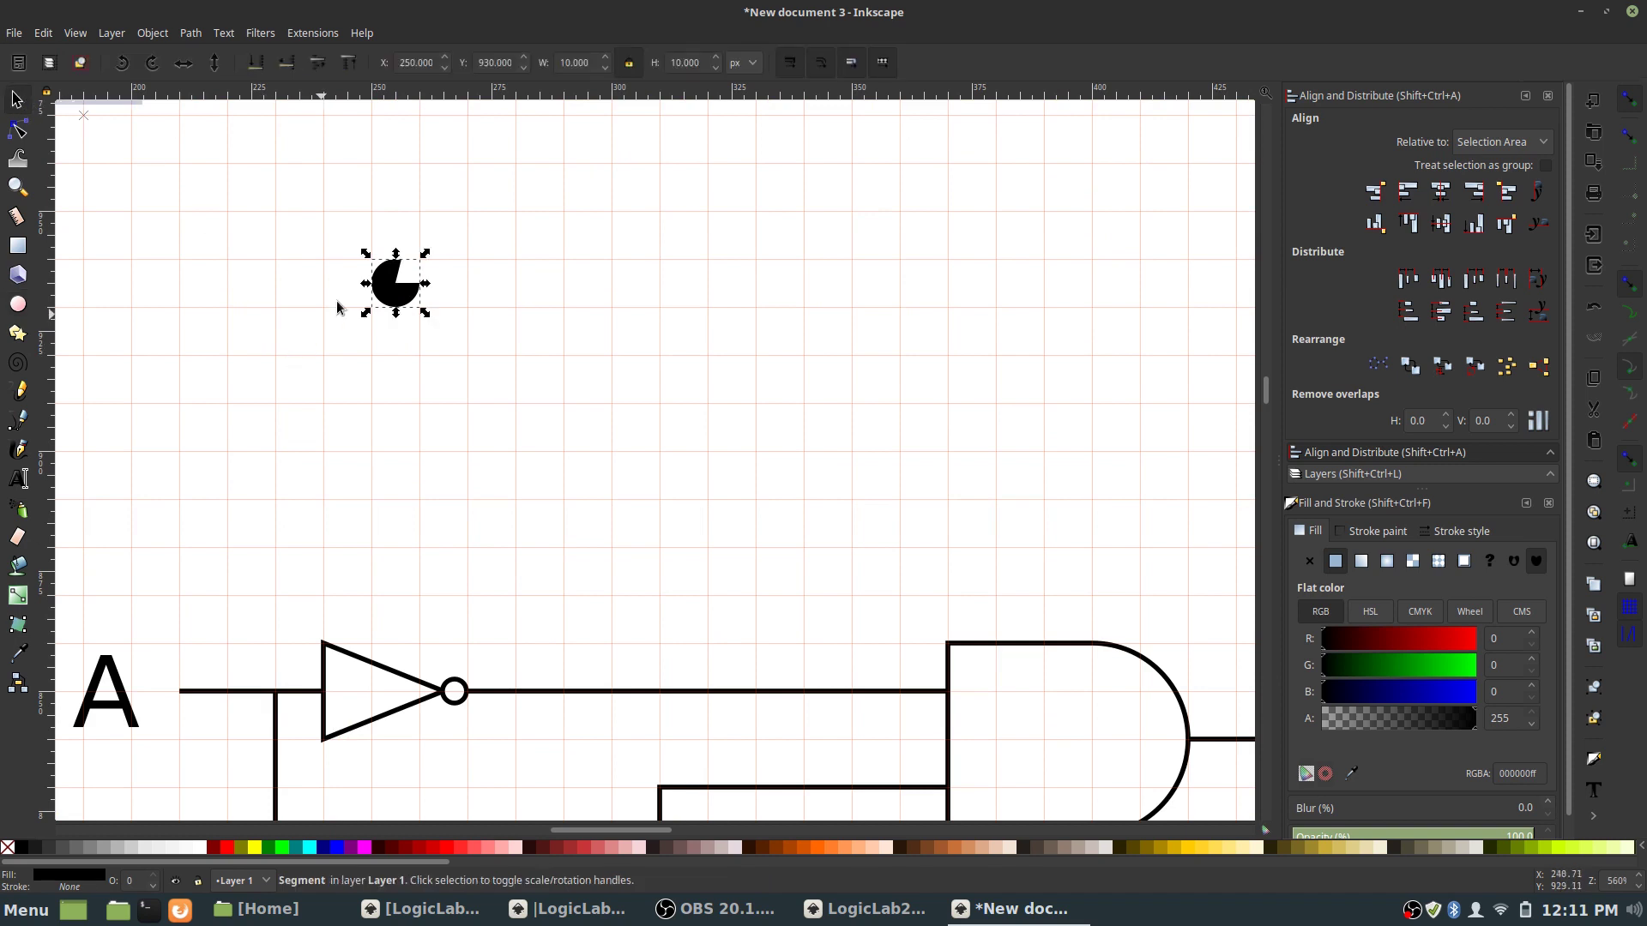
{"action": "left_click", "coordinate": [383, 285]}
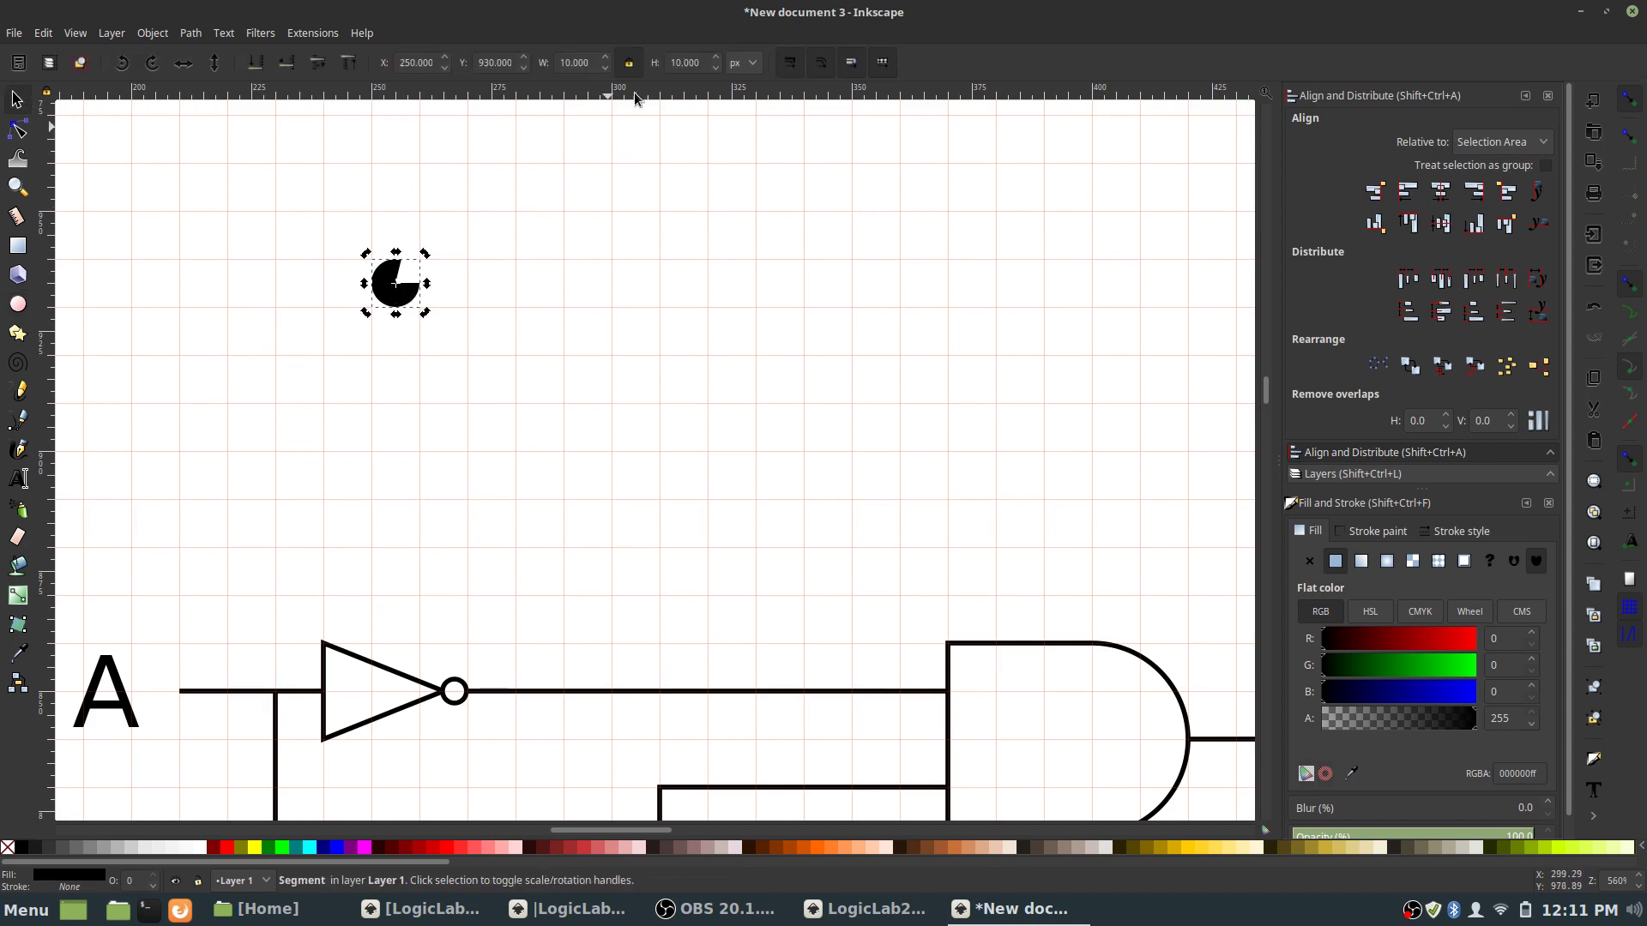
{"action": "left_click", "coordinate": [700, 65]}
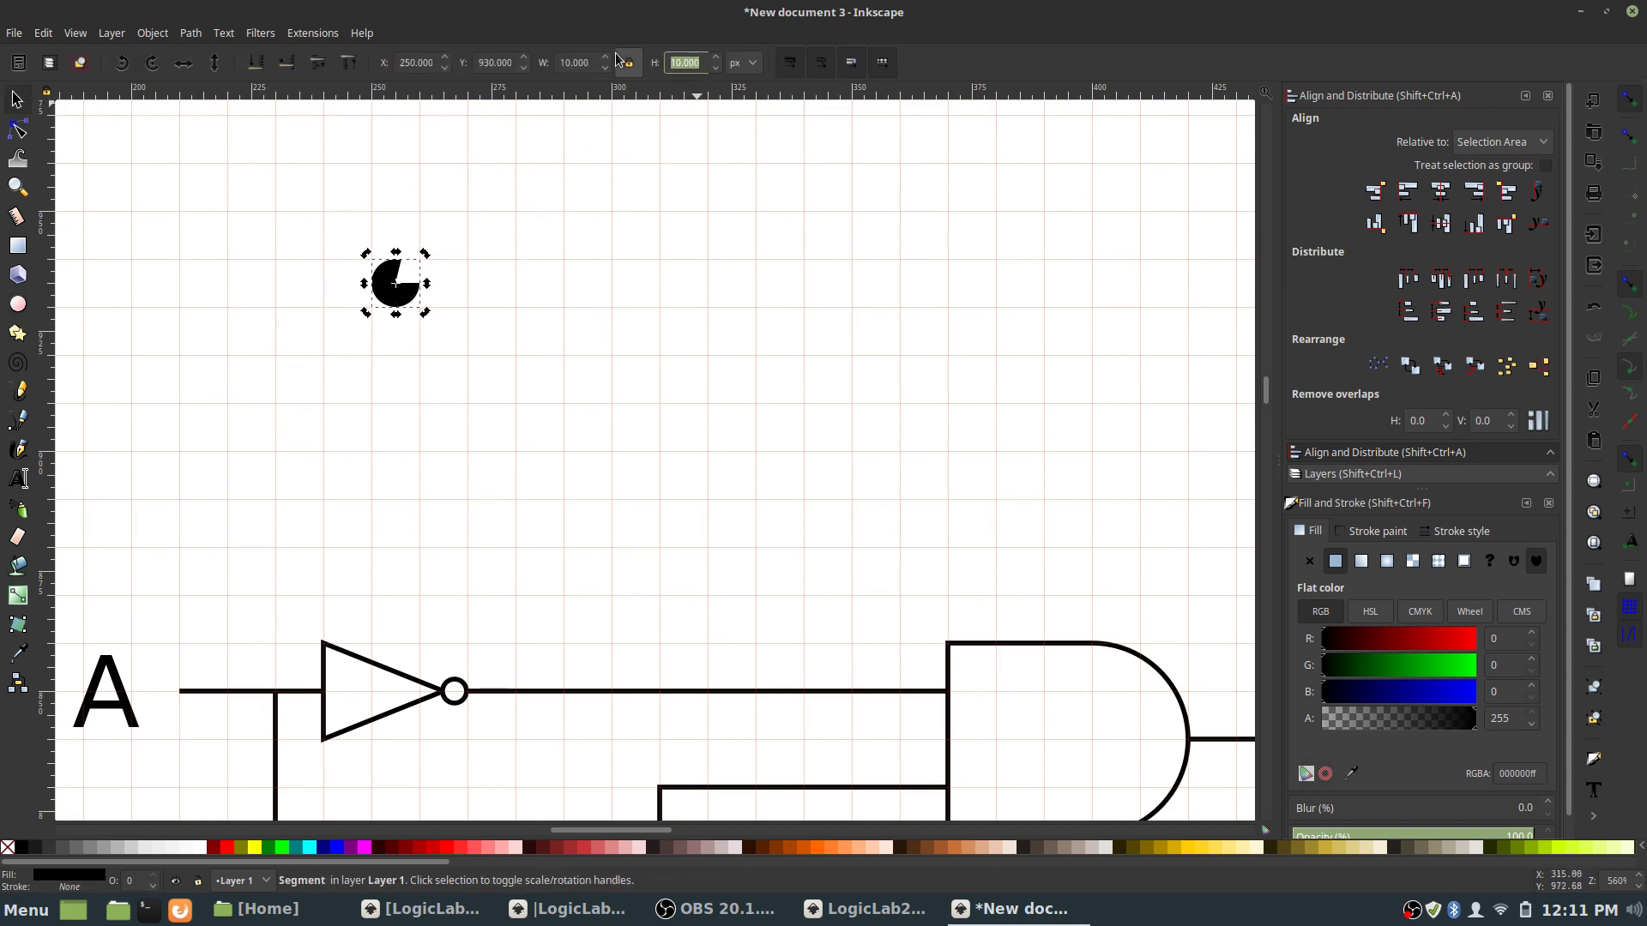
{"action": "type", "text": "5"}
{"action": "key", "text": "Return"}
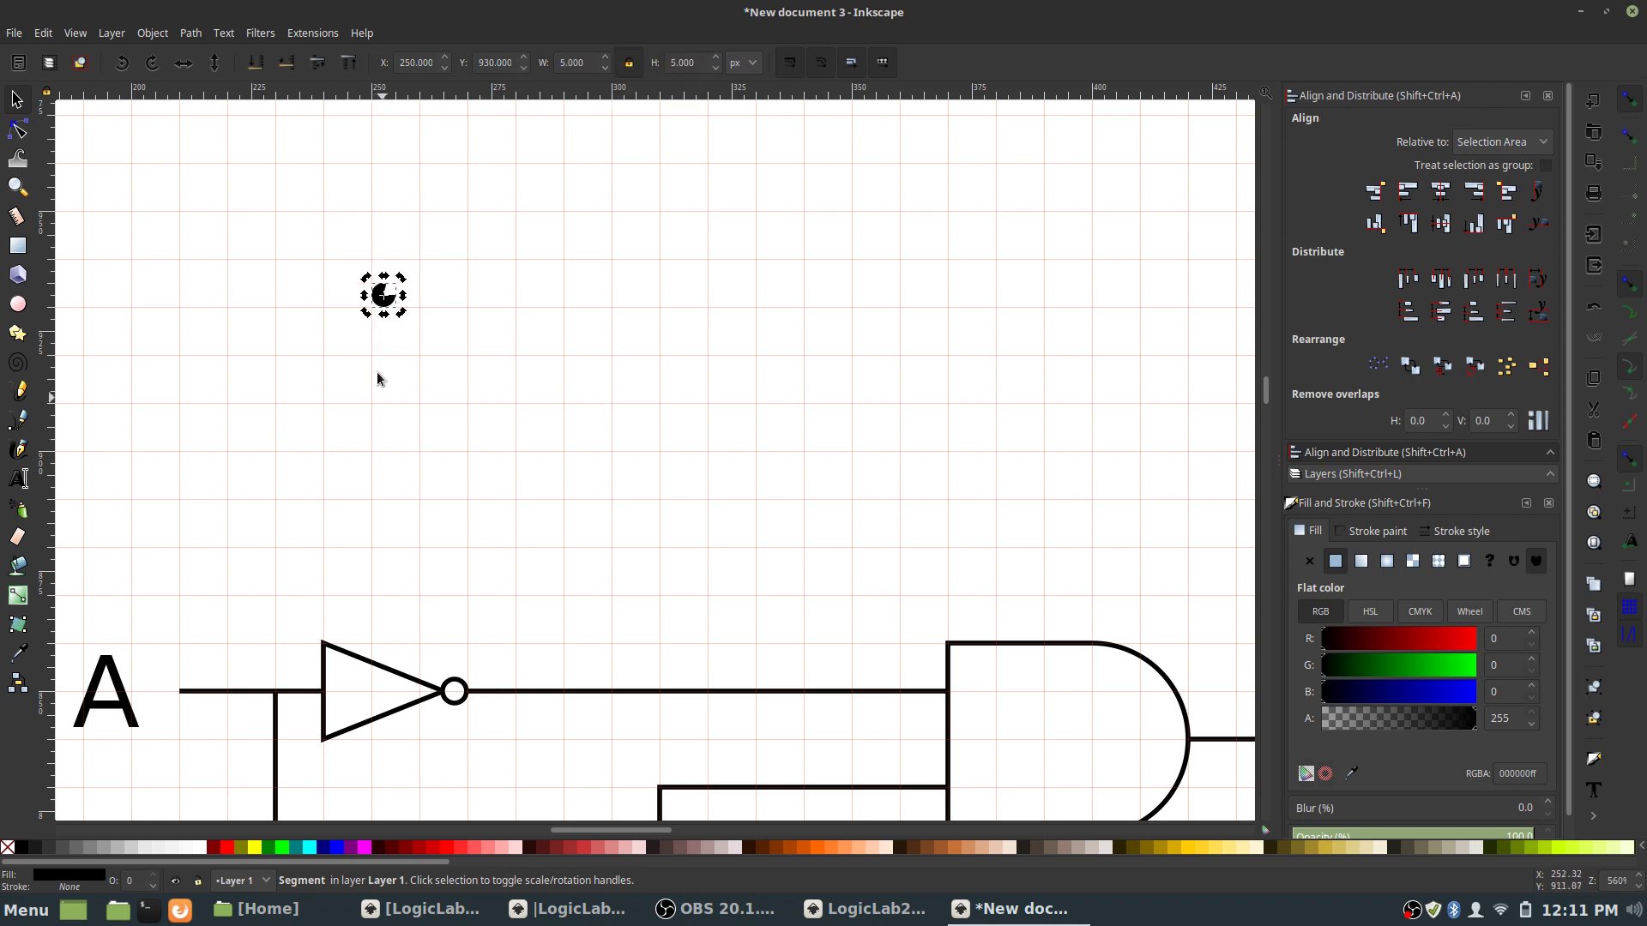
{"action": "scroll", "coordinate": [400, 311], "scroll_direction": "up", "scroll_amount": 2, "text": "ctrl"}
{"action": "left_click_drag", "start_coordinate": [409, 271], "coordinate": [257, 684]}
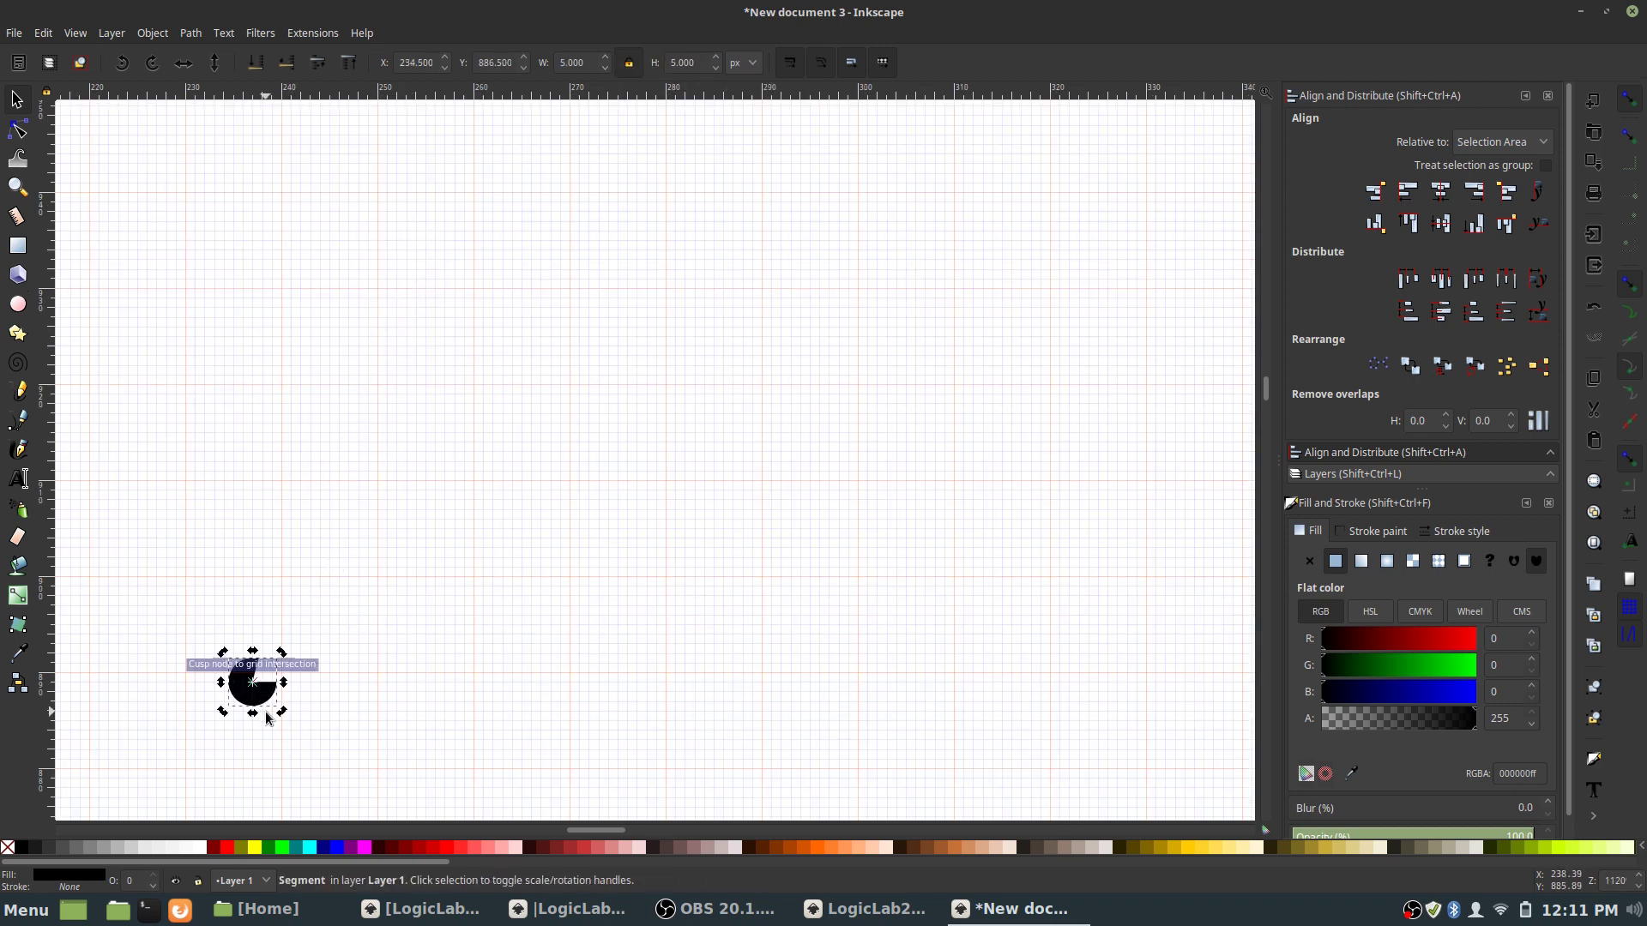
- Snap the pie marker onto the branch point of the A input wire
{"action": "scroll", "coordinate": [239, 739], "scroll_direction": "down", "scroll_amount": 3}
{"action": "scroll", "coordinate": [238, 739], "scroll_direction": "down", "scroll_amount": 3}
{"action": "scroll", "coordinate": [257, 570], "scroll_direction": "down", "scroll_amount": 3, "text": "ctrl"}
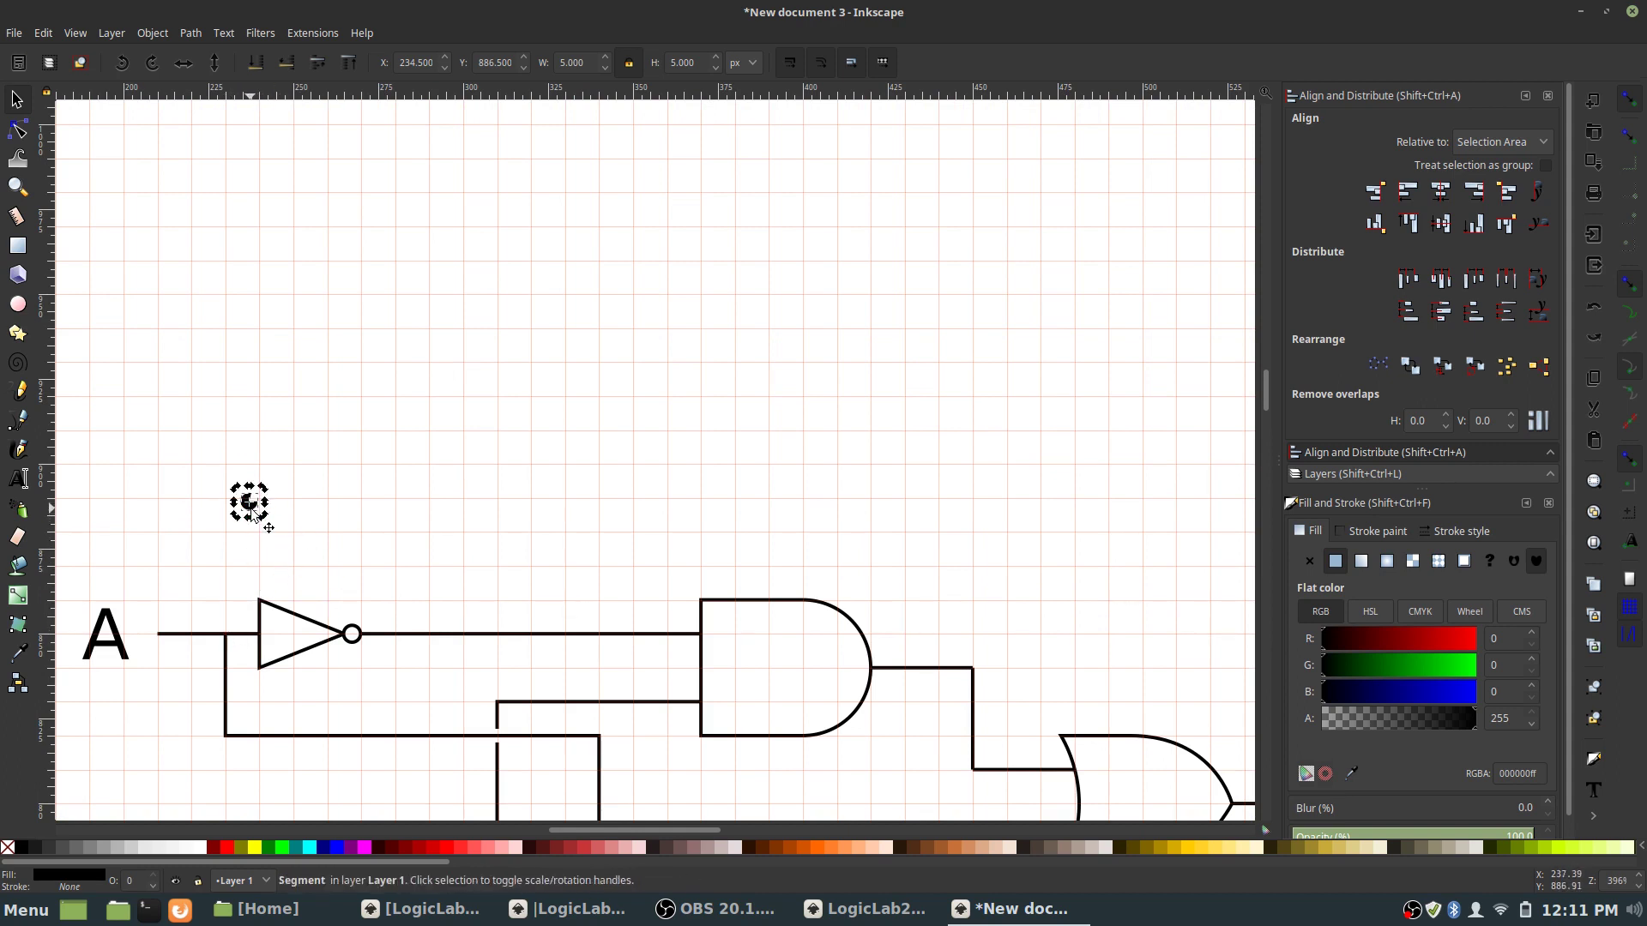
{"action": "scroll", "coordinate": [251, 515], "scroll_direction": "up", "scroll_amount": 2, "text": "ctrl"}
{"action": "left_click_drag", "start_coordinate": [250, 514], "coordinate": [216, 776]}
{"action": "left_click", "coordinate": [216, 605]}
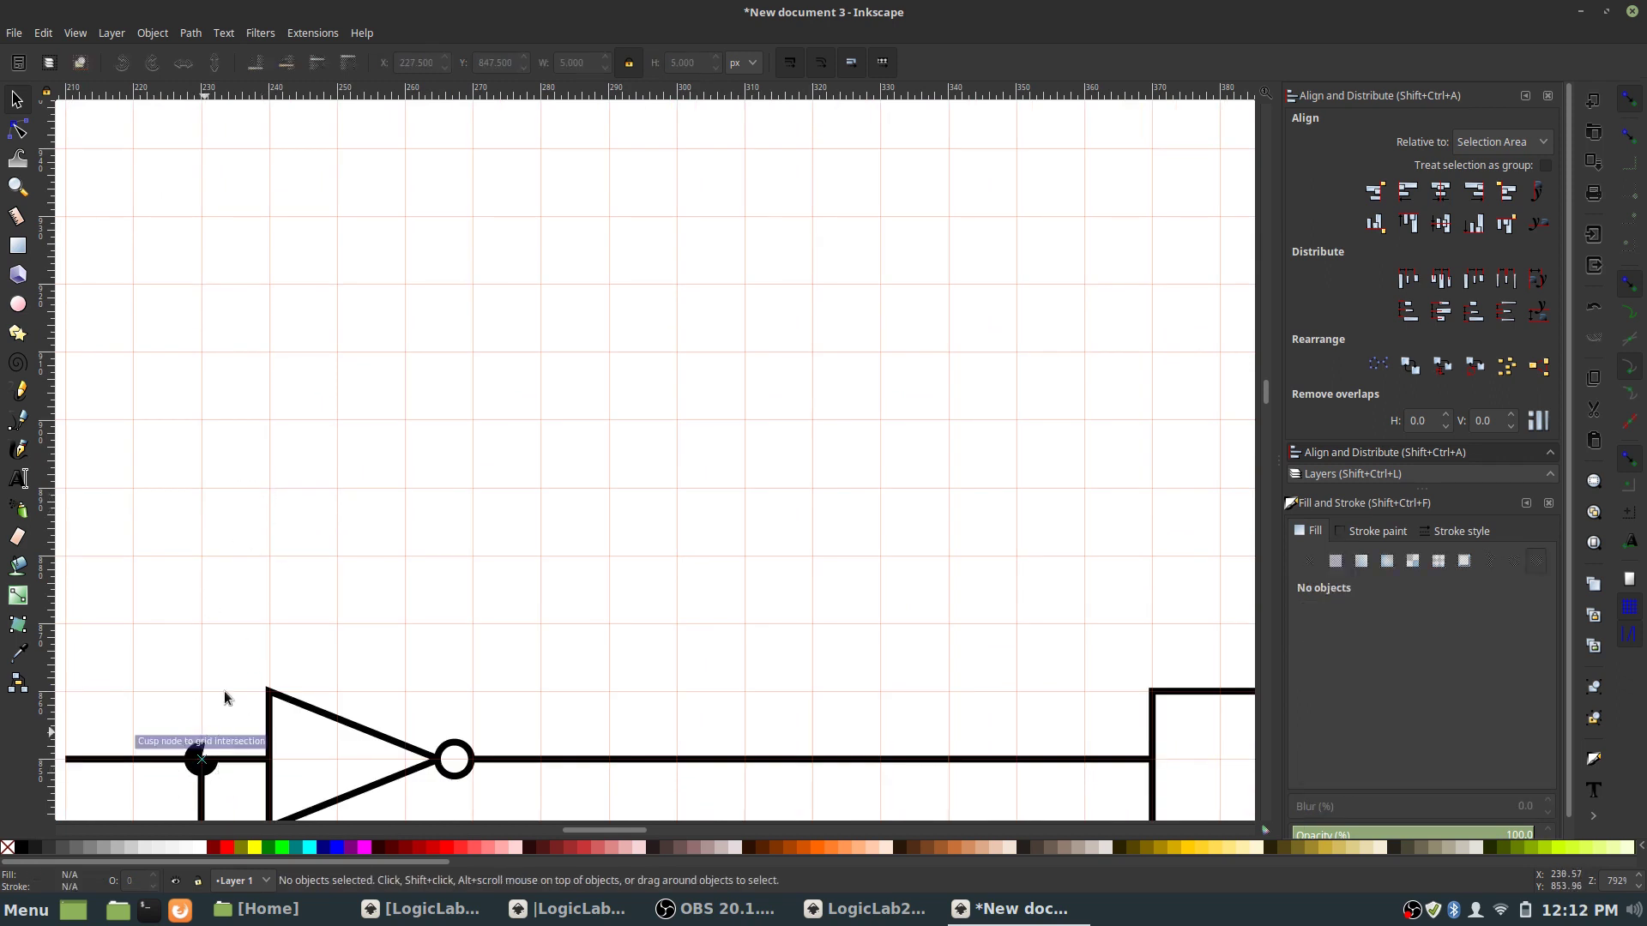
{"action": "scroll", "coordinate": [221, 583], "scroll_direction": "down", "scroll_amount": 9}
{"action": "left_click", "coordinate": [211, 467]}
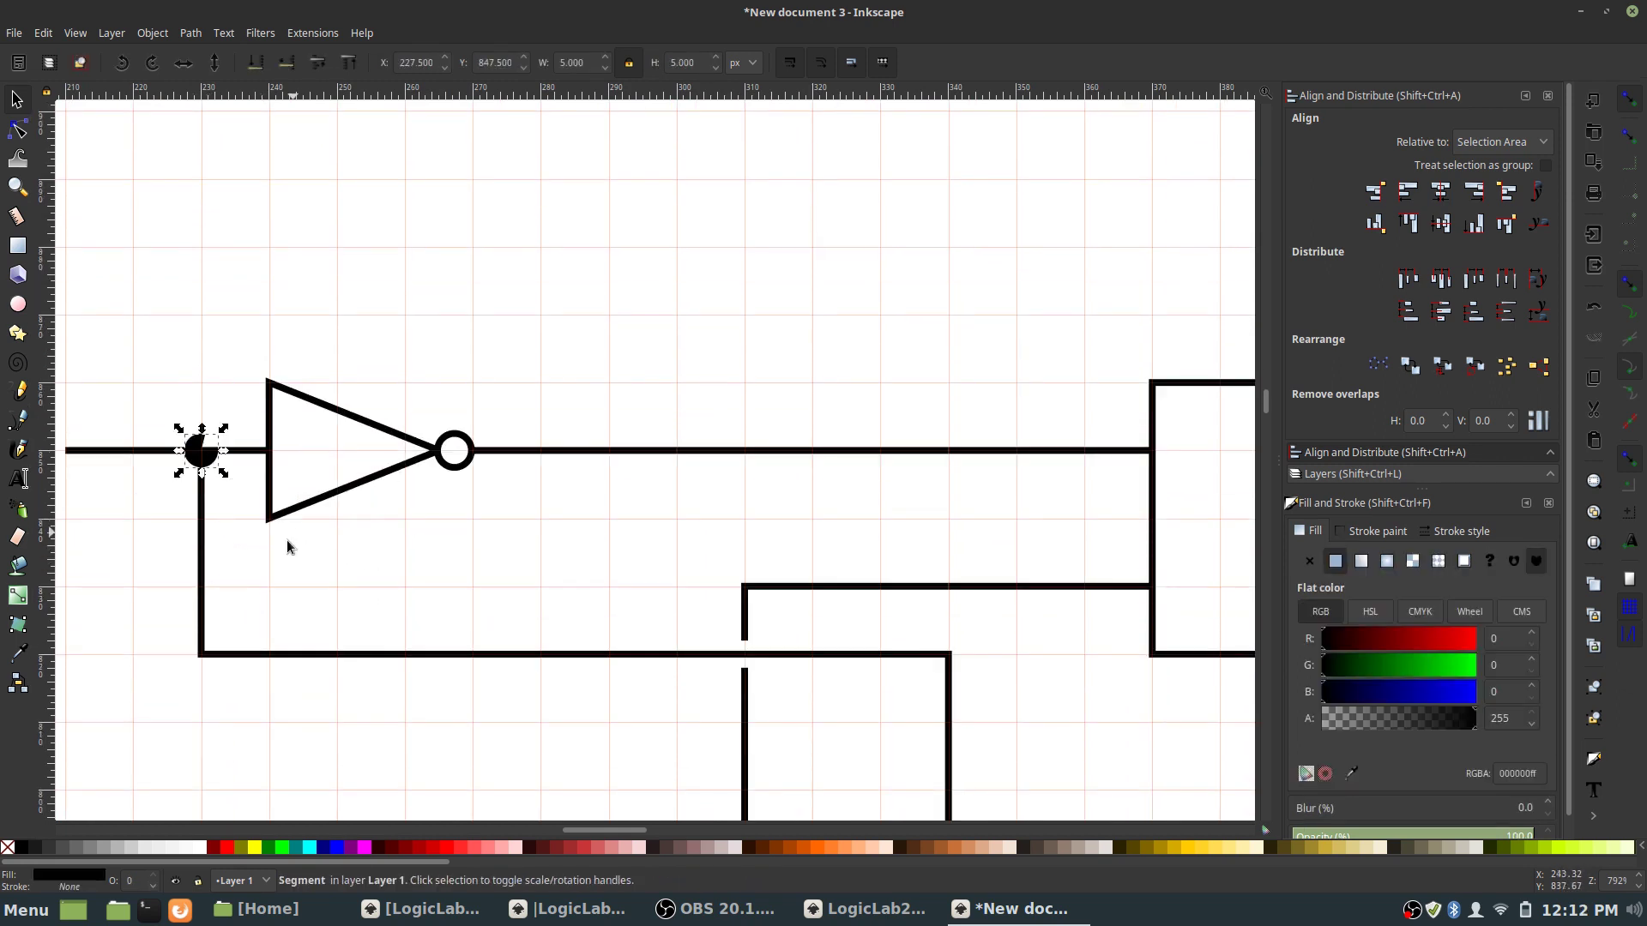
{"action": "scroll", "coordinate": [229, 599], "scroll_direction": "down", "scroll_amount": 9}
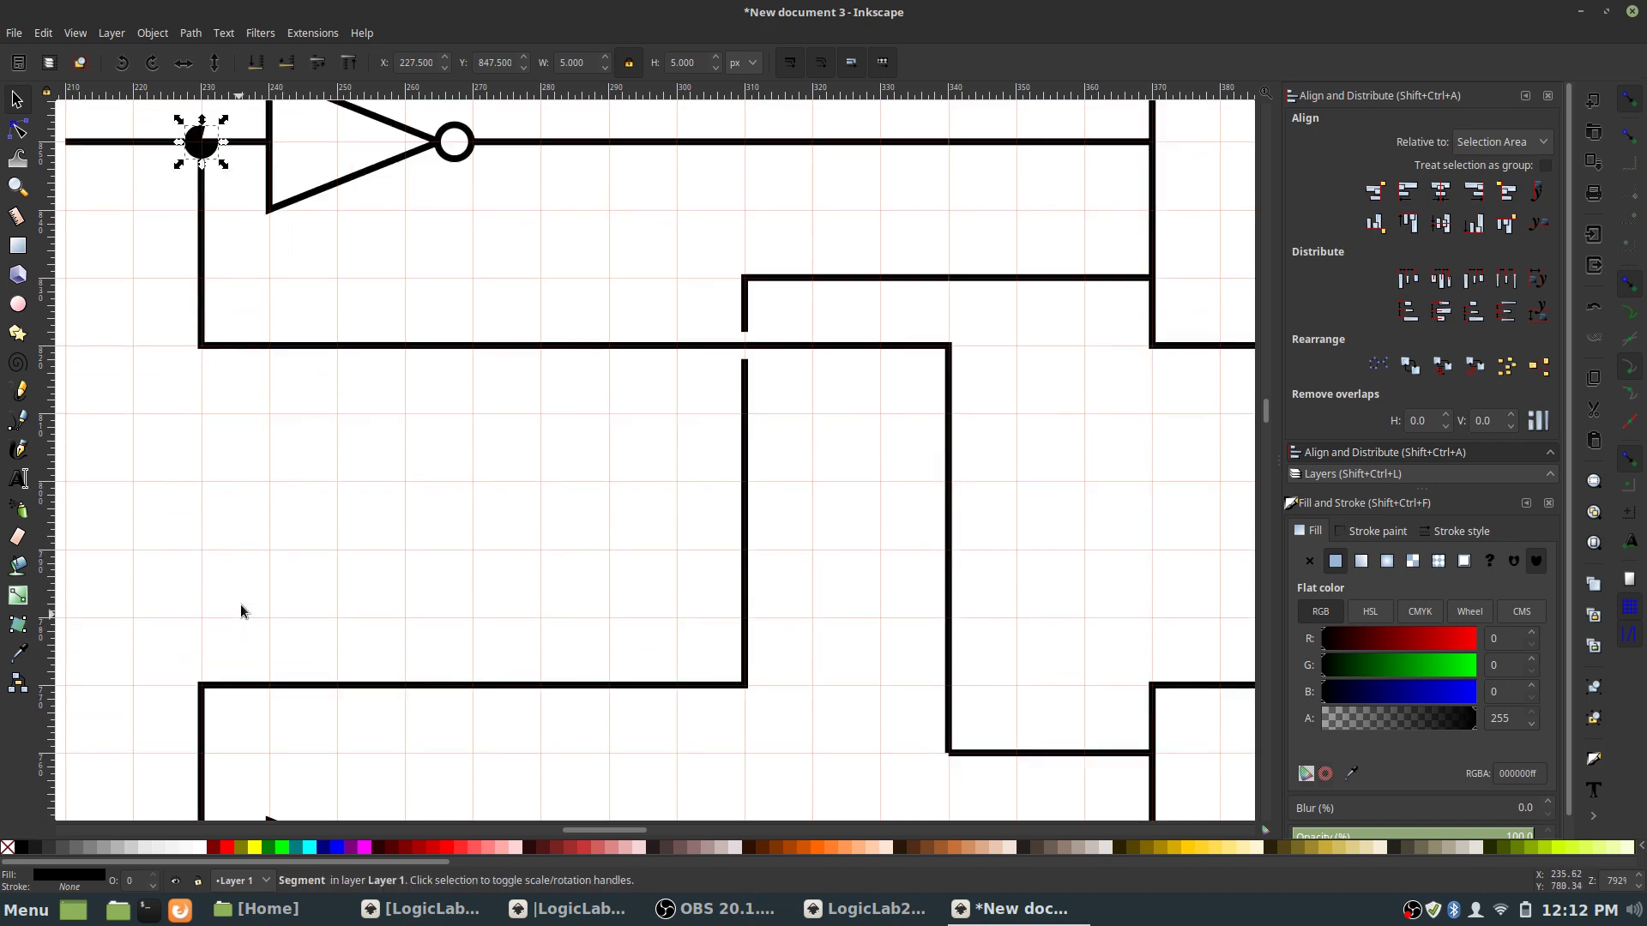
{"action": "scroll", "coordinate": [293, 502], "scroll_direction": "up", "scroll_amount": 15}
{"action": "mouse_move", "coordinate": [194, 665]}
{"action": "left_mouse_down"}
{"action": "mouse_move", "coordinate": [210, 725]}
{"action": "mouse_move", "coordinate": [214, 660]}
{"action": "left_mouse_up"}
{"action": "left_click", "coordinate": [217, 696]}
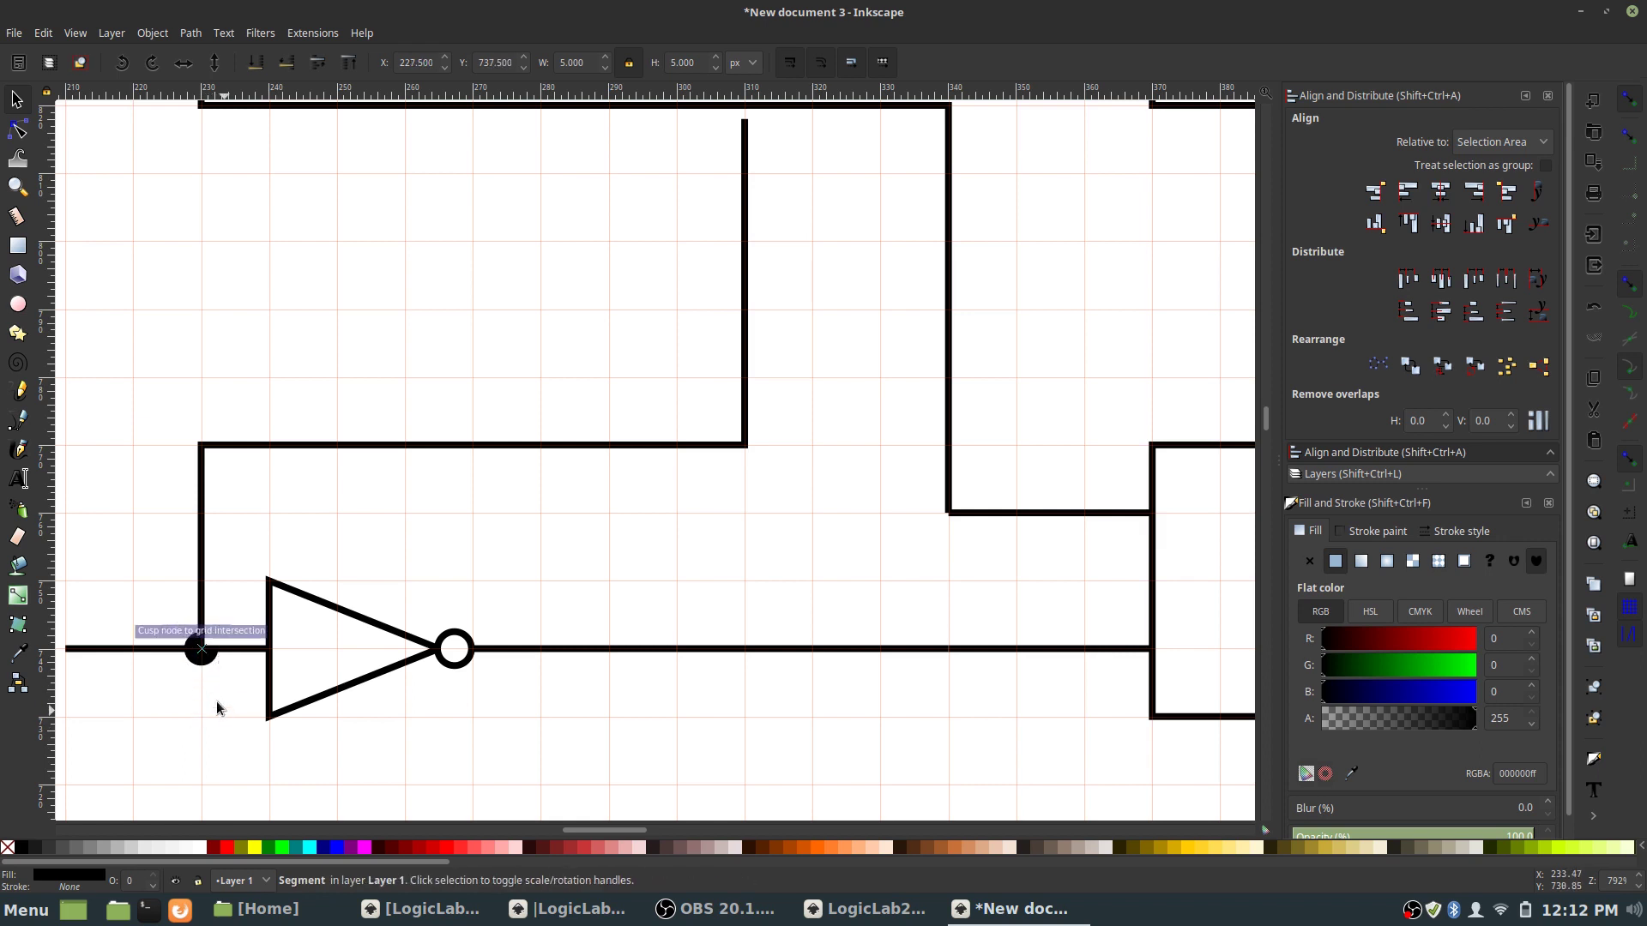
- Close the pie into a full round junction dot with the Ellipse tool
{"action": "left_click", "coordinate": [206, 656]}
{"action": "key", "text": "e"}
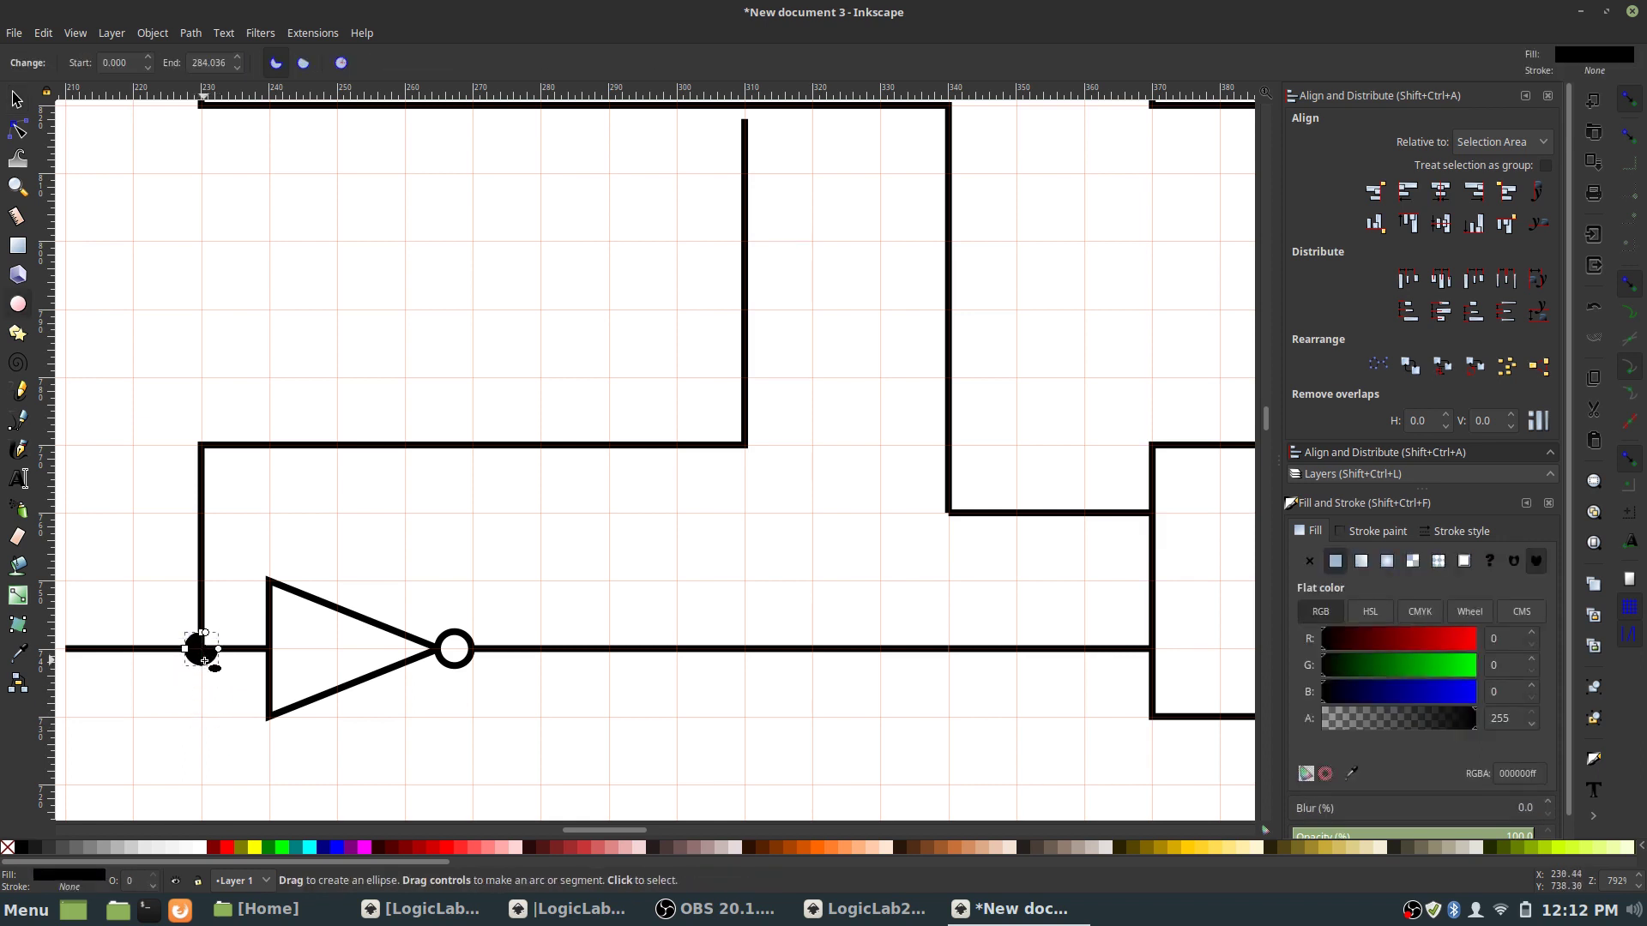
{"action": "left_click", "coordinate": [341, 62]}
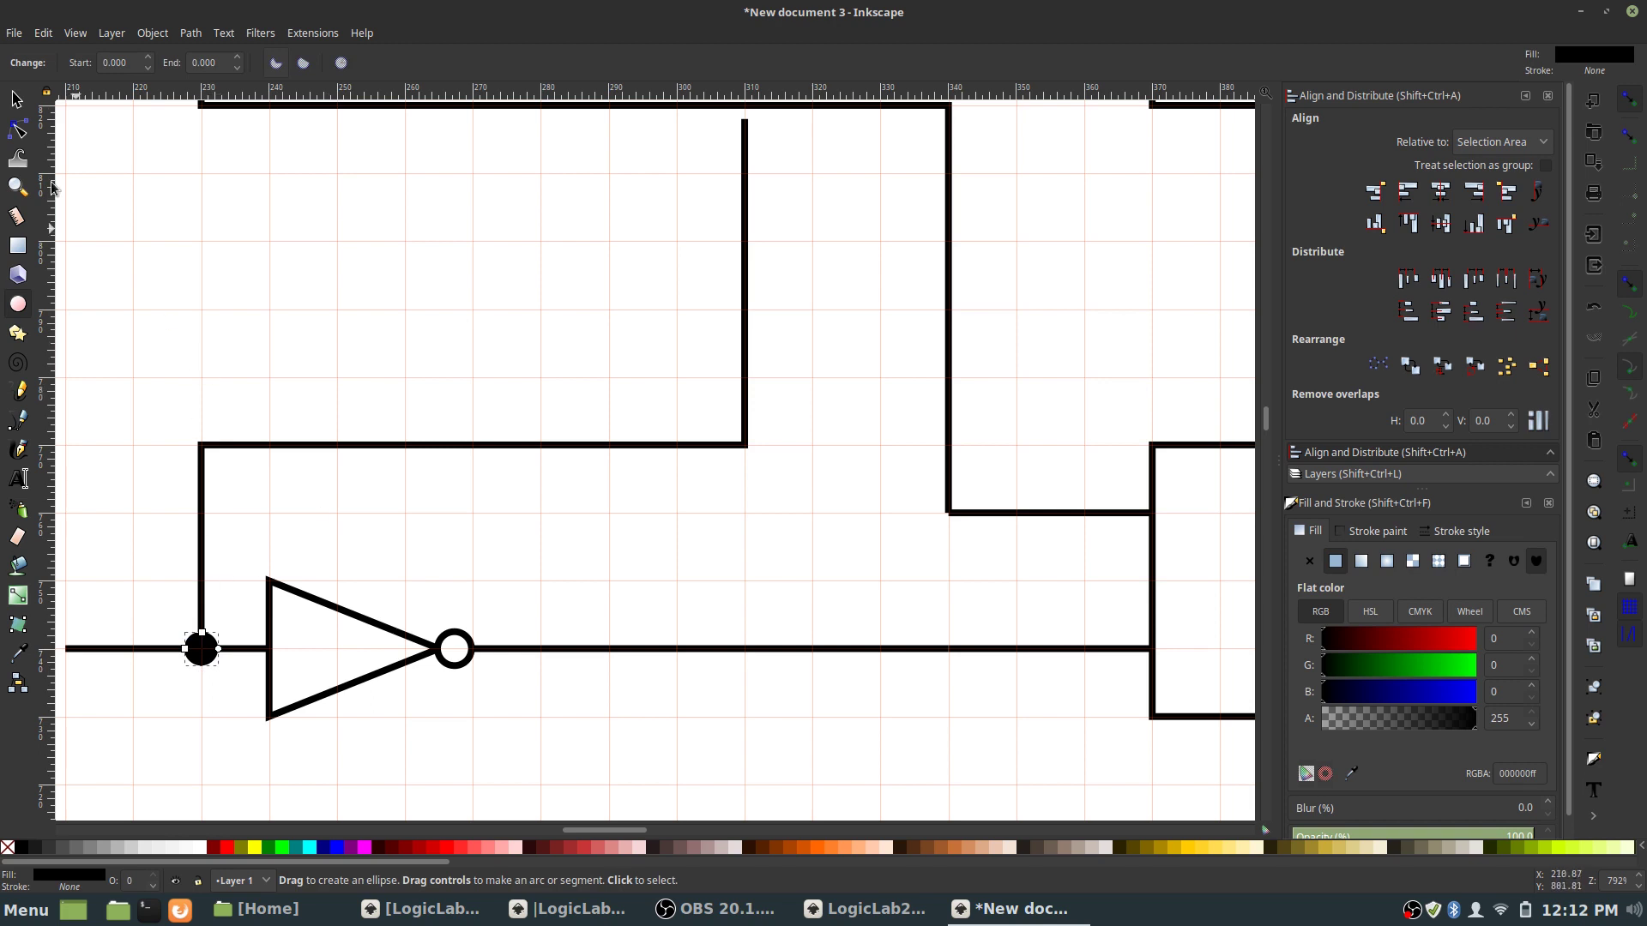
{"action": "left_click", "coordinate": [15, 99]}
{"action": "left_click", "coordinate": [195, 423]}
{"action": "scroll", "coordinate": [197, 416], "scroll_direction": "up", "scroll_amount": 15}
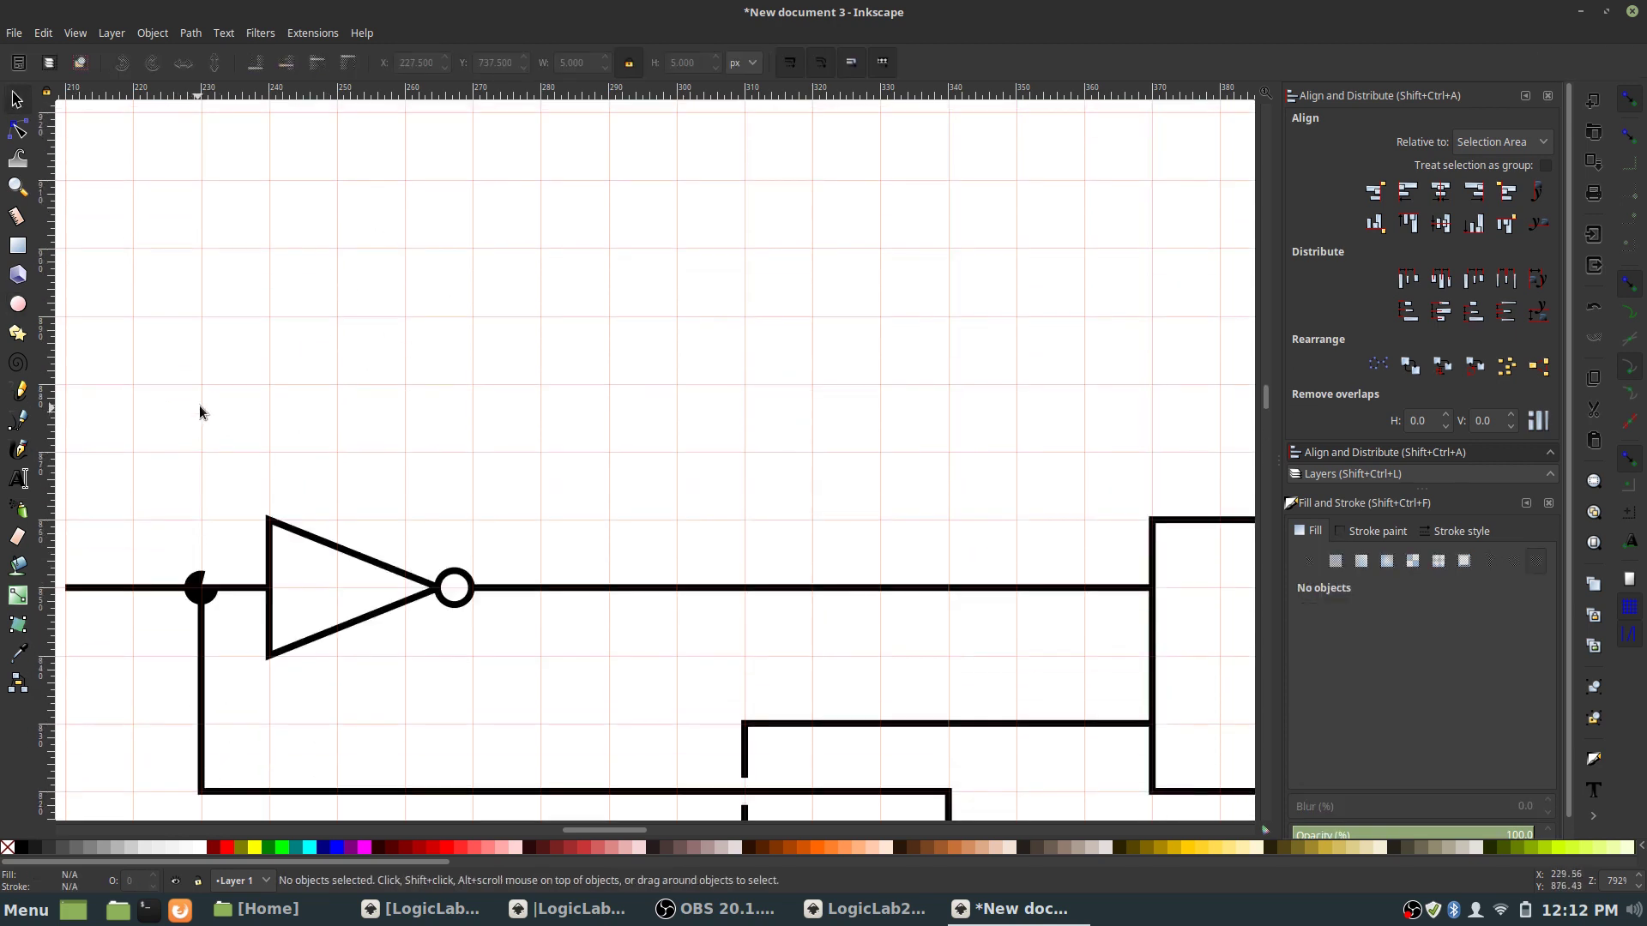
{"action": "left_click", "coordinate": [206, 593]}
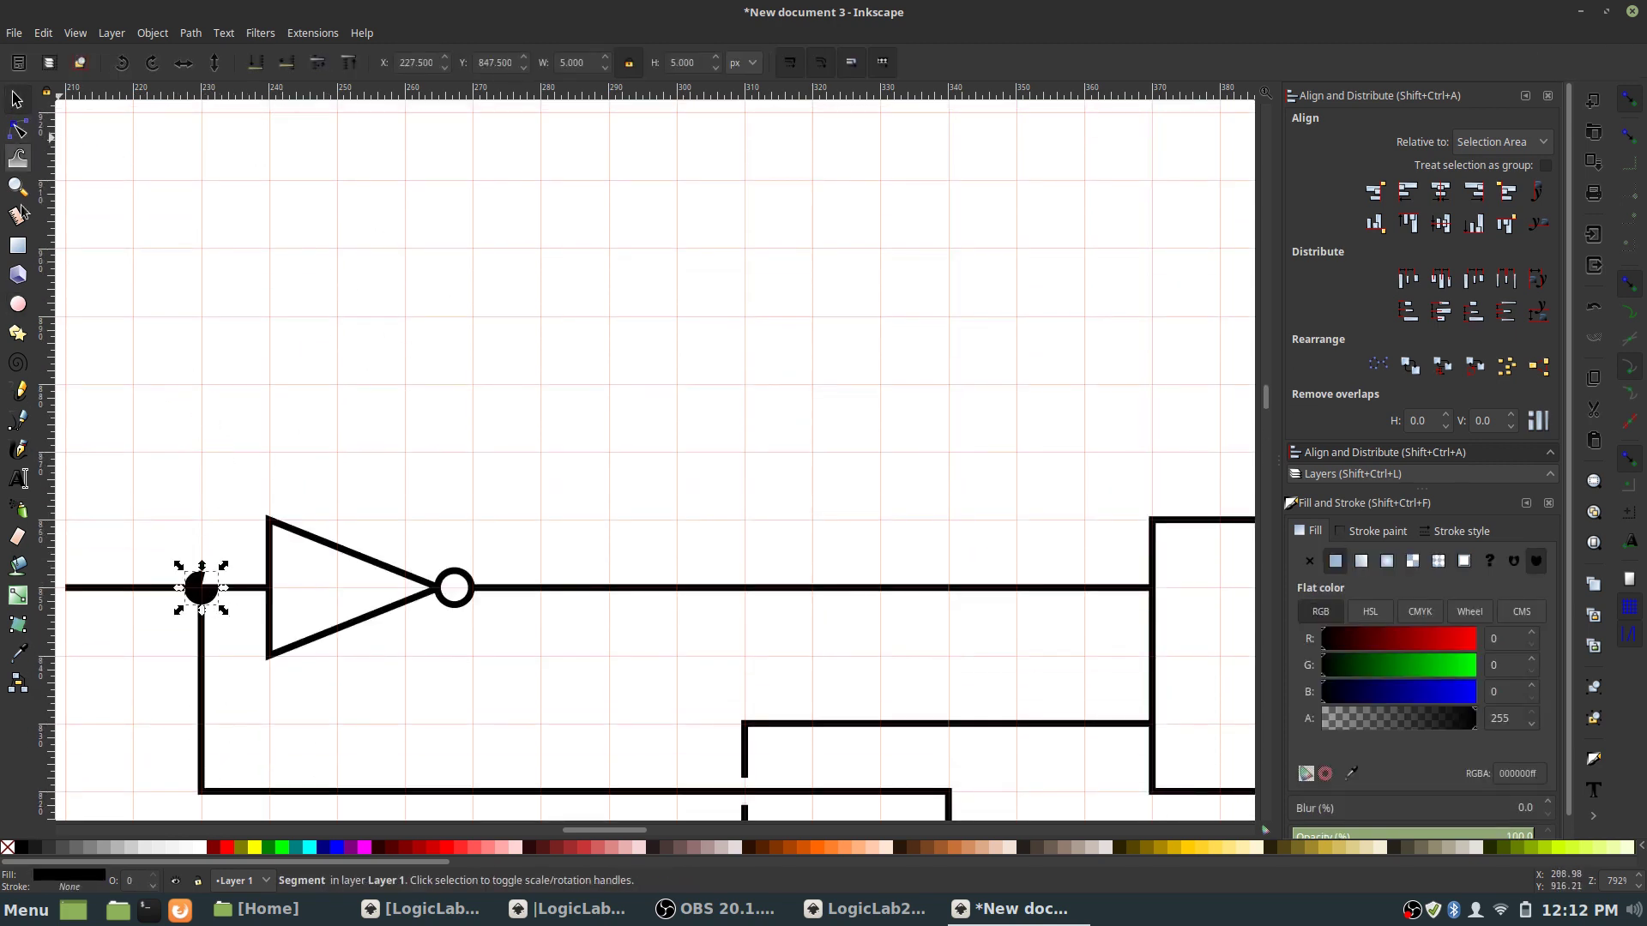
{"action": "left_click", "coordinate": [197, 592]}
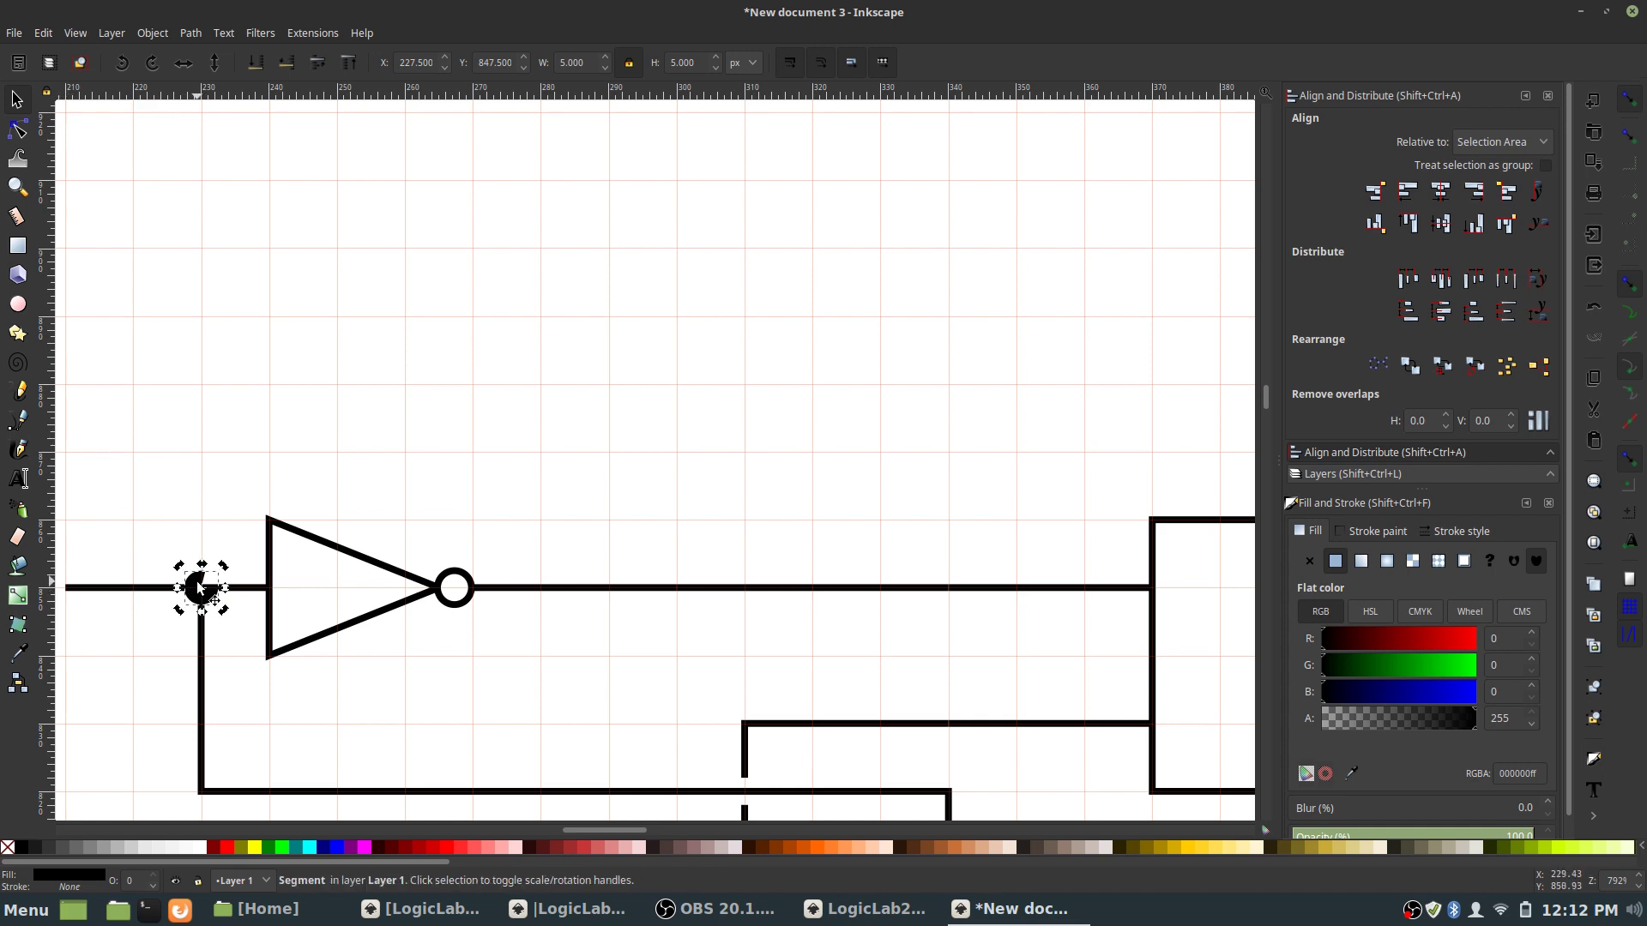
{"action": "double_click", "coordinate": [198, 590]}
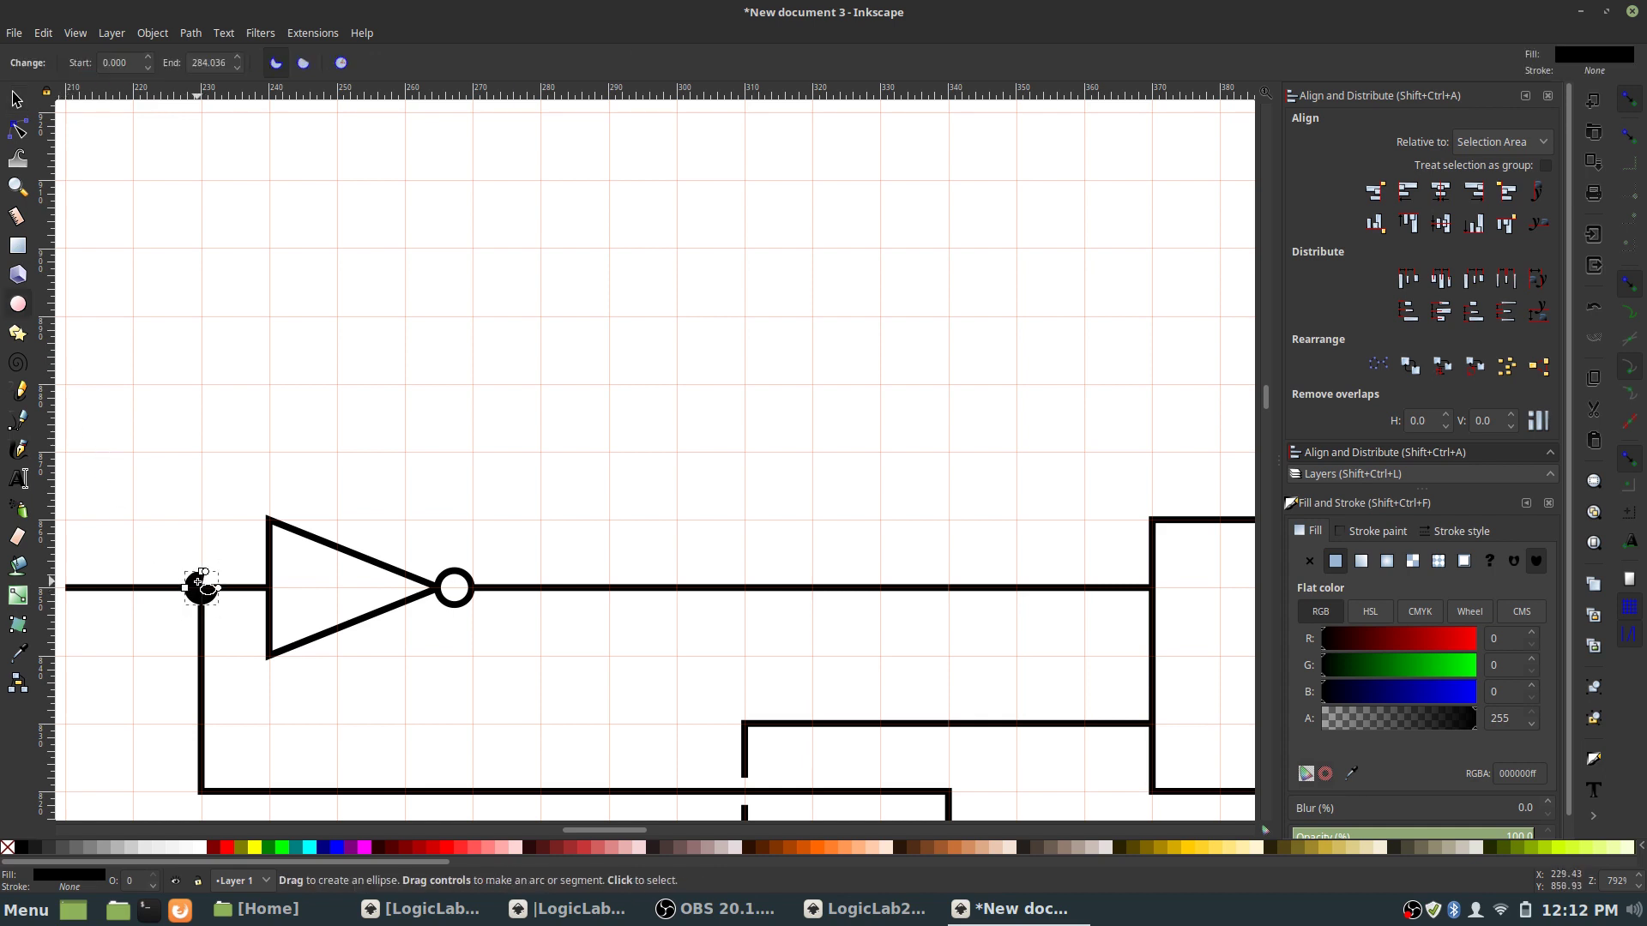
{"action": "left_click", "coordinate": [16, 98]}
{"action": "left_click", "coordinate": [899, 382]}
- Resize the page to the drawing in Document Properties, giving 392.44 × 131.48 px
{"action": "scroll", "coordinate": [858, 472], "scroll_direction": "down", "scroll_amount": 4}
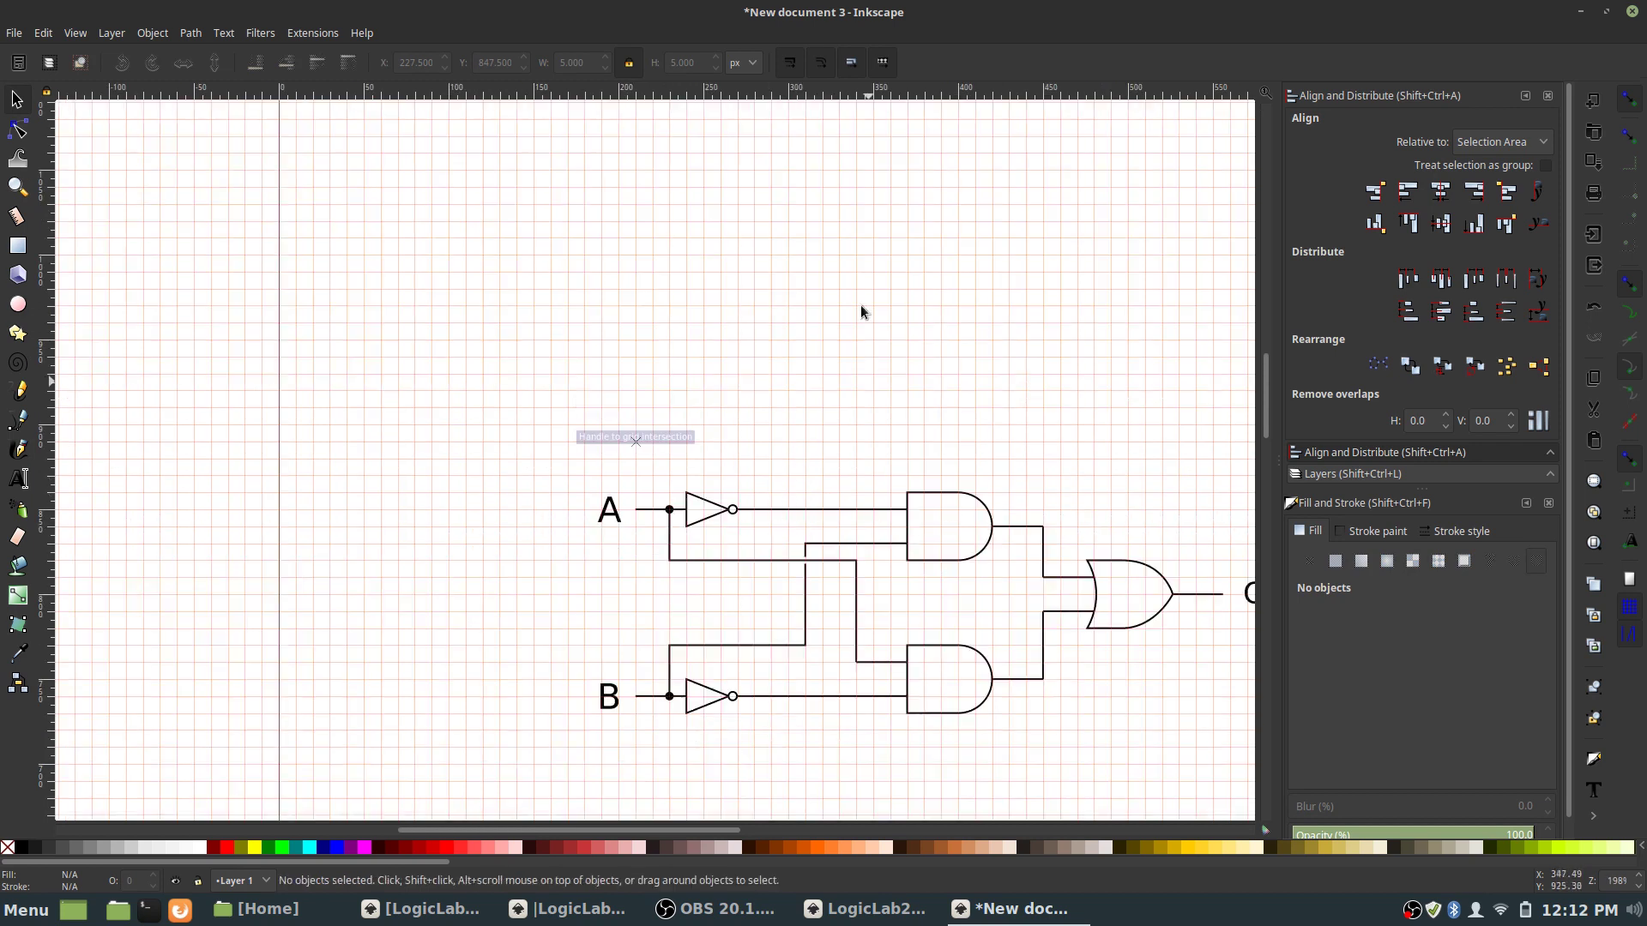
{"action": "key", "text": "4"}
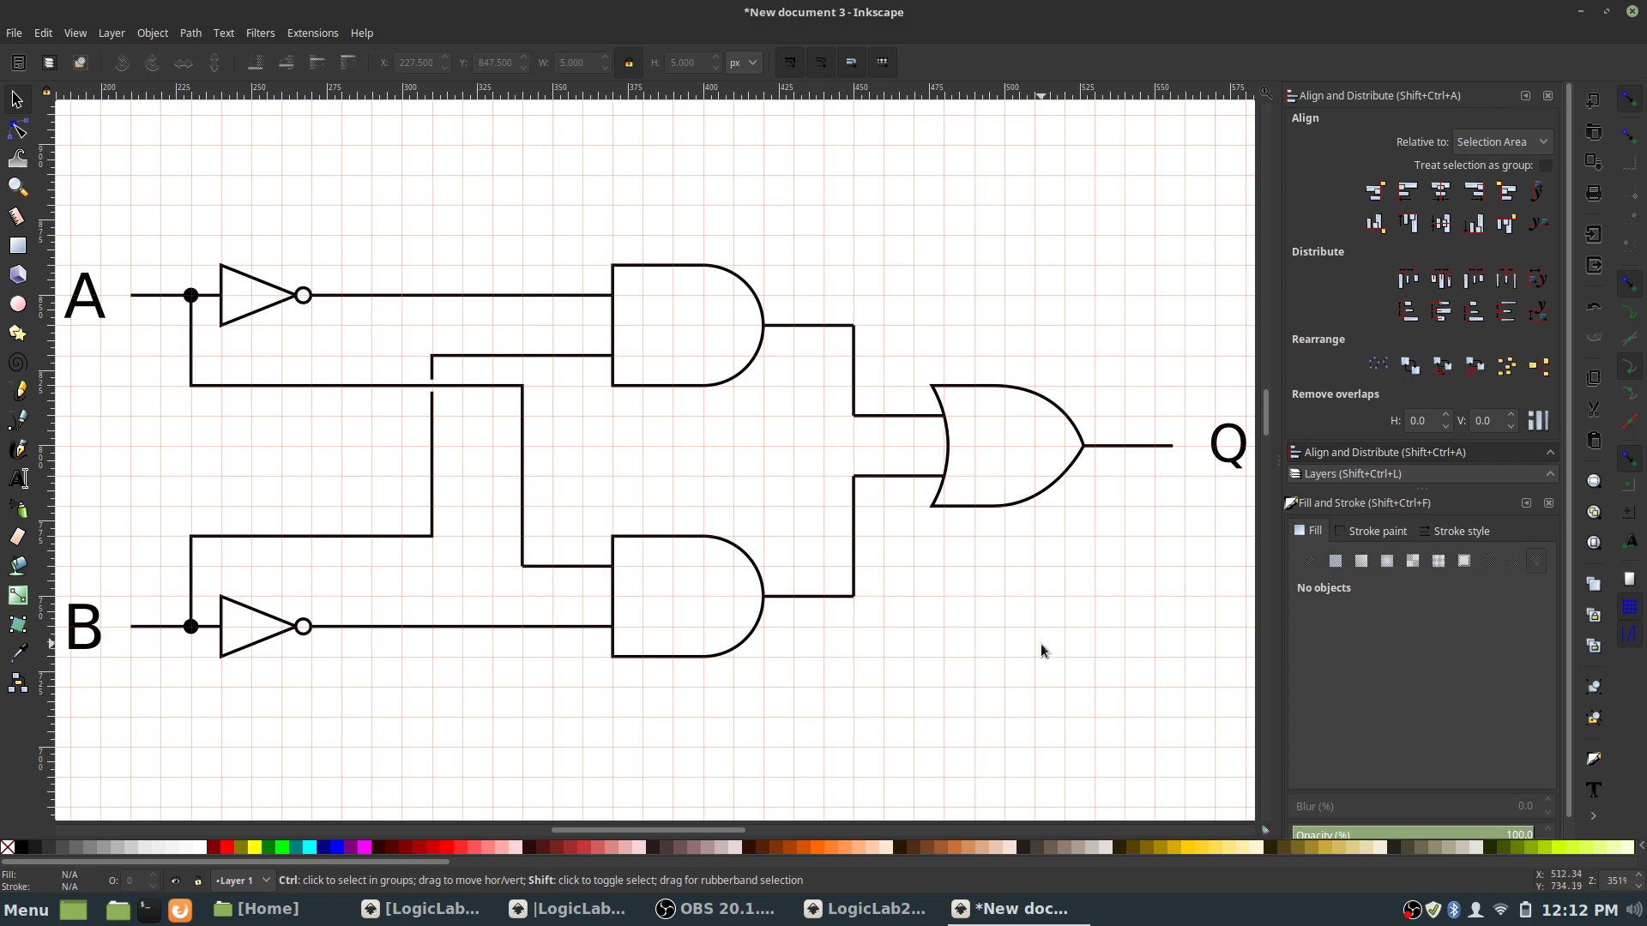
{"action": "key", "text": "ctrl+shift+d"}
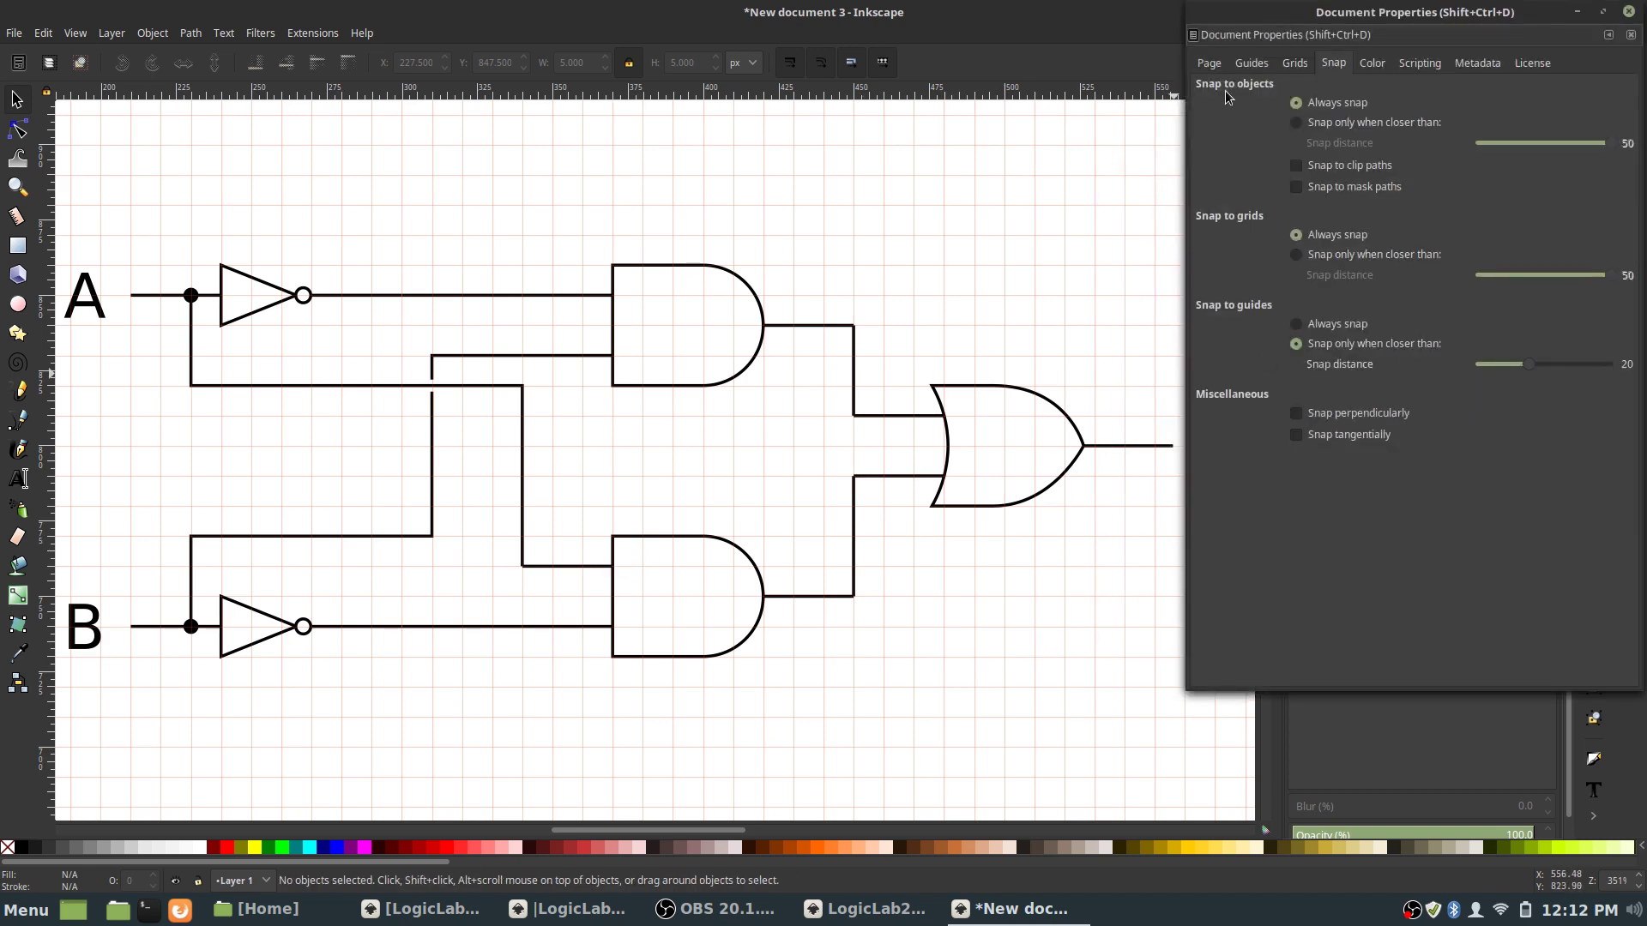
{"action": "left_click", "coordinate": [1209, 64]}
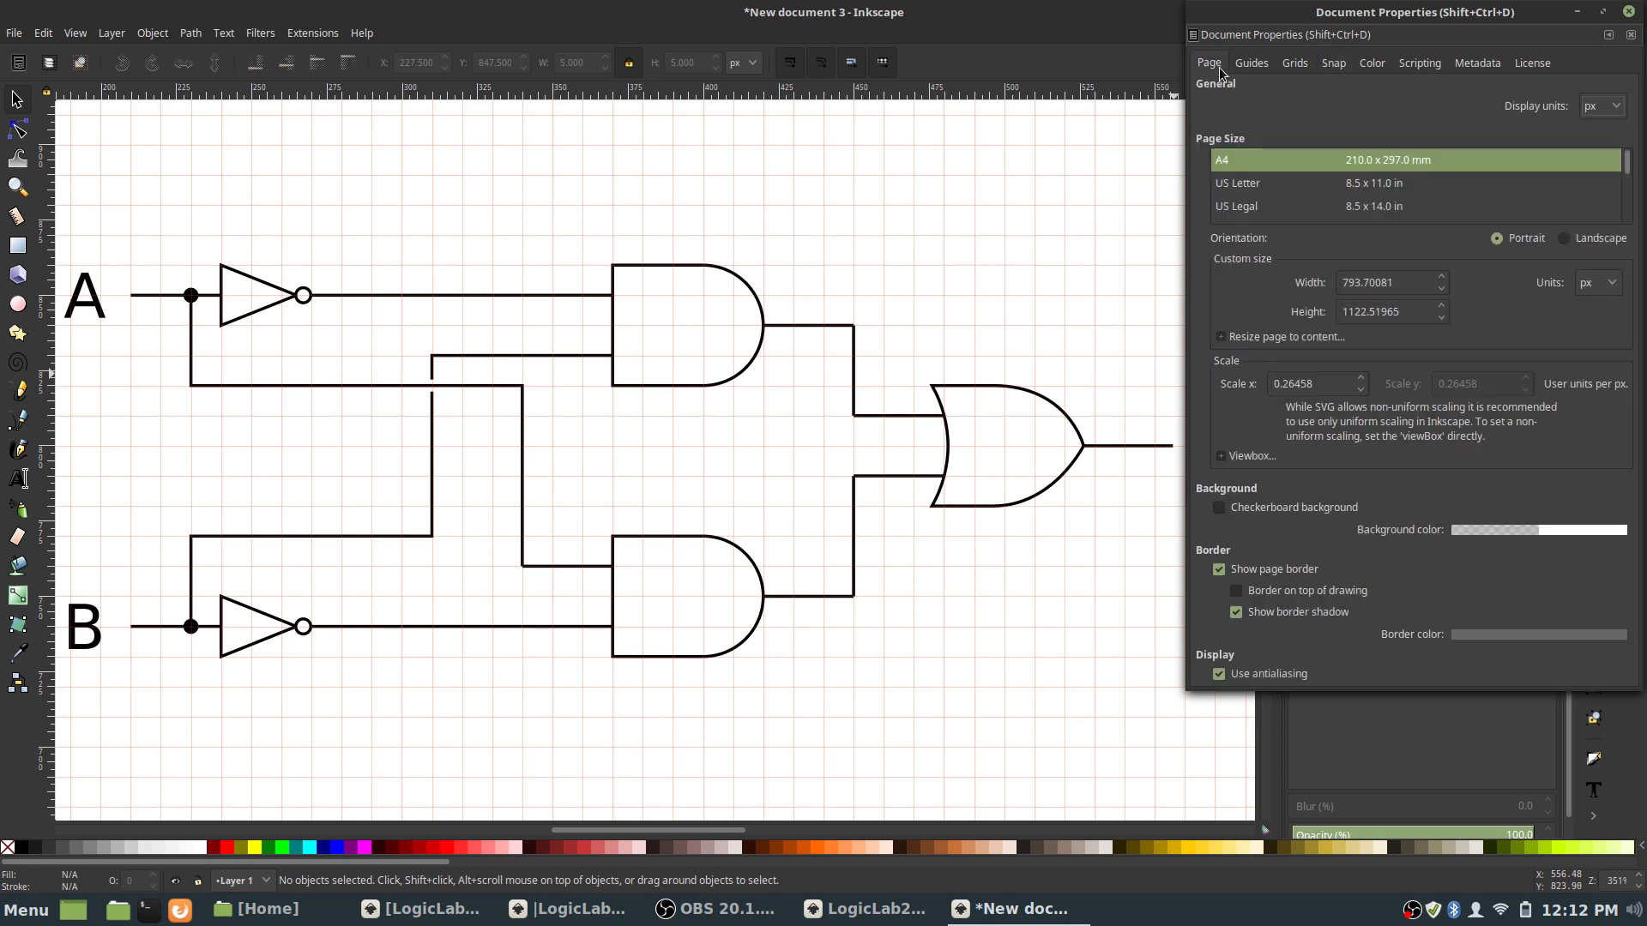
{"action": "left_click", "coordinate": [1281, 337]}
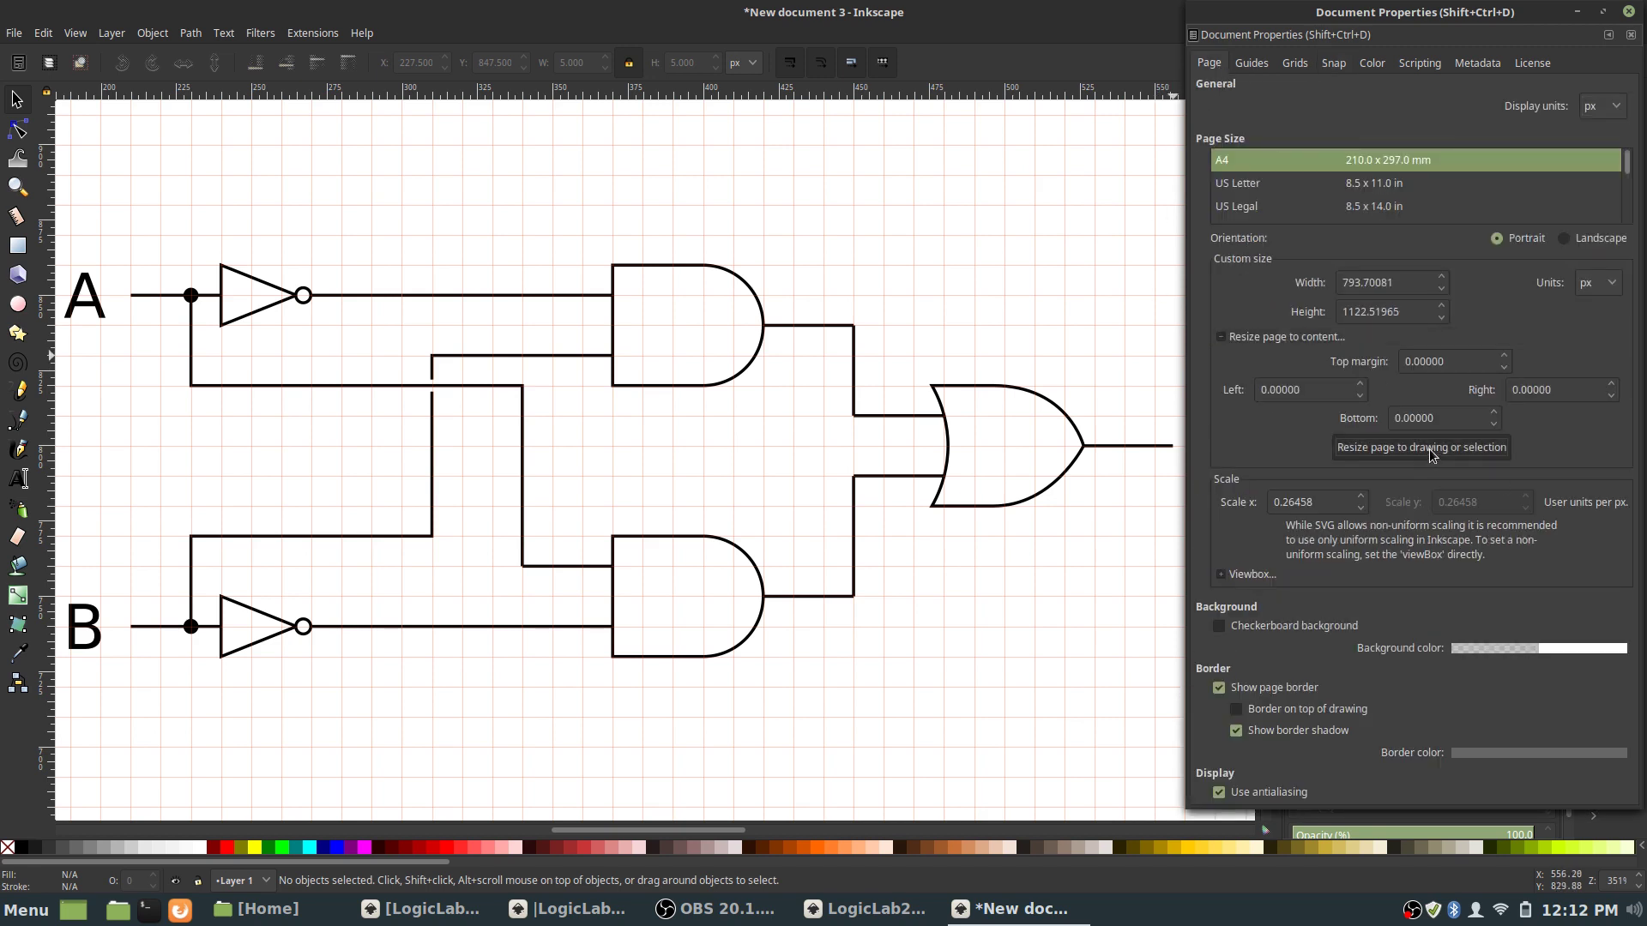
{"action": "key", "text": "ctrl+shift+r"}
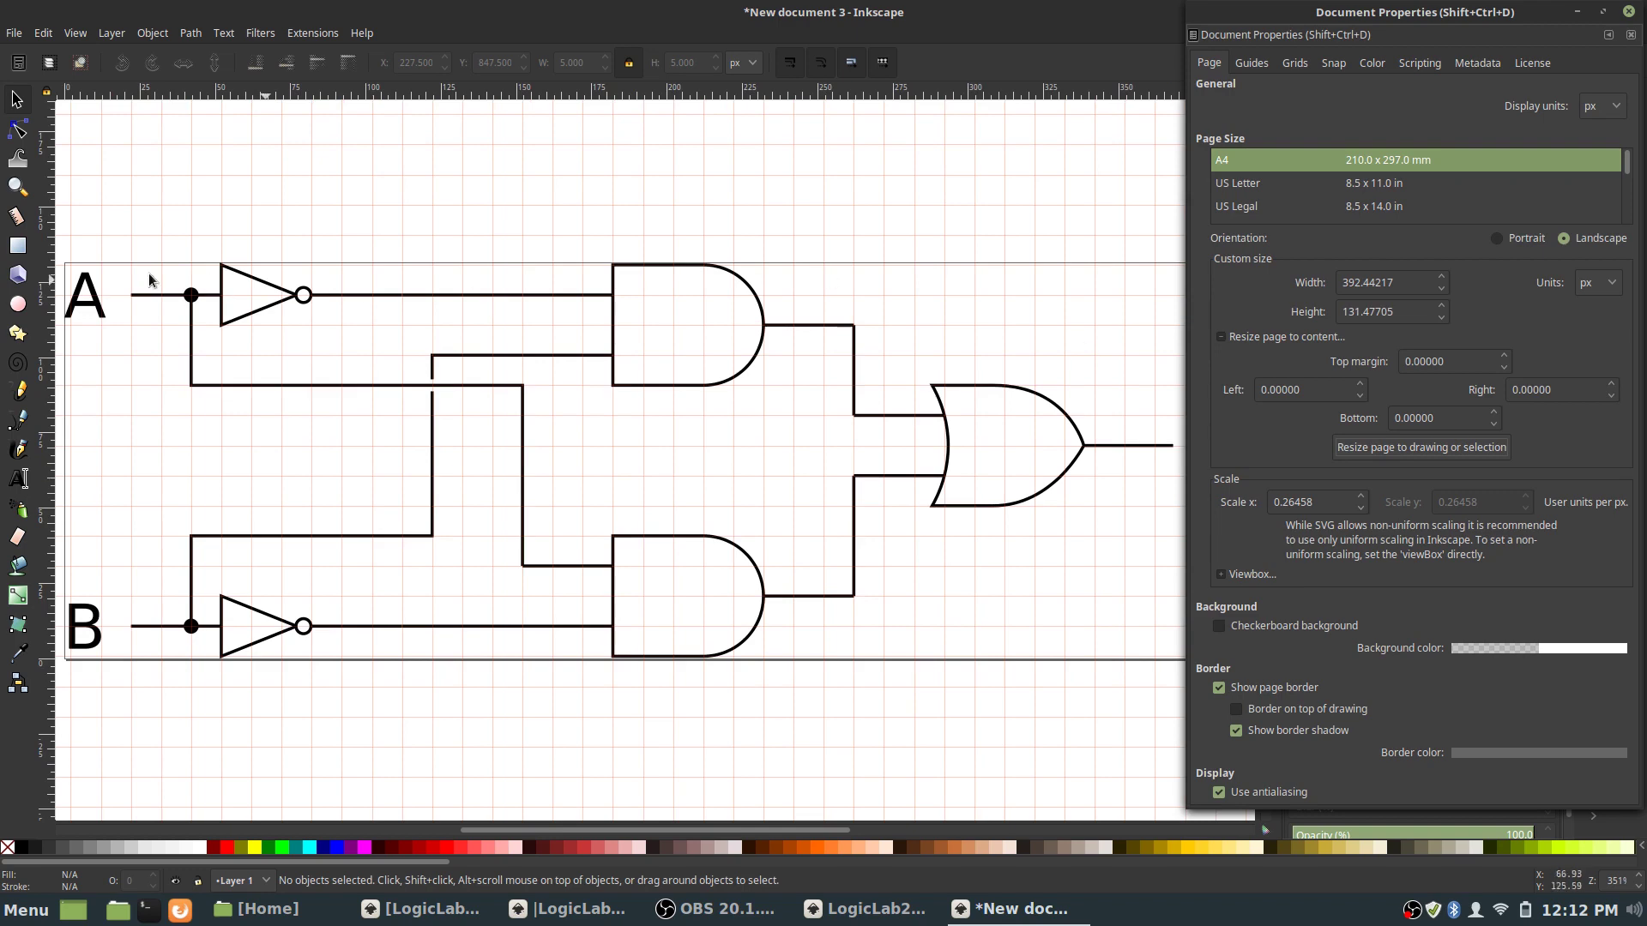
{"action": "left_click", "coordinate": [1630, 35]}
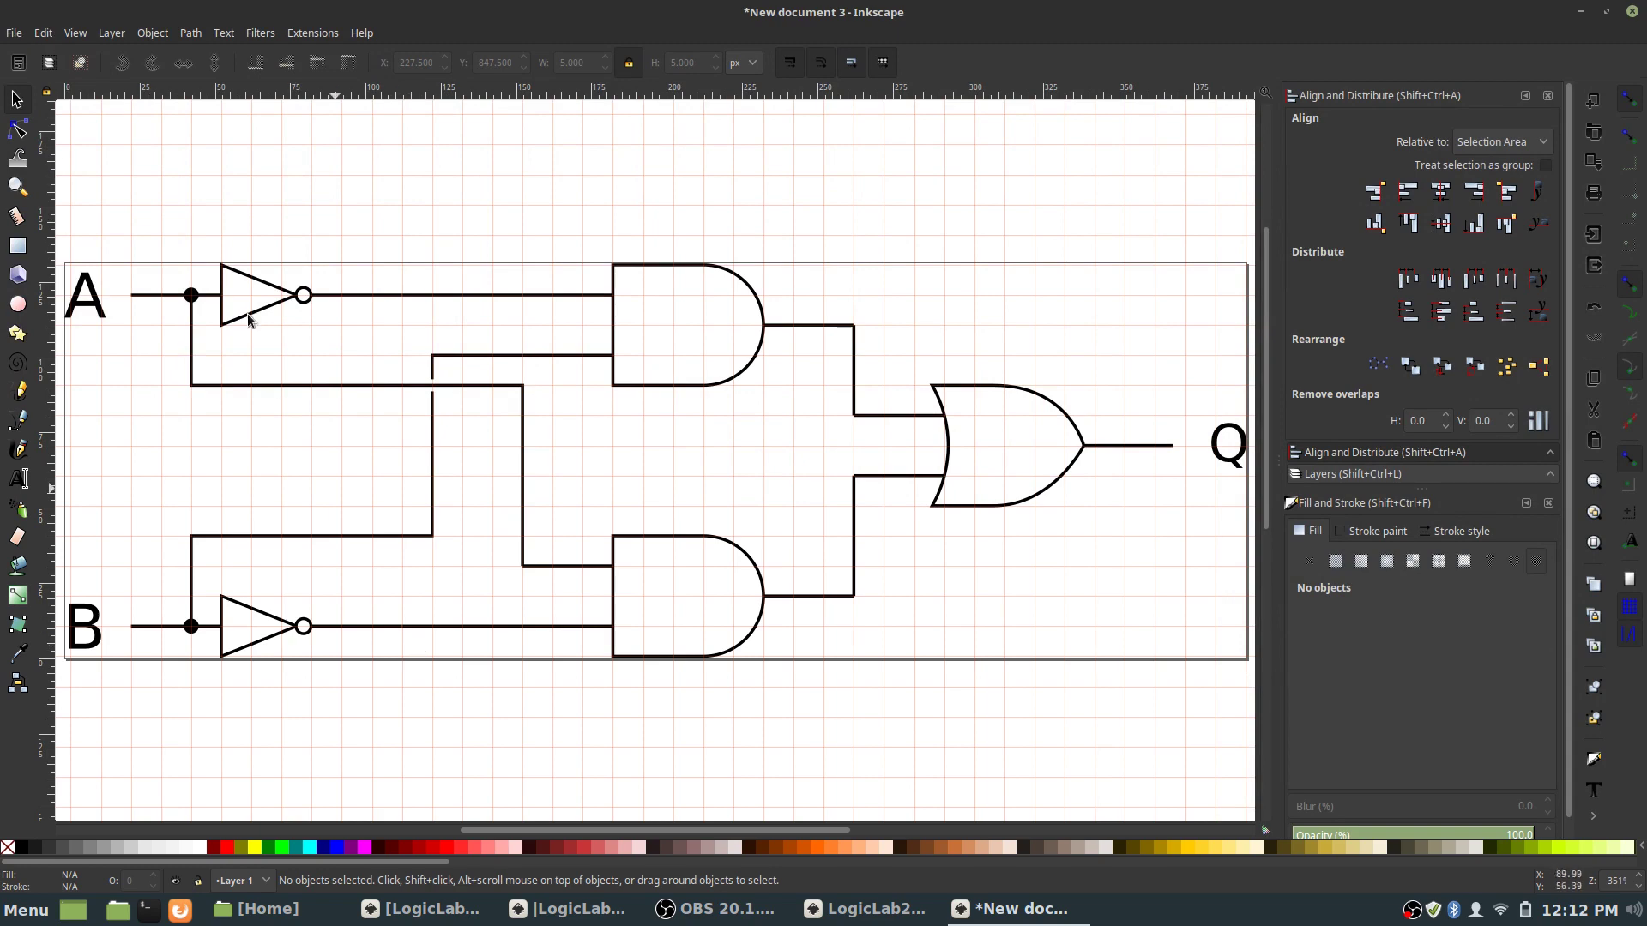
- Open Save As, choose the Desktop folder and start renaming the file to testlogic.svg
{"action": "left_click", "coordinate": [43, 33]}
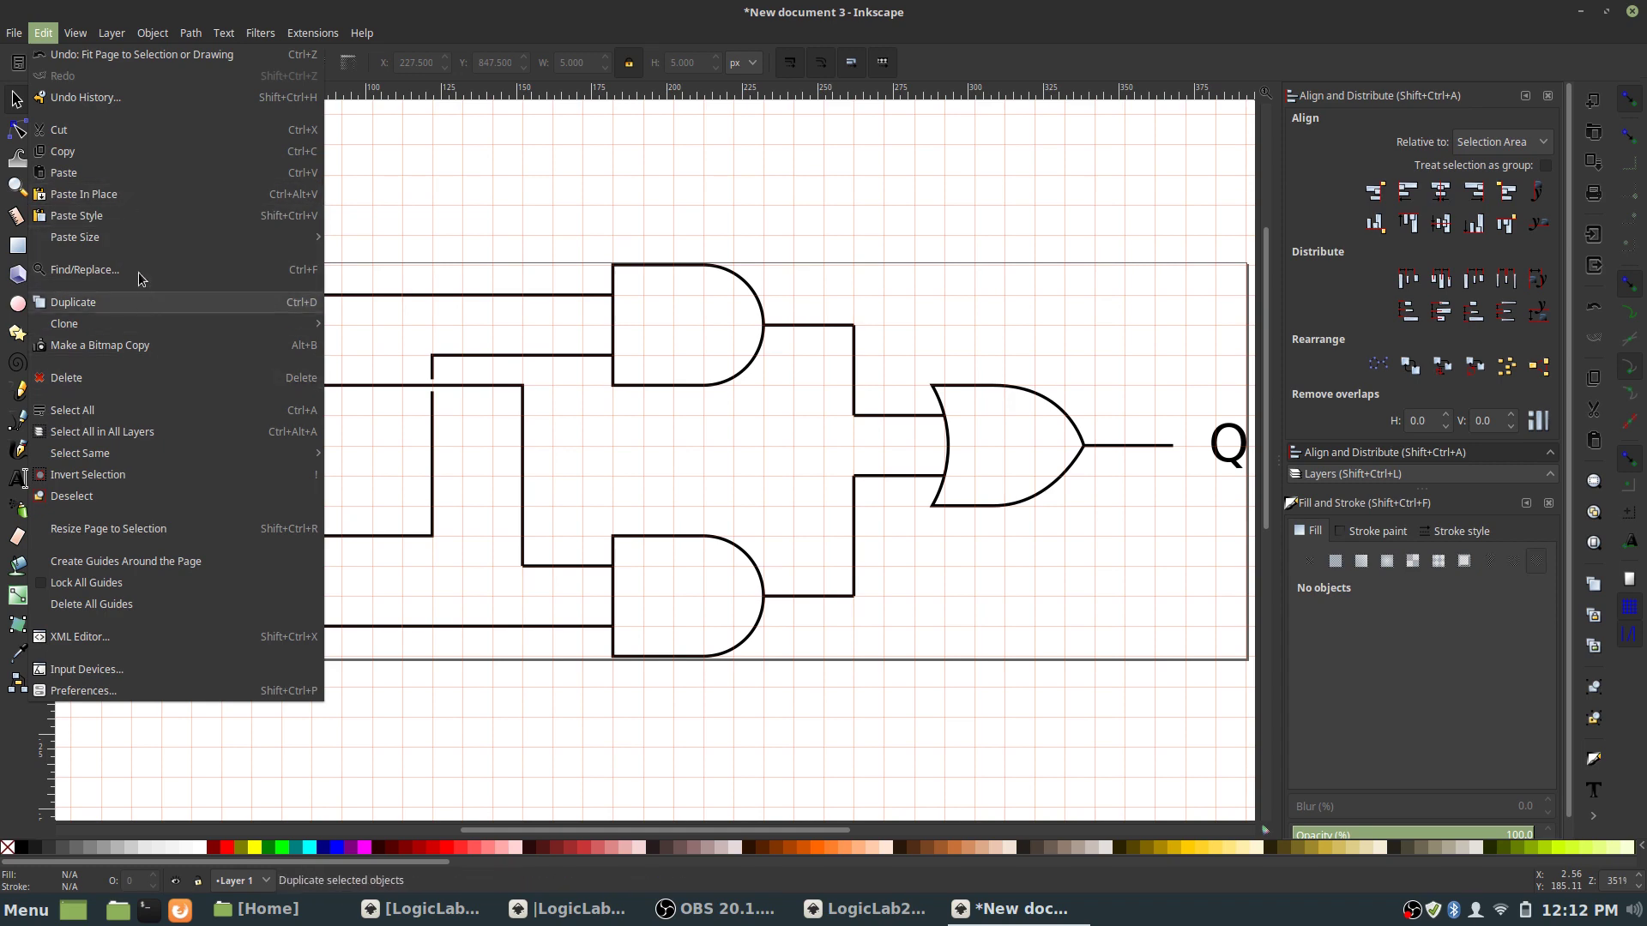
{"action": "left_click", "coordinate": [43, 33]}
{"action": "left_click", "coordinate": [14, 33]}
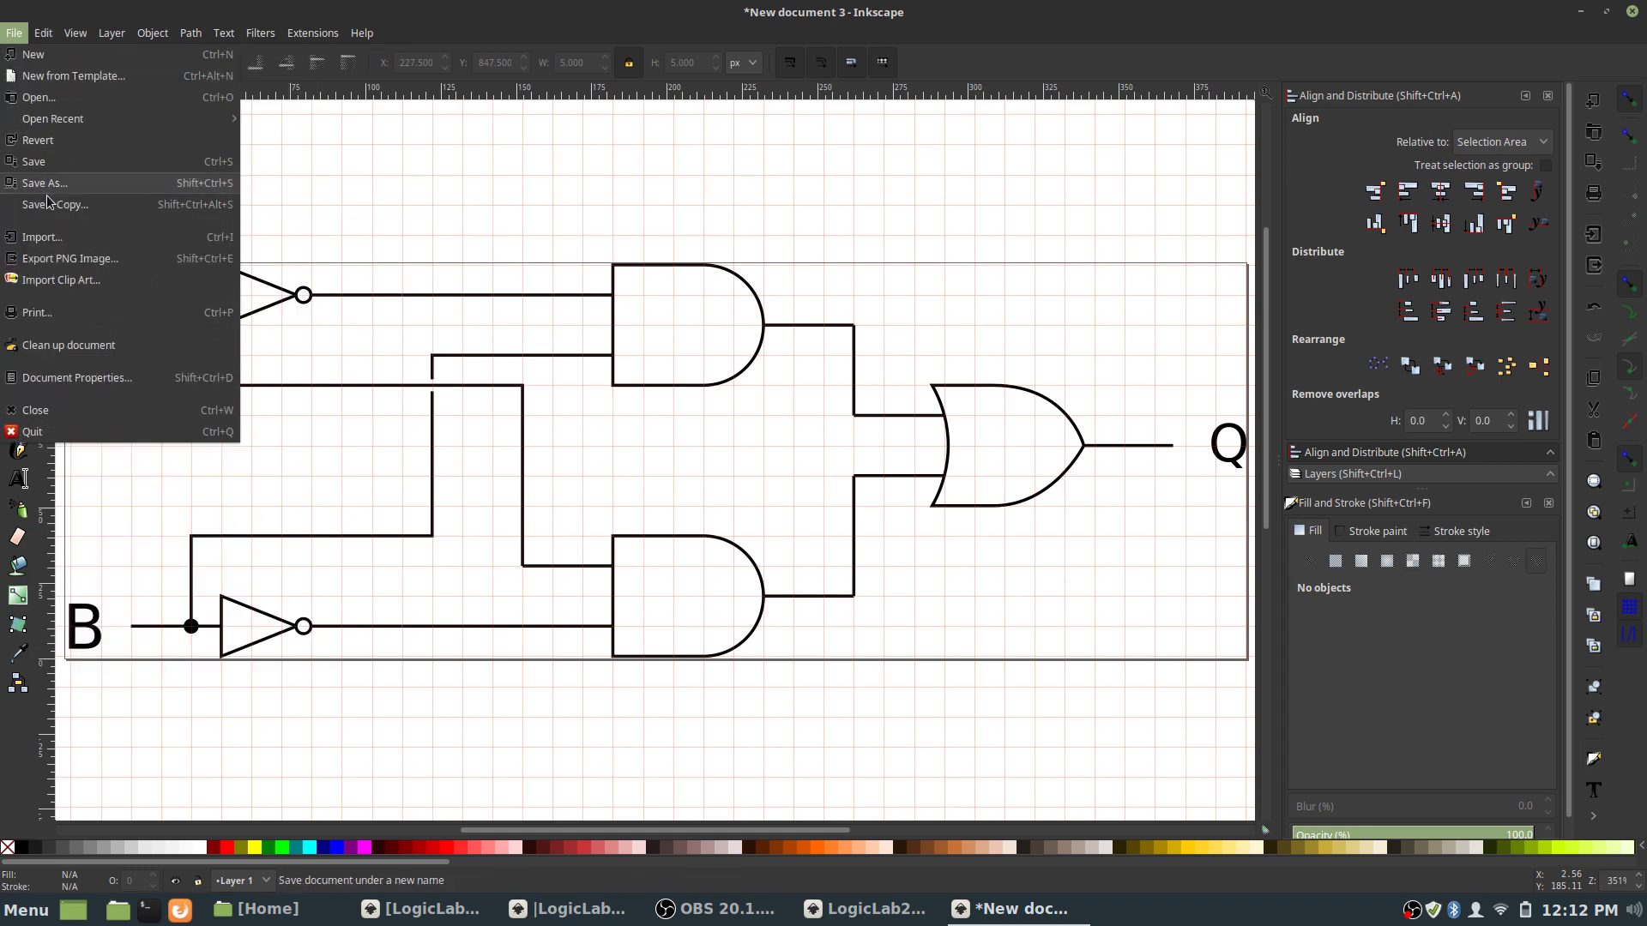
{"action": "left_click", "coordinate": [97, 182]}
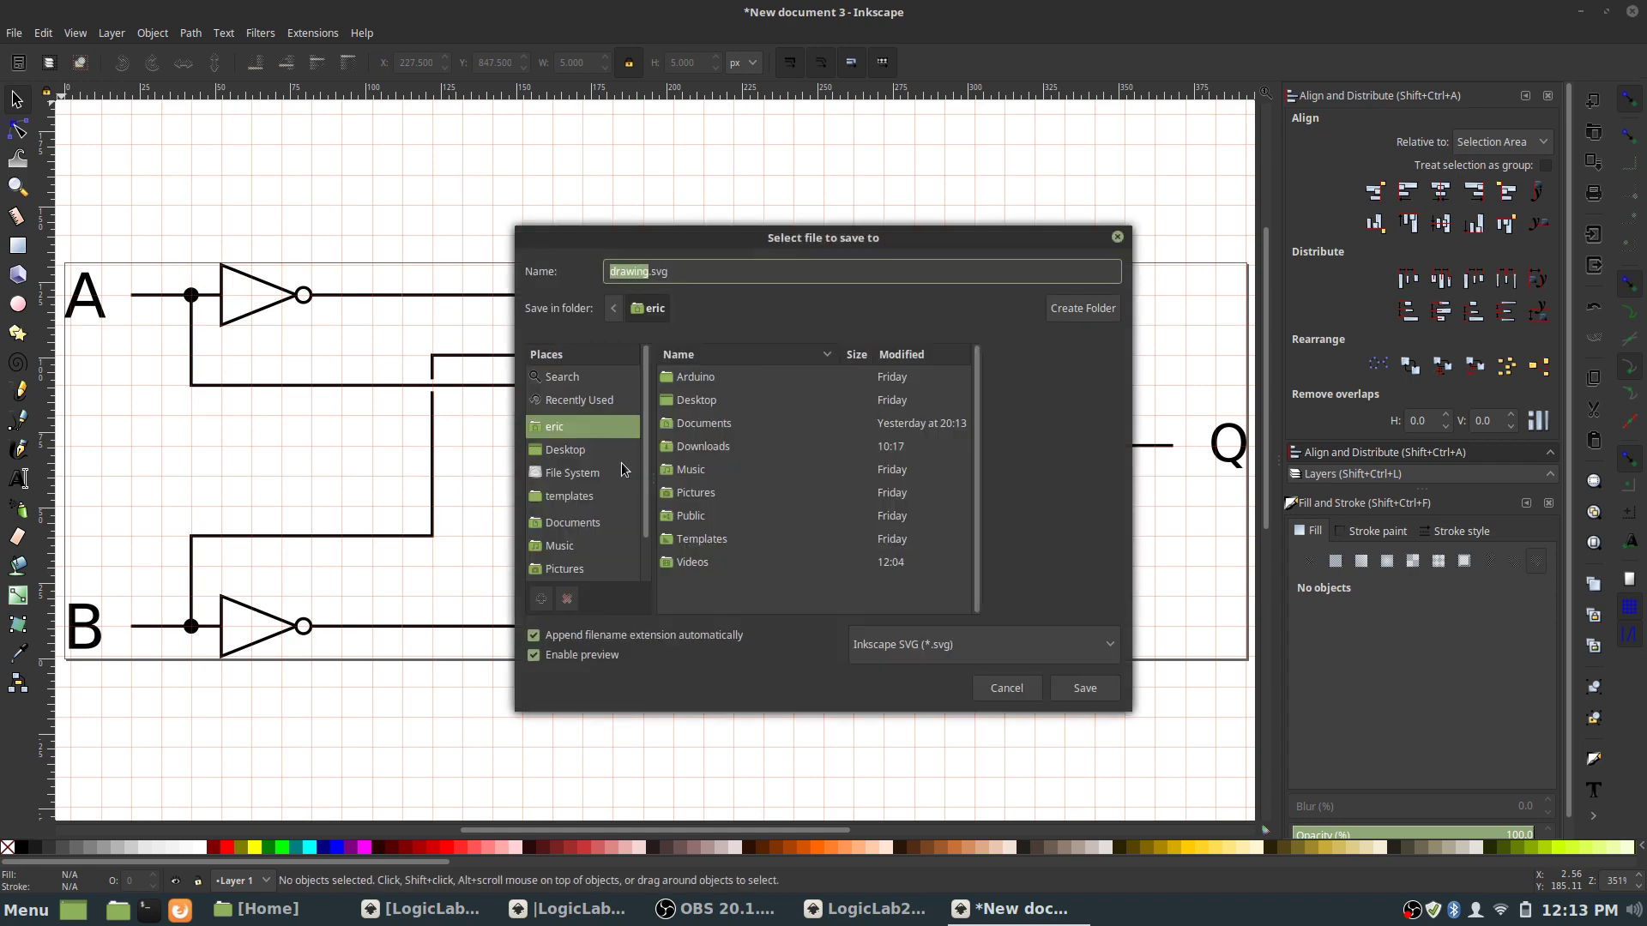
{"action": "double_click", "coordinate": [708, 401]}
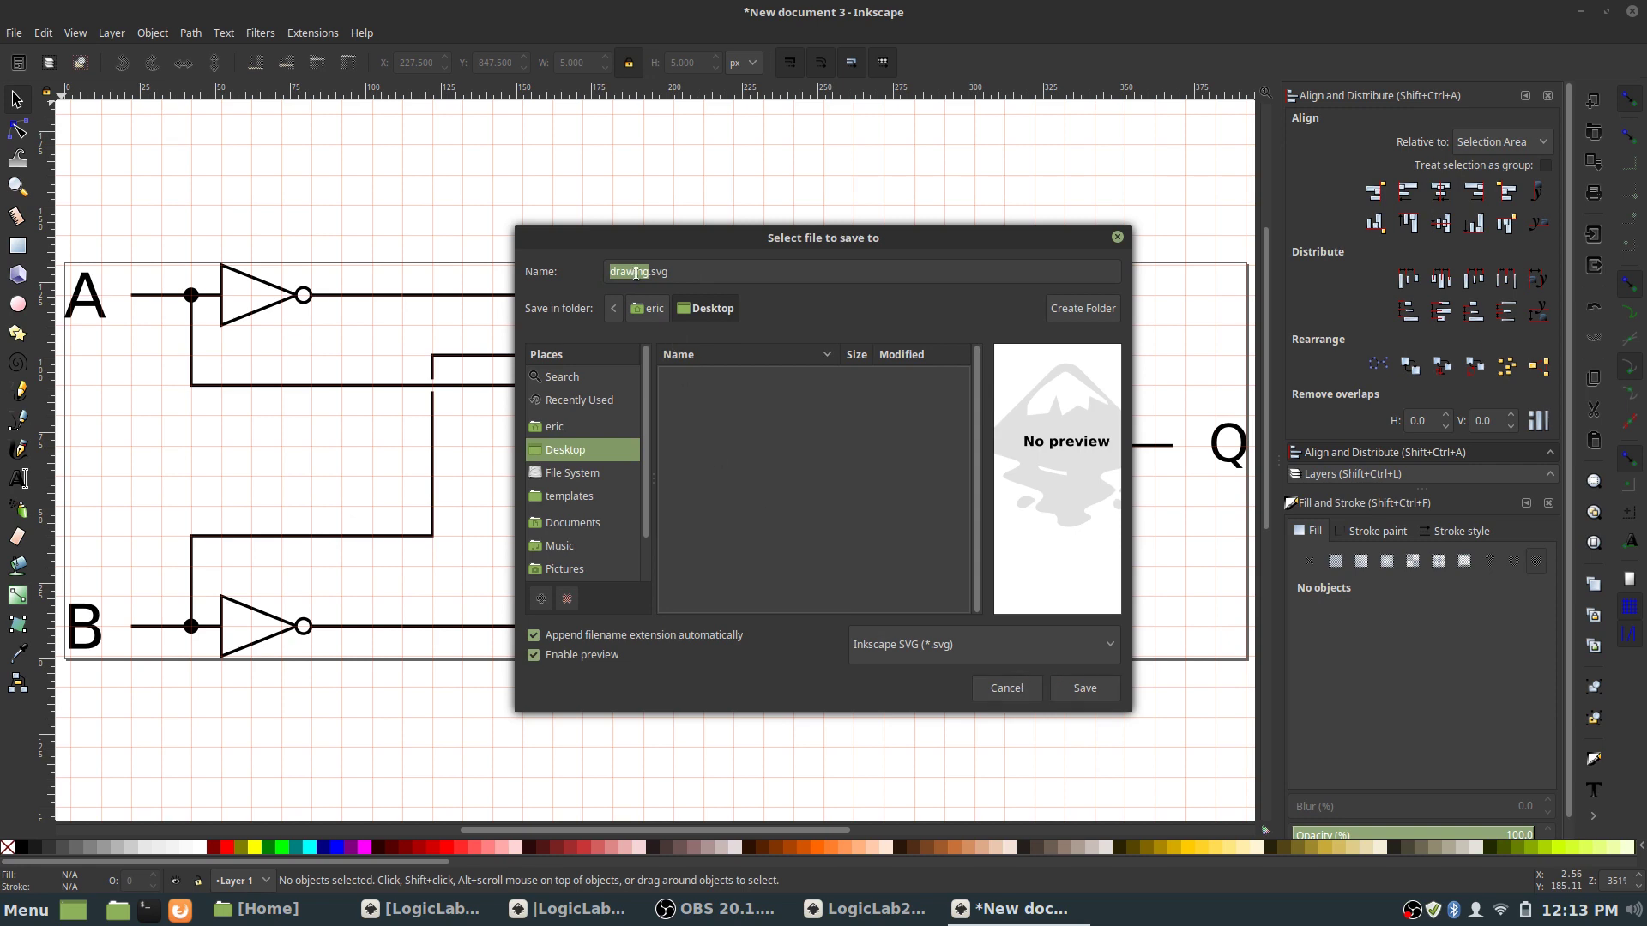
{"action": "left_click", "coordinate": [651, 270]}
{"action": "left_click_drag", "start_coordinate": [646, 271], "coordinate": [525, 242]}
{"action": "type", "text": "testlogic"}
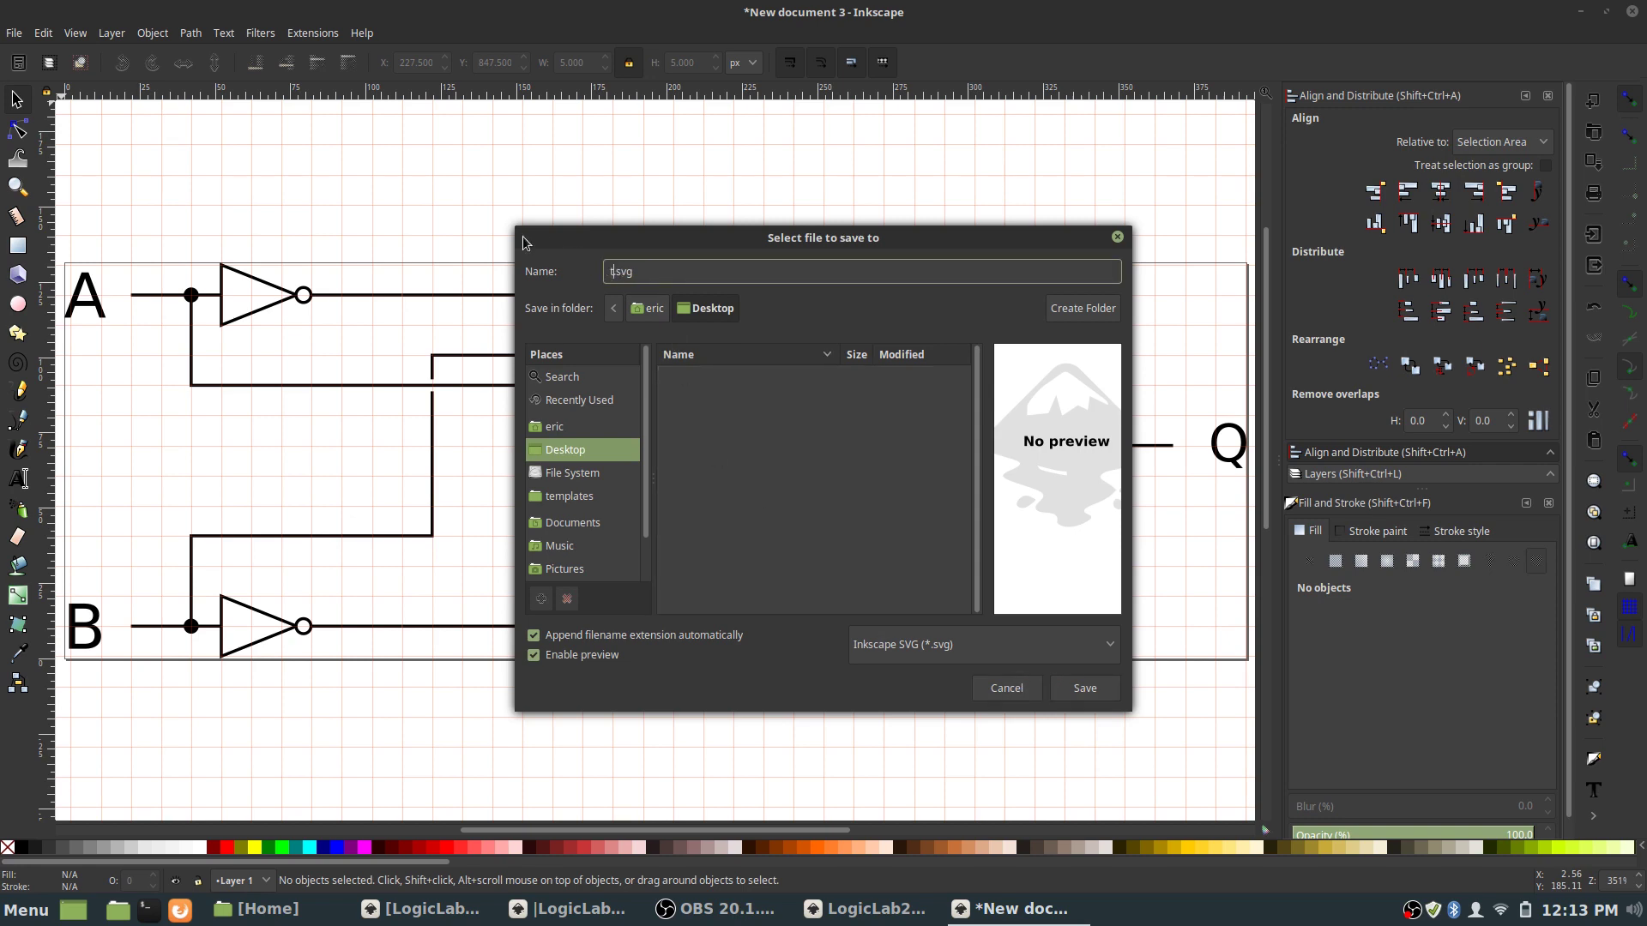